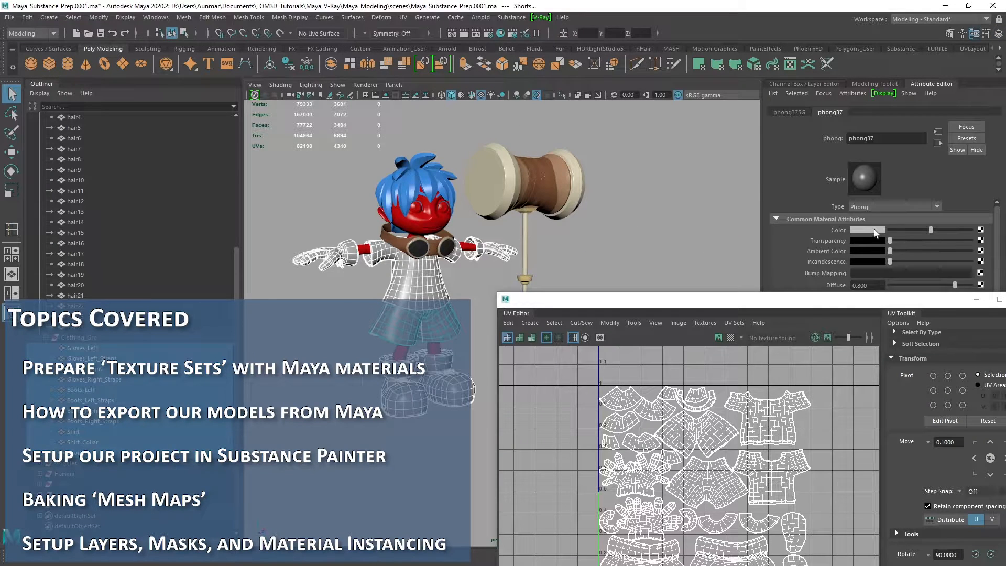
pyautogui.click(874, 230)
pyautogui.click(861, 272)
pyautogui.click(325, 175)
pyautogui.scroll(3, 491, 253)
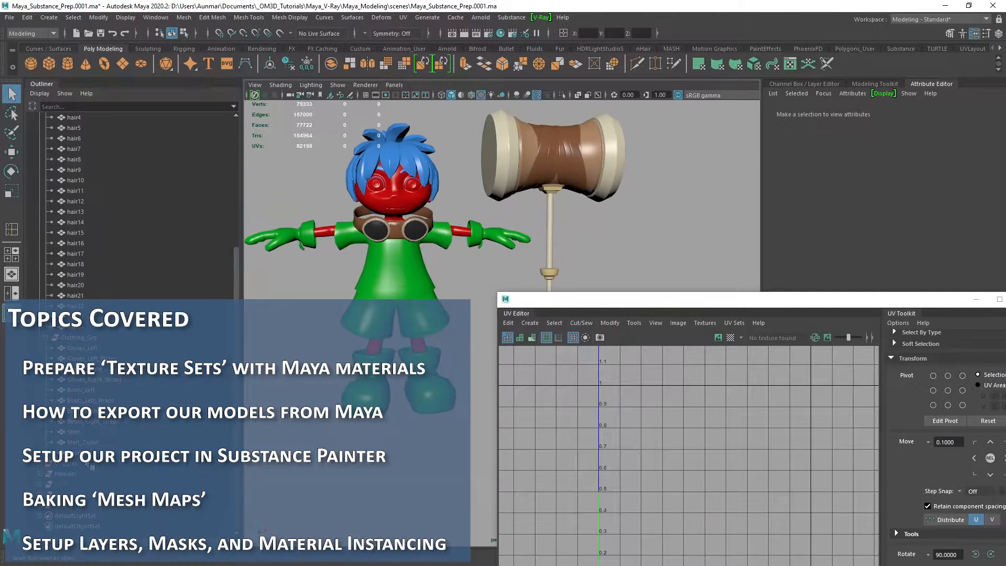
pyautogui.moveTo(63, 463); pyautogui.dragTo(78, 475)
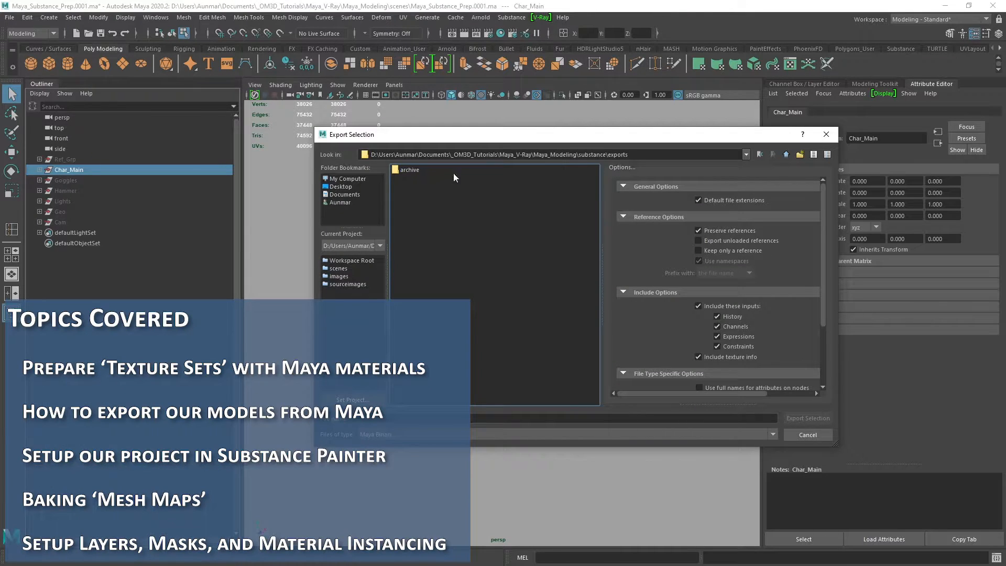
pyautogui.click(395, 434)
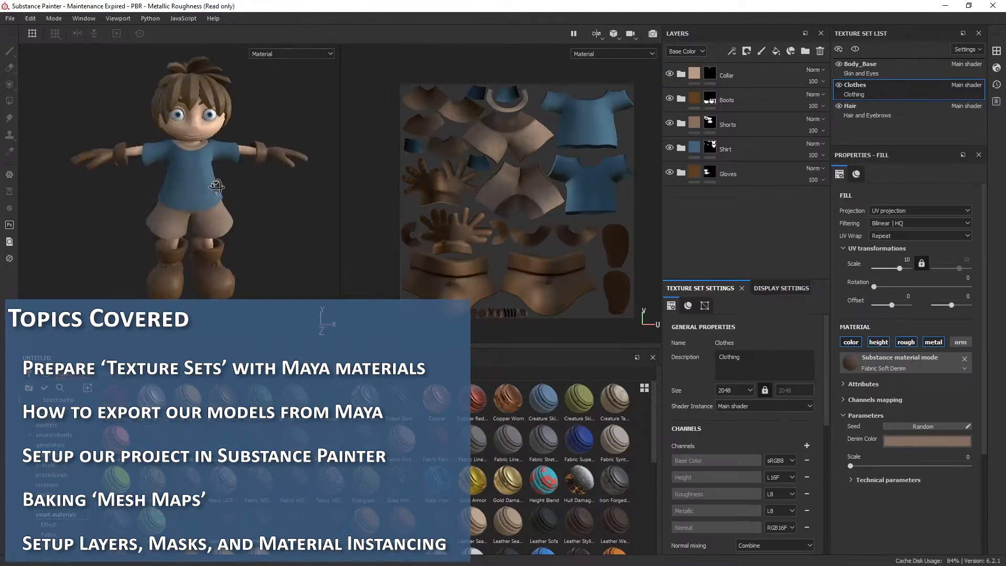
# Examine the textured character from several sides and inspect the layer folders of the Body_Base and Hair texture sets
pyautogui.keyDown('alt'); pyautogui.moveTo(199, 251); pyautogui.dragTo(308, 254); pyautogui.keyUp('alt')
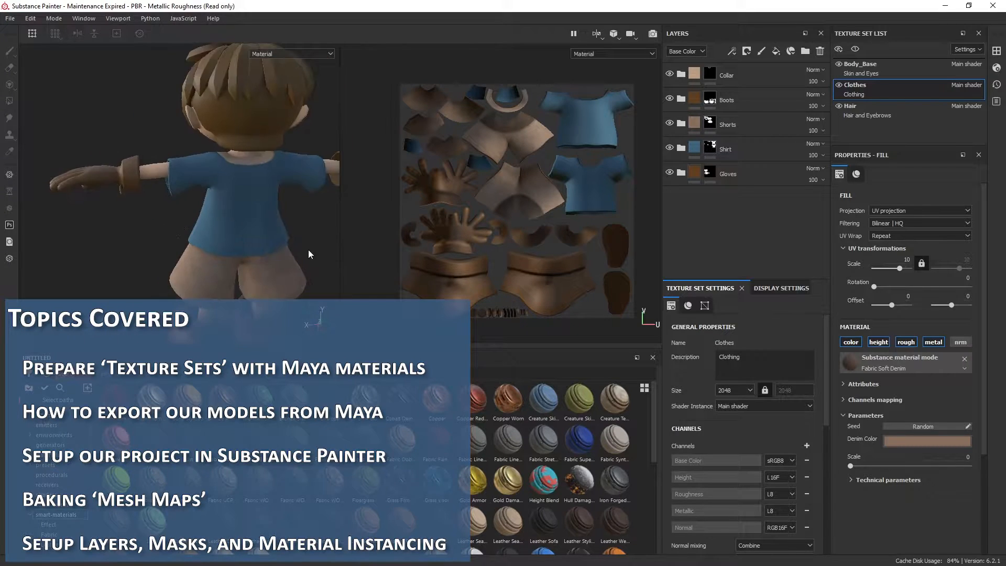
pyautogui.keyDown('alt'); pyautogui.moveTo(309, 254); pyautogui.dragTo(231, 196, button='middle'); pyautogui.keyUp('alt')
pyautogui.keyDown('alt'); pyautogui.moveTo(231, 196); pyautogui.dragTo(325, 319); pyautogui.keyUp('alt')
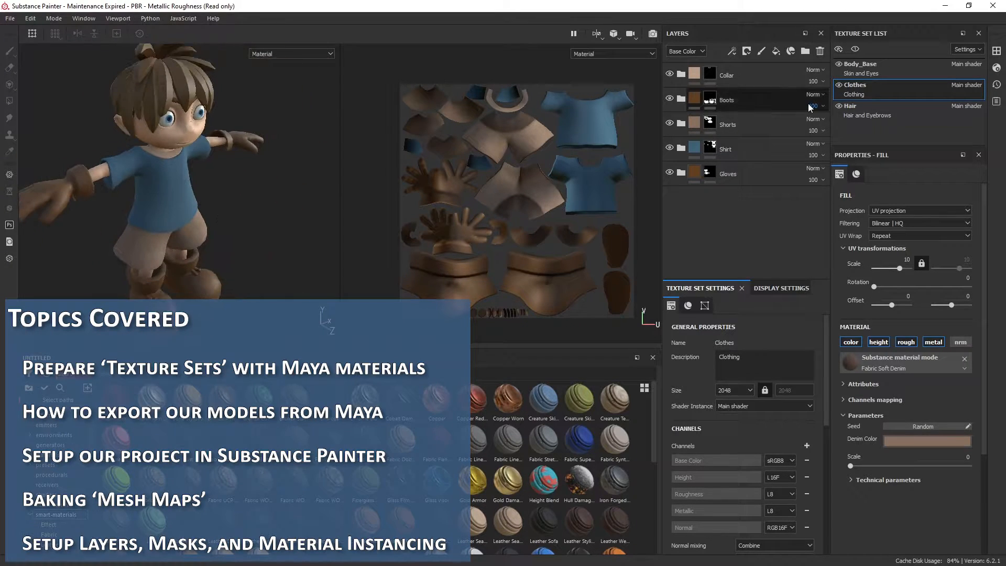
pyautogui.click(899, 73)
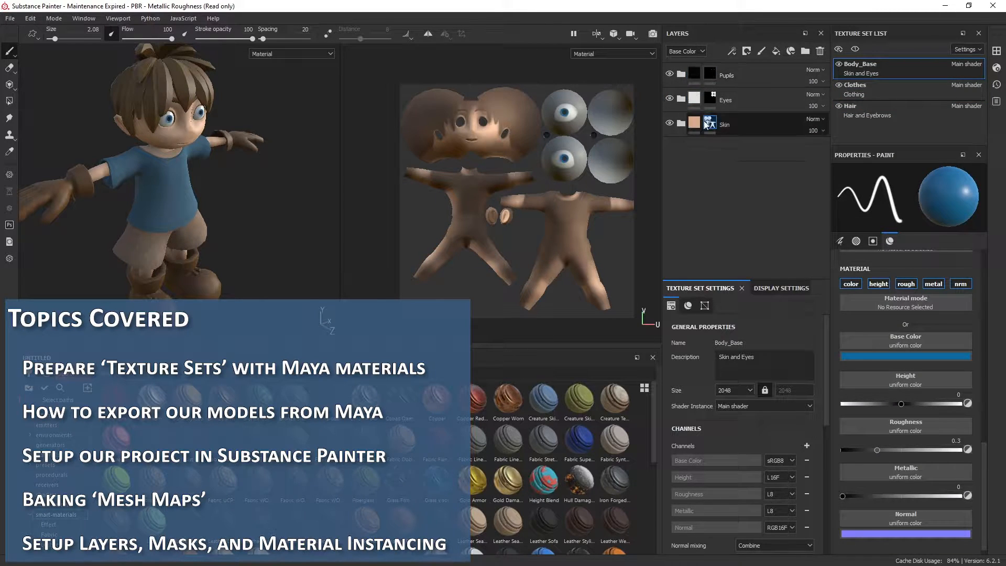
pyautogui.click(909, 116)
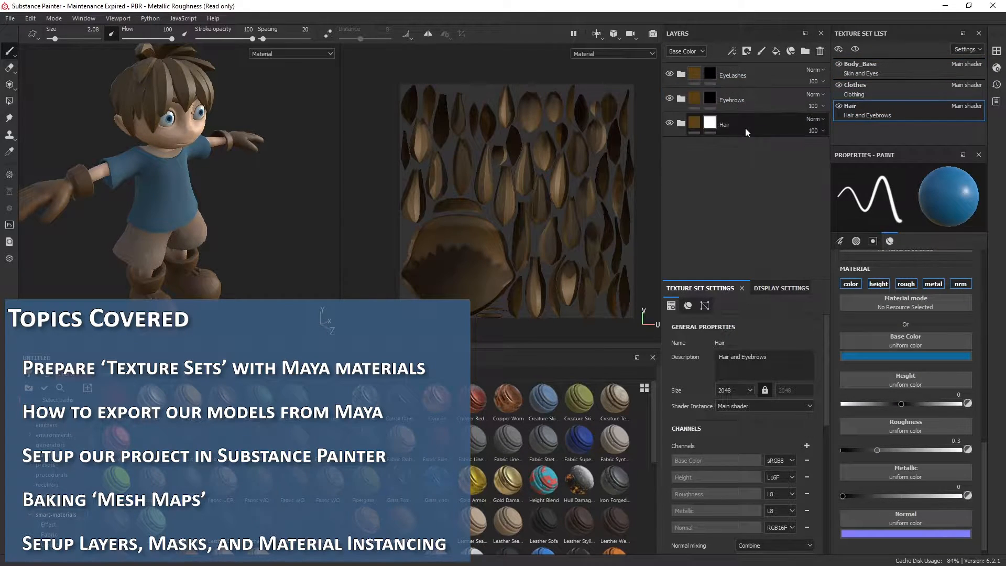
pyautogui.click(895, 71)
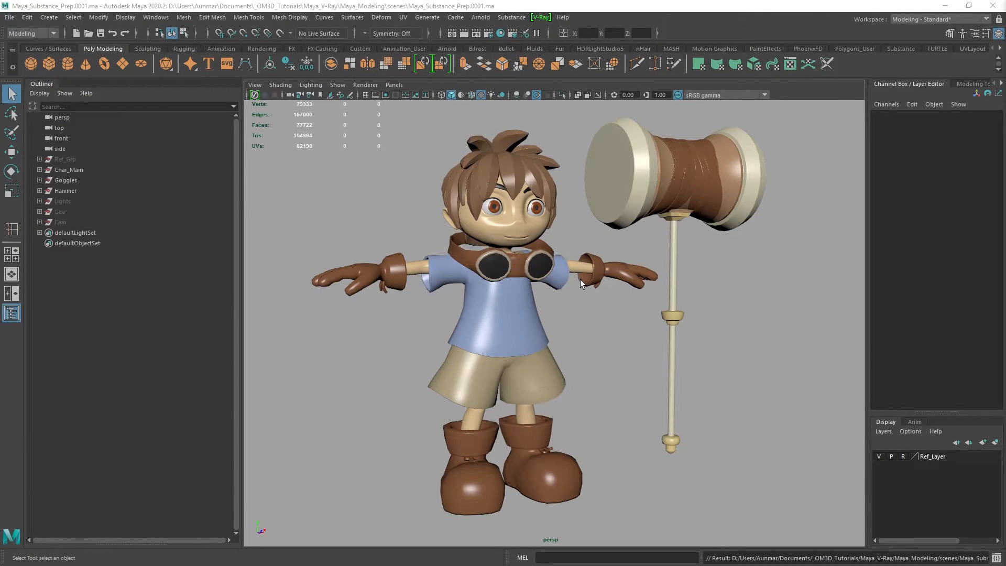
# Open the UV Editor, inspect the UVs of Char_Main, and expand it to examine the Char_Grp UV layout
pyautogui.moveTo(637, 307)
pyautogui.keyDown('alt'); pyautogui.mouseDown()
pyautogui.moveTo(671, 307)
pyautogui.moveTo(563, 312)
pyautogui.moveTo(699, 300)
pyautogui.moveTo(579, 299)
pyautogui.moveTo(623, 292)
pyautogui.mouseUp(); pyautogui.keyUp('alt')
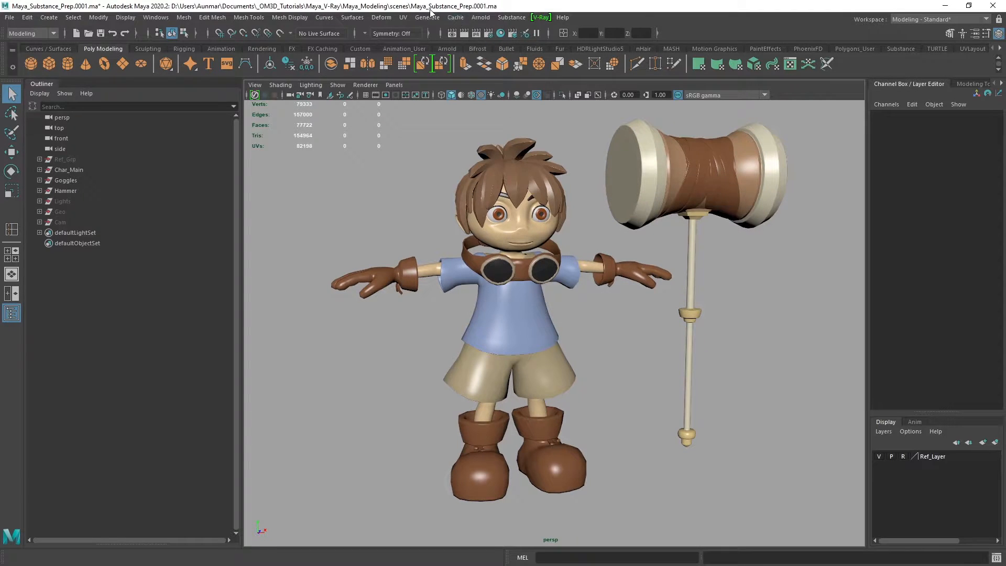
pyautogui.click(403, 17)
pyautogui.click(422, 36)
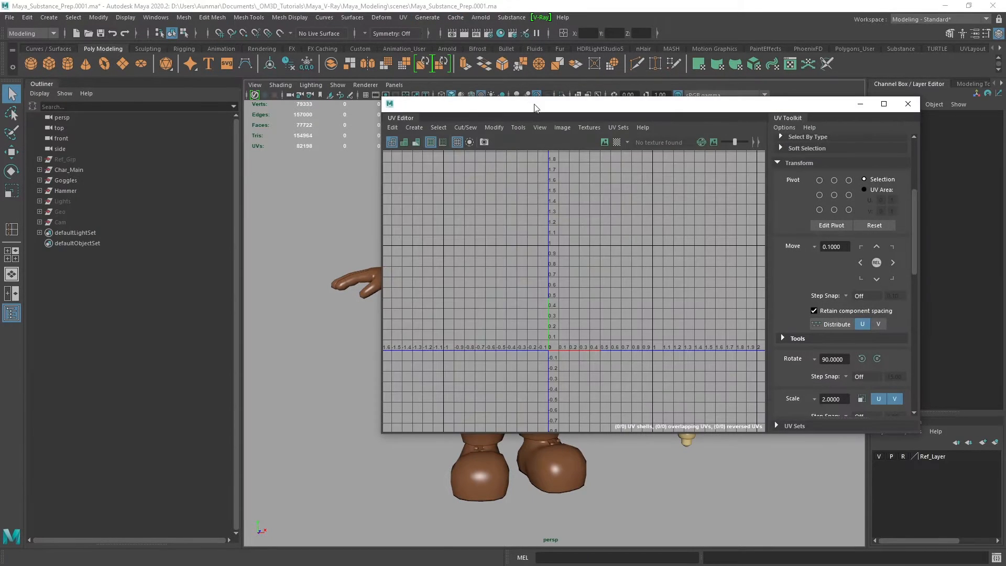
pyautogui.moveTo(545, 110); pyautogui.dragTo(554, 109)
pyautogui.click(72, 169)
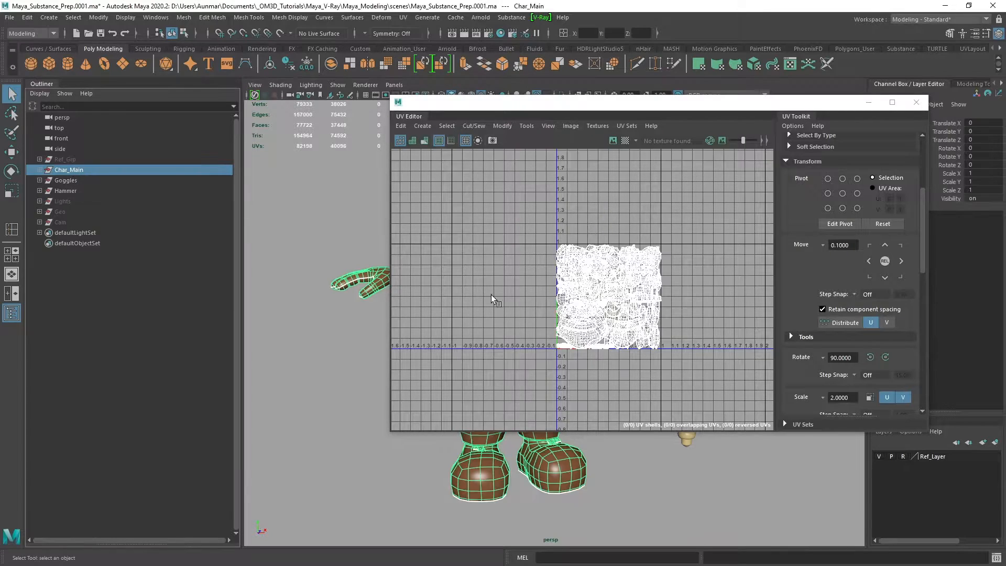
pyautogui.click(40, 169)
pyautogui.click(73, 179)
pyautogui.press('f')
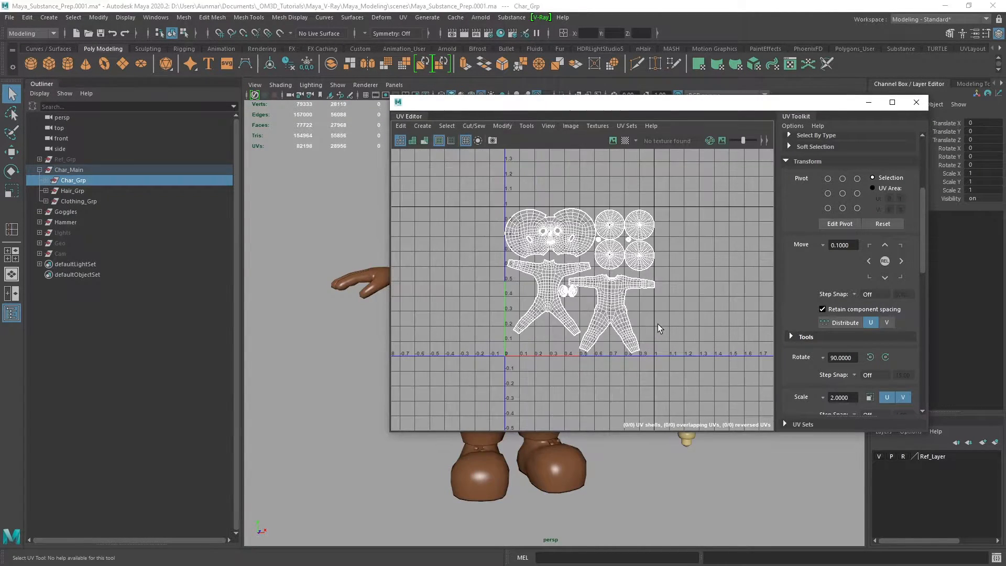
pyautogui.keyDown('alt'); pyautogui.moveTo(658, 324); pyautogui.dragTo(681, 330, button='right'); pyautogui.keyUp('alt')
pyautogui.keyDown('alt'); pyautogui.moveTo(681, 330); pyautogui.dragTo(701, 347, button='middle'); pyautogui.keyUp('alt')
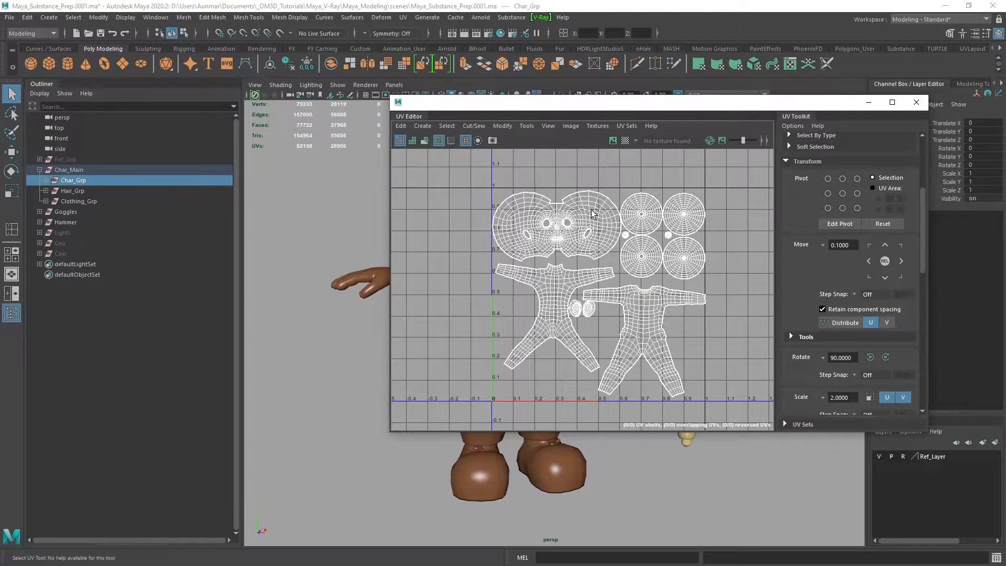
# Inspect the UV layouts of Hair_Grp and Clothing_Grp, with the UV Editor moved aside to reveal the character
pyautogui.click(73, 191)
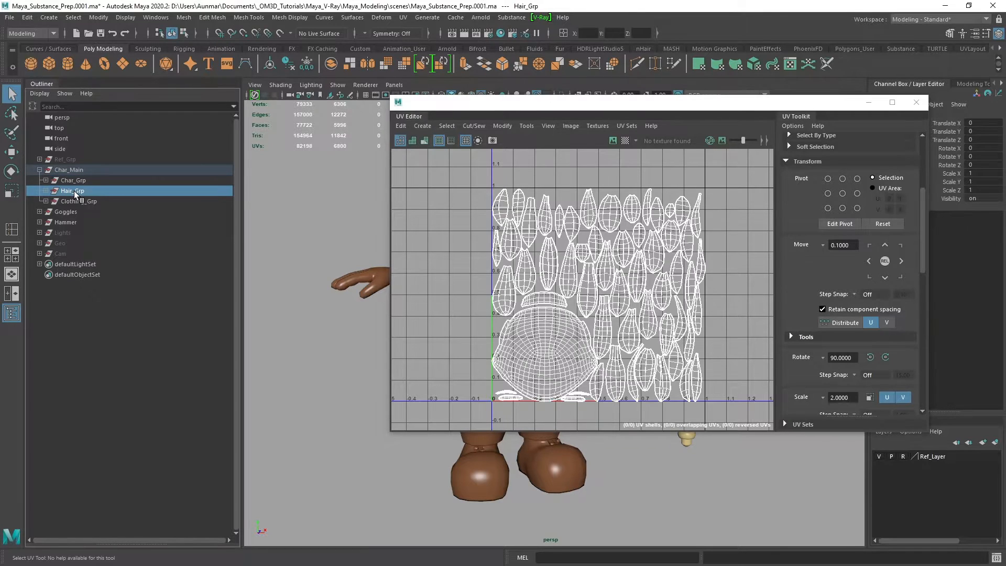
pyautogui.click(78, 201)
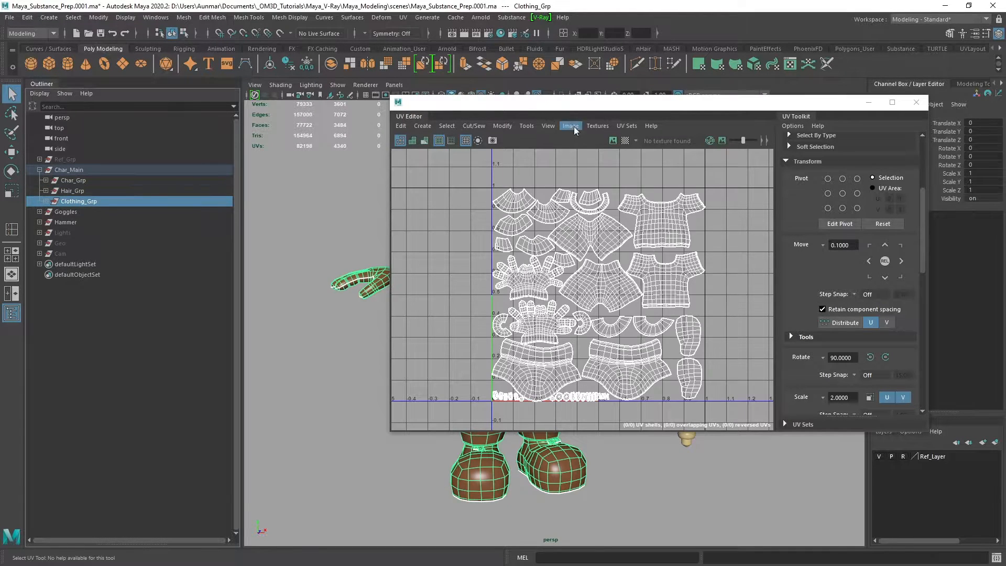
pyautogui.moveTo(563, 103); pyautogui.dragTo(653, 108)
pyautogui.keyDown('alt'); pyautogui.moveTo(350, 239); pyautogui.dragTo(283, 243, button='middle'); pyautogui.keyUp('alt')
pyautogui.keyDown('alt'); pyautogui.moveTo(335, 246); pyautogui.dragTo(390, 254); pyautogui.keyUp('alt')
pyautogui.keyDown('alt'); pyautogui.moveTo(401, 254); pyautogui.dragTo(393, 250, button='middle'); pyautogui.keyUp('alt')
pyautogui.scroll(-2, 392, 250)
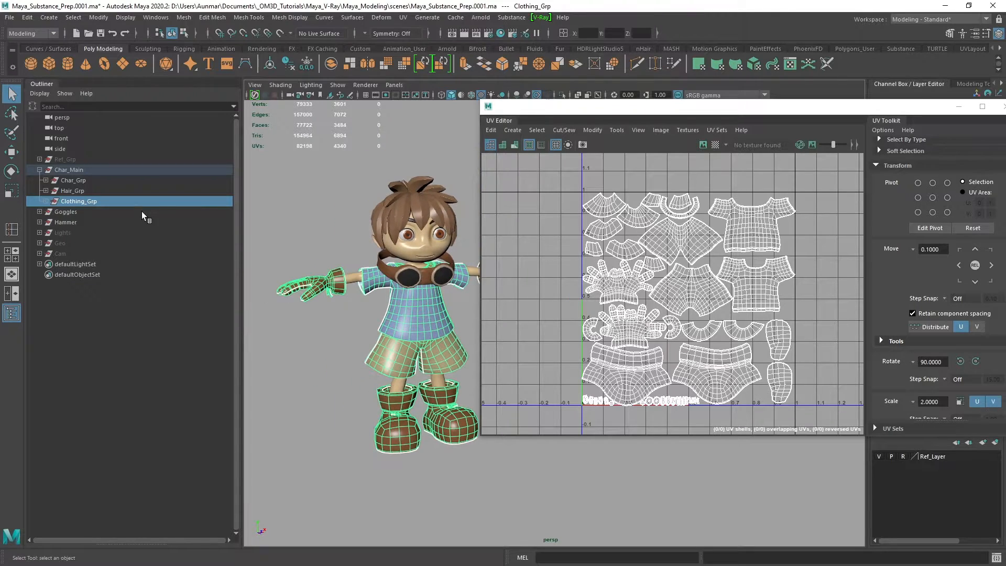
# Examine the combined UVs of Goggles and Hammer and compare them with the Char_Grp, Hair_Grp and Clothing_Grp layouts
pyautogui.click(80, 210)
pyautogui.keyDown('shift'); pyautogui.click(77, 220); pyautogui.keyUp('shift')
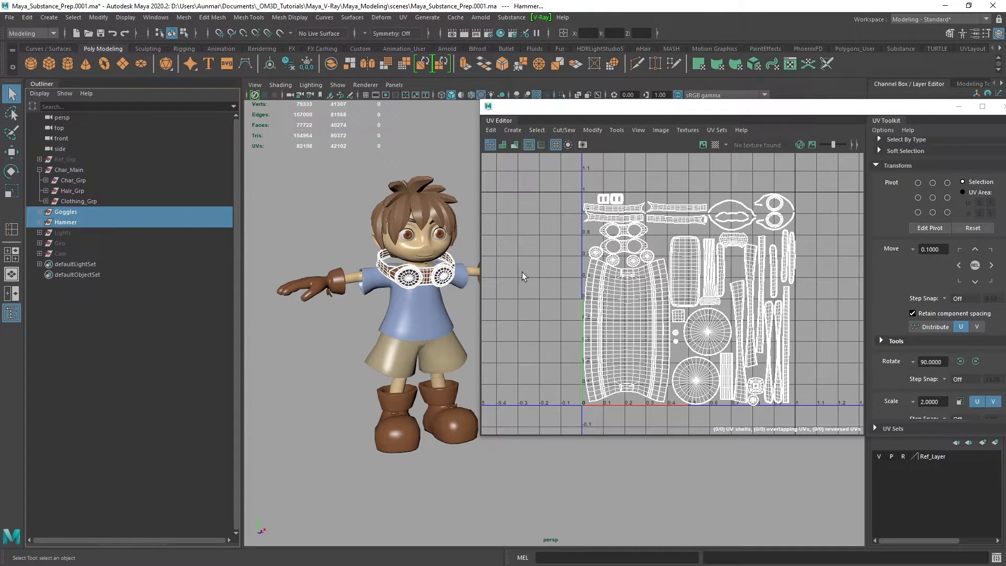
pyautogui.click(73, 181)
pyautogui.click(76, 193)
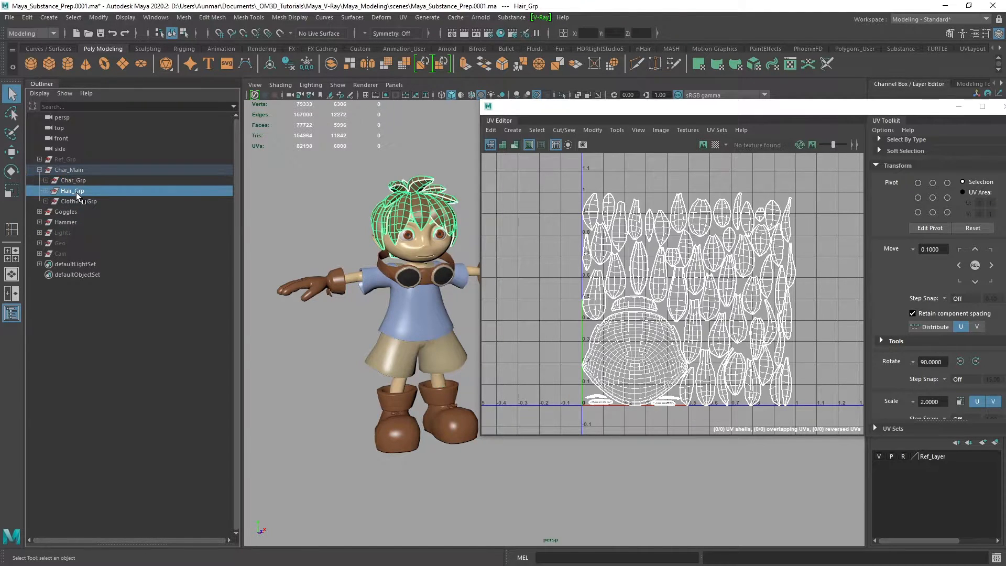
pyautogui.click(78, 201)
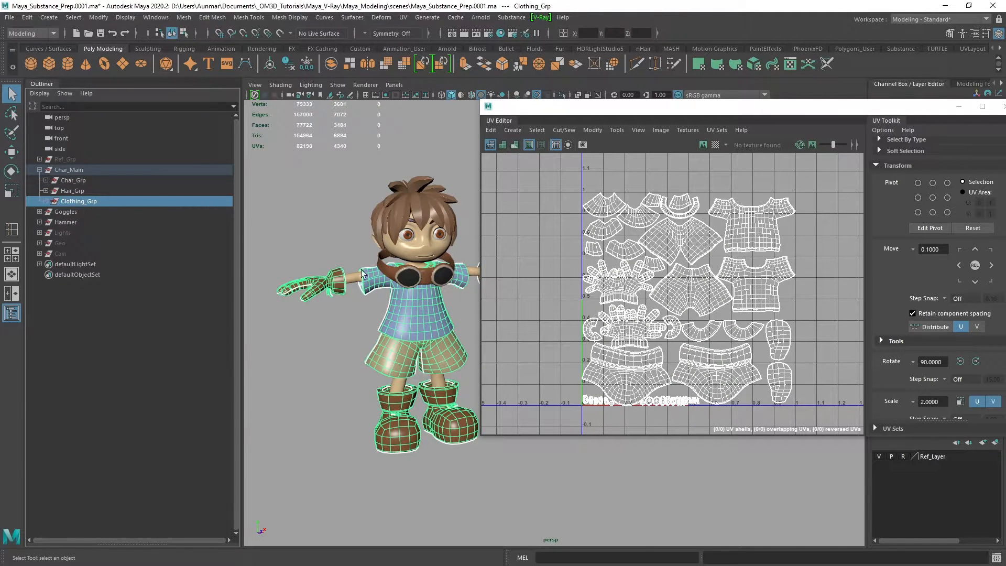
pyautogui.scroll(8, 419, 313)
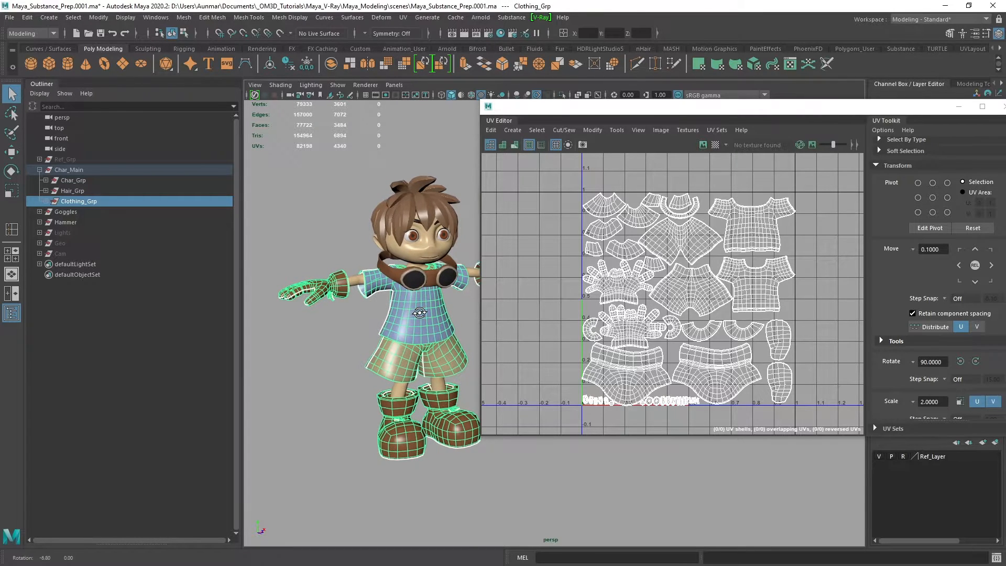
pyautogui.keyDown('alt'); pyautogui.moveTo(413, 312); pyautogui.dragTo(418, 318, button='middle'); pyautogui.keyUp('alt')
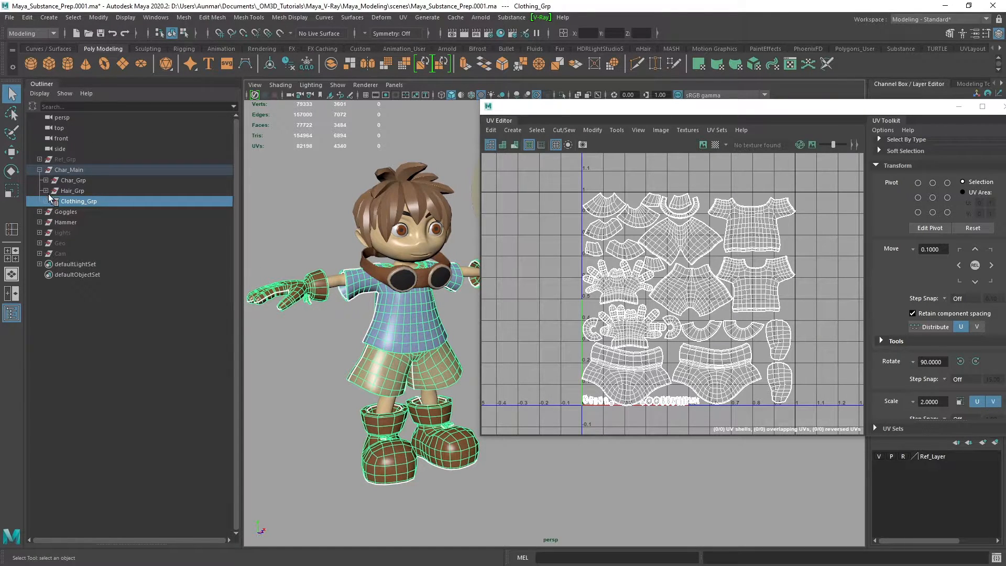
# Close the UV Editor and open the Hypershade beside the character to view the scene's materials
pyautogui.moveTo(718, 114); pyautogui.dragTo(584, 114)
pyautogui.click(863, 110)
pyautogui.click(499, 35)
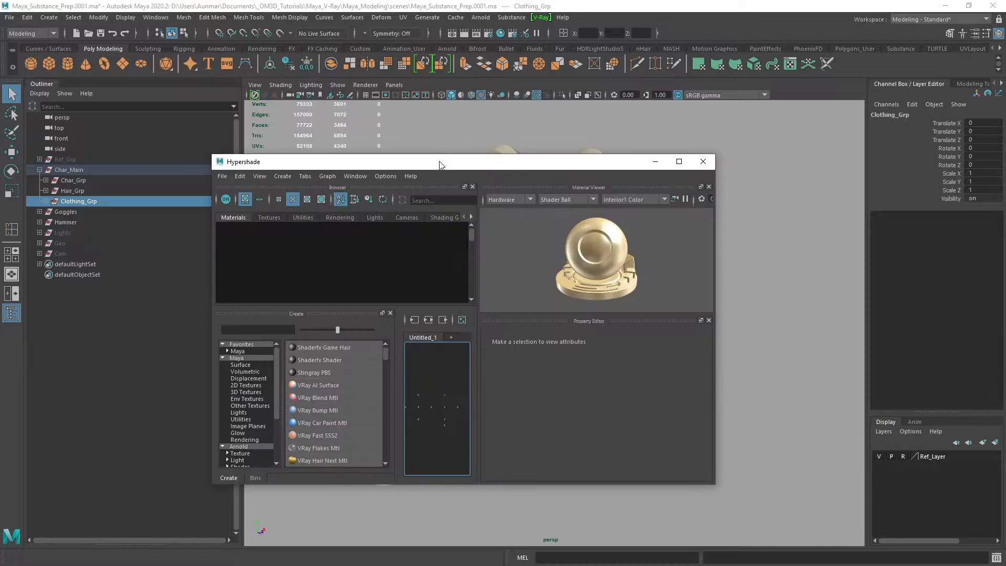
pyautogui.moveTo(442, 164); pyautogui.dragTo(564, 152)
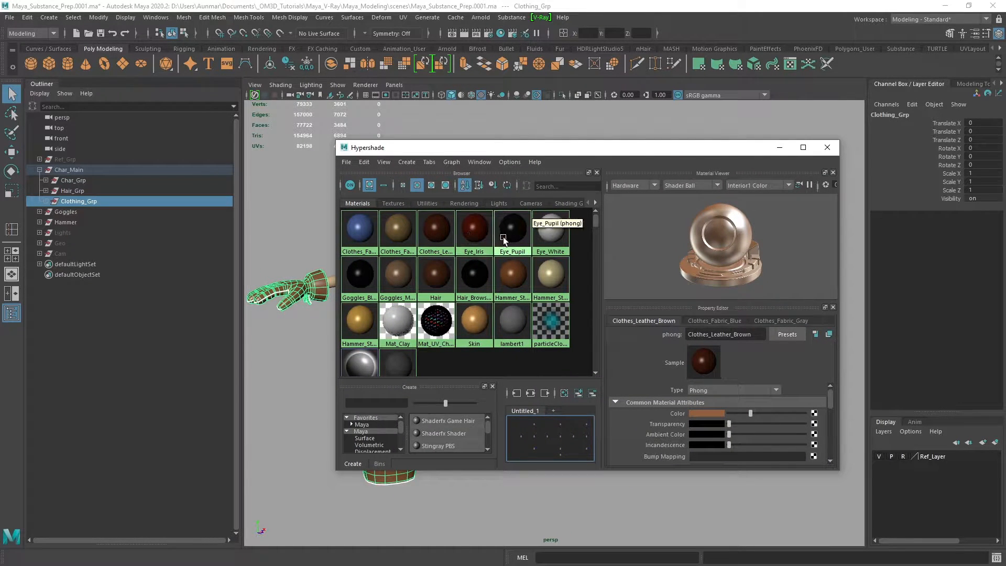
pyautogui.moveTo(524, 147); pyautogui.dragTo(709, 137)
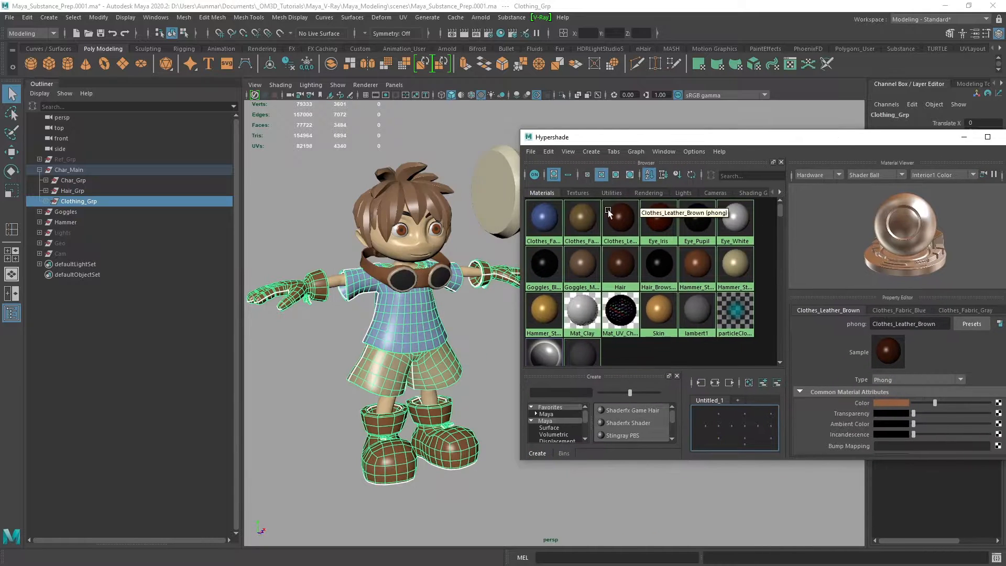
# Select the objects that use the Clothes_Fabric_Blue material and show their UVs in the UV Editor
pyautogui.moveTo(549, 221); pyautogui.dragTo(591, 221, button='right')
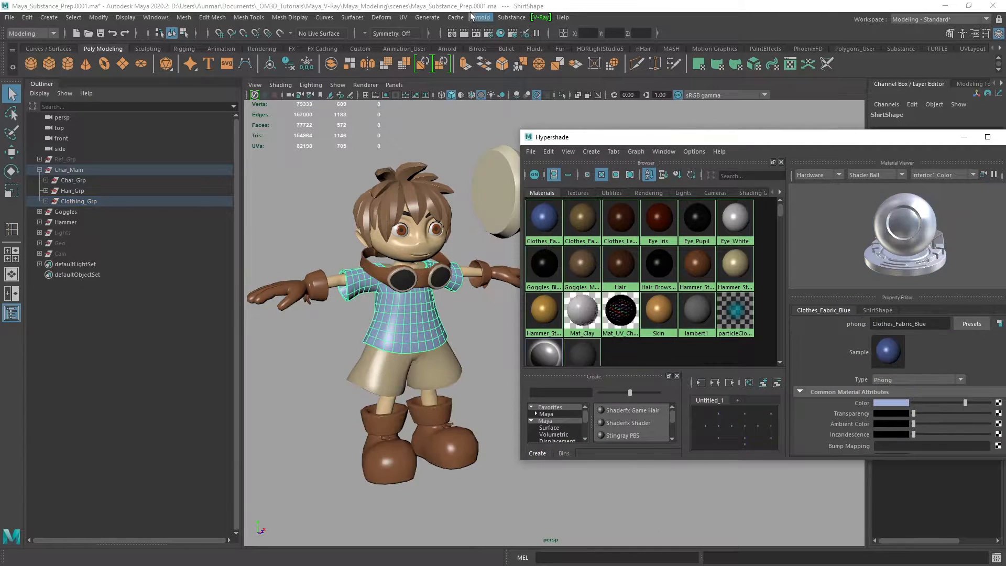
pyautogui.click(404, 17)
pyautogui.click(412, 30)
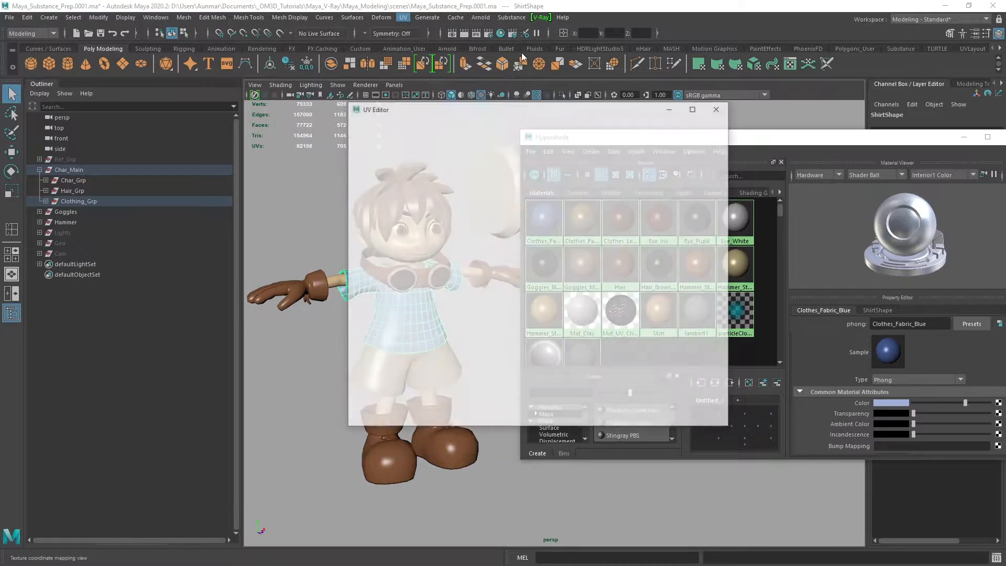
pyautogui.moveTo(547, 106); pyautogui.dragTo(275, 58)
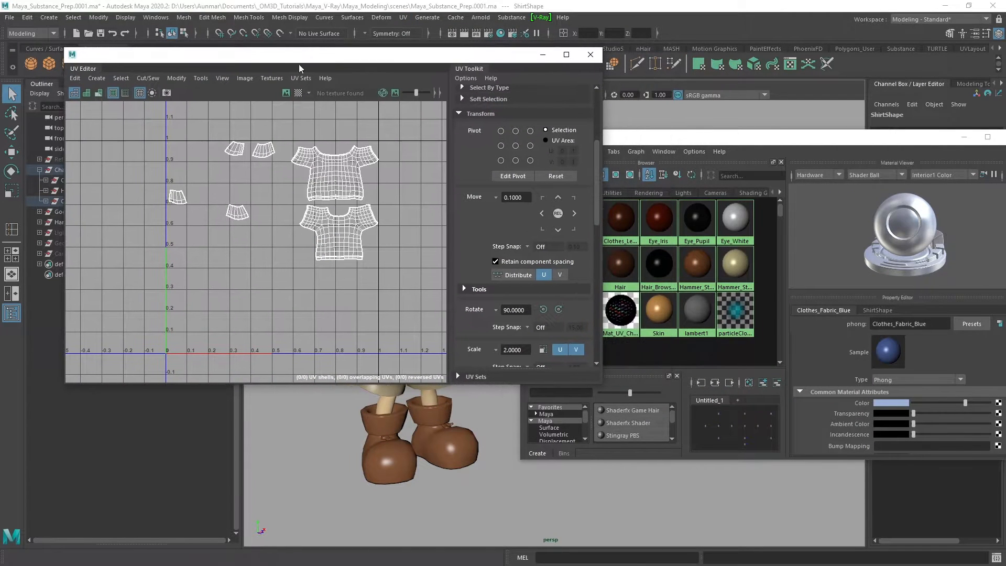
# Select all objects using the Clothes_Leather_Brown material to inspect their UVs, and close the UV Editor and Hypershade
pyautogui.moveTo(790, 146); pyautogui.dragTo(812, 144)
pyautogui.moveTo(607, 212); pyautogui.dragTo(671, 221, button='right')
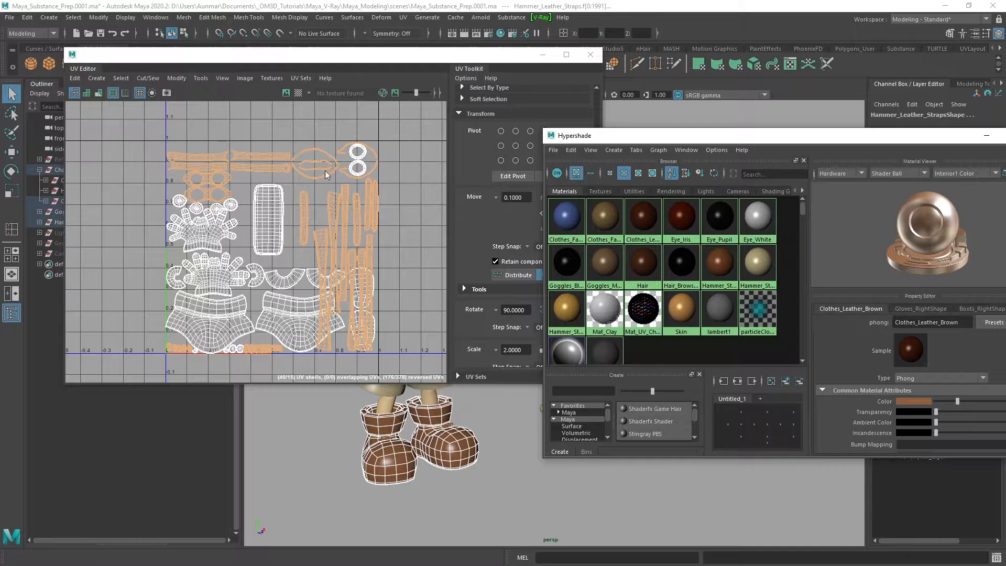
pyautogui.click(590, 55)
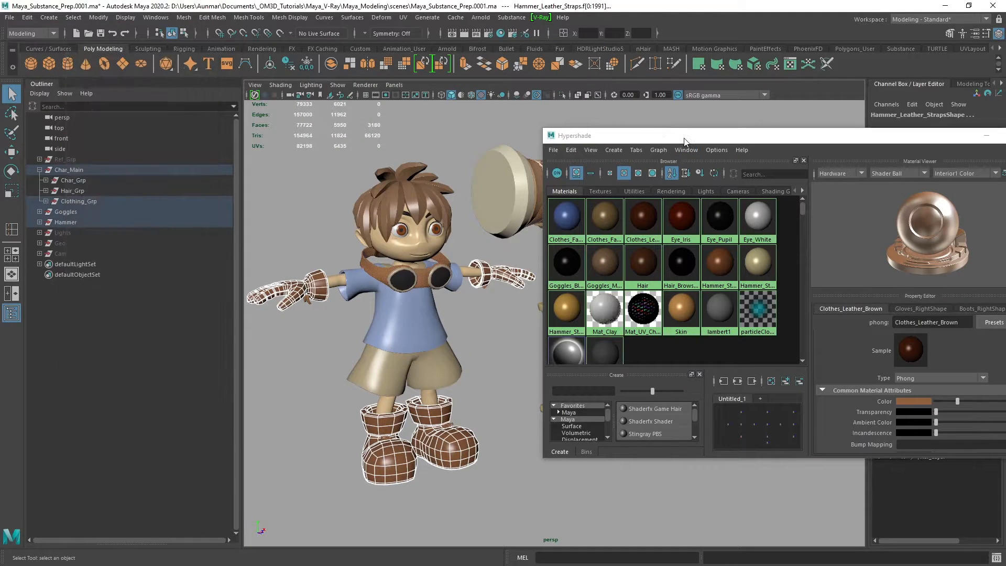
pyautogui.moveTo(683, 141); pyautogui.dragTo(417, 117)
pyautogui.click(772, 113)
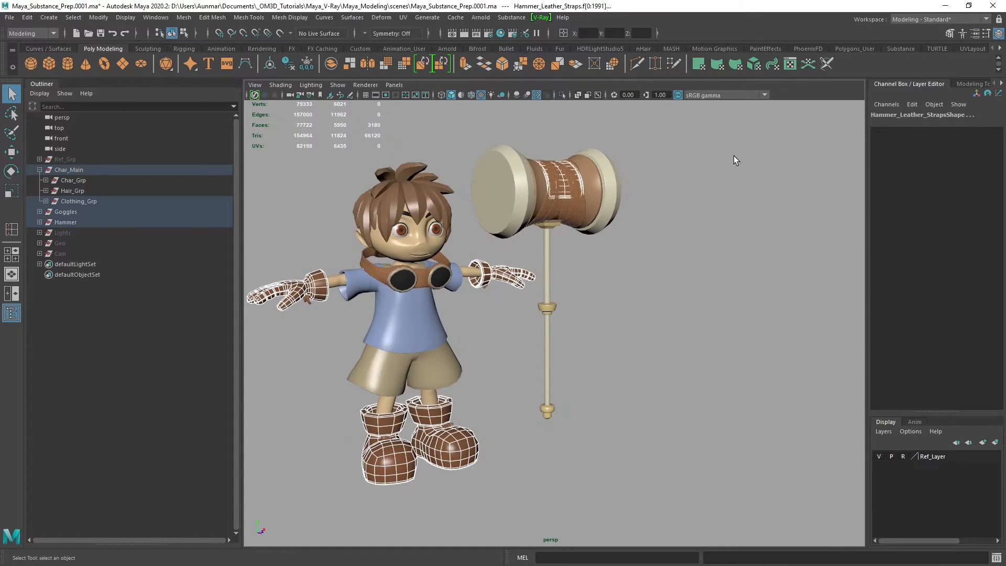
# Clear the selection and review the whole character and hammer in the perspective view
pyautogui.keyDown('alt'); pyautogui.moveTo(547, 272); pyautogui.dragTo(637, 260, button='middle'); pyautogui.keyUp('alt')
pyautogui.keyDown('alt'); pyautogui.moveTo(637, 260); pyautogui.dragTo(627, 263); pyautogui.keyUp('alt')
pyautogui.keyDown('alt'); pyautogui.moveTo(627, 262); pyautogui.dragTo(630, 234, button='right'); pyautogui.keyUp('alt')
pyautogui.rightClick(608, 252)
pyautogui.keyDown('alt'); pyautogui.moveTo(691, 328); pyautogui.dragTo(681, 313, button='right'); pyautogui.keyUp('alt')
pyautogui.keyDown('alt'); pyautogui.moveTo(681, 313); pyautogui.dragTo(669, 291); pyautogui.keyUp('alt')
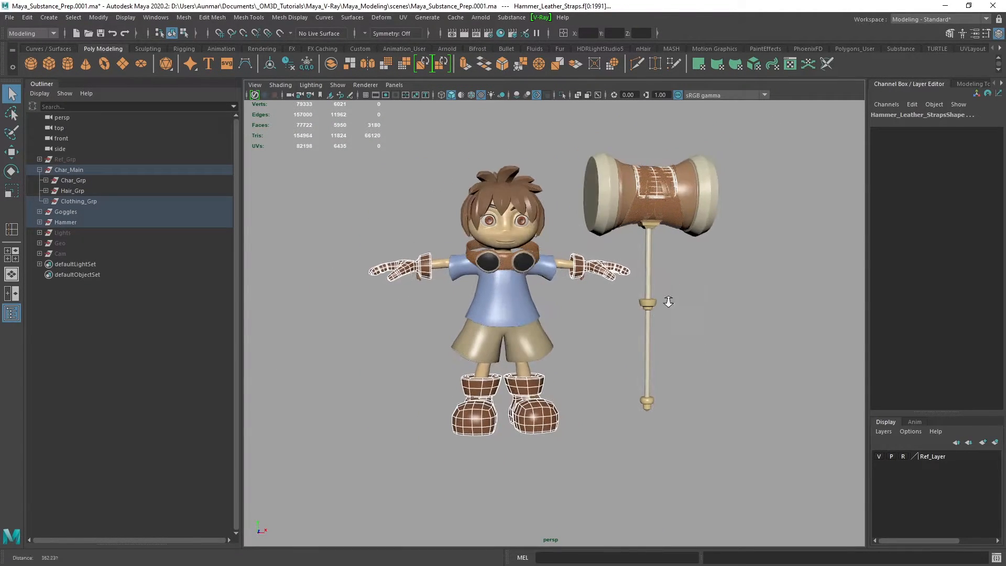
pyautogui.keyDown('alt'); pyautogui.moveTo(669, 291); pyautogui.dragTo(687, 341, button='right'); pyautogui.keyUp('alt')
pyautogui.keyDown('alt'); pyautogui.moveTo(687, 342); pyautogui.dragTo(685, 354, button='middle'); pyautogui.keyUp('alt')
pyautogui.click(715, 303)
pyautogui.keyDown('alt'); pyautogui.moveTo(680, 343); pyautogui.dragTo(665, 322, button='right'); pyautogui.keyUp('alt')
pyautogui.moveTo(665, 322)
pyautogui.keyDown('alt'); pyautogui.mouseDown()
pyautogui.moveTo(676, 328)
pyautogui.moveTo(667, 325)
pyautogui.mouseUp(); pyautogui.keyUp('alt')
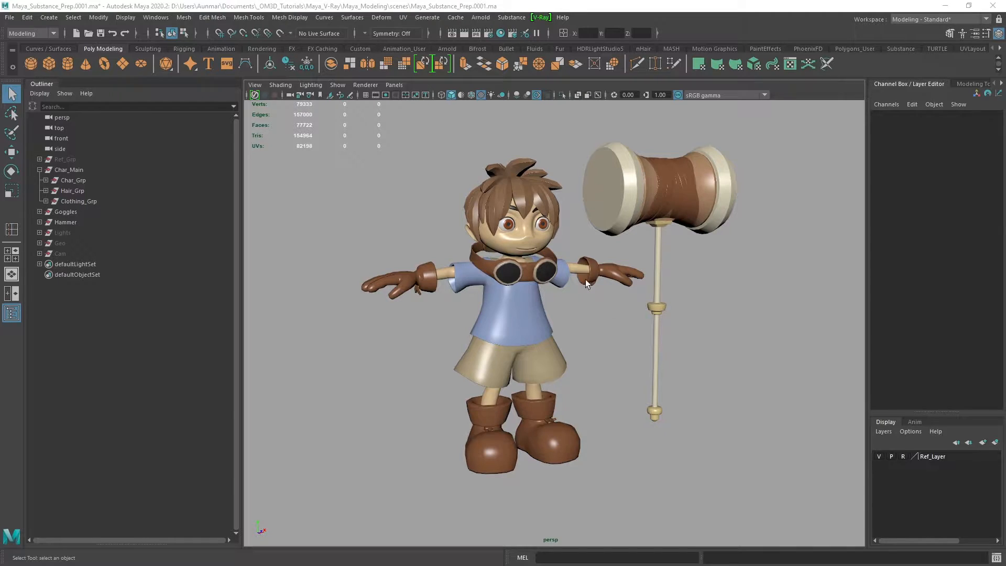
# Reopen the UV Editor and display the UV layout of Char_Grp
pyautogui.keyDown('alt'); pyautogui.moveTo(519, 162); pyautogui.dragTo(524, 183, button='right'); pyautogui.keyUp('alt')
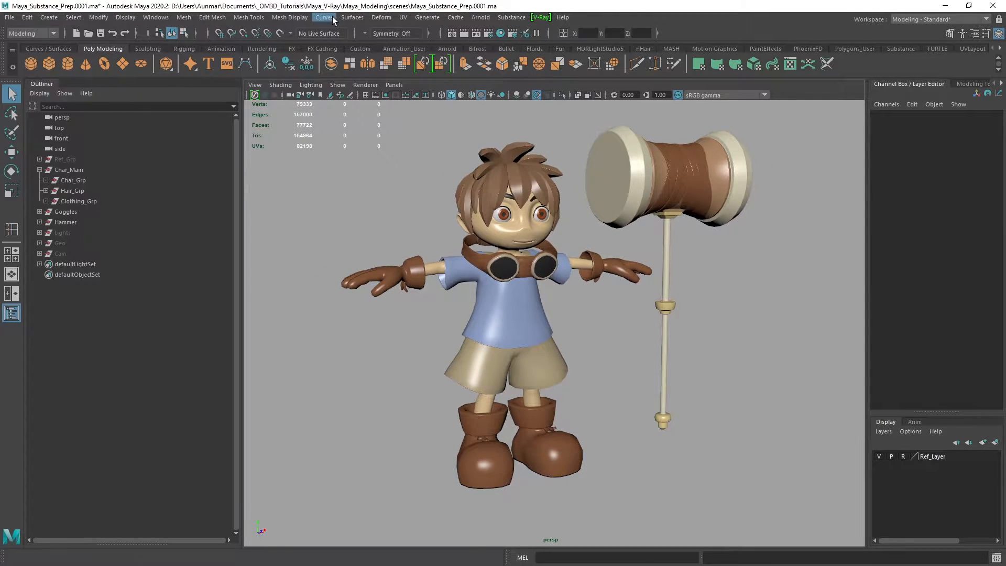
pyautogui.click(403, 17)
pyautogui.click(398, 36)
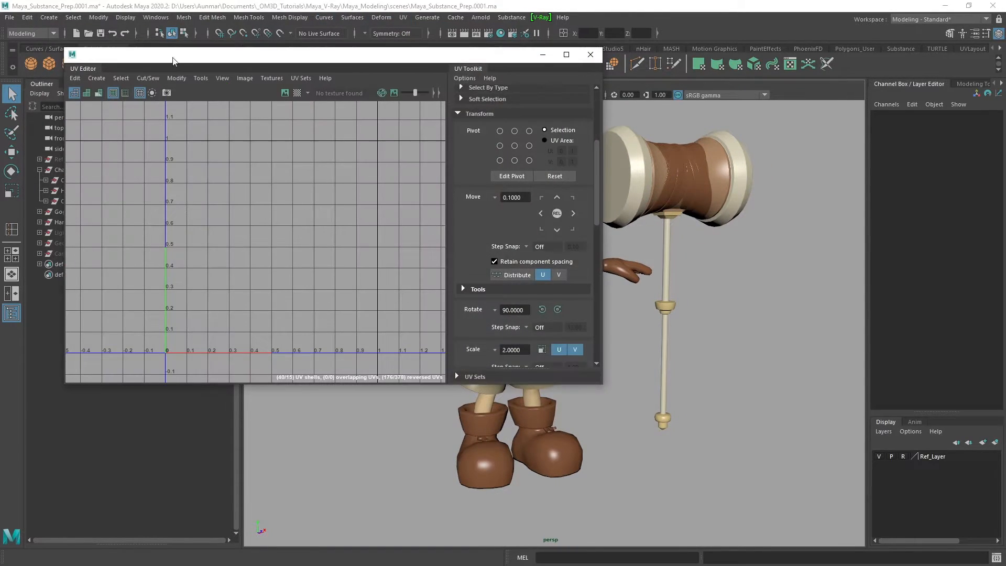
pyautogui.moveTo(165, 53); pyautogui.dragTo(339, 72)
pyautogui.click(74, 180)
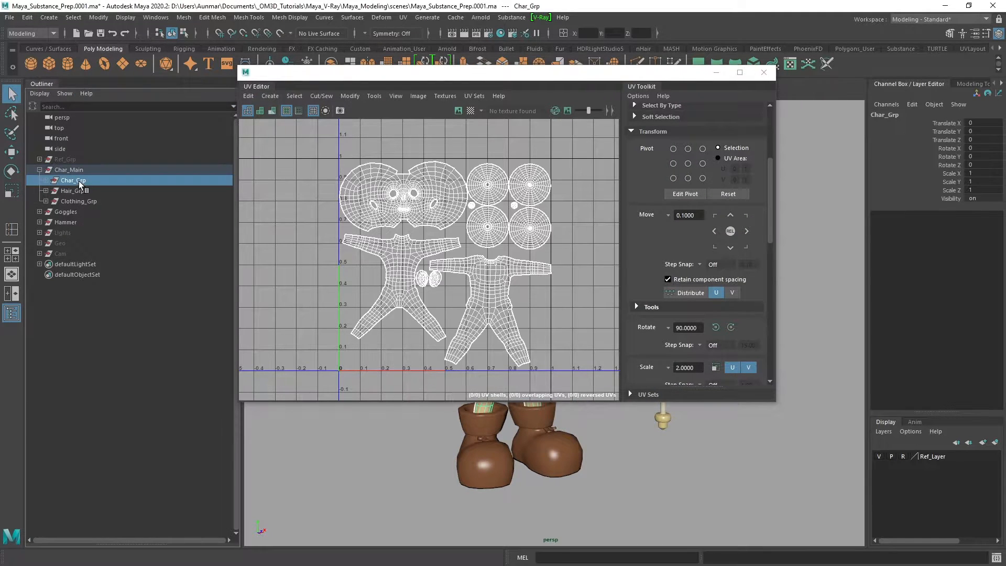
# Assign a new Phong material to Char_Body, Eye_Left and Eye_Right, keeping the UV Editor clear of the character
pyautogui.moveTo(476, 72); pyautogui.dragTo(806, 100)
pyautogui.keyDown('alt'); pyautogui.moveTo(445, 242); pyautogui.dragTo(409, 245, button='middle'); pyautogui.keyUp('alt')
pyautogui.keyDown('alt'); pyautogui.moveTo(409, 245); pyautogui.dragTo(455, 247); pyautogui.keyUp('alt')
pyautogui.keyDown('alt'); pyautogui.moveTo(455, 247); pyautogui.dragTo(435, 251, button='right'); pyautogui.keyUp('alt')
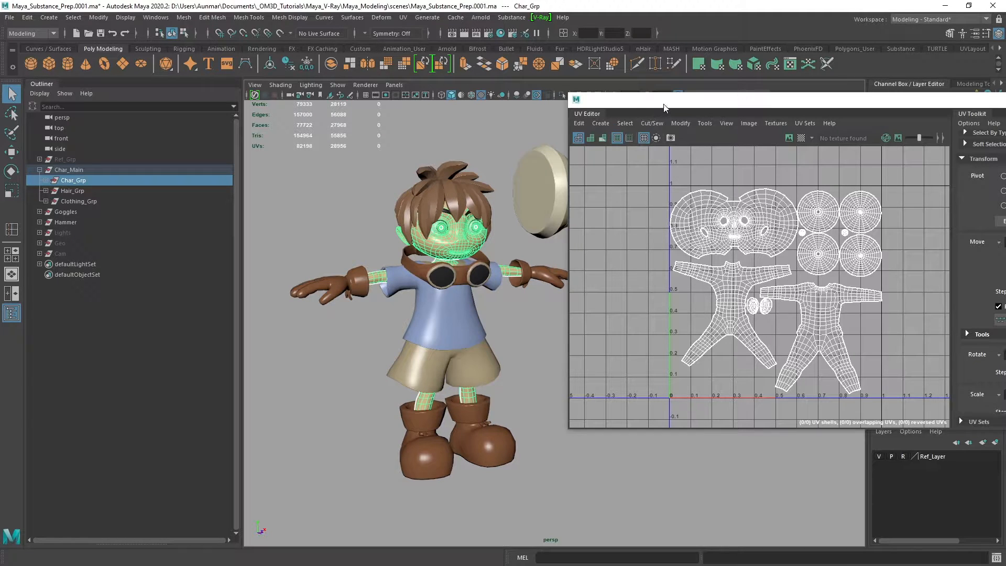
pyautogui.moveTo(664, 107); pyautogui.dragTo(639, 116)
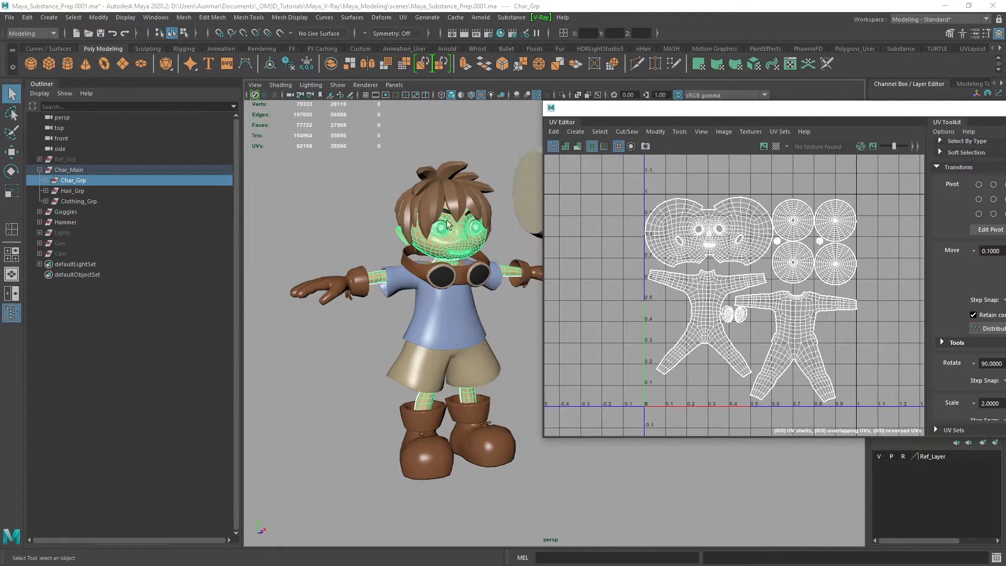
pyautogui.click(46, 180)
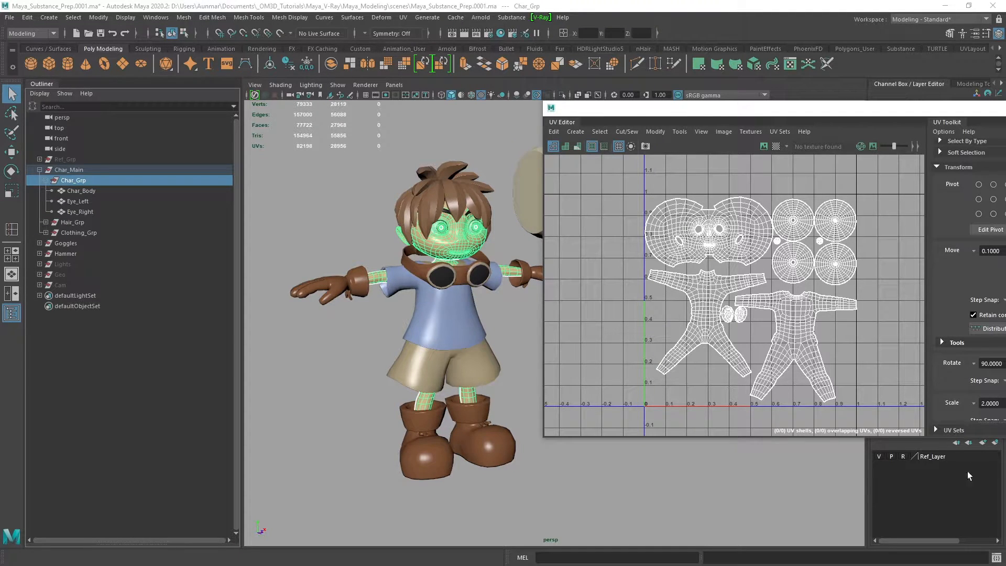
pyautogui.click(95, 193)
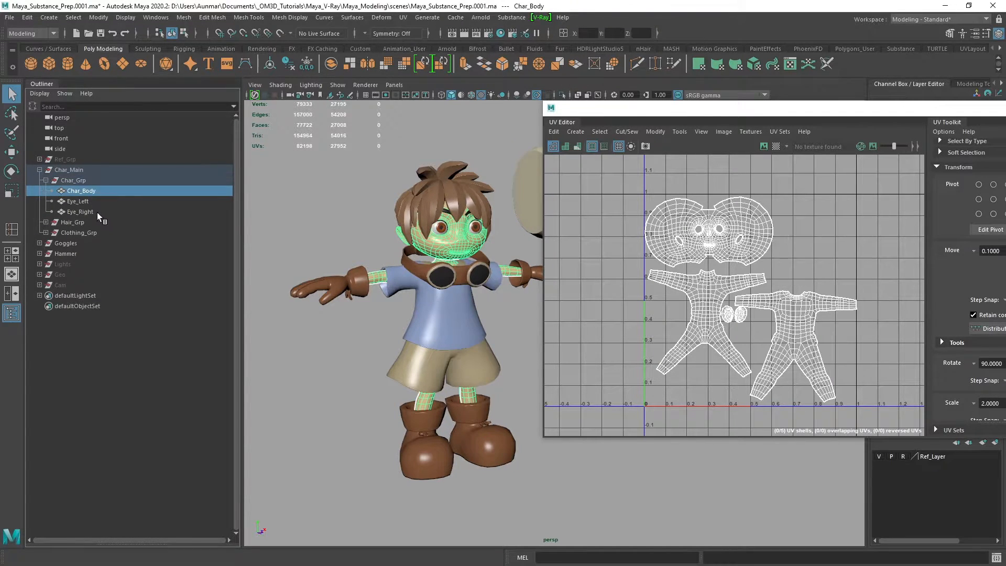
pyautogui.keyDown('shift'); pyautogui.click(97, 212); pyautogui.keyUp('shift')
pyautogui.keyDown('alt'); pyautogui.moveTo(460, 360); pyautogui.dragTo(443, 361); pyautogui.keyUp('alt')
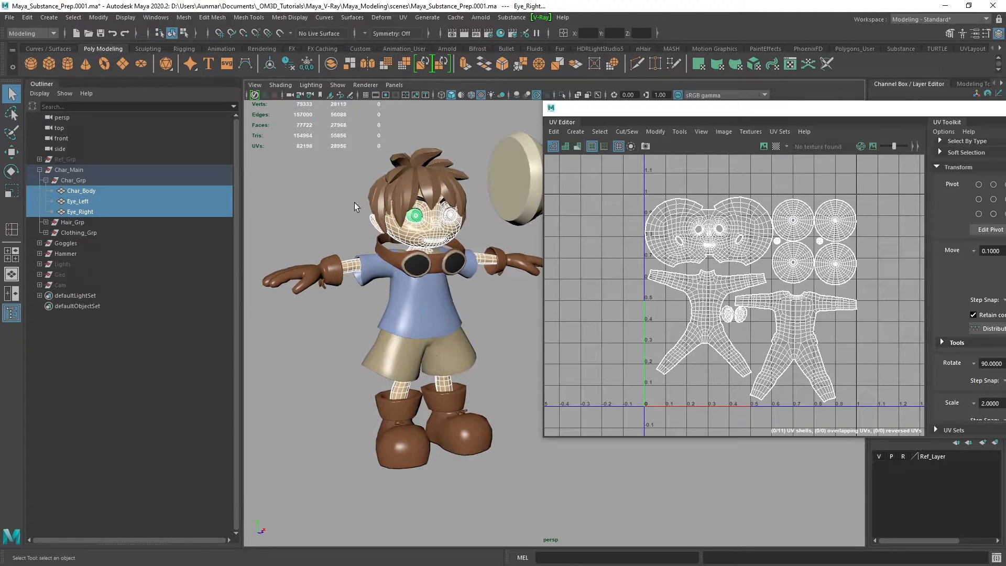
pyautogui.moveTo(308, 187); pyautogui.dragTo(381, 498, button='right')
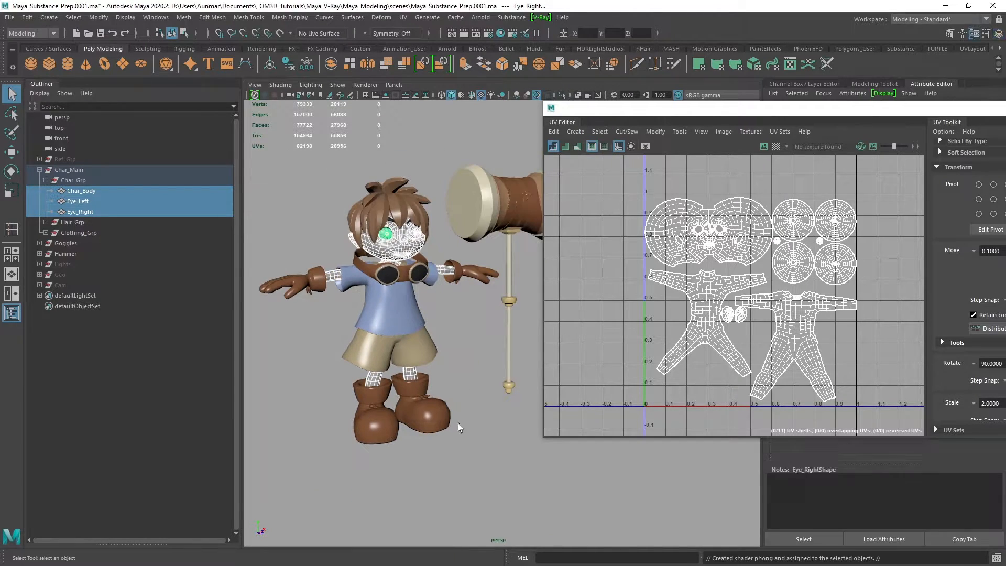
# Set the colour of the new Phong material on the body and eyes to red
pyautogui.moveTo(753, 104); pyautogui.dragTo(714, 277)
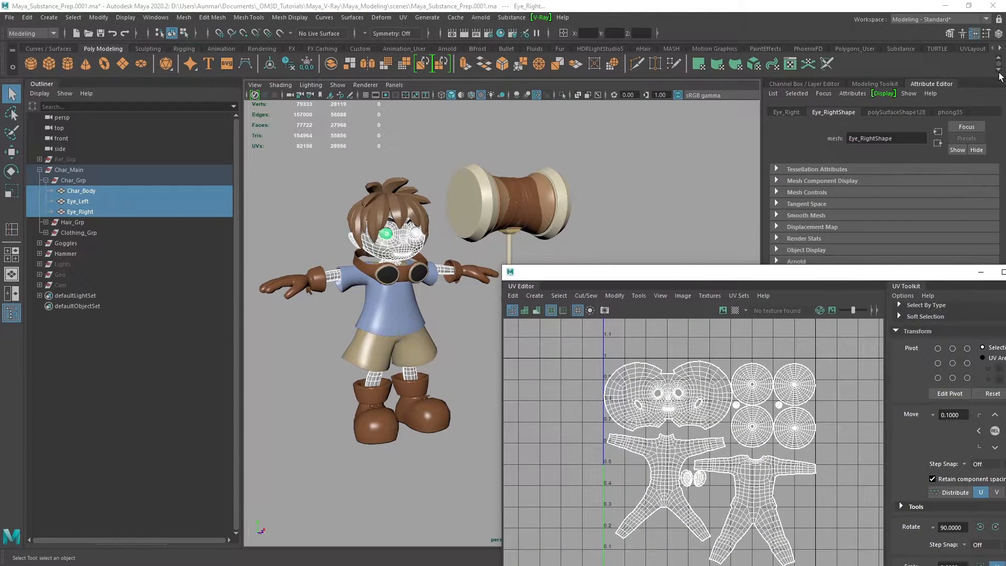
pyautogui.click(951, 112)
pyautogui.moveTo(867, 276); pyautogui.dragTo(887, 284)
pyautogui.click(867, 231)
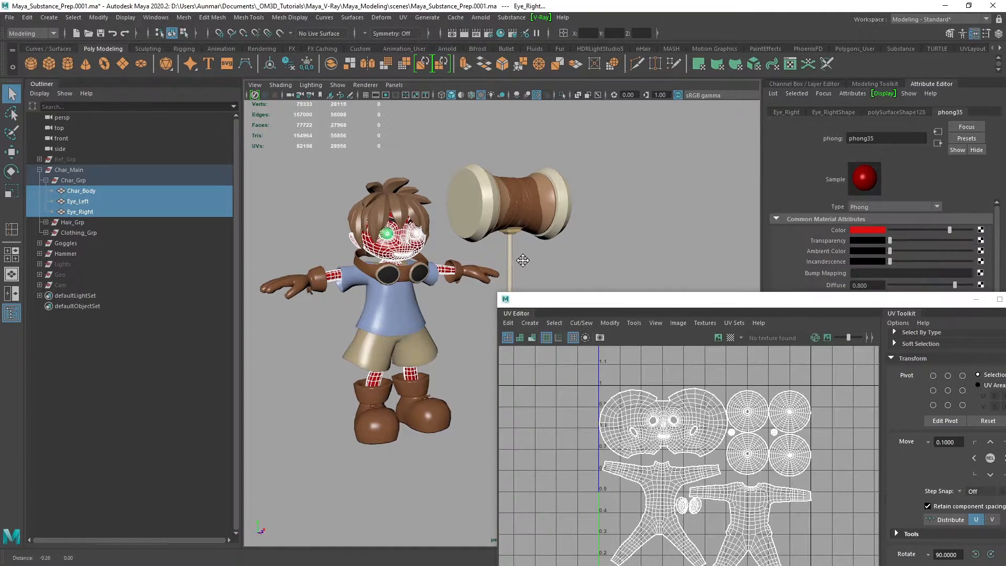
pyautogui.keyDown('alt'); pyautogui.moveTo(521, 258); pyautogui.dragTo(552, 256); pyautogui.keyUp('alt')
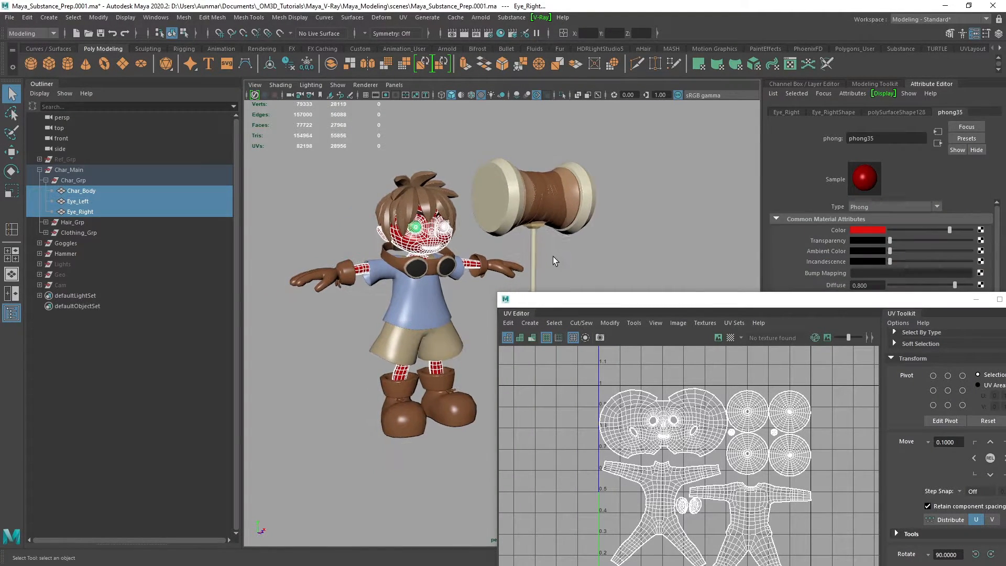
# Assign a new Phong material to all objects in Hair_Grp, from Eyebrows through hair24
pyautogui.click(45, 222)
pyautogui.click(77, 232)
pyautogui.scroll(-3, 89, 292)
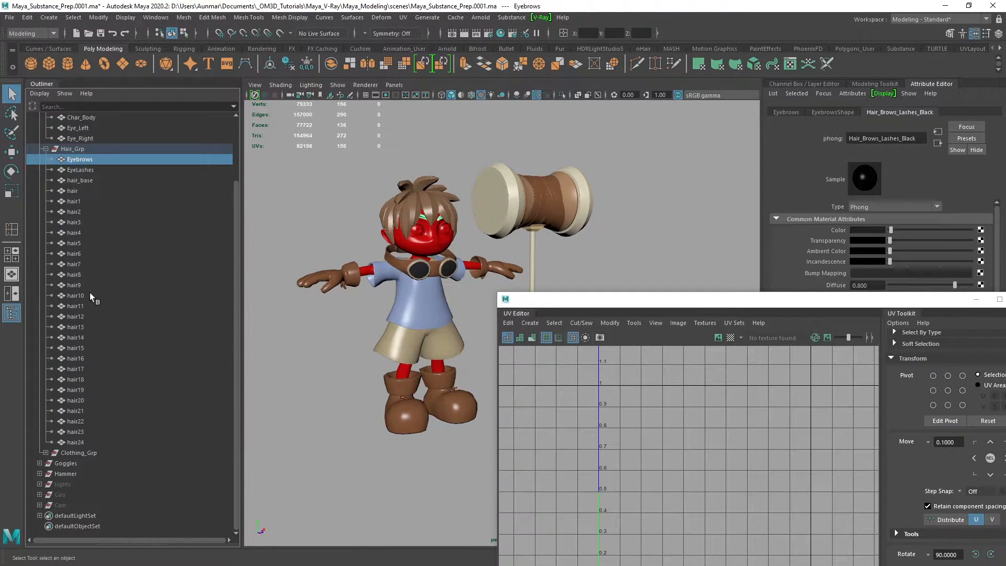
pyautogui.keyDown('shift'); pyautogui.click(86, 442); pyautogui.keyUp('shift')
pyautogui.rightClick(583, 134)
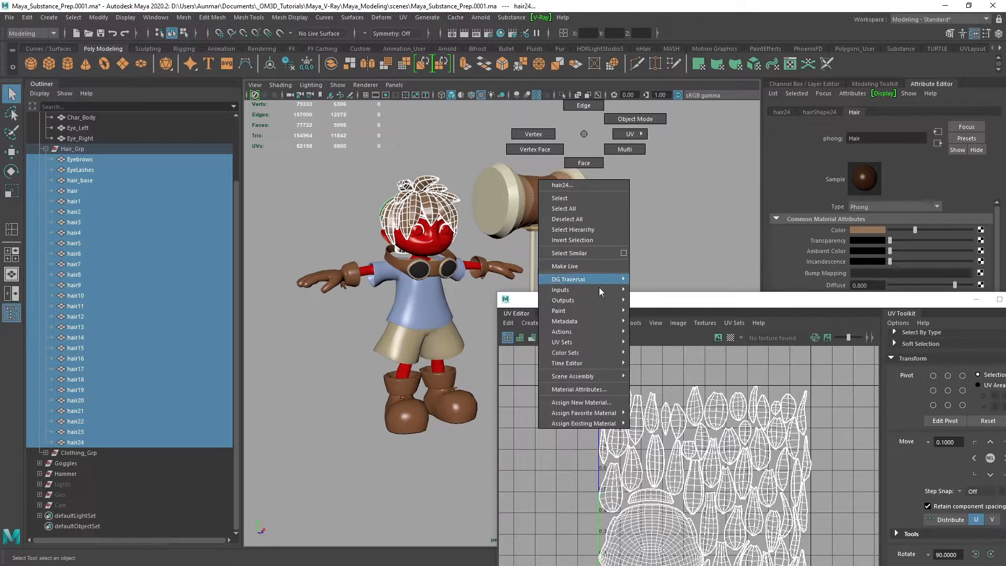
pyautogui.moveTo(608, 419)
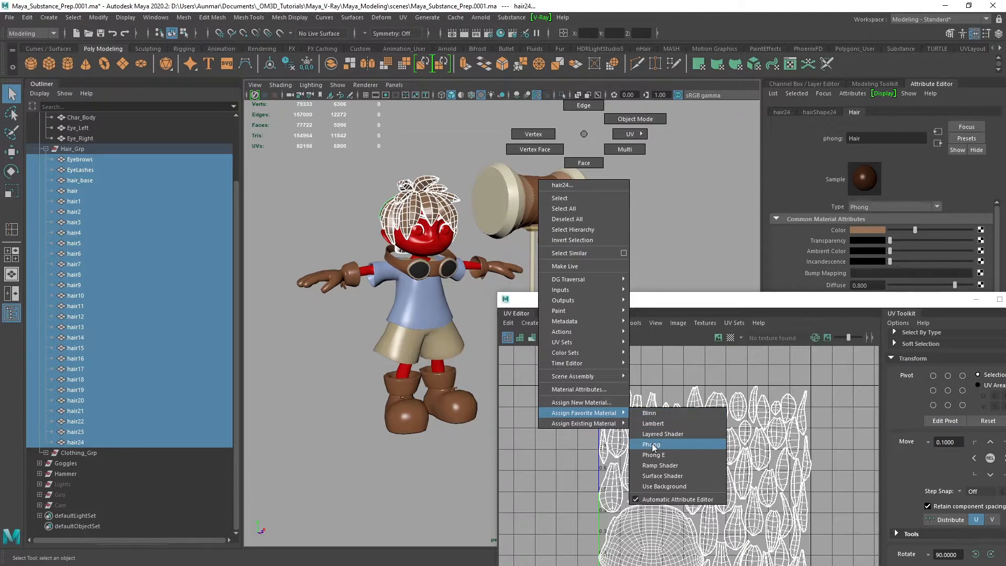
pyautogui.click(651, 444)
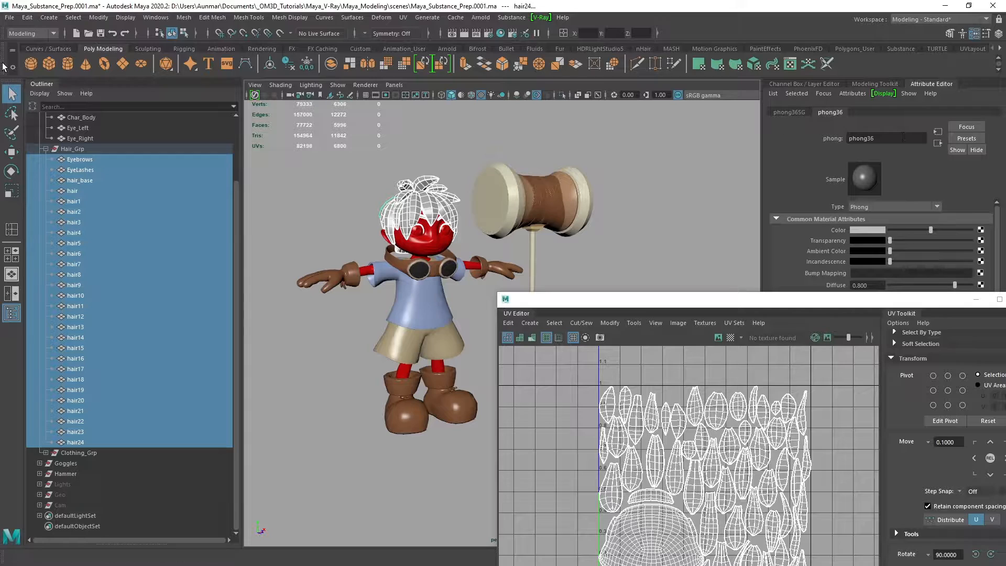
# Set the colour of the hair group's new Phong material to bright blue
pyautogui.click(108, 134)
pyautogui.click(93, 201)
pyautogui.keyDown('alt'); pyautogui.moveTo(407, 313); pyautogui.dragTo(411, 306, button='middle'); pyautogui.keyUp('alt')
pyautogui.scroll(1, 411, 306)
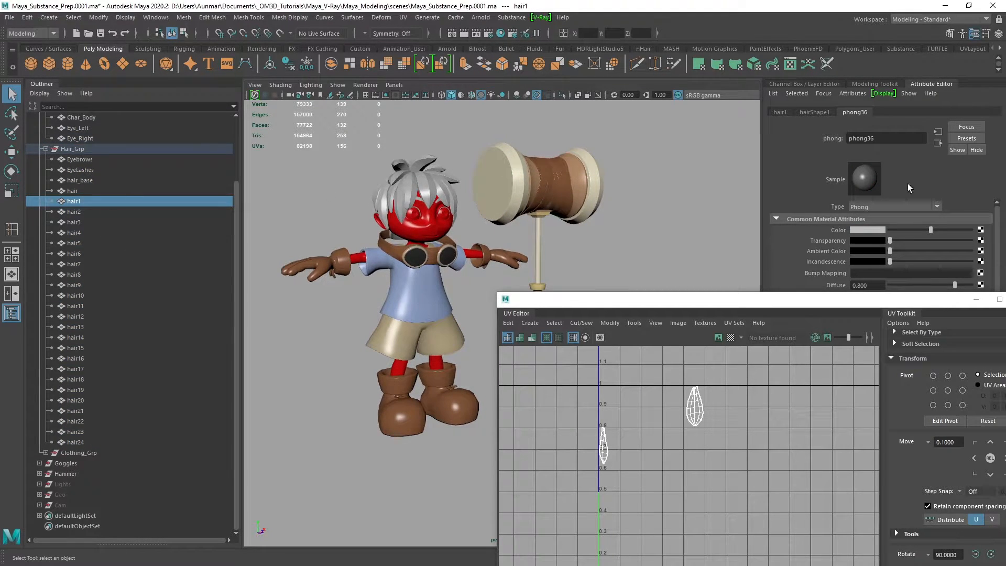
pyautogui.click(871, 230)
pyautogui.moveTo(859, 257)
pyautogui.mouseDown()
pyautogui.moveTo(894, 268)
pyautogui.moveTo(888, 282)
pyautogui.moveTo(897, 282)
pyautogui.moveTo(865, 256)
pyautogui.mouseUp()
pyautogui.scroll(-2, 413, 189)
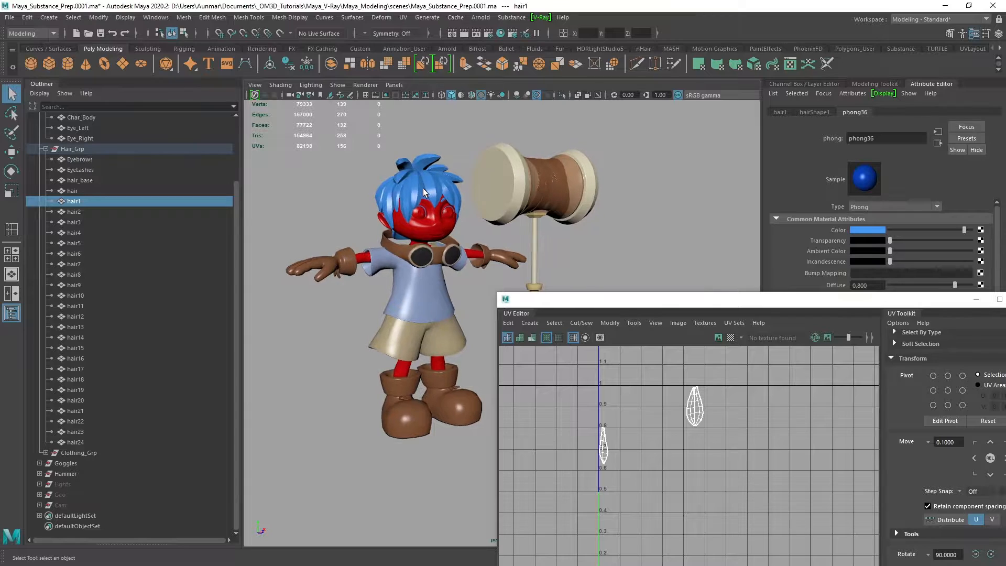
# Assign a new Phong material to all objects in Clothing_Grp, from Gloves_Left through Shorts
pyautogui.click(46, 453)
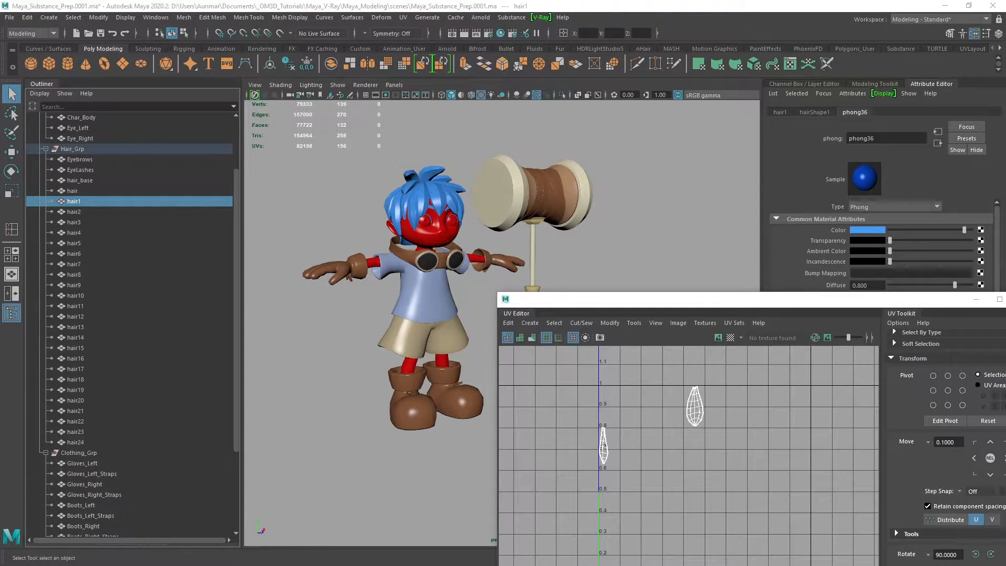
pyautogui.click(88, 464)
pyautogui.scroll(-4, 94, 465)
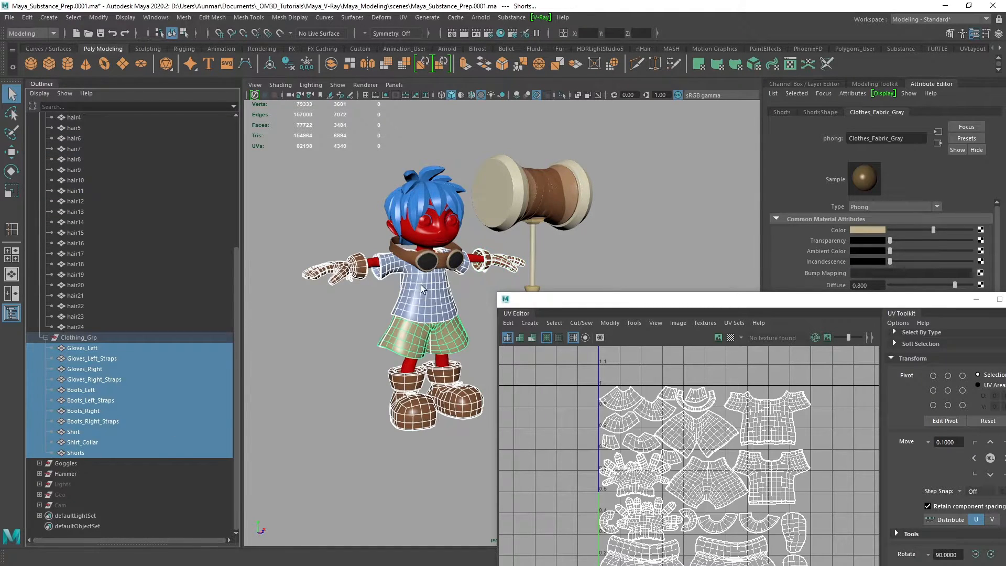
pyautogui.keyDown('alt'); pyautogui.moveTo(451, 289); pyautogui.dragTo(319, 192); pyautogui.keyUp('alt')
pyautogui.rightClick(325, 180)
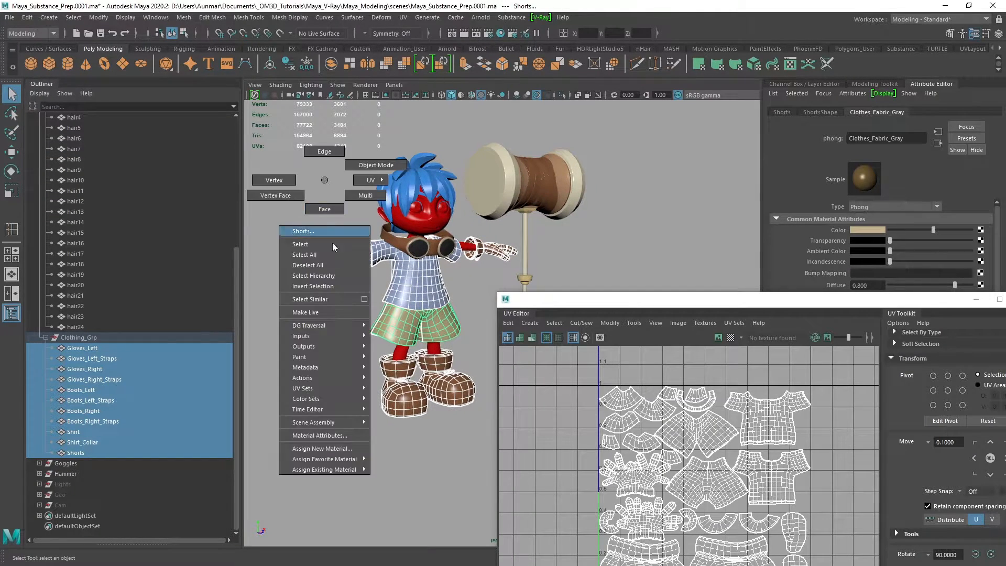
pyautogui.moveTo(348, 459)
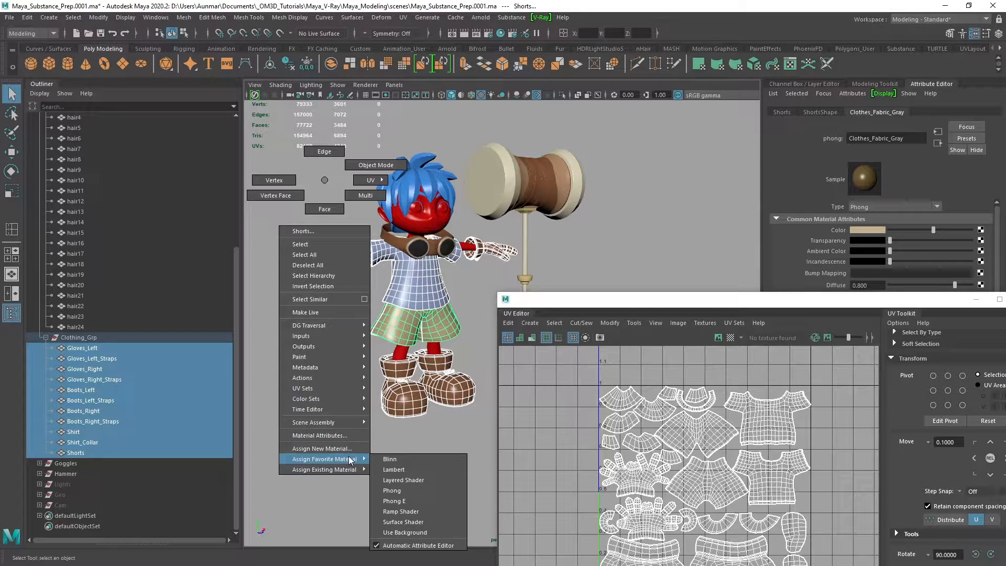
pyautogui.click(393, 491)
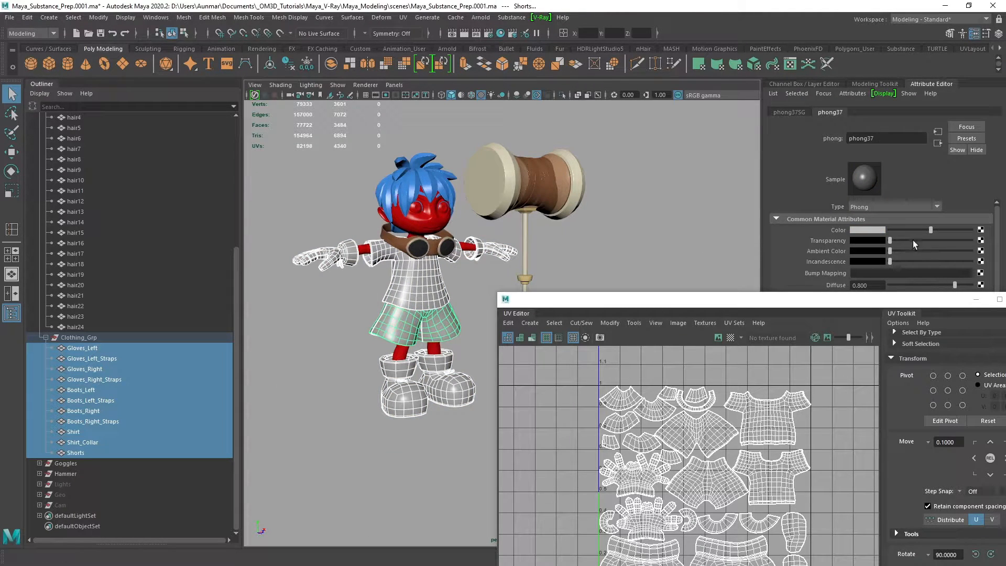
# Set the colour of the clothing's new Phong material to green and clear the selection
pyautogui.click(874, 229)
pyautogui.moveTo(851, 257); pyautogui.dragTo(844, 257)
pyautogui.click(900, 269)
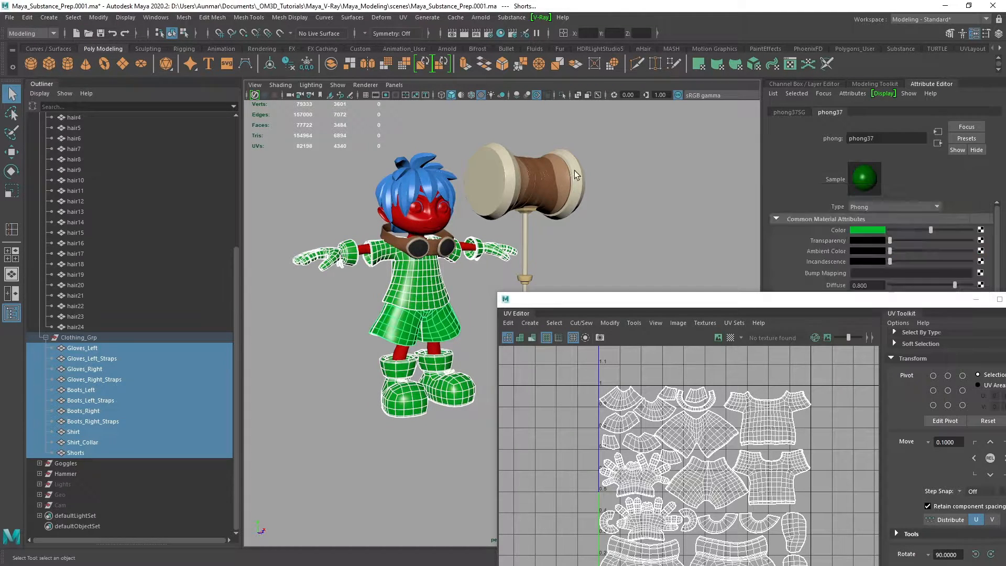
pyautogui.click(313, 164)
pyautogui.keyDown('alt'); pyautogui.moveTo(492, 265); pyautogui.dragTo(449, 225); pyautogui.keyUp('alt')
pyautogui.scroll(2, 394, 238)
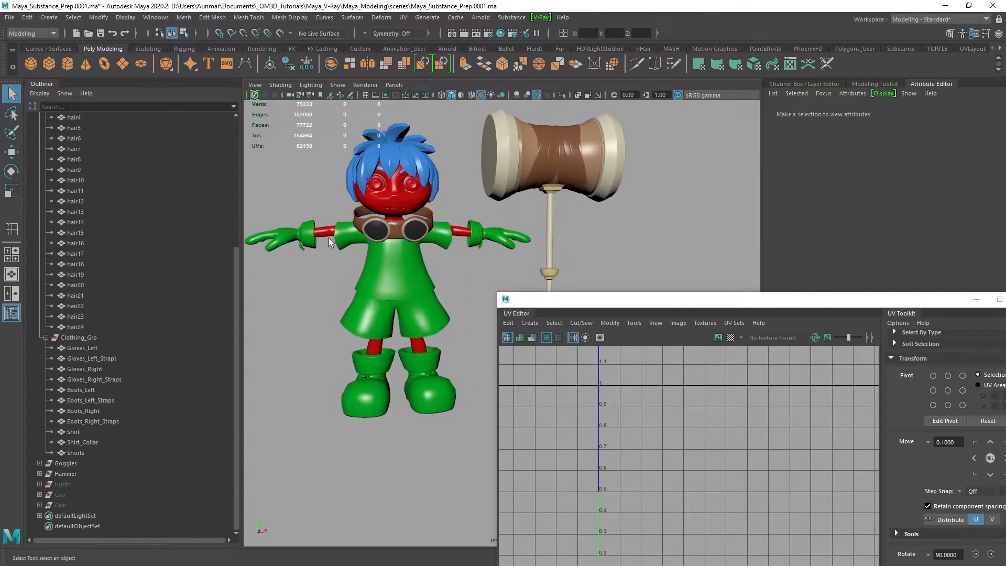
# Hide the Goggles and Hammer groups so only the character is displayed
pyautogui.click(73, 464)
pyautogui.keyDown('ctrl'); pyautogui.click(75, 472); pyautogui.keyUp('ctrl')
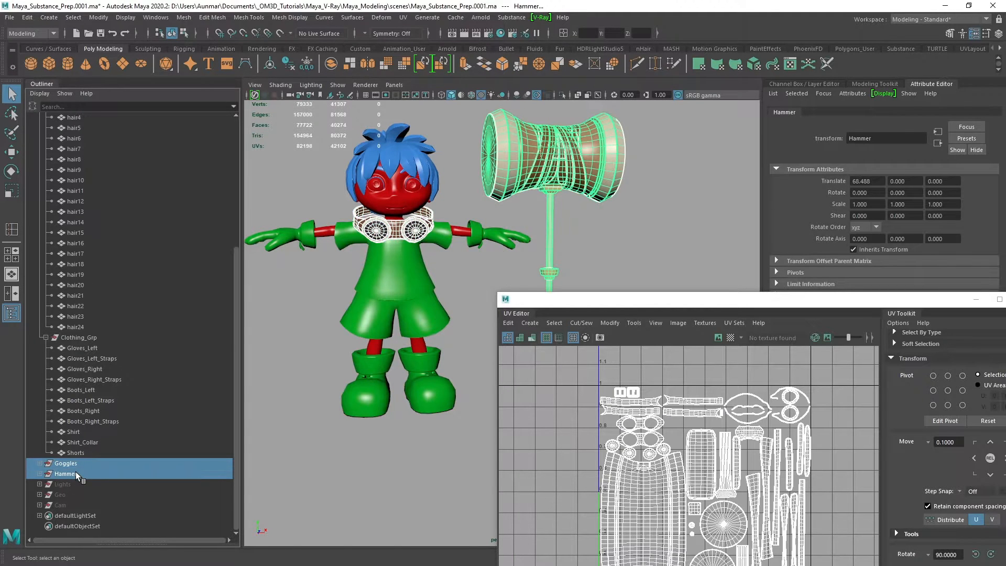
pyautogui.hotkey('ctrl', 'h')
pyautogui.keyDown('alt'); pyautogui.moveTo(460, 281); pyautogui.dragTo(499, 201); pyautogui.keyUp('alt')
pyautogui.scroll(1, 502, 195)
pyautogui.keyDown('alt'); pyautogui.moveTo(499, 200); pyautogui.dragTo(498, 210, button='middle'); pyautogui.keyUp('alt')
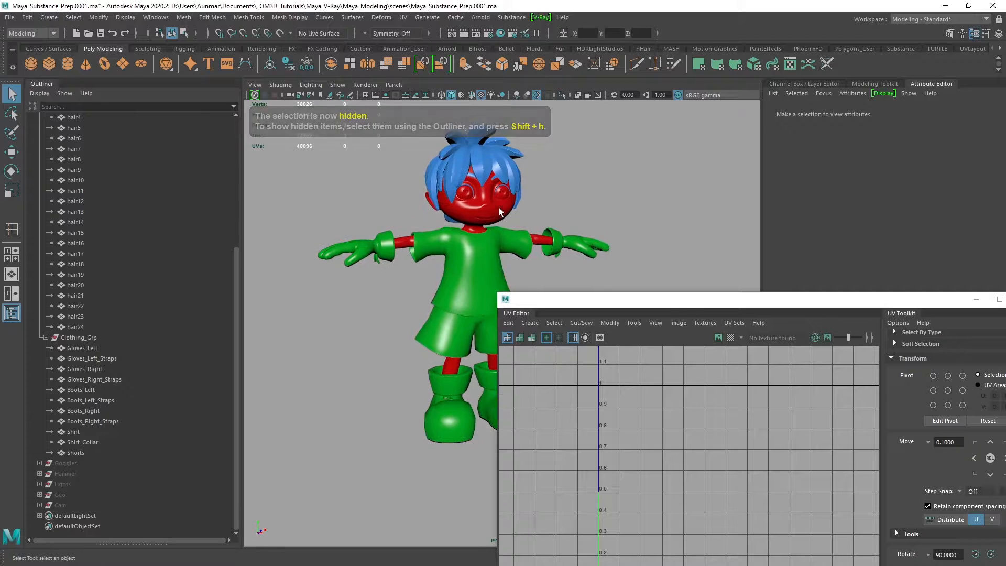
pyautogui.keyDown('alt'); pyautogui.moveTo(435, 248); pyautogui.dragTo(456, 252); pyautogui.keyUp('alt')
# Select Clothing_Grp to inspect its UV layout beside the character, and close the UV Editor
pyautogui.click(74, 340)
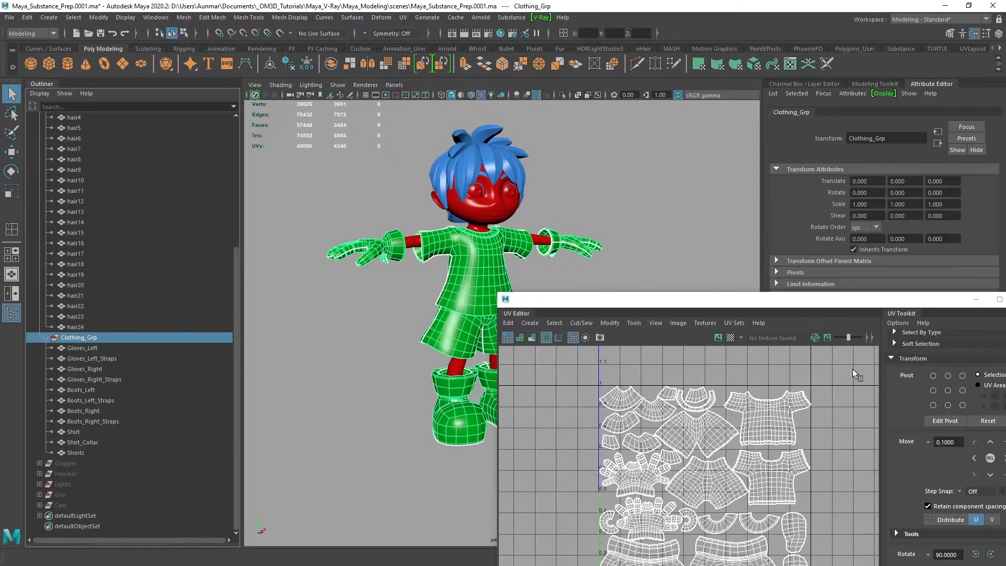
pyautogui.moveTo(701, 298); pyautogui.dragTo(757, 136)
pyautogui.keyDown('alt'); pyautogui.moveTo(430, 258); pyautogui.dragTo(374, 268, button='middle'); pyautogui.keyUp('alt')
pyautogui.keyDown('alt'); pyautogui.moveTo(414, 278); pyautogui.dragTo(404, 271, button='right'); pyautogui.keyUp('alt')
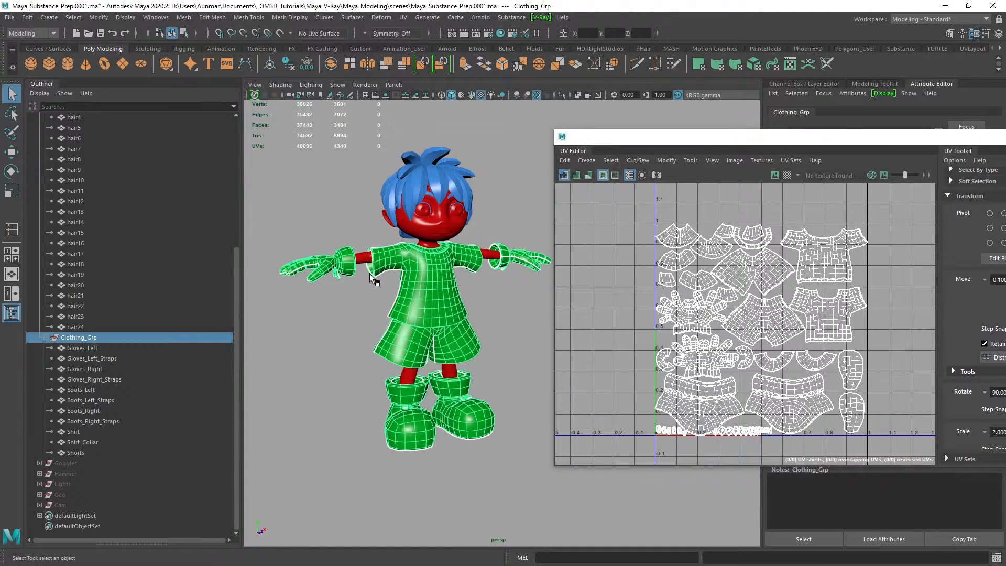
pyautogui.moveTo(761, 141); pyautogui.dragTo(540, 152)
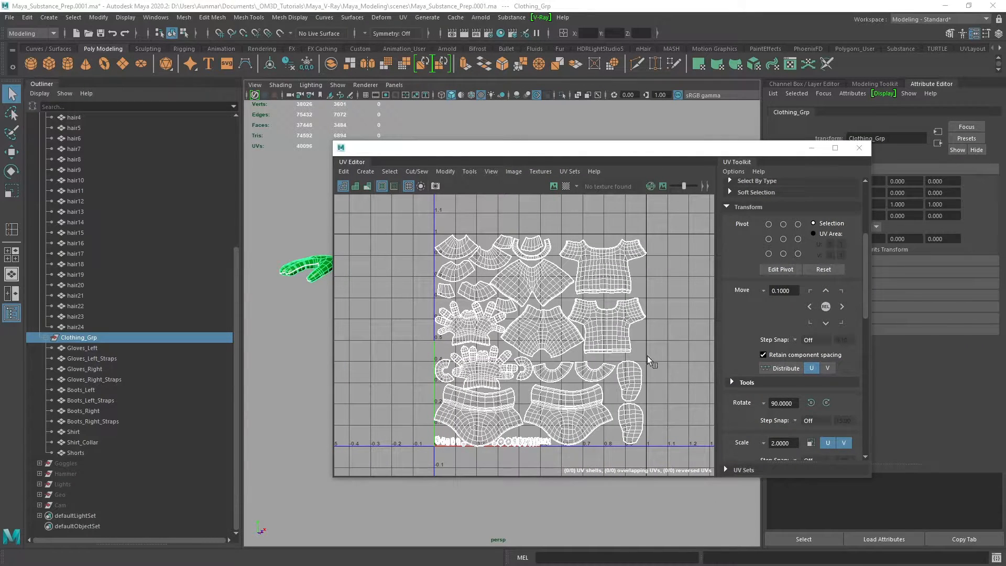
pyautogui.click(859, 147)
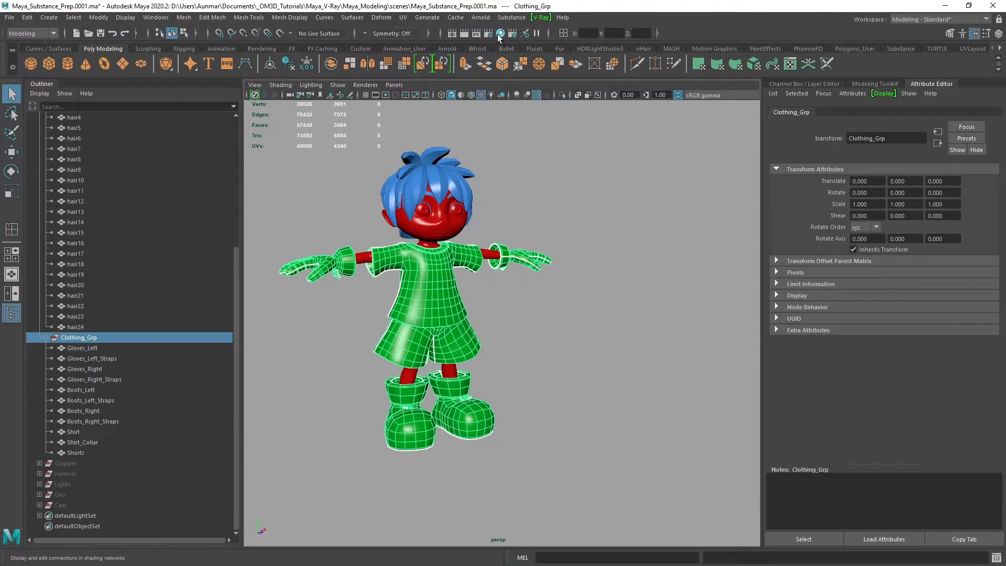
# Rename the red Phong material as Body_Base in the Hypershade
pyautogui.click(498, 33)
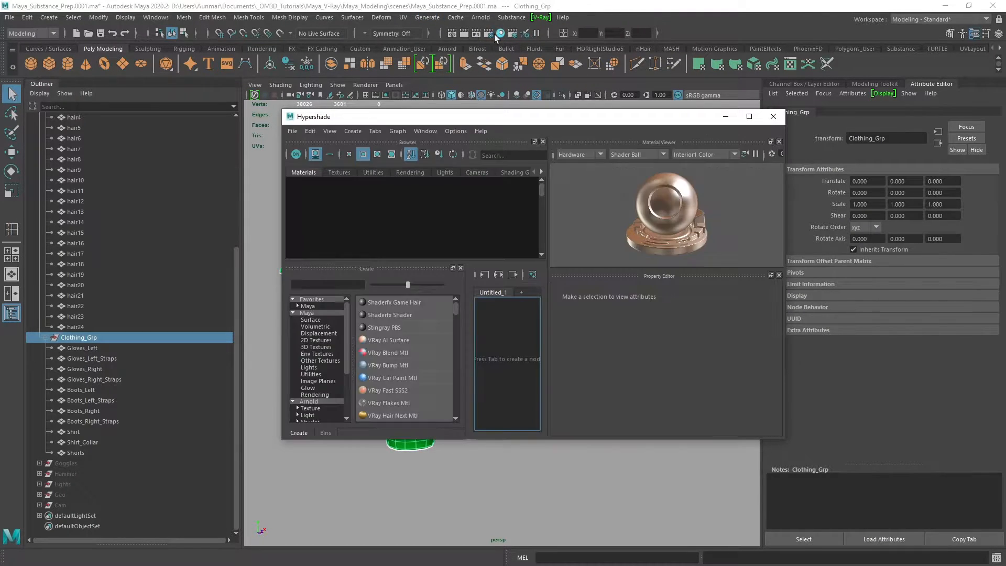
pyautogui.scroll(-1, 435, 225)
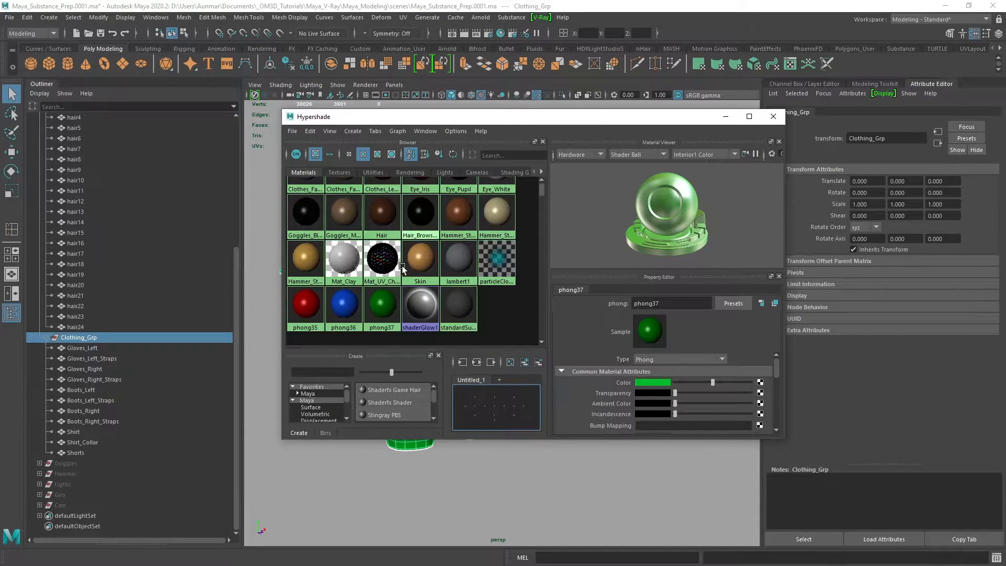
pyautogui.click(299, 312)
pyautogui.moveTo(340, 116); pyautogui.dragTo(566, 112)
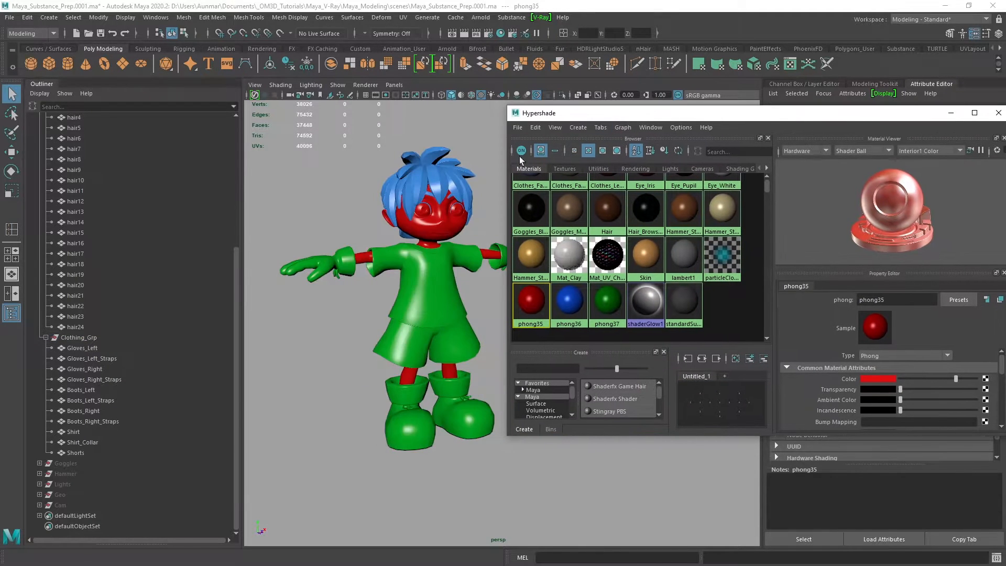
pyautogui.moveTo(692, 113); pyautogui.dragTo(571, 113)
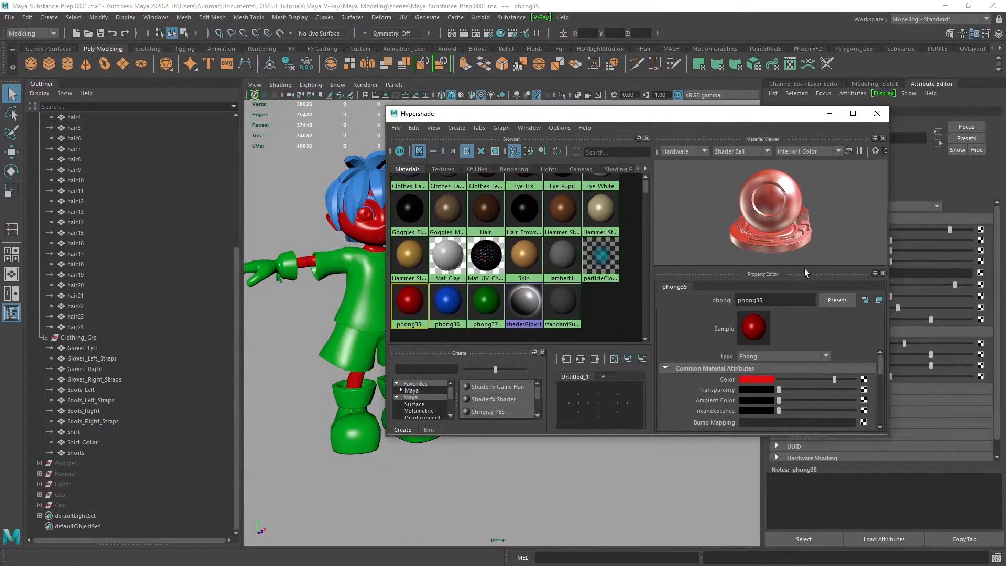
pyautogui.doubleClick(775, 300)
pyautogui.write('Sni')
pyautogui.press('BackSpace')
pyautogui.press('BackSpace')
pyautogui.write('Body_Base')
pyautogui.press('Return')
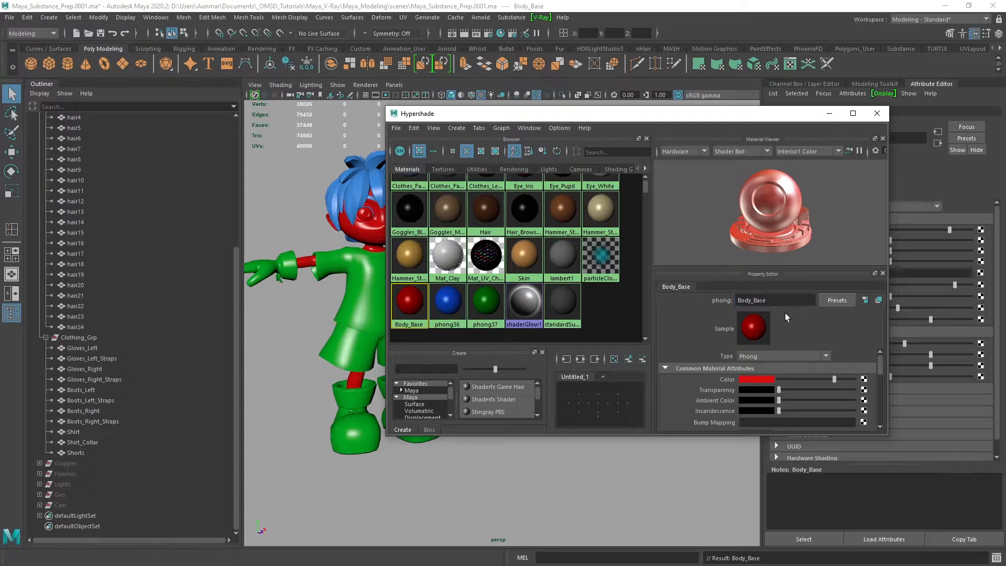
# Rename the blue Phong material as Hair1
pyautogui.click(447, 303)
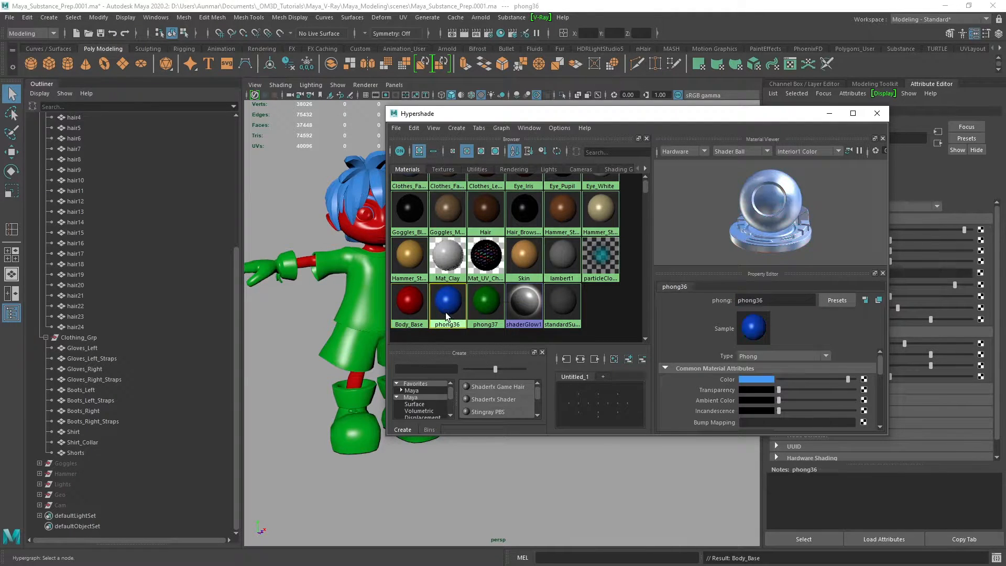
pyautogui.moveTo(781, 301); pyautogui.dragTo(645, 285)
pyautogui.write('Hair1')
pyautogui.press('Return')
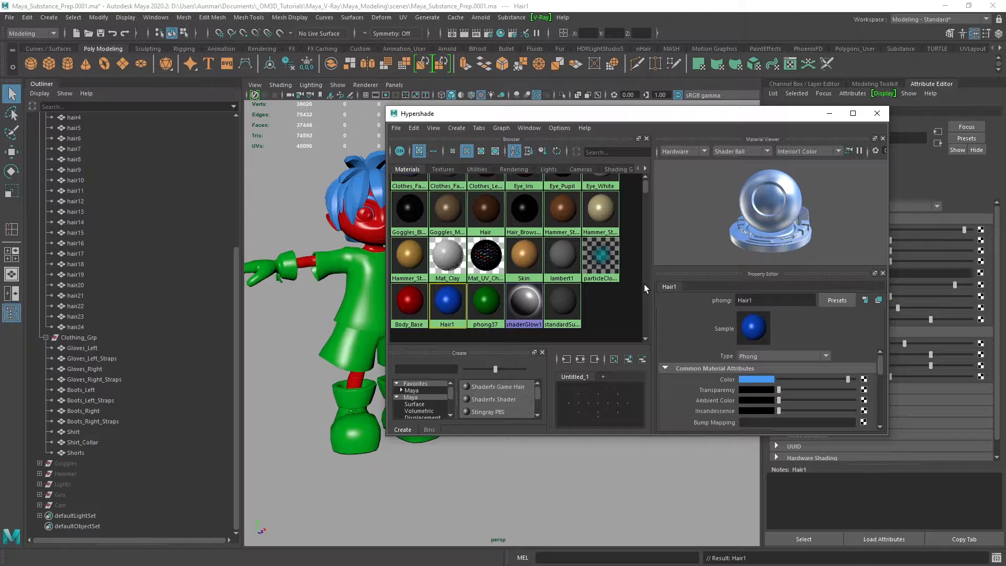
# Rename the green Phong material as Clothes and close the Hypershade
pyautogui.click(485, 303)
pyautogui.moveTo(764, 301); pyautogui.dragTo(674, 290)
pyautogui.write('Clothing')
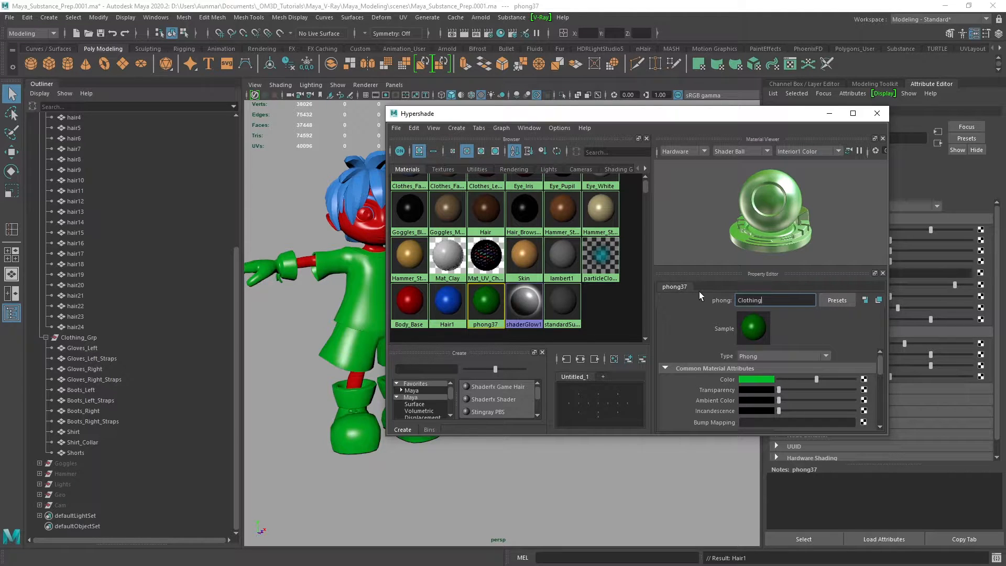
pyautogui.press('BackSpace')
pyautogui.press('BackSpace')
pyautogui.press('BackSpace')
pyautogui.write('es')
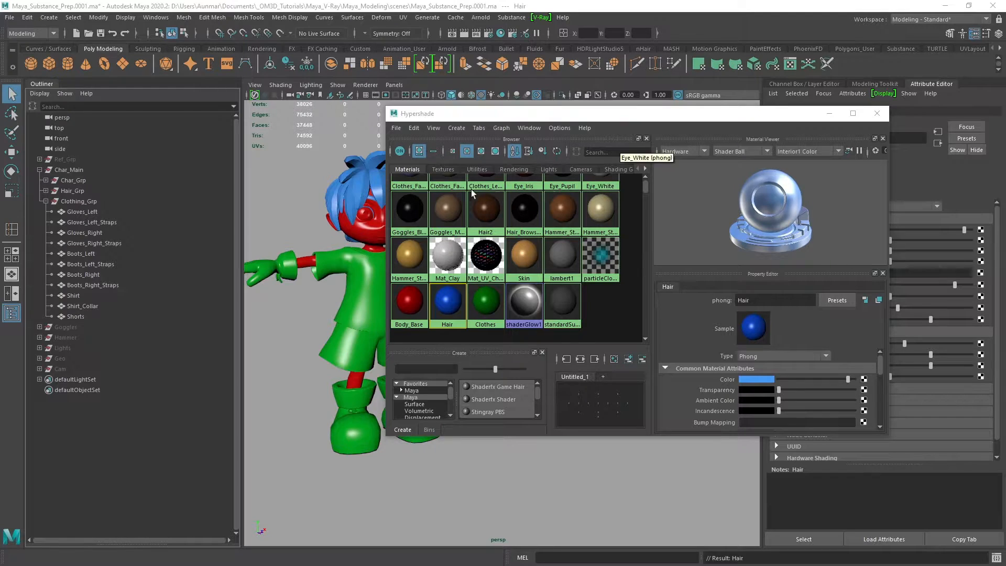
pyautogui.moveTo(535, 119); pyautogui.dragTo(657, 130)
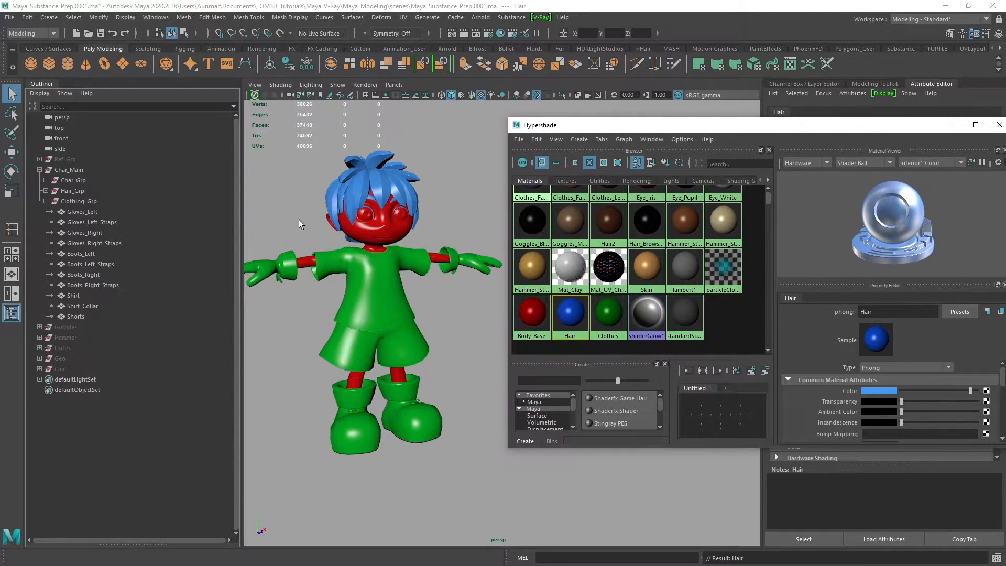
pyautogui.moveTo(938, 129); pyautogui.dragTo(816, 125)
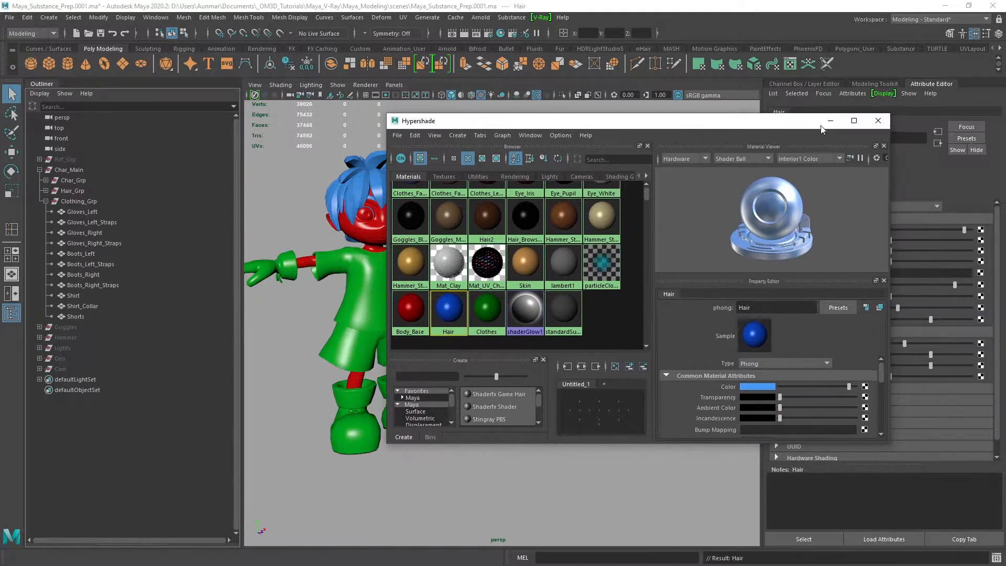
pyautogui.click(877, 124)
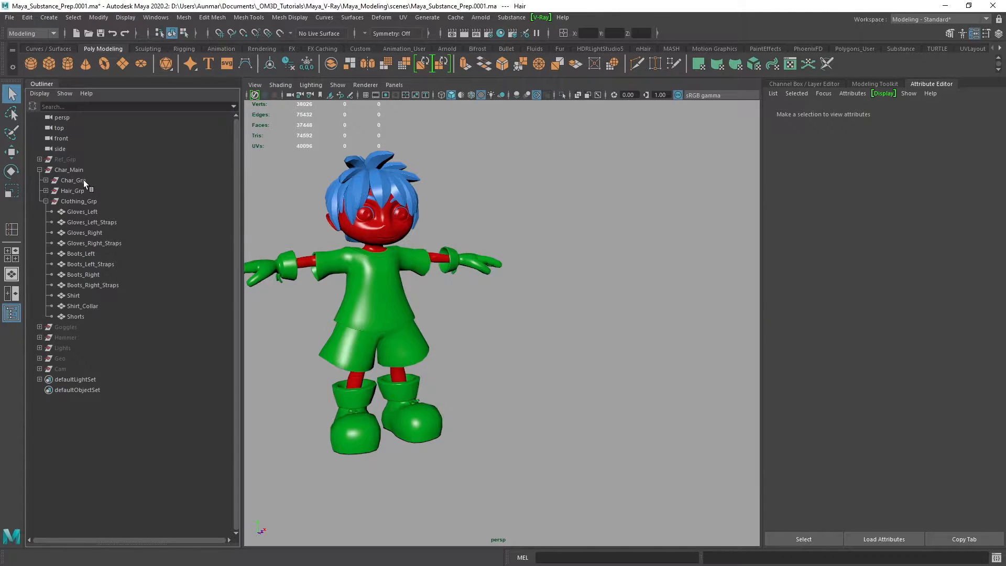
# Select Char_Grp and open the UV Editor to inspect the UV layout of the body and eyes
pyautogui.click(83, 180)
pyautogui.click(46, 180)
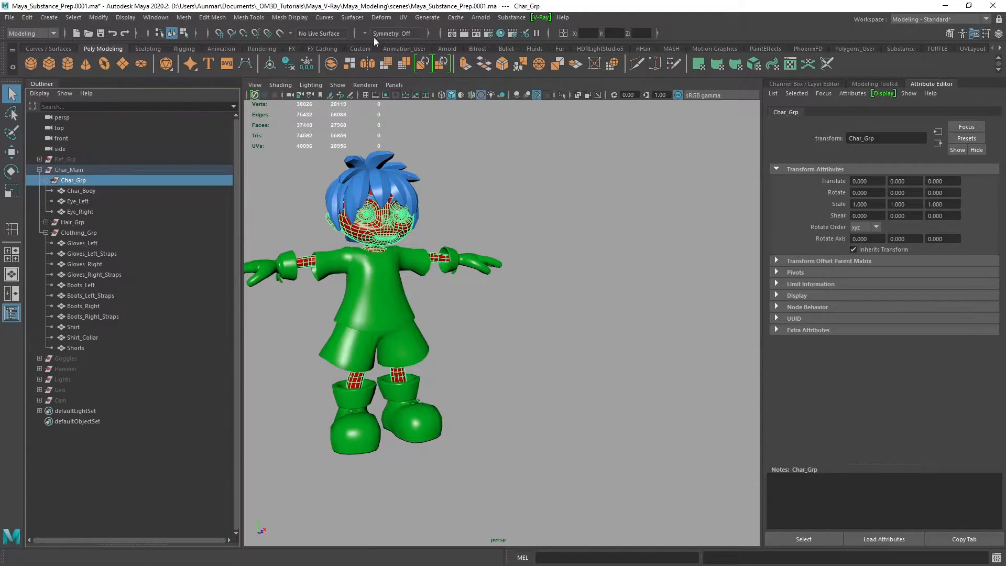
pyautogui.click(402, 21)
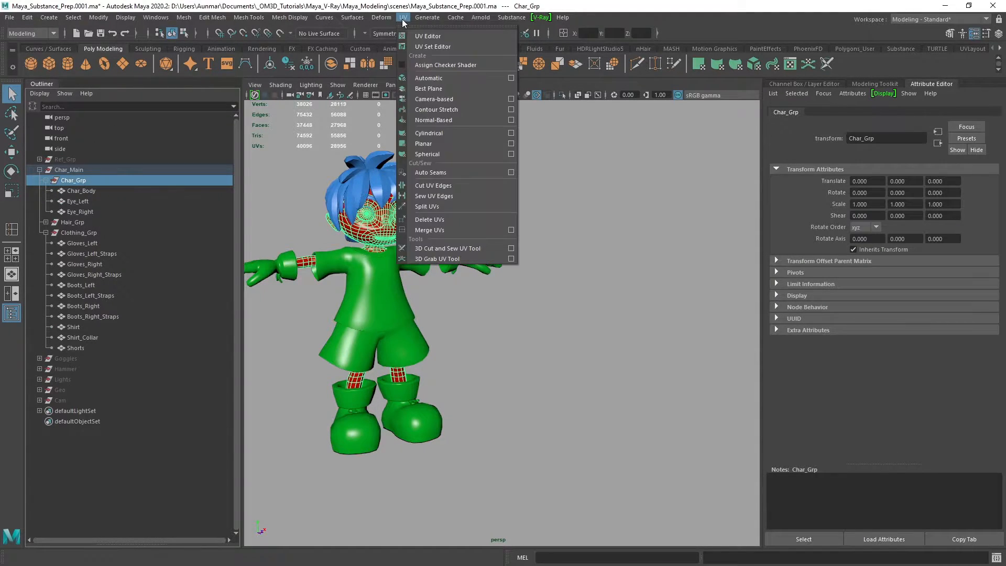
pyautogui.click(423, 37)
pyautogui.moveTo(527, 150); pyautogui.dragTo(532, 127)
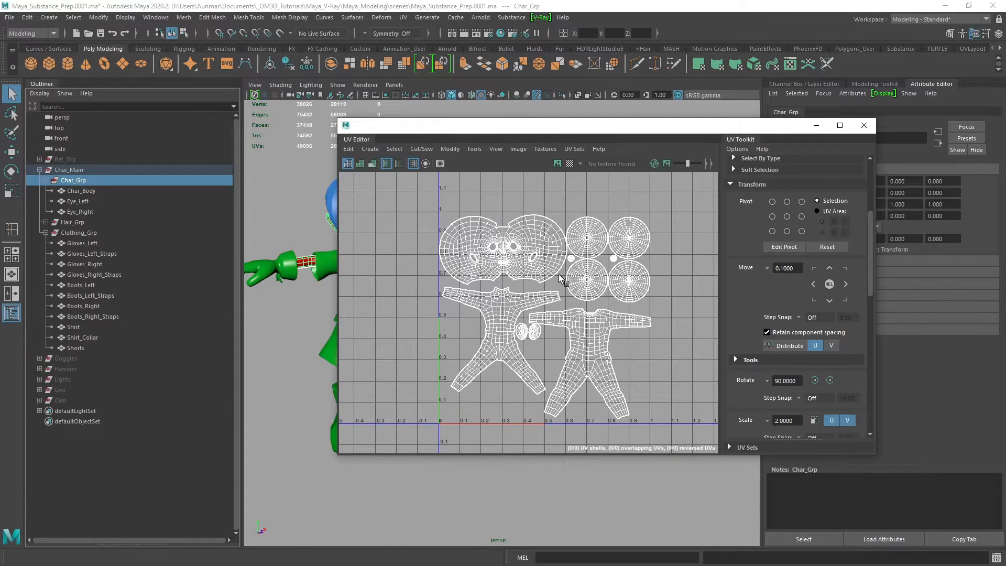
pyautogui.scroll(3, 558, 282)
pyautogui.scroll(-8, 507, 315)
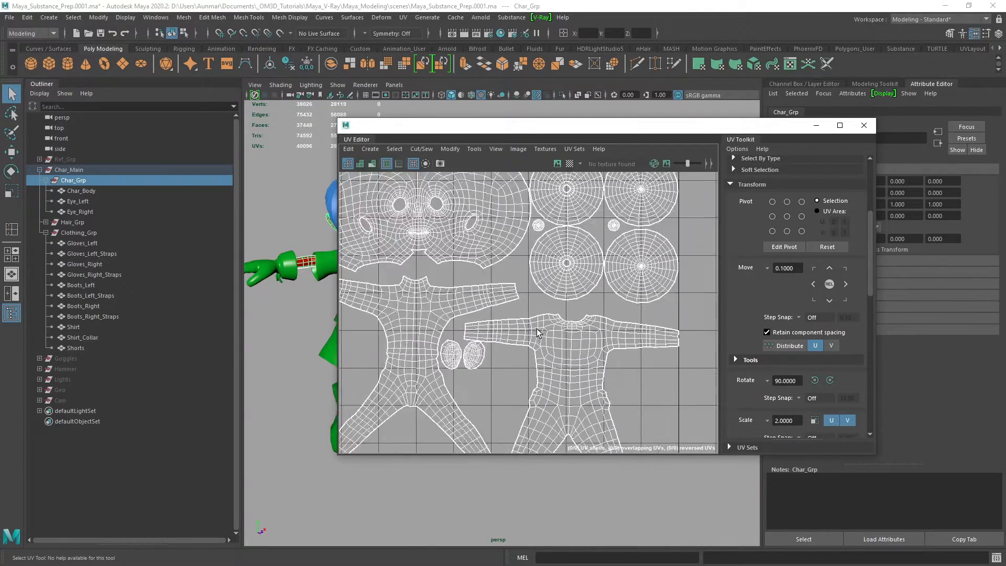
pyautogui.scroll(6, 493, 305)
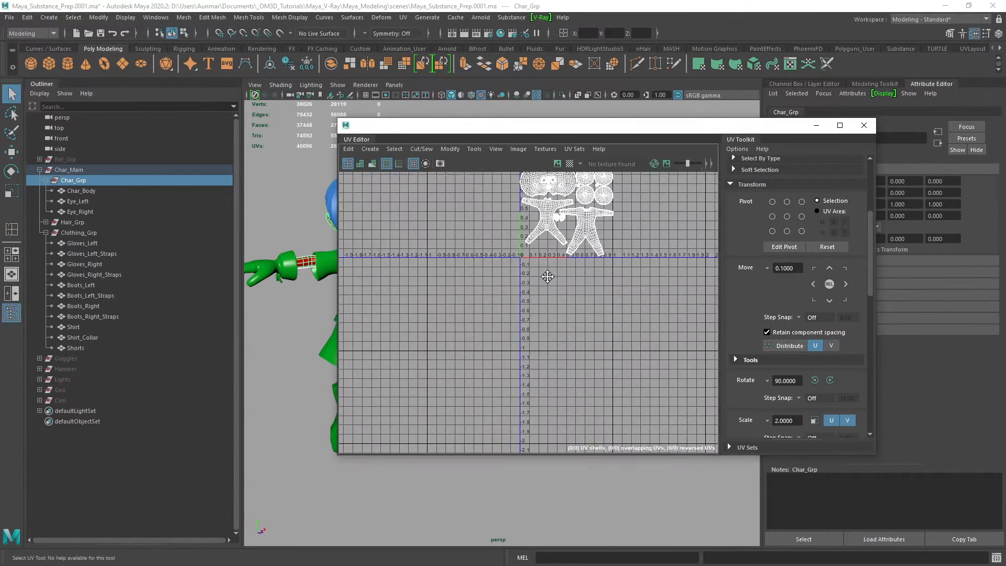
# Try moving the body UV shell with outstretched arms sideways out of the 0 to 1 tile, and undo the move
pyautogui.moveTo(868, 289); pyautogui.dragTo(863, 396)
pyautogui.keyDown('alt'); pyautogui.moveTo(504, 239); pyautogui.dragTo(501, 258, button='middle'); pyautogui.keyUp('alt')
pyautogui.moveTo(502, 258); pyautogui.dragTo(461, 243, button='right')
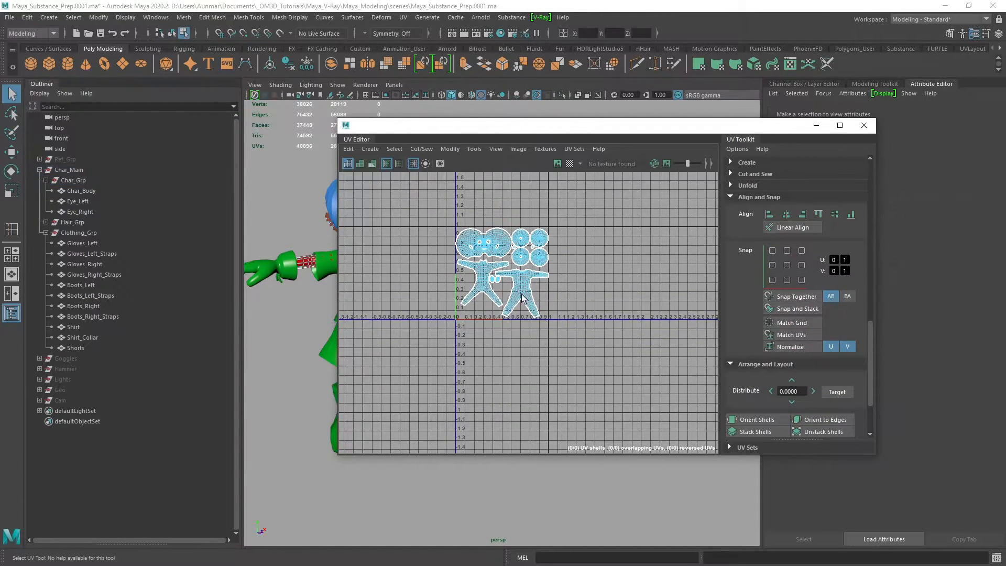
pyautogui.click(523, 299)
pyautogui.press('w')
pyautogui.moveTo(558, 293); pyautogui.dragTo(639, 301)
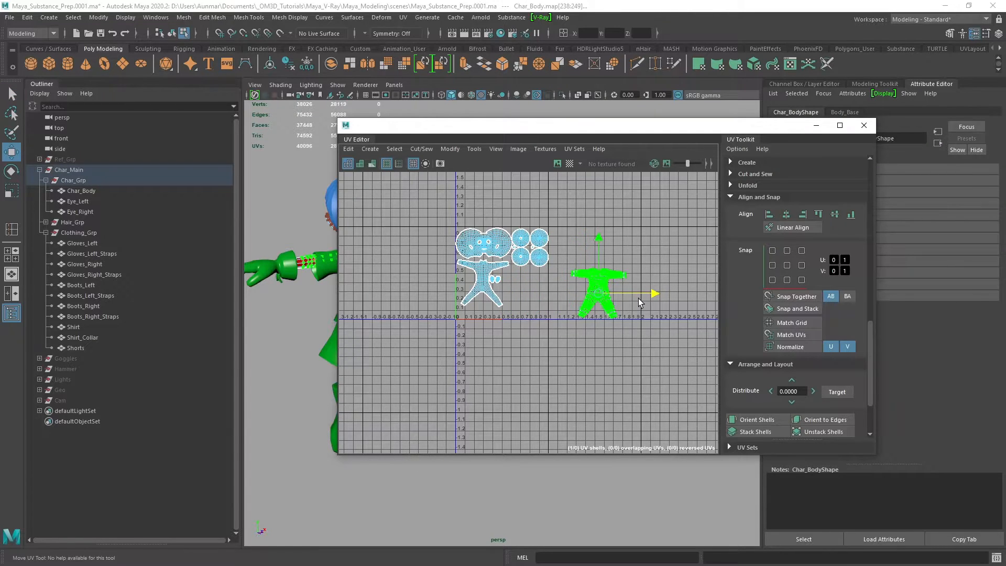
pyautogui.hotkey('ctrl', 'z')
# Expand the UV Sets section of the UV Toolkit and check the UV sets of Eye_LeftShape and Eye_RightShape
pyautogui.scroll(-2, 808, 306)
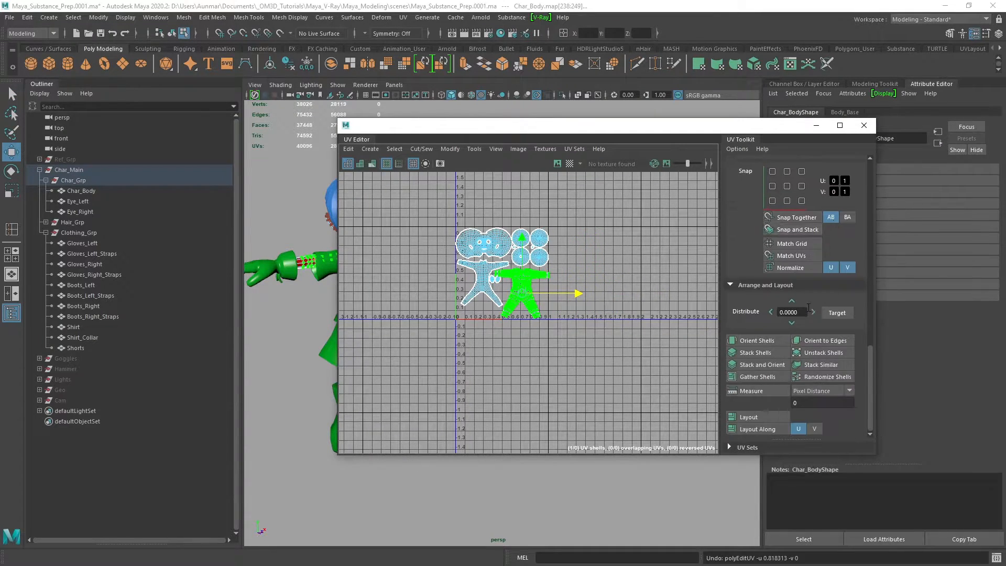
pyautogui.scroll(4, 809, 306)
pyautogui.click(740, 276)
pyautogui.click(733, 287)
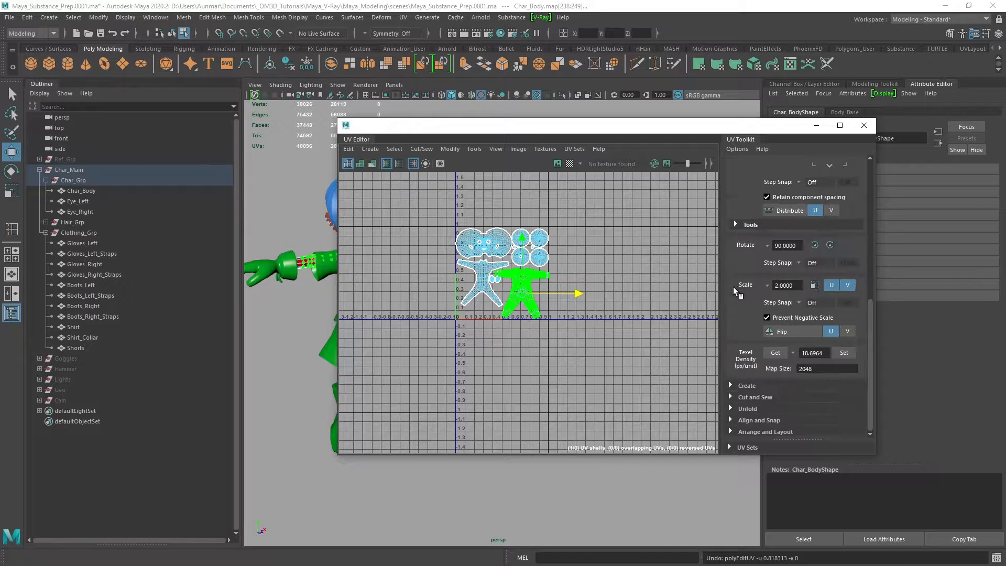
pyautogui.click(731, 448)
pyautogui.moveTo(817, 455); pyautogui.dragTo(817, 480)
pyautogui.moveTo(797, 401); pyautogui.dragTo(797, 361)
pyautogui.click(748, 421)
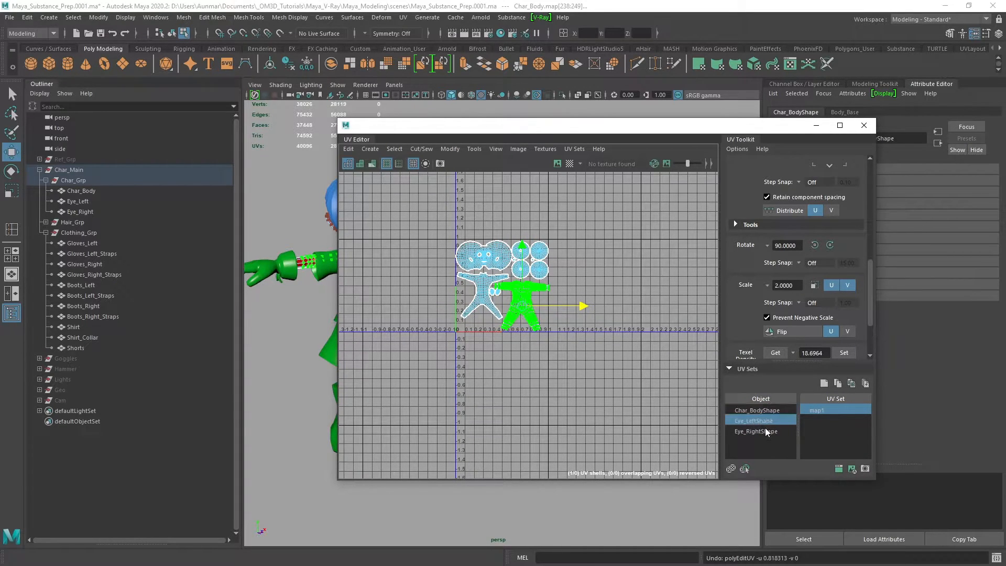
pyautogui.click(756, 431)
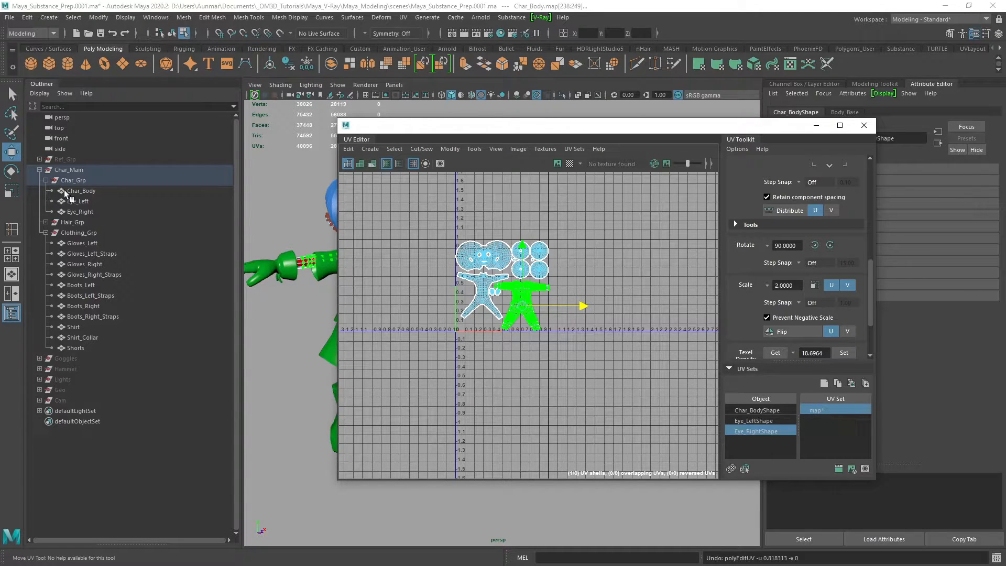
# Select all meshes in Hair_Grp from Eyebrows to hair24 and check their UV set in the UV Set Editor
pyautogui.click(46, 180)
pyautogui.click(45, 190)
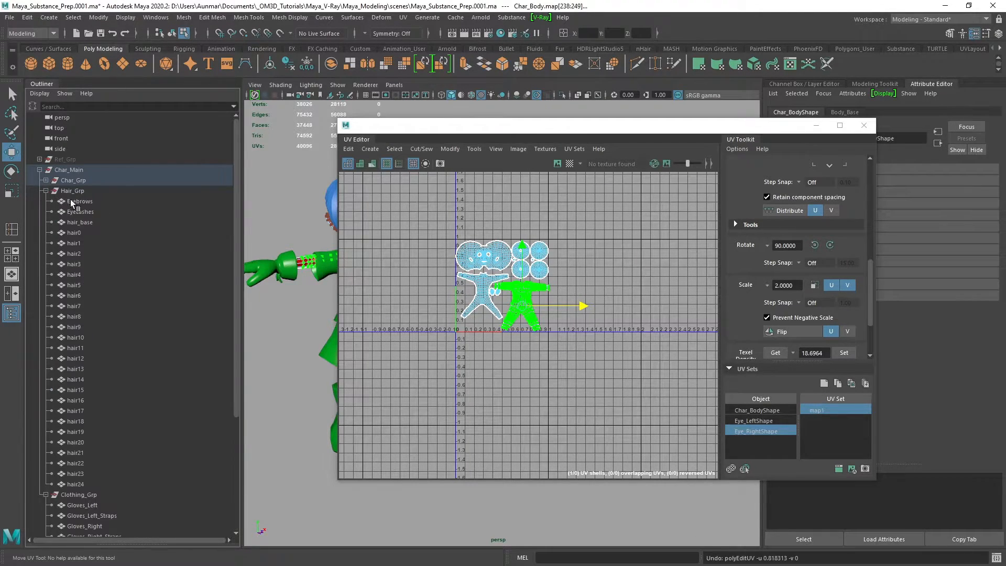
pyautogui.click(76, 201)
pyautogui.keyDown('shift'); pyautogui.click(75, 483); pyautogui.keyUp('shift')
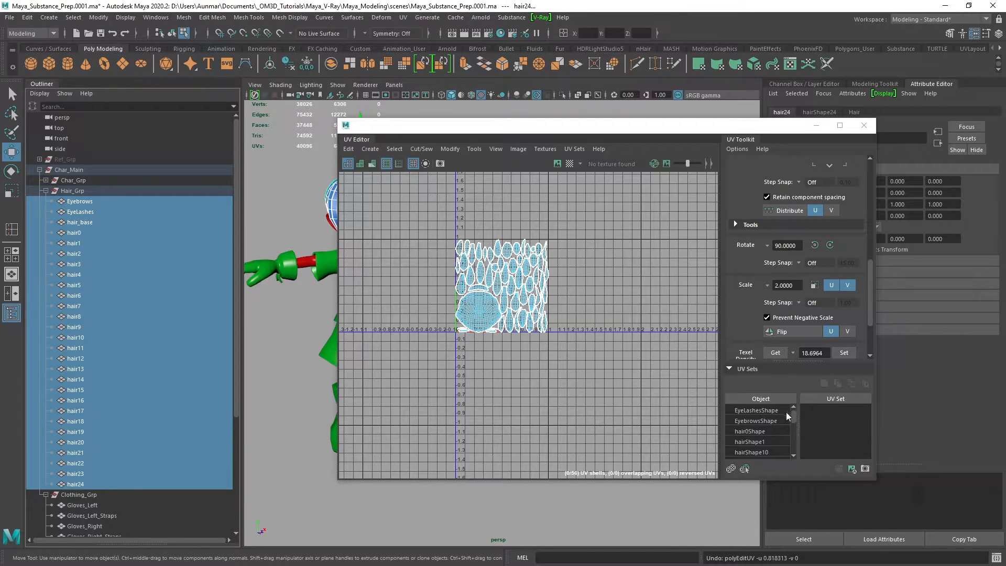
pyautogui.click(402, 18)
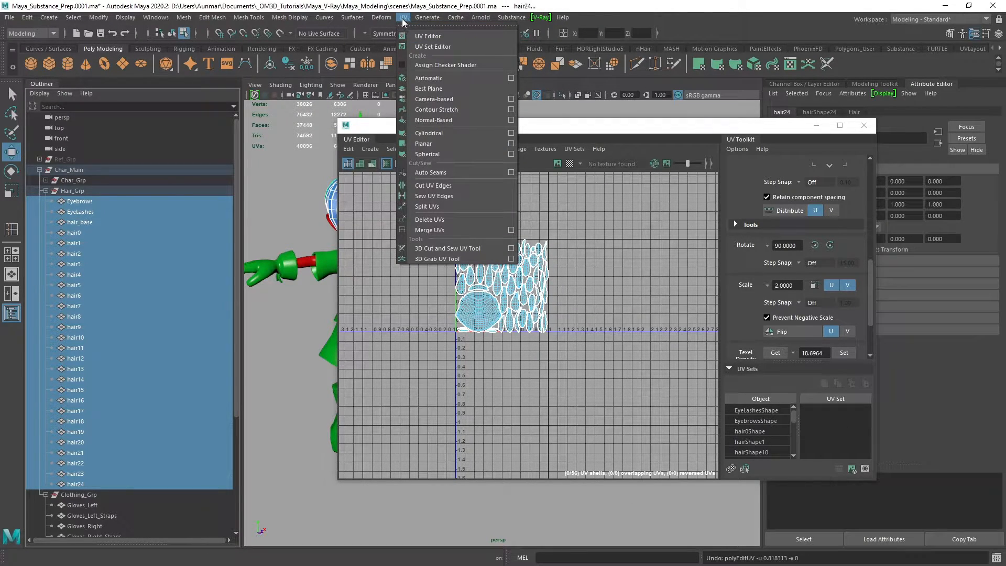
pyautogui.click(432, 48)
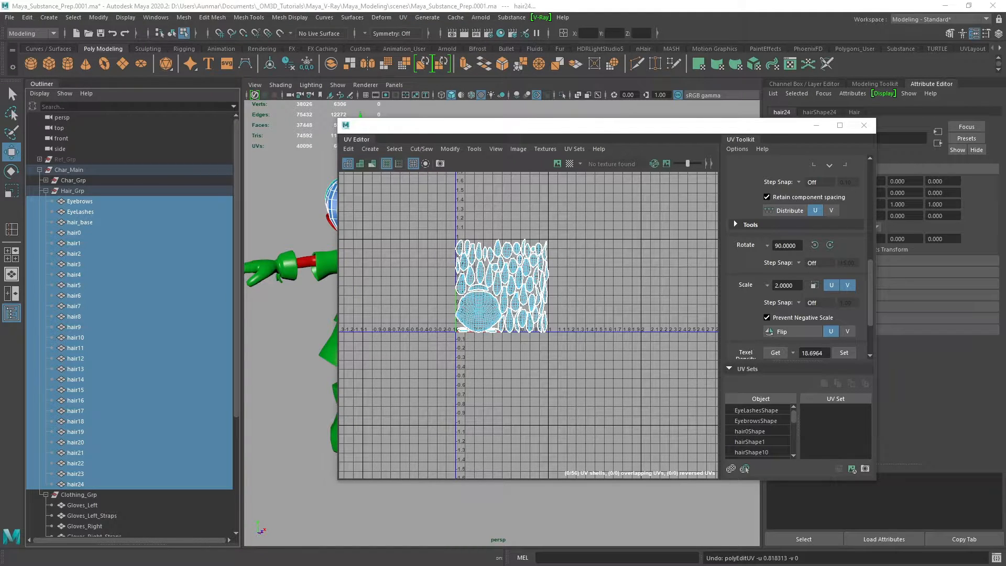
pyautogui.moveTo(603, 161); pyautogui.dragTo(578, 112)
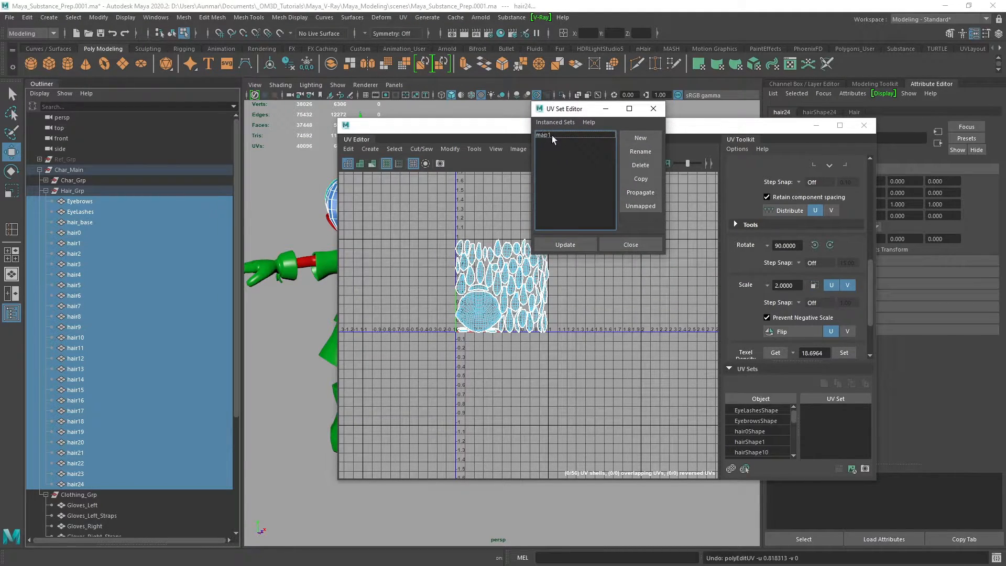
# Select all clothing meshes from Gloves_Left to Shorts to check their UV set, and close the UV Set Editor
pyautogui.click(45, 191)
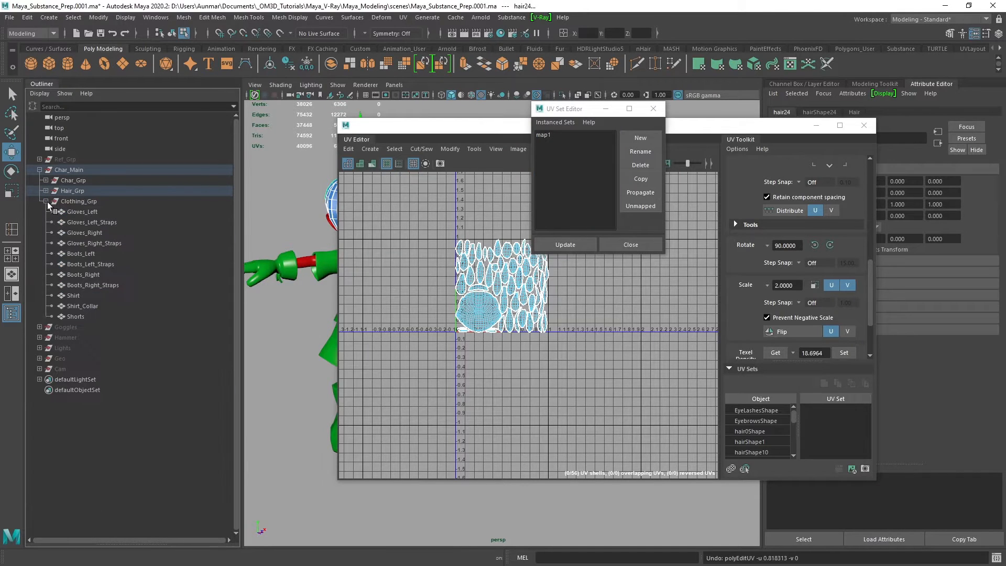
pyautogui.click(81, 212)
pyautogui.keyDown('shift'); pyautogui.click(88, 316); pyautogui.keyUp('shift')
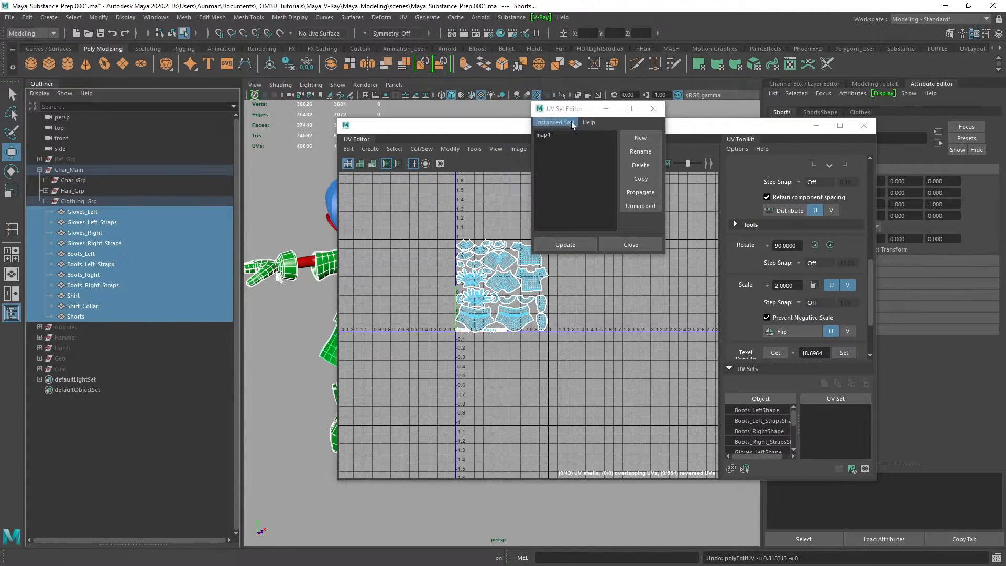
pyautogui.click(628, 244)
# Examine the clothing UV layout closely, including the boots, gloves, straps, shirt and shorts shells
pyautogui.scroll(5, 479, 282)
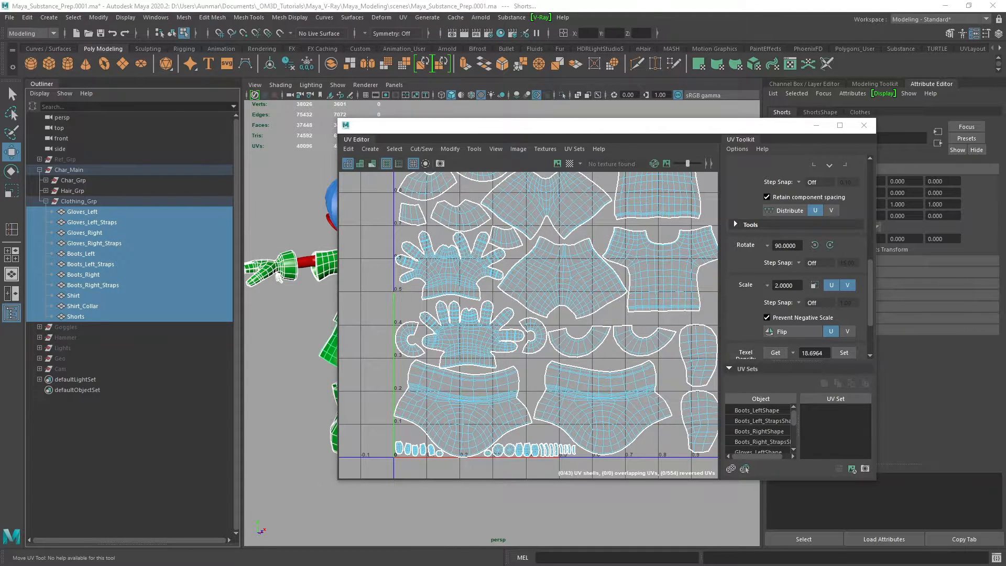
pyautogui.scroll(3, 528, 345)
pyautogui.scroll(2, 528, 346)
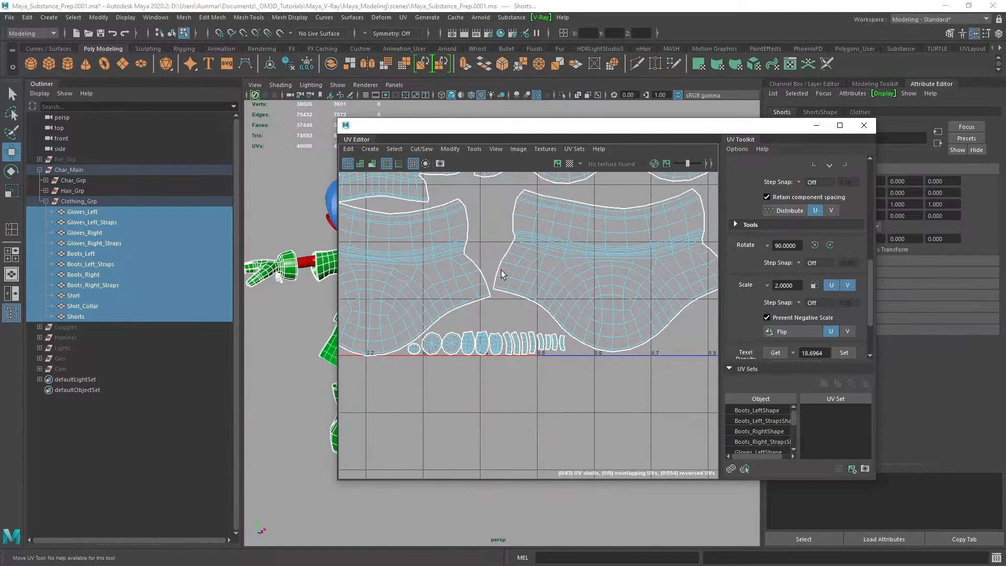
pyautogui.scroll(-5, 518, 304)
pyautogui.keyDown('alt'); pyautogui.moveTo(518, 304); pyautogui.dragTo(547, 375, button='middle'); pyautogui.keyUp('alt')
pyautogui.scroll(4, 510, 307)
pyautogui.keyDown('alt'); pyautogui.moveTo(540, 283); pyautogui.dragTo(489, 367, button='middle'); pyautogui.keyUp('alt')
pyautogui.scroll(-2, 558, 344)
pyautogui.keyDown('alt'); pyautogui.moveTo(524, 286); pyautogui.dragTo(452, 224, button='middle'); pyautogui.keyUp('alt')
pyautogui.scroll(-2, 526, 297)
pyautogui.keyDown('alt'); pyautogui.moveTo(569, 346); pyautogui.dragTo(588, 319, button='middle'); pyautogui.keyUp('alt')
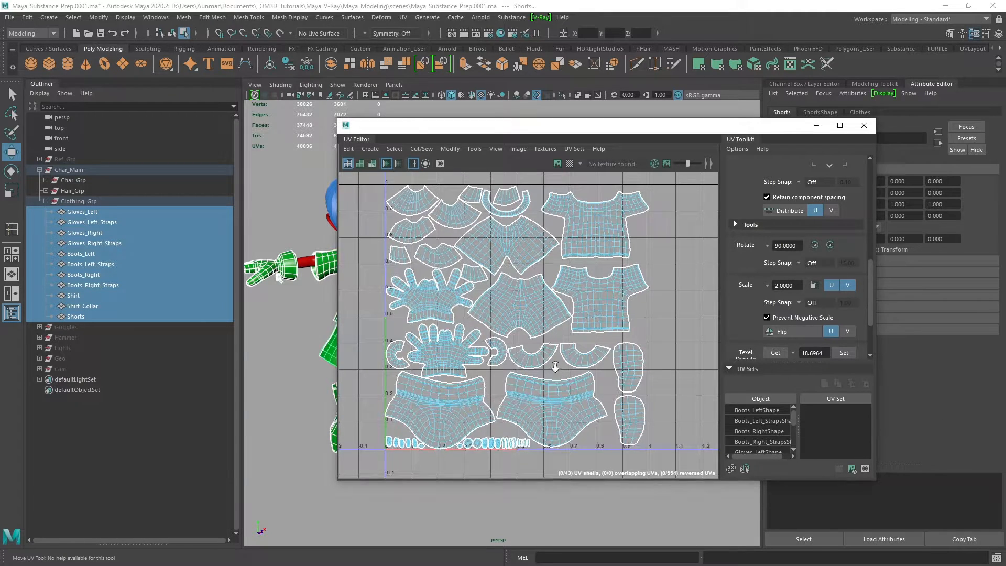
pyautogui.scroll(-1, 526, 336)
pyautogui.keyDown('alt'); pyautogui.moveTo(524, 335); pyautogui.dragTo(532, 347, button='middle'); pyautogui.keyUp('alt')
pyautogui.scroll(-1, 540, 335)
pyautogui.keyDown('alt'); pyautogui.moveTo(543, 304); pyautogui.dragTo(522, 304, button='middle'); pyautogui.keyUp('alt')
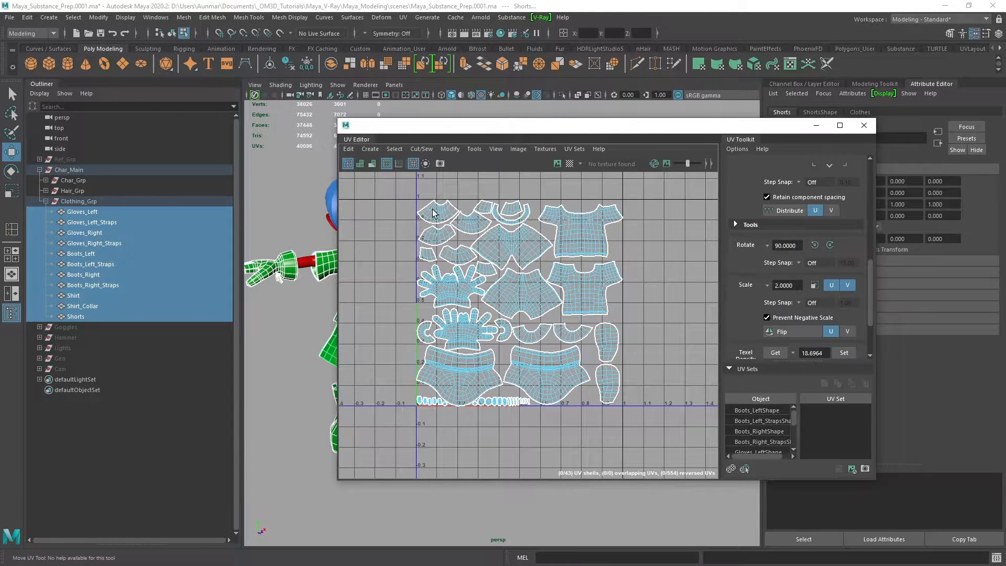
# Close the UV Editor, switch to the Select tool, and select the collapsed Char_Main group
pyautogui.click(864, 129)
pyautogui.keyDown('alt'); pyautogui.moveTo(457, 327); pyautogui.dragTo(559, 310, button='middle'); pyautogui.keyUp('alt')
pyautogui.keyDown('alt'); pyautogui.moveTo(559, 310); pyautogui.dragTo(557, 300, button='right'); pyautogui.keyUp('alt')
pyautogui.press('q')
pyautogui.keyDown('alt'); pyautogui.moveTo(388, 252); pyautogui.dragTo(386, 252, button='middle'); pyautogui.keyUp('alt')
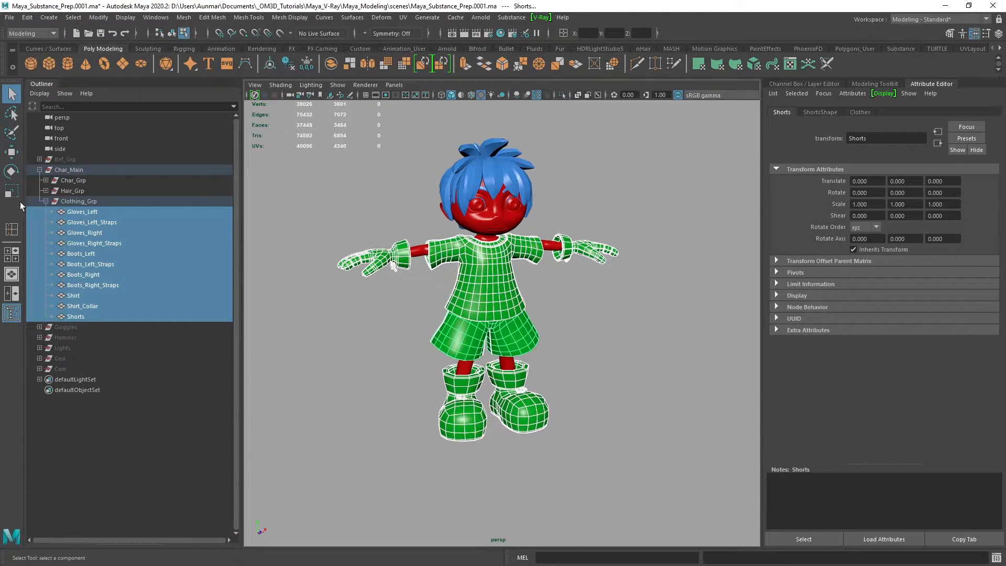
pyautogui.click(46, 201)
pyautogui.click(40, 170)
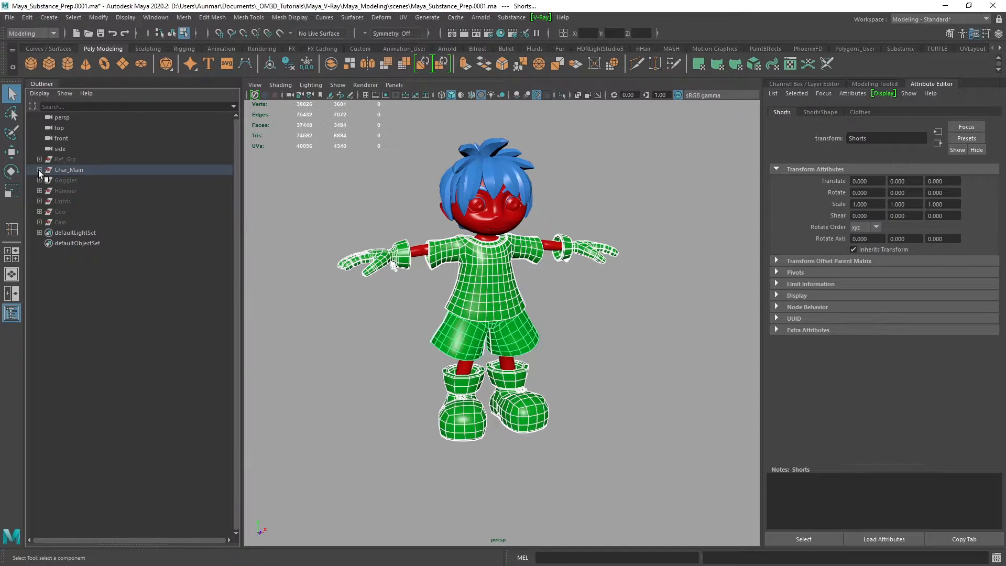
pyautogui.click(76, 169)
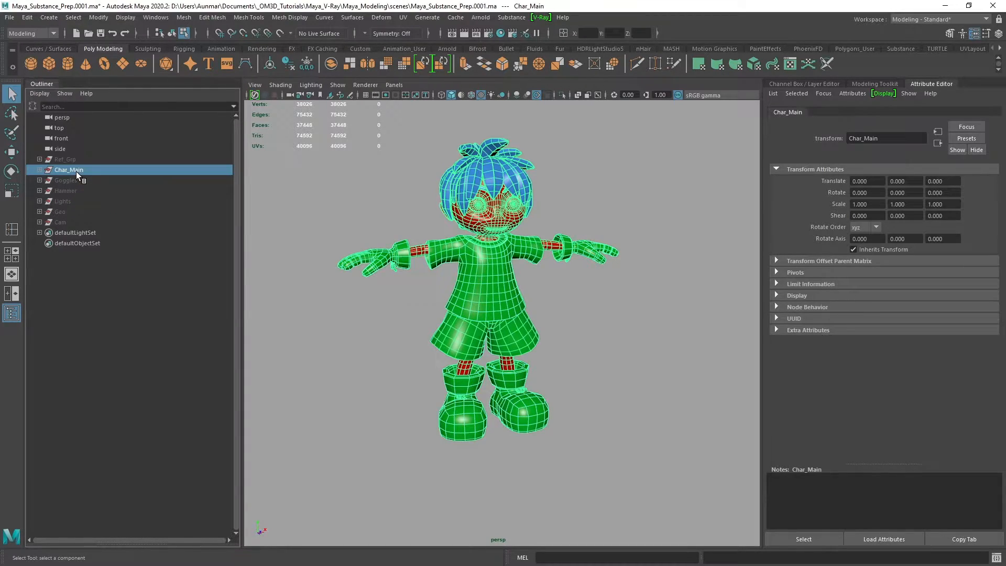
# Start an Export Selection of the Char_Main group into the substance\exports folder with the FBX export file type
pyautogui.click(10, 17)
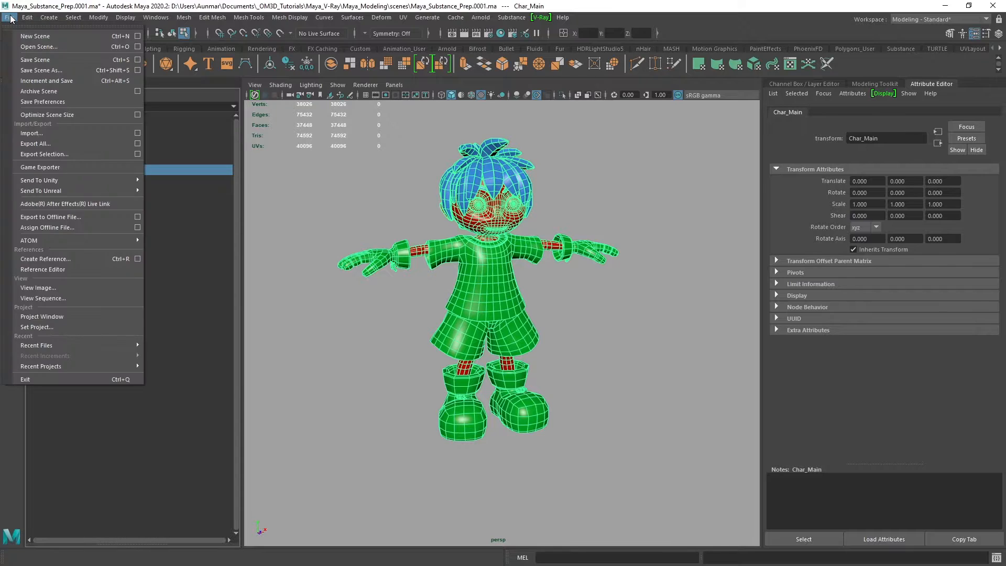
pyautogui.click(58, 155)
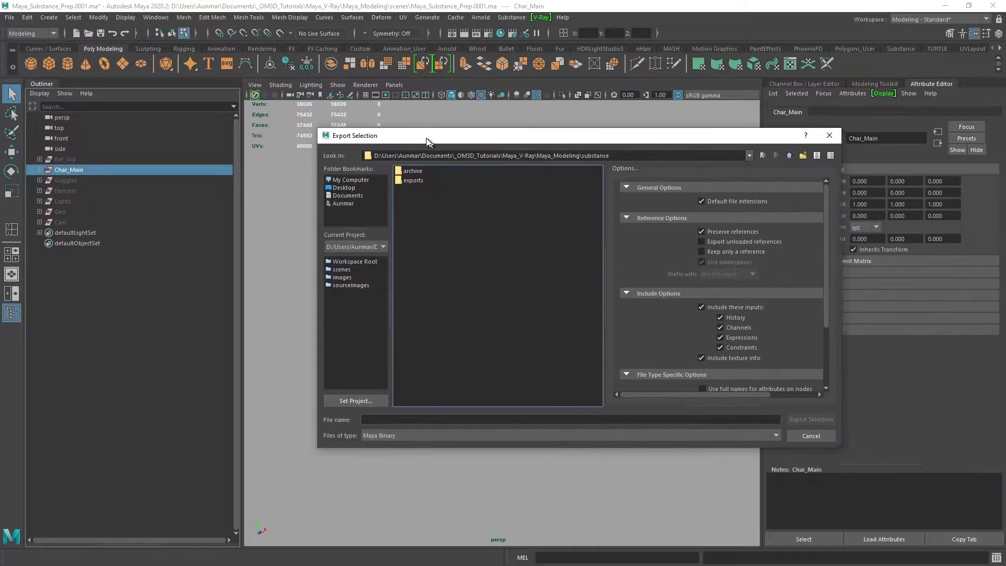
pyautogui.doubleClick(404, 179)
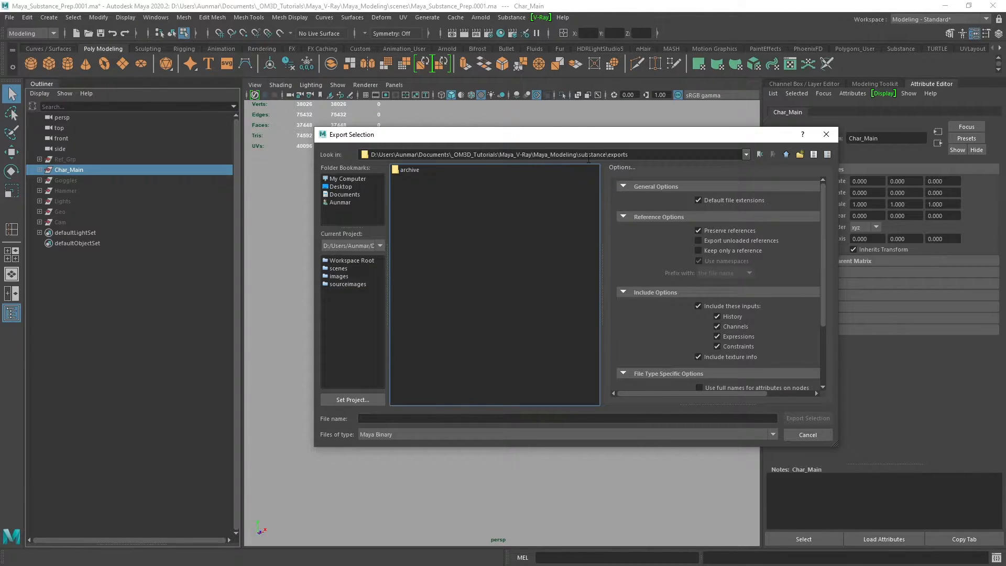
pyautogui.click(391, 435)
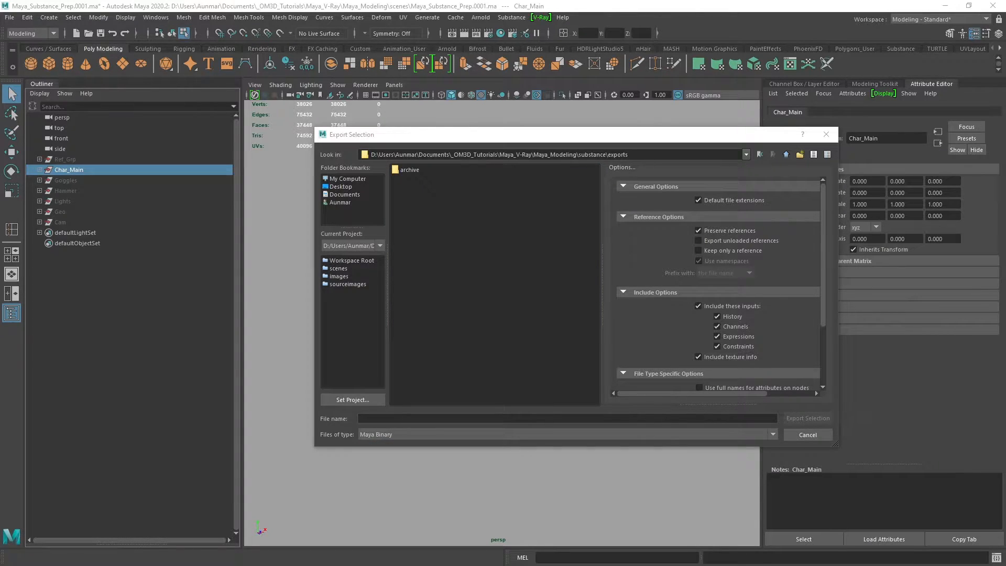
pyautogui.click(394, 434)
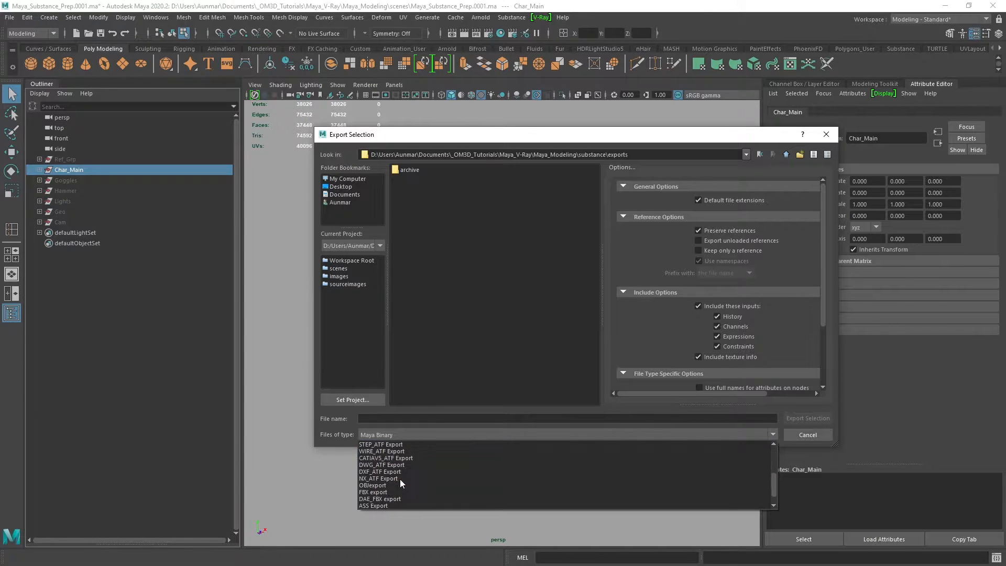
pyautogui.click(363, 493)
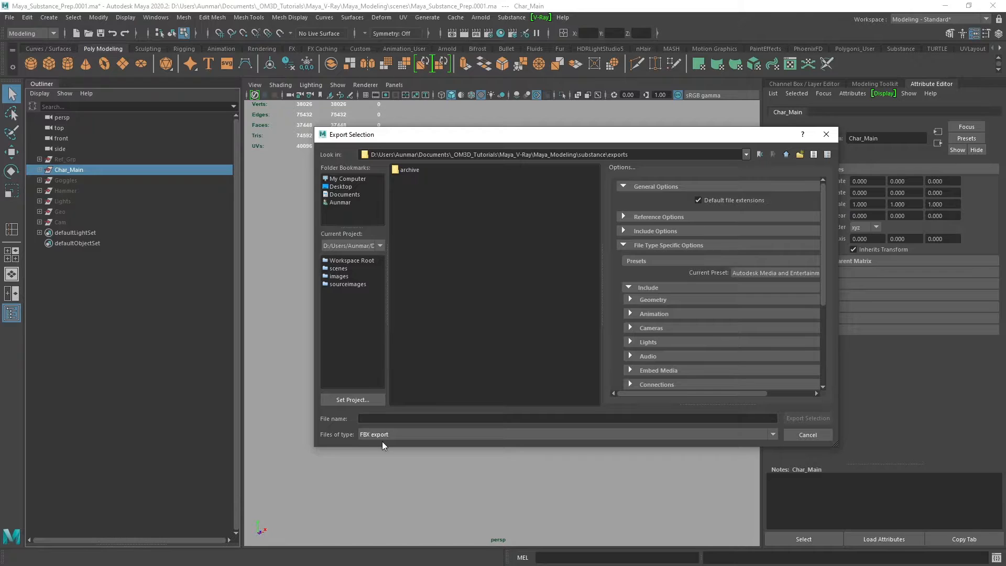
# Name the file character_Export, choose the Autodesk Media and Entertainment preset, and export the selection
pyautogui.click(397, 417)
pyautogui.write('character')
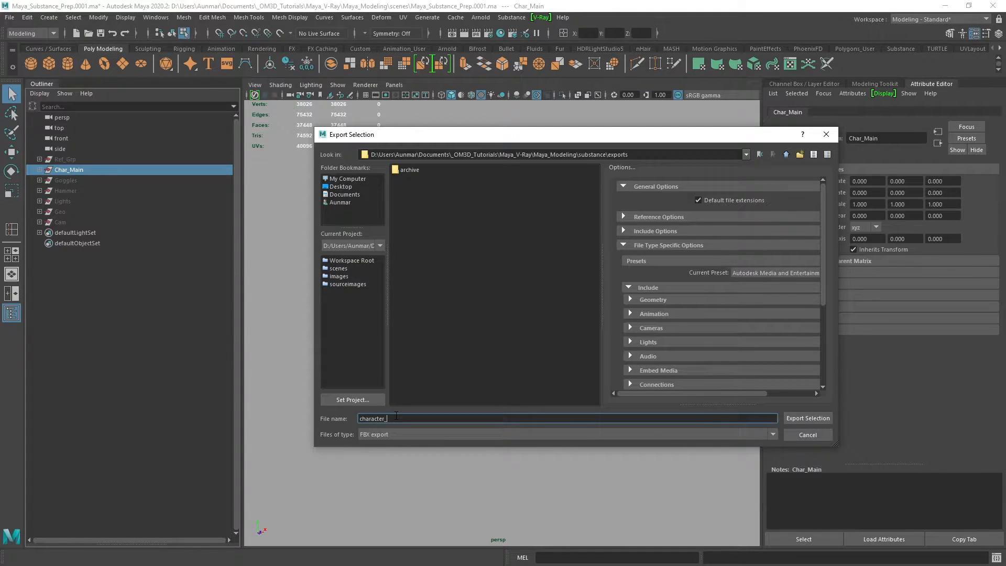
pyautogui.write('_Export')
pyautogui.click(781, 273)
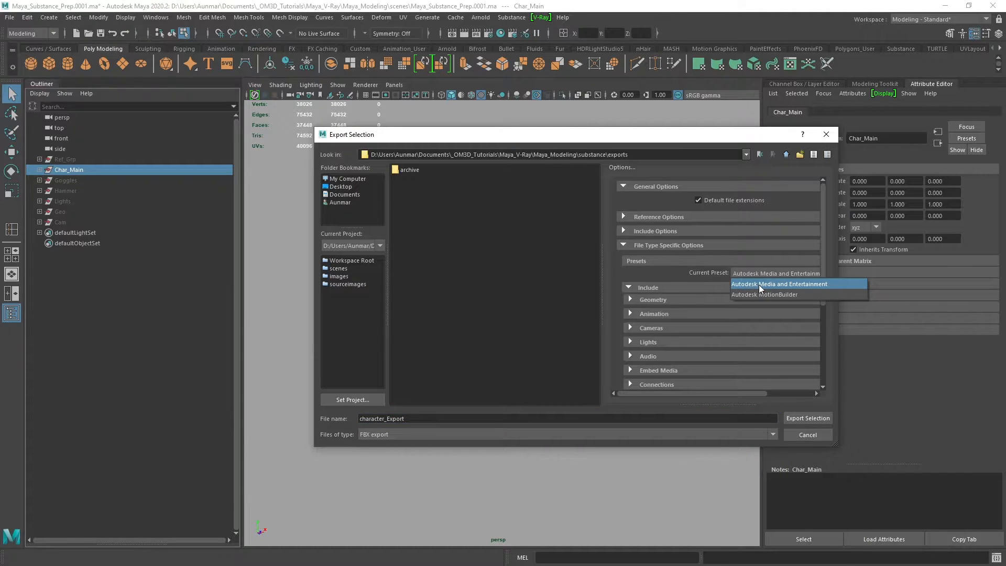
pyautogui.click(758, 284)
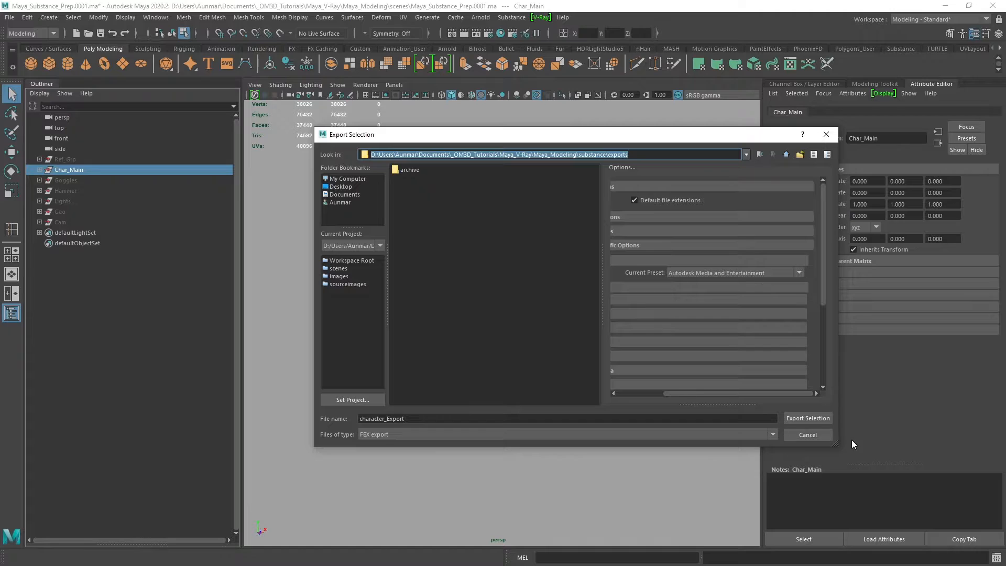
pyautogui.click(807, 418)
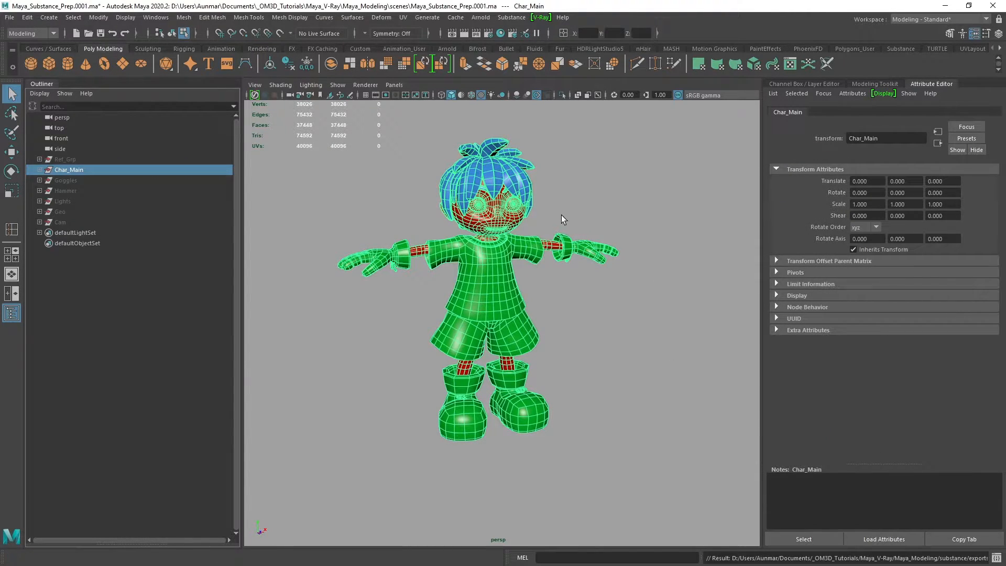
# Switch to Substance Painter and start a new project with the PBR - Metallic Roughness (allegorithmic) template
pyautogui.keyDown('alt'); pyautogui.moveTo(634, 302); pyautogui.dragTo(565, 297); pyautogui.keyUp('alt')
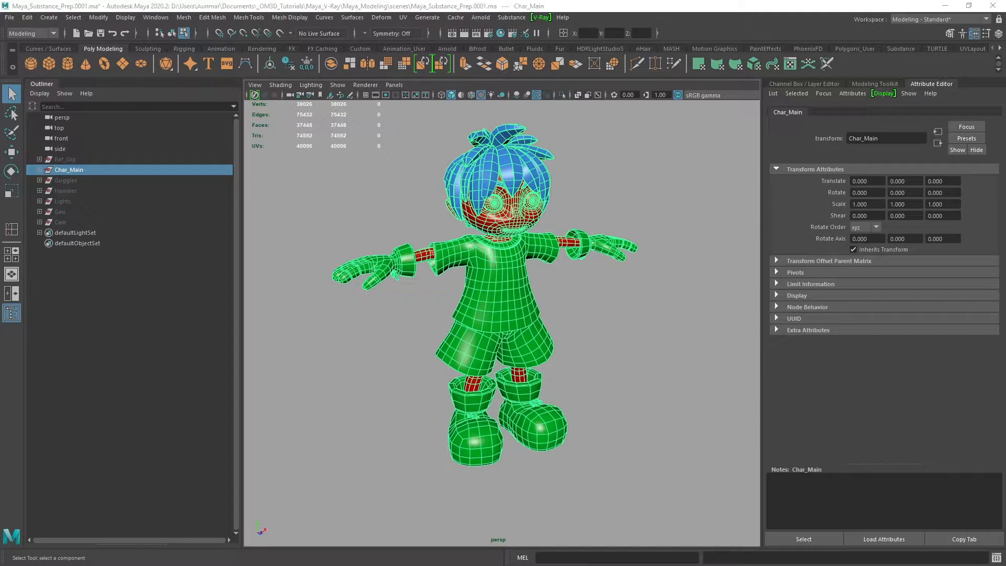
pyautogui.hotkey('alt', 'Tab')
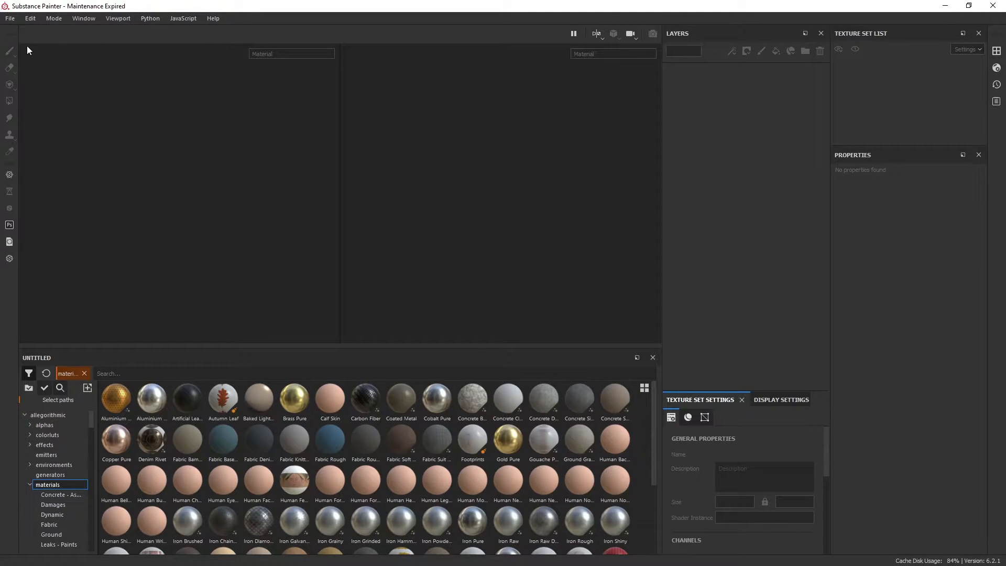
pyautogui.click(9, 19)
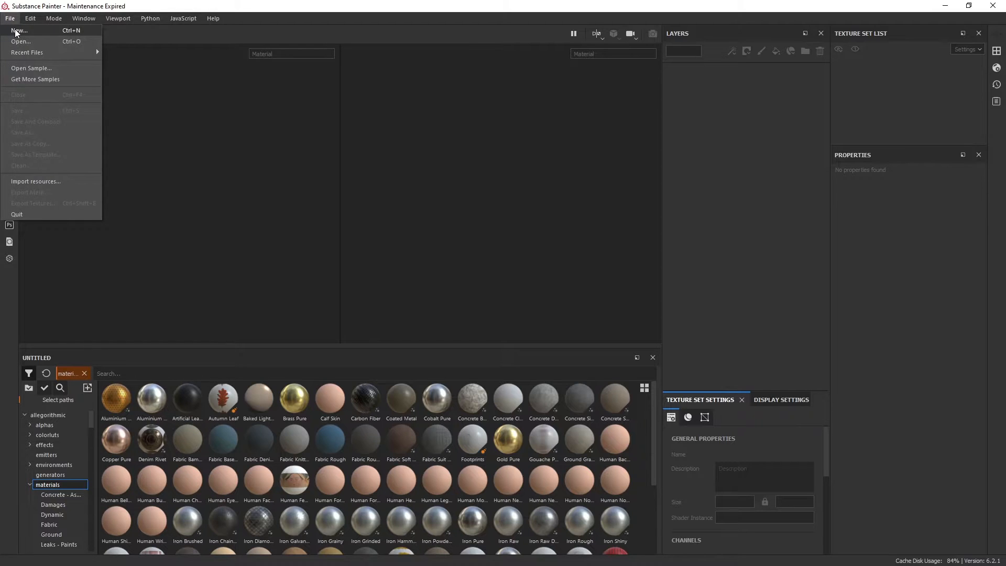
pyautogui.click(15, 31)
pyautogui.moveTo(560, 109); pyautogui.dragTo(535, 86)
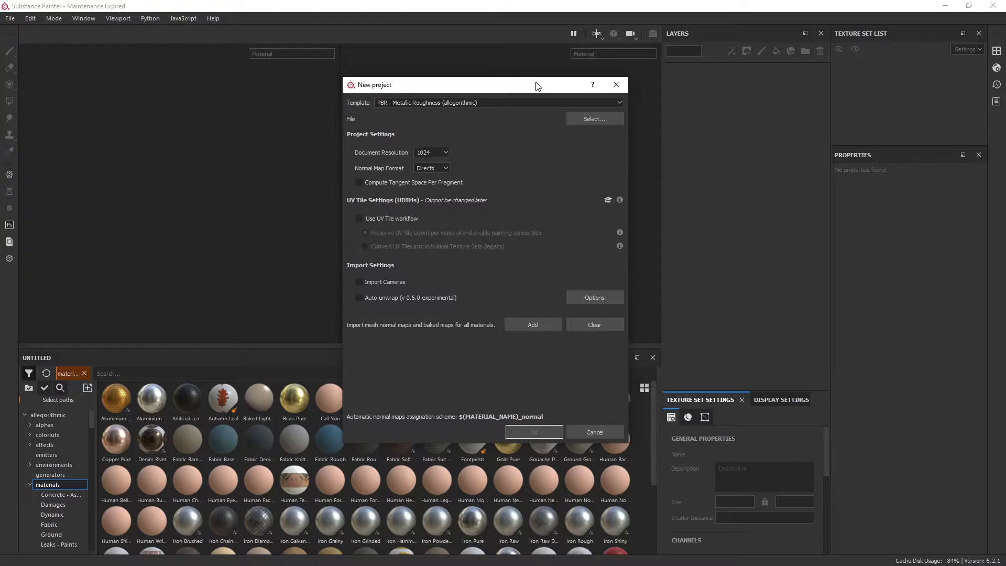
pyautogui.click(393, 102)
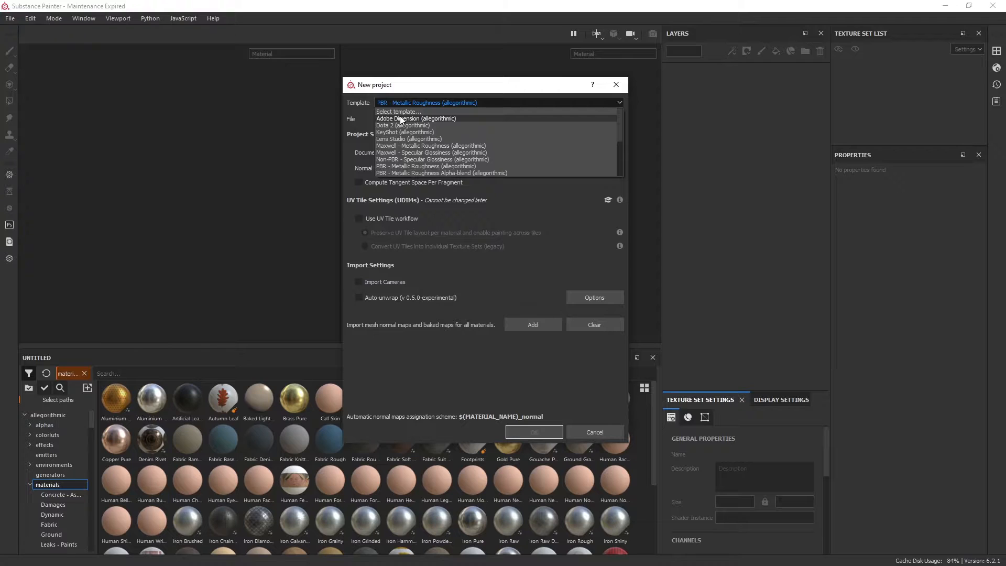
pyautogui.scroll(-2, 430, 124)
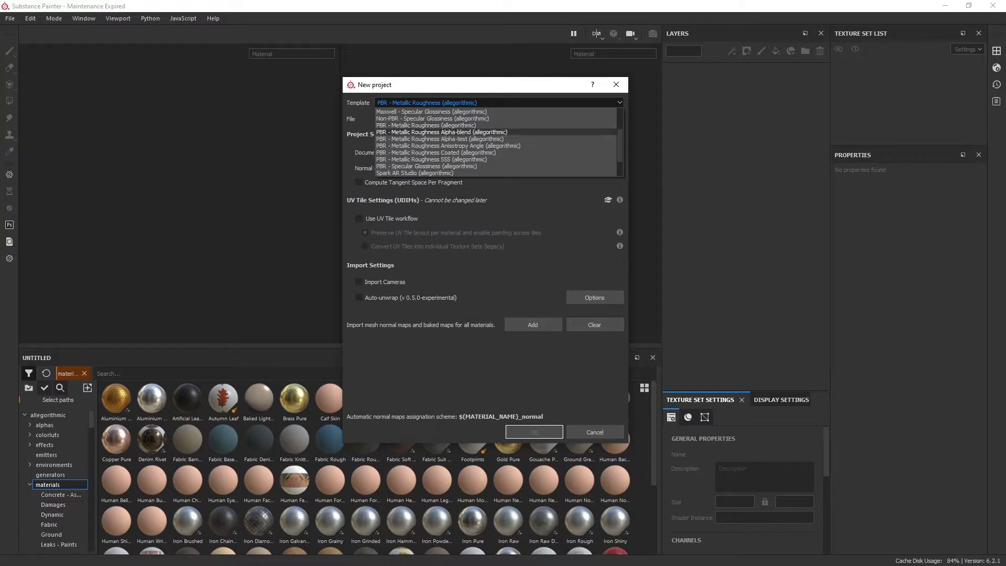
pyautogui.click(417, 105)
pyautogui.click(417, 105)
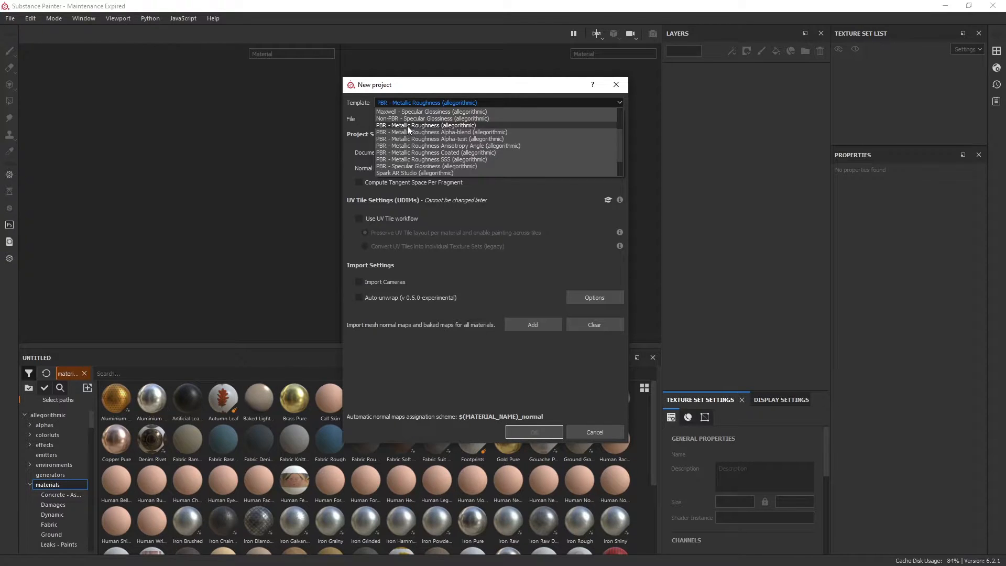
pyautogui.click(403, 127)
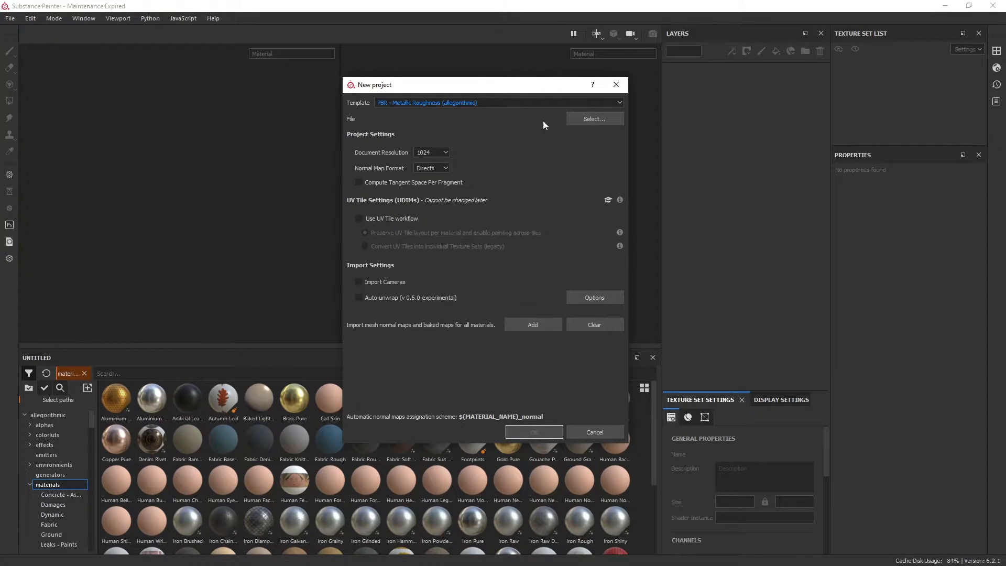
# Choose character_Export.fbx from the exports folder as the new project's mesh file
pyautogui.click(588, 119)
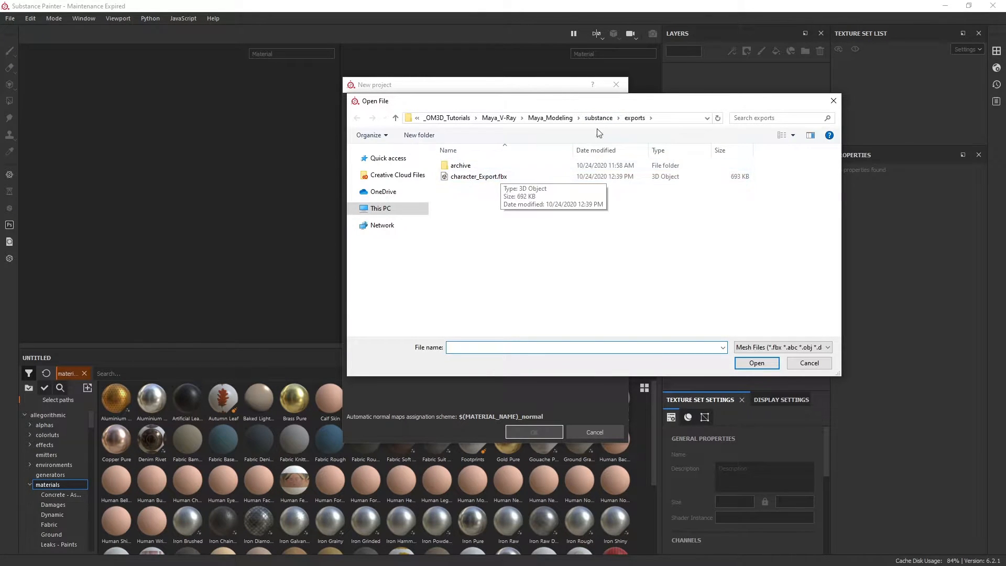
pyautogui.click(488, 178)
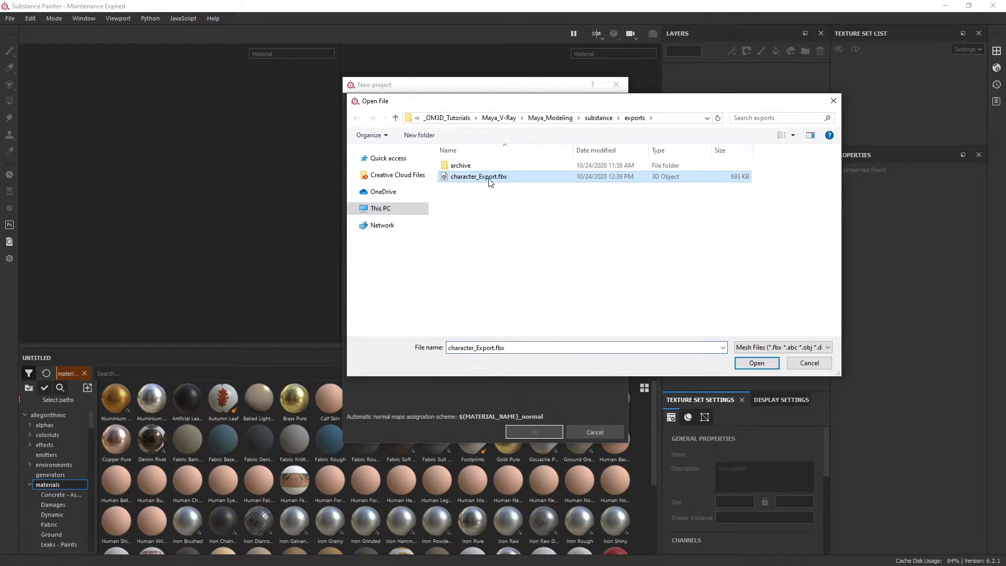
pyautogui.click(756, 363)
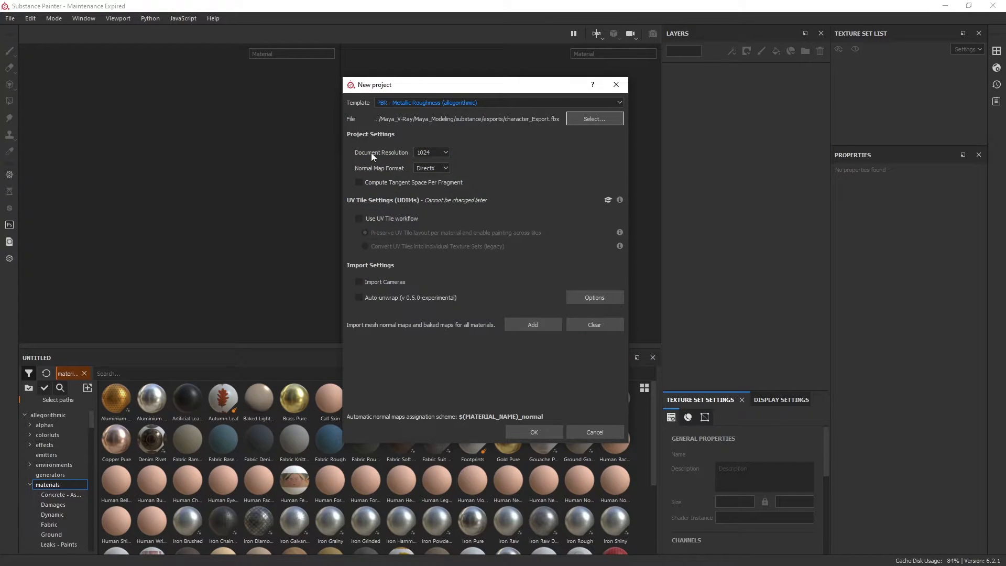
# Set the new project's document resolution to 2048
pyautogui.click(433, 152)
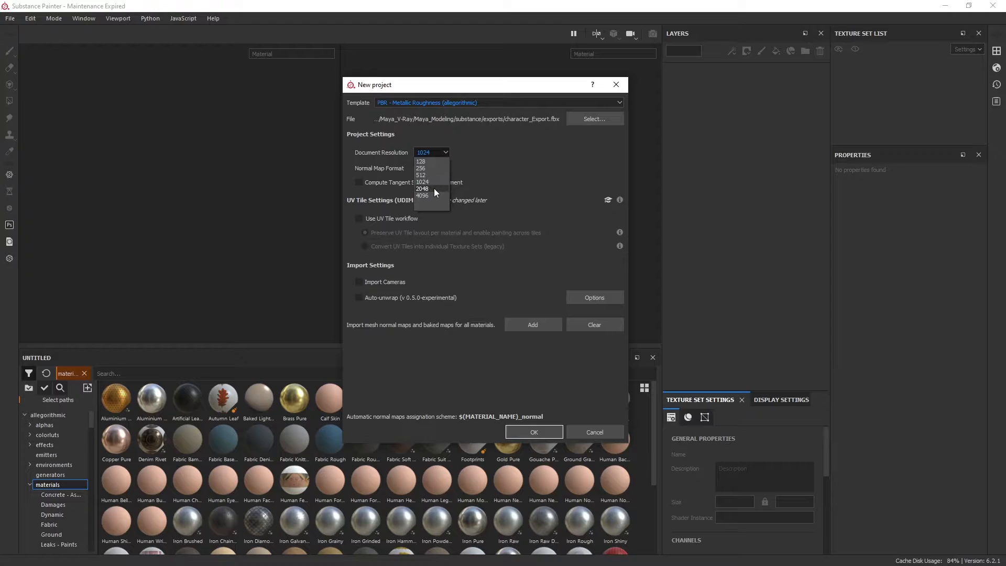
pyautogui.click(433, 189)
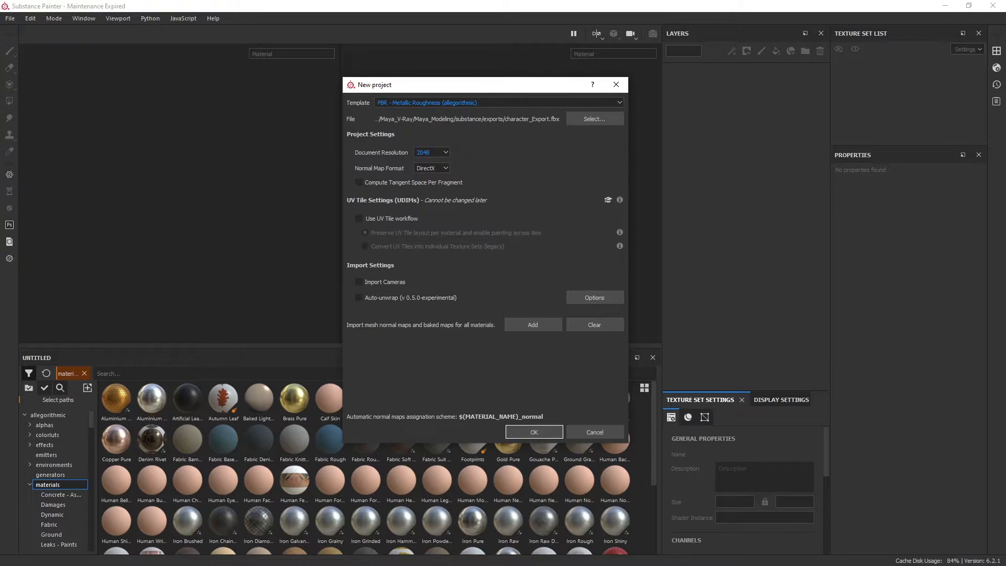
pyautogui.click(443, 153)
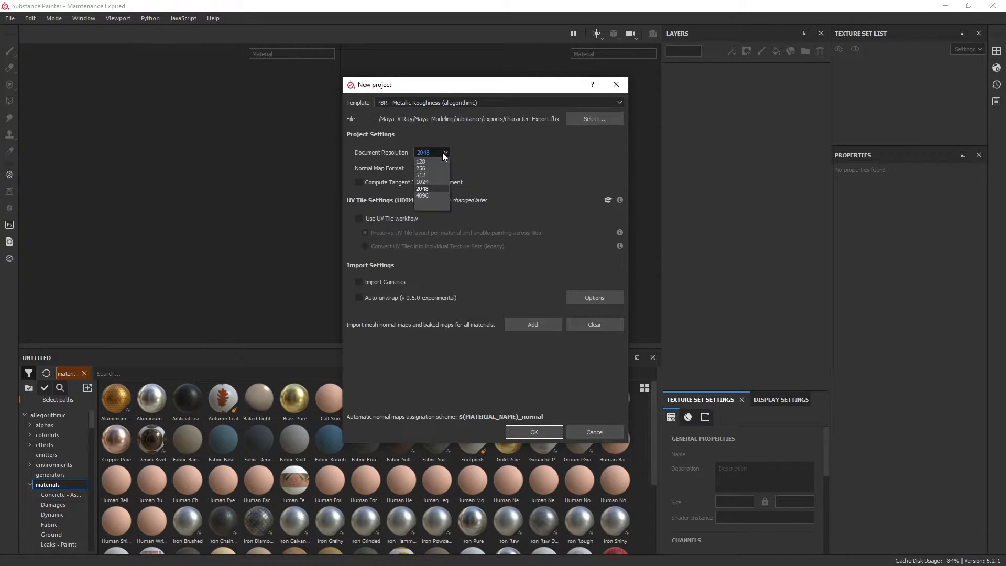
pyautogui.click(441, 153)
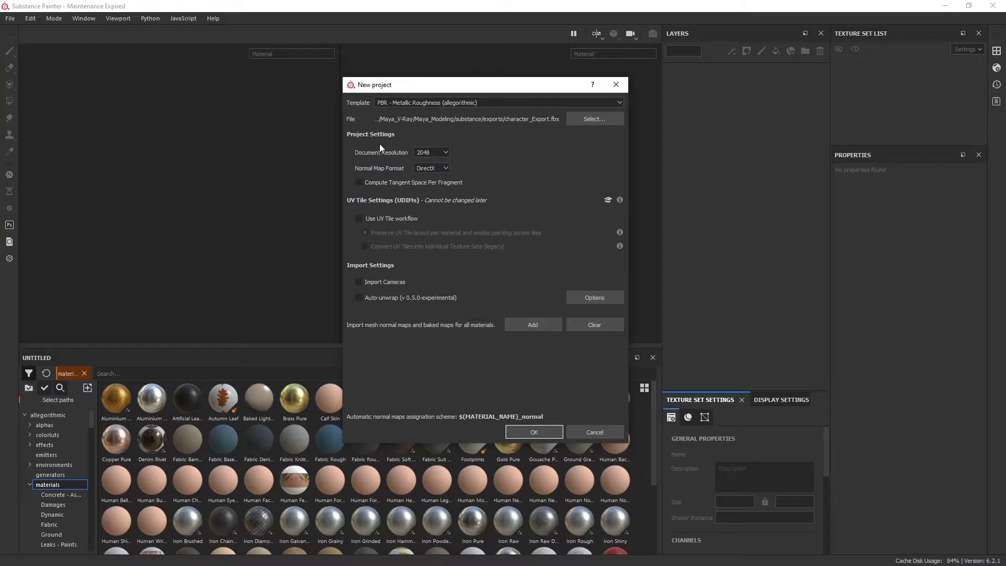
pyautogui.click(433, 153)
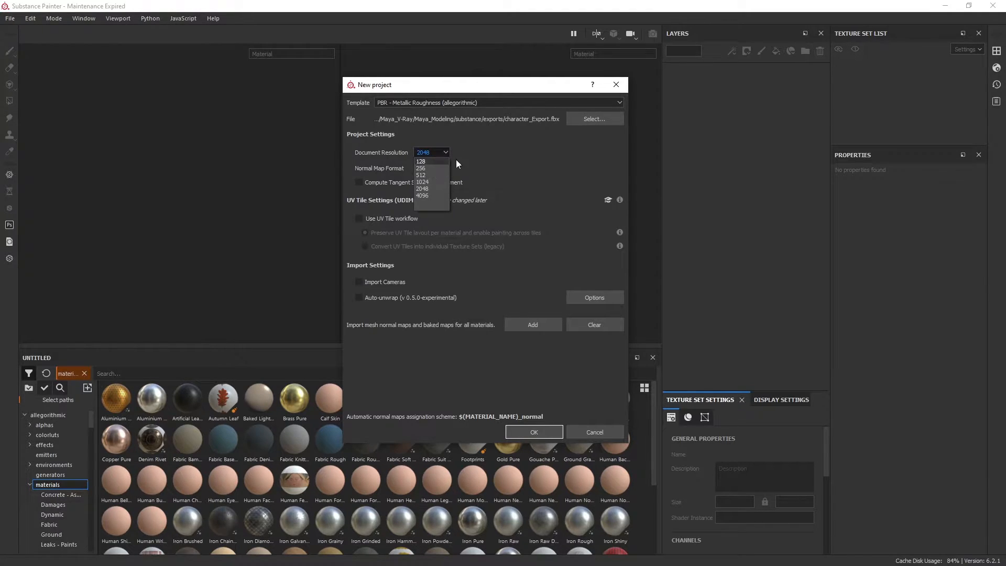
pyautogui.click(468, 85)
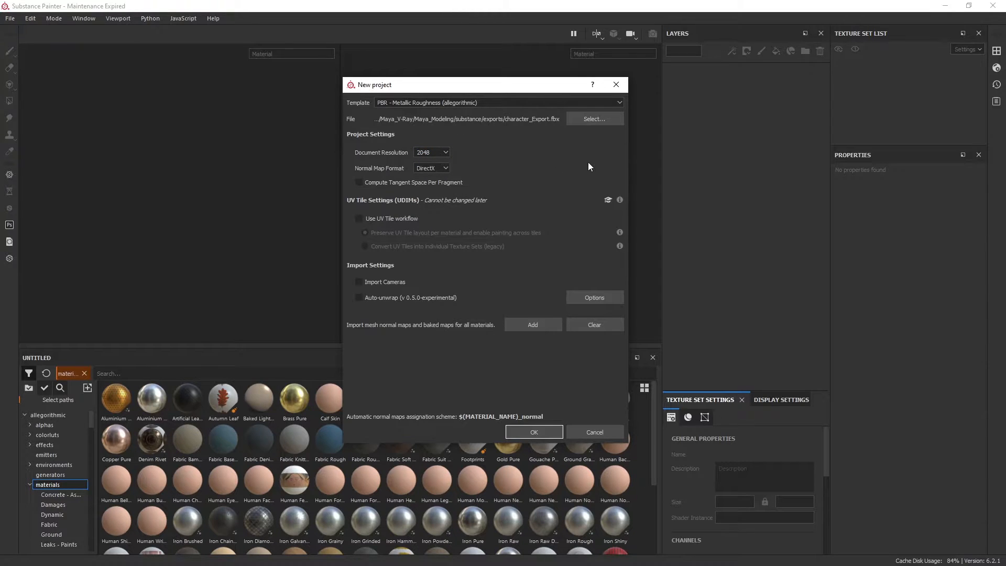
# Keep DirectX as the normal map format and create the project
pyautogui.click(429, 167)
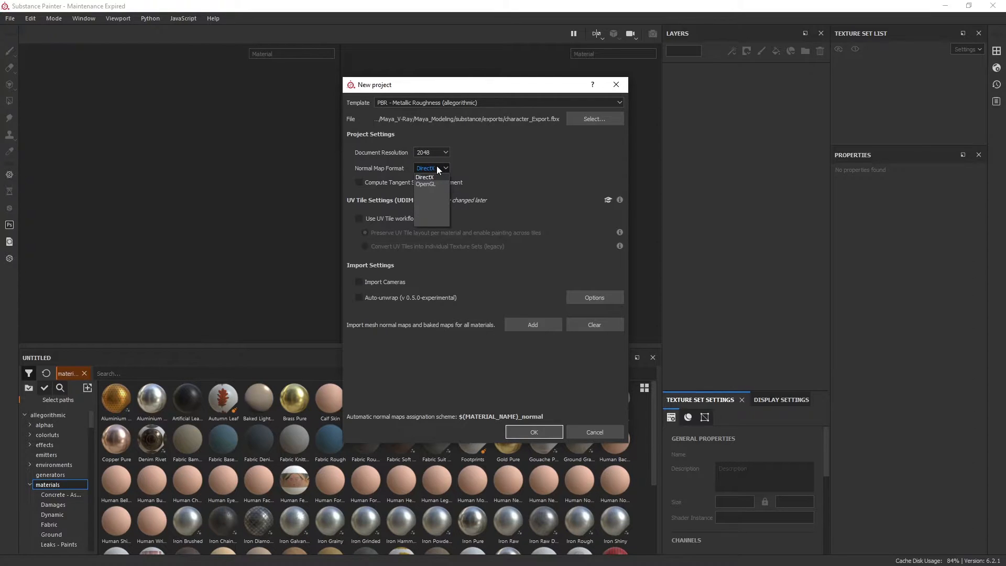
pyautogui.click(436, 168)
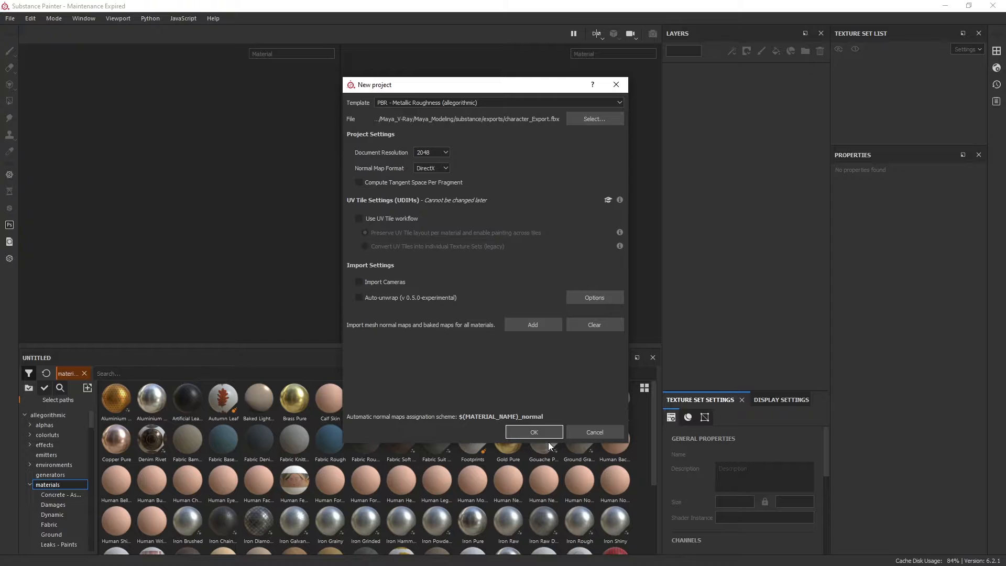
pyautogui.click(538, 432)
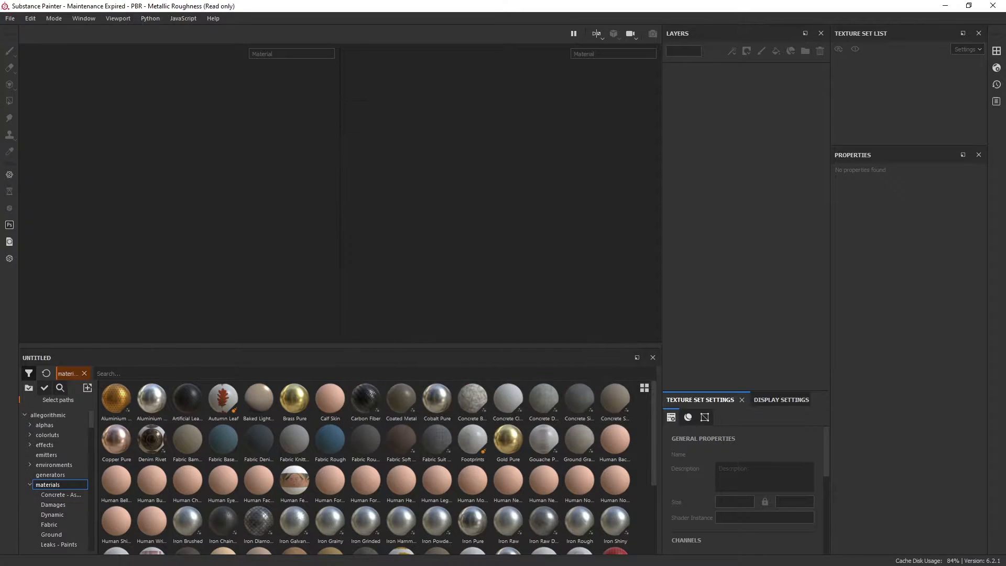
# Examine the imported character from several angles, the full Body_Base UV layout in the 2D view, and the shelf's material categories
pyautogui.keyDown('alt'); pyautogui.moveTo(259, 258); pyautogui.dragTo(273, 237); pyautogui.keyUp('alt')
pyautogui.keyDown('alt'); pyautogui.moveTo(273, 237); pyautogui.dragTo(273, 227, button='middle'); pyautogui.keyUp('alt')
pyautogui.keyDown('alt'); pyautogui.moveTo(273, 227); pyautogui.dragTo(252, 195, button='right'); pyautogui.keyUp('alt')
pyautogui.press('alt')
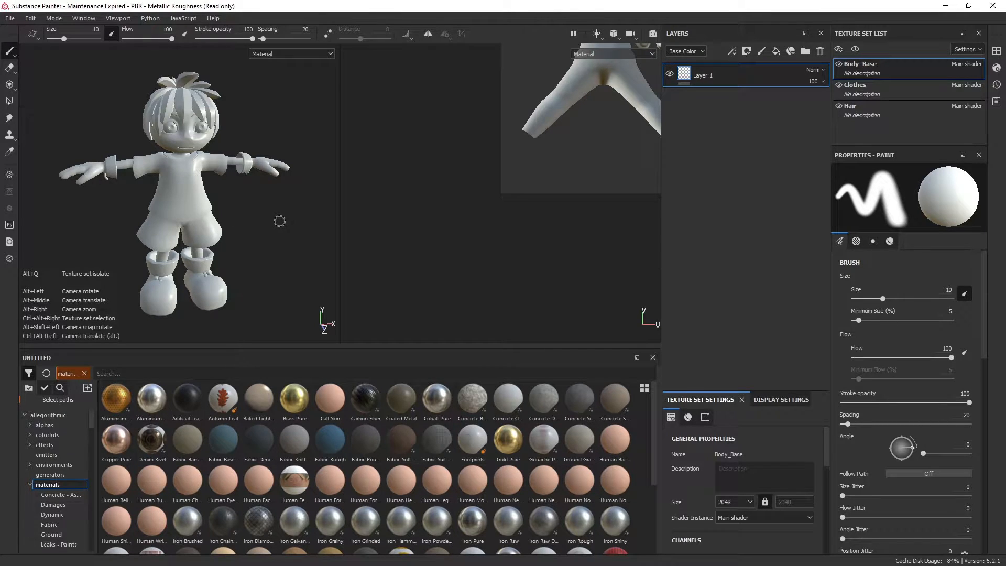
pyautogui.keyDown('alt'); pyautogui.moveTo(280, 221); pyautogui.dragTo(303, 215); pyautogui.keyUp('alt')
pyautogui.moveTo(296, 211)
pyautogui.keyDown('alt'); pyautogui.mouseDown(button='middle')
pyautogui.moveTo(283, 207)
pyautogui.moveTo(298, 214)
pyautogui.moveTo(297, 196)
pyautogui.mouseUp(button='middle'); pyautogui.keyUp('alt')
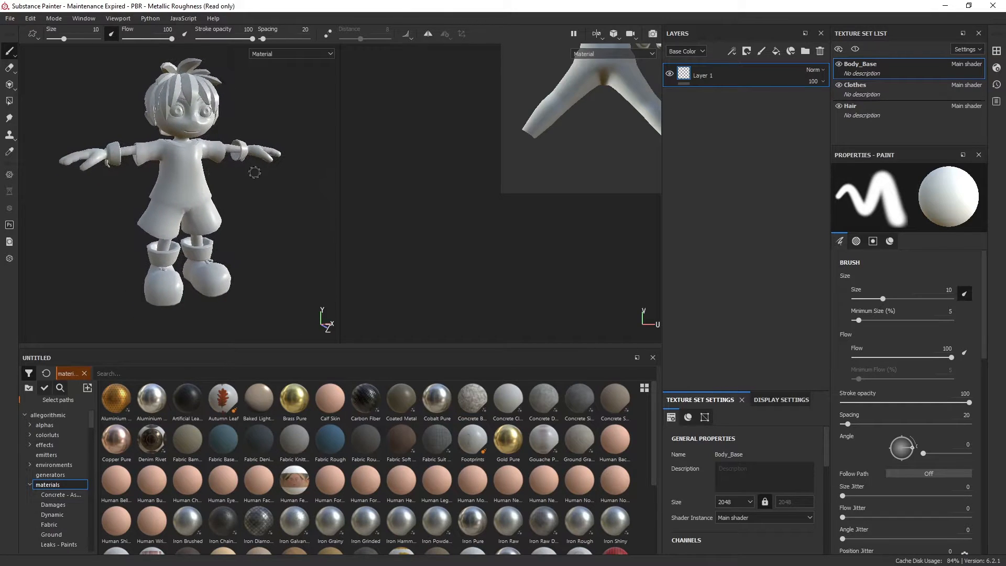
pyautogui.moveTo(261, 180)
pyautogui.keyDown('alt'); pyautogui.mouseDown(button='right')
pyautogui.moveTo(264, 221)
pyautogui.moveTo(252, 181)
pyautogui.mouseUp(button='right'); pyautogui.keyUp('alt')
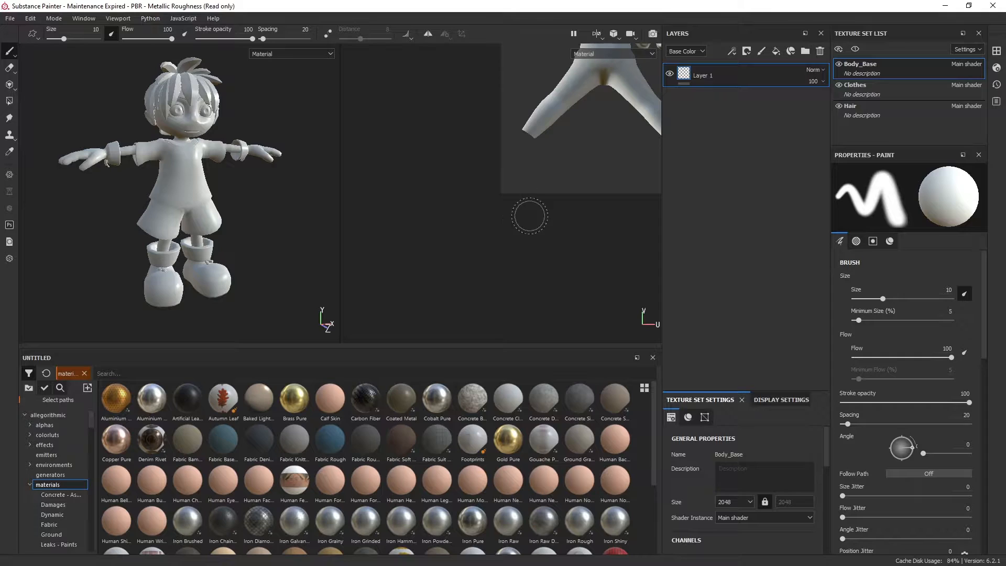
pyautogui.press('alt')
pyautogui.keyDown('alt'); pyautogui.moveTo(577, 228); pyautogui.dragTo(513, 293, button='middle'); pyautogui.keyUp('alt')
pyautogui.scroll(-3, 530, 246)
pyautogui.scroll(-2, 531, 246)
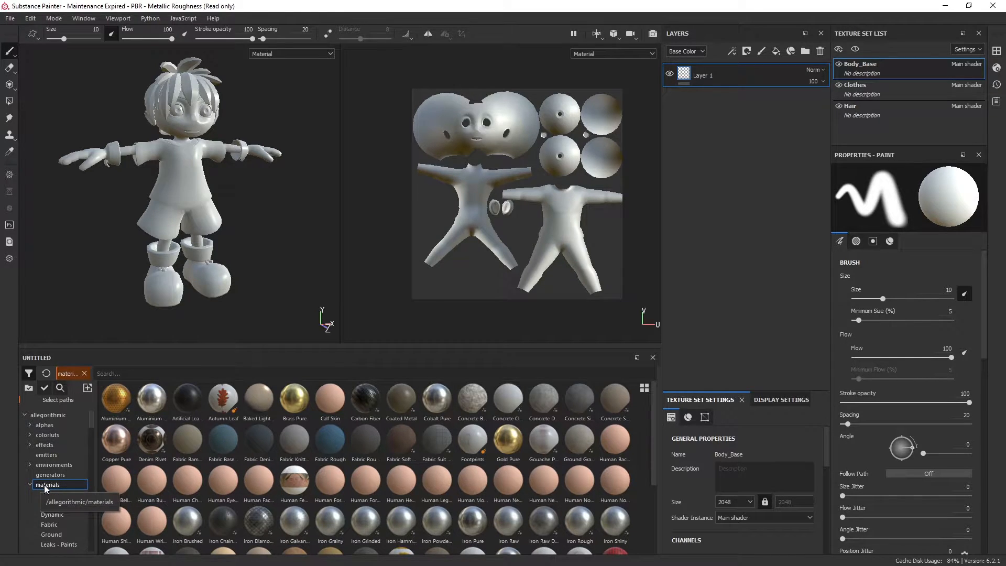
pyautogui.scroll(-3, 45, 483)
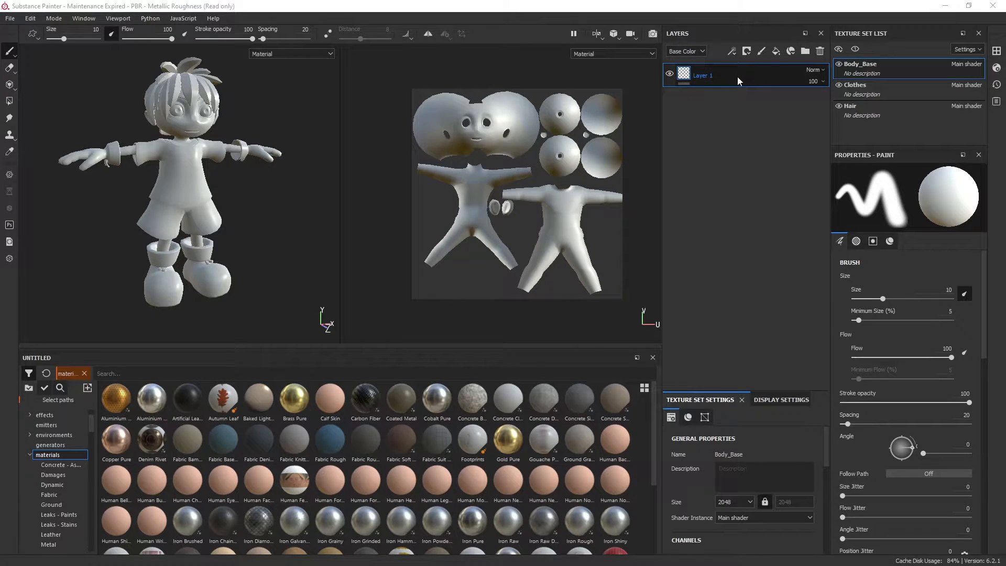
# Select the Clothes texture set, check the character's materials in Maya's Hypershade, and return to Substance Painter
pyautogui.moveTo(281, 187); pyautogui.dragTo(291, 191, button='middle')
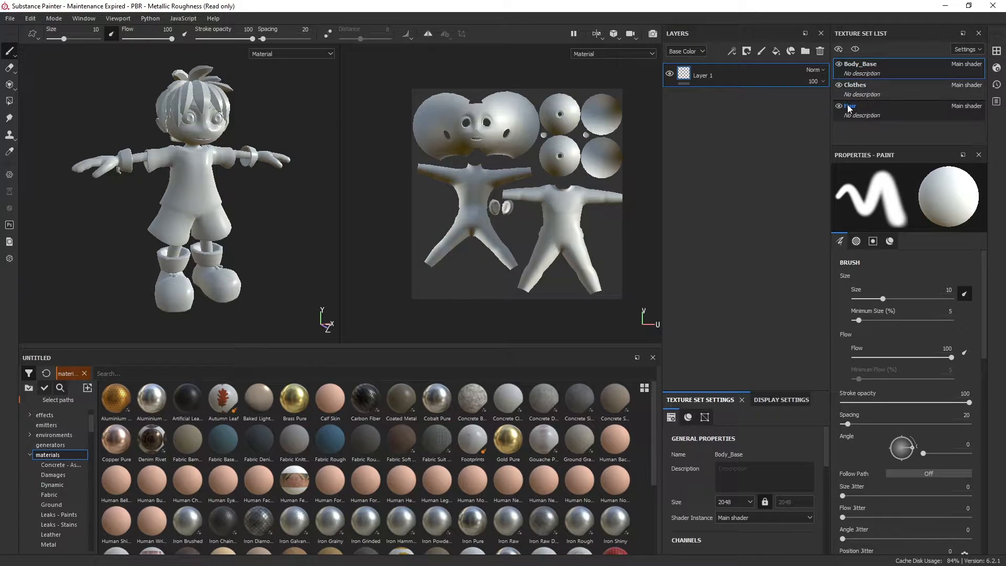
pyautogui.click(885, 86)
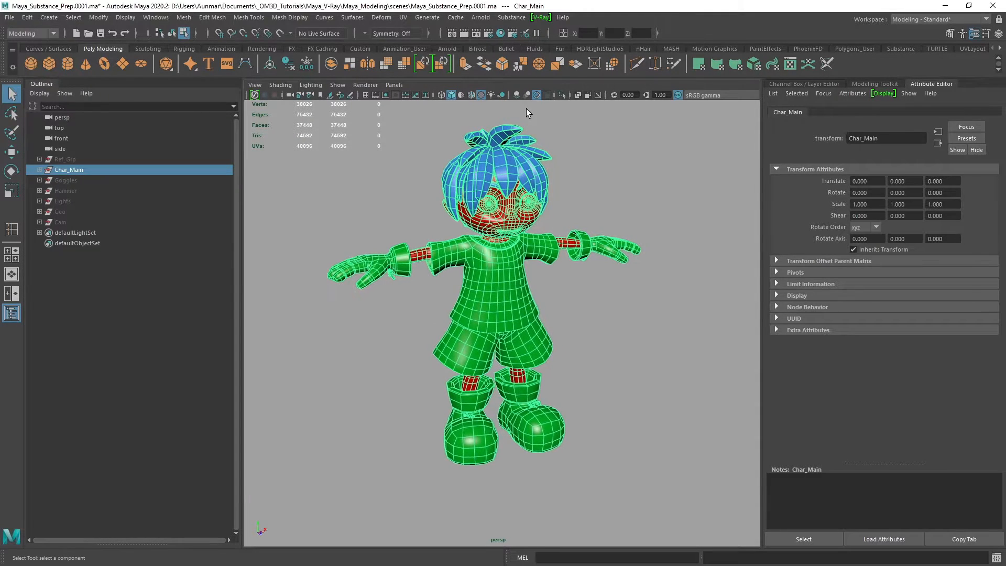
pyautogui.click(501, 34)
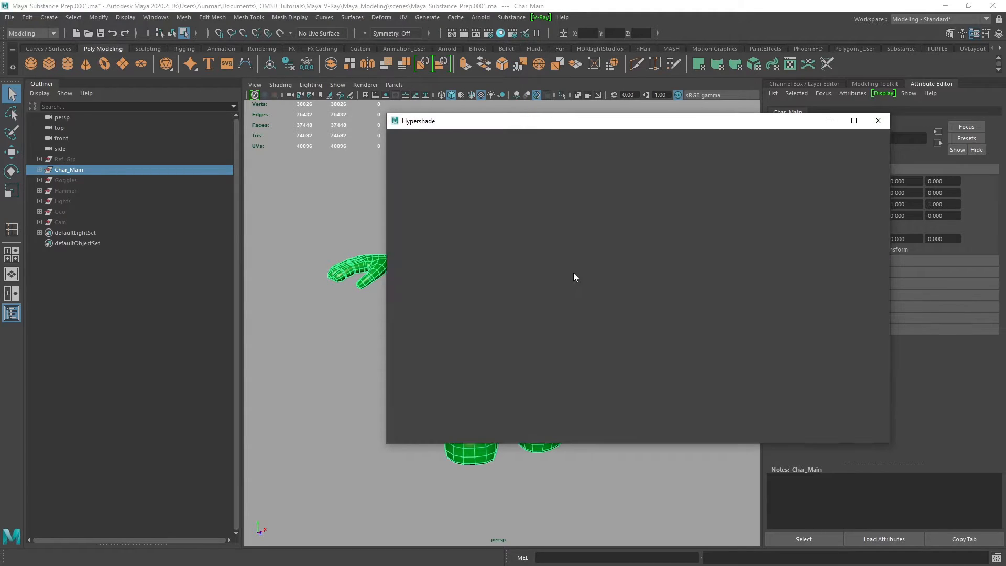
pyautogui.scroll(-2, 466, 250)
pyautogui.scroll(2, 484, 298)
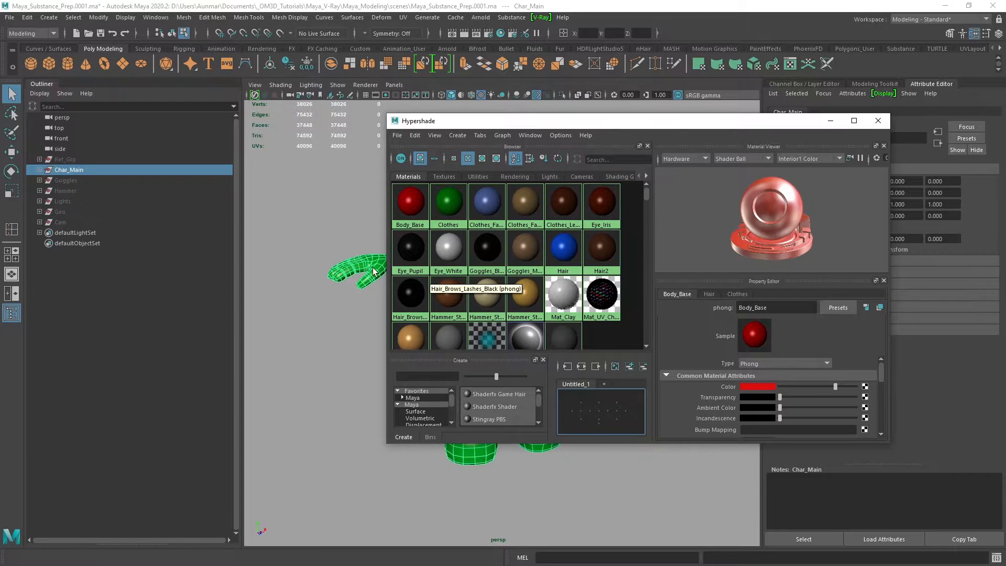
pyautogui.click(943, 10)
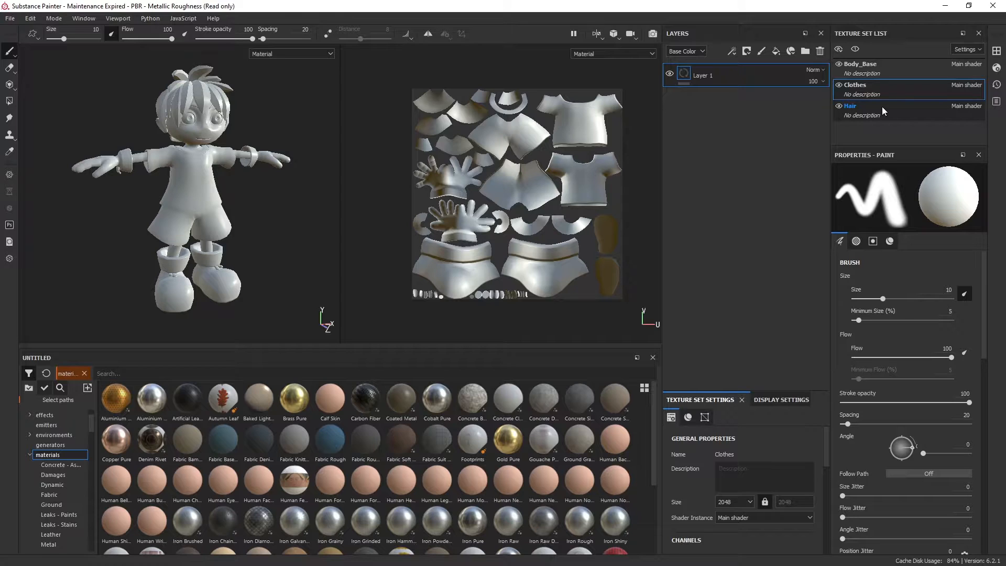
# Compare the UV layouts of the Body_Base, Clothes and Hair texture sets, finishing with Clothes active
pyautogui.click(901, 68)
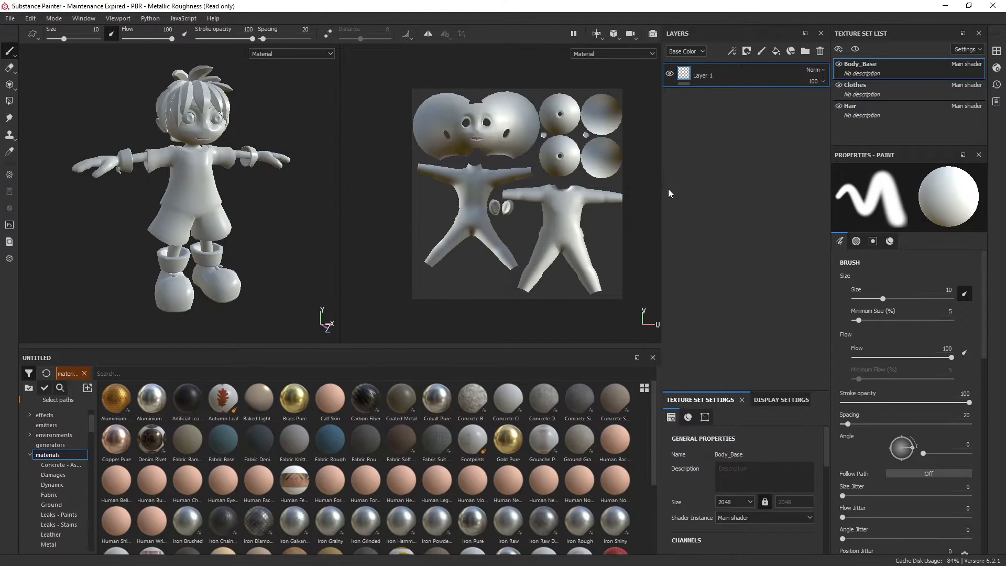
pyautogui.click(916, 95)
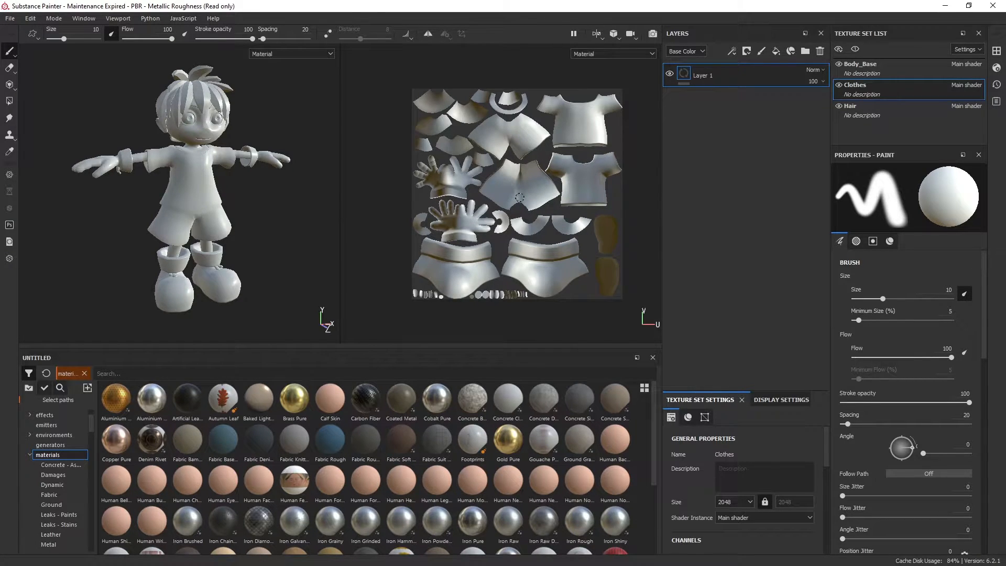
pyautogui.click(880, 106)
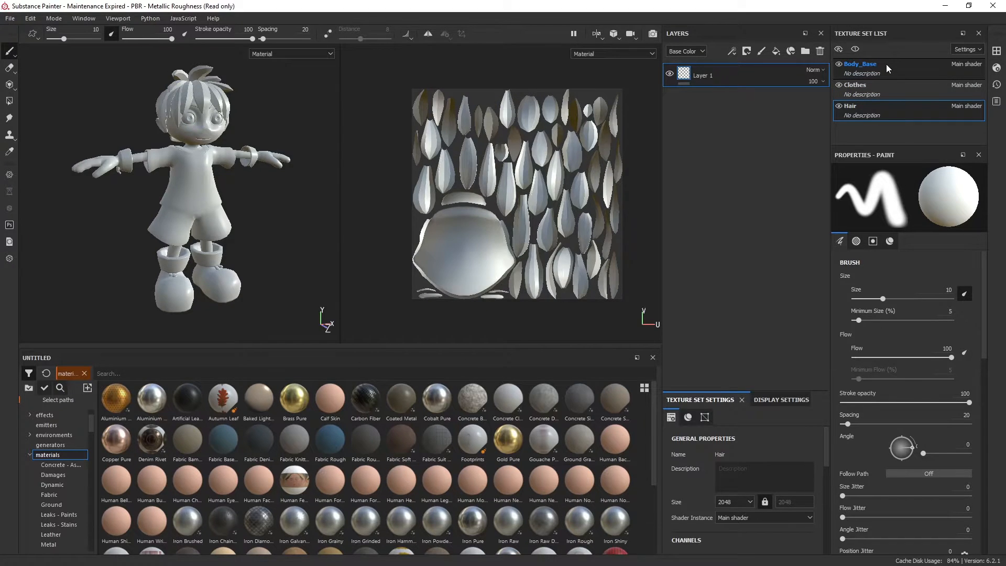
pyautogui.click(896, 81)
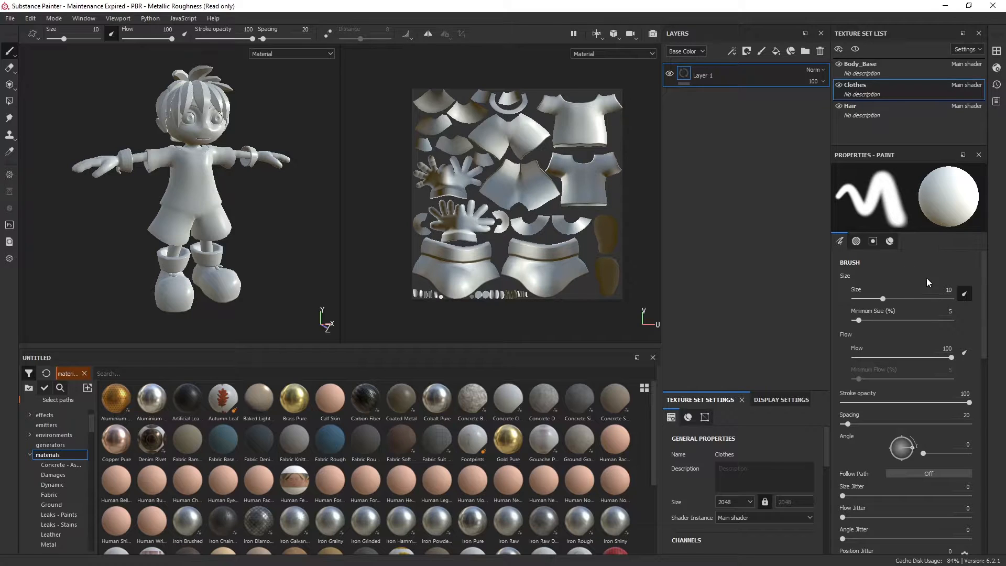
# Look through the paint brush's stroke, alpha and material channel properties
pyautogui.scroll(-4, 916, 381)
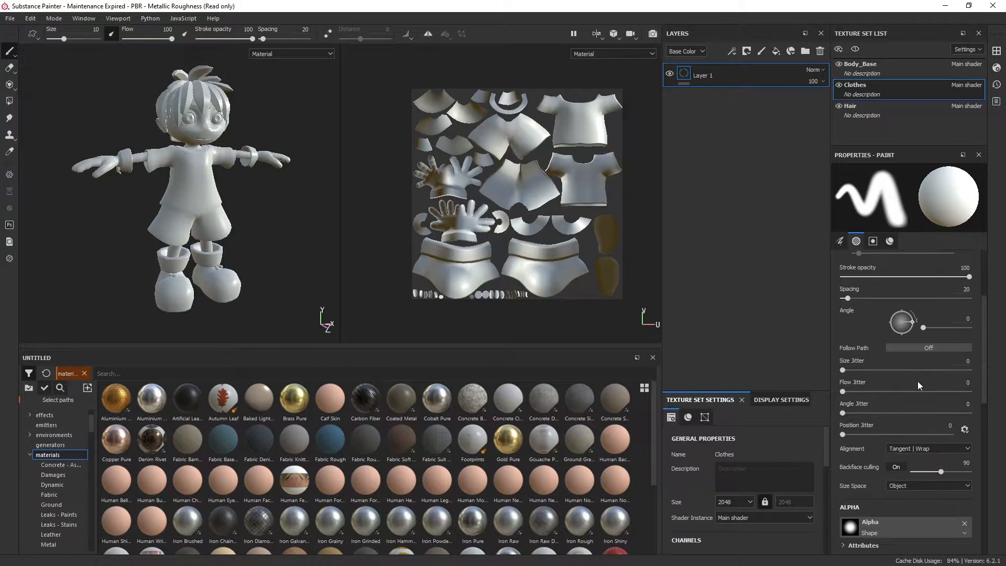
pyautogui.scroll(-10, 916, 381)
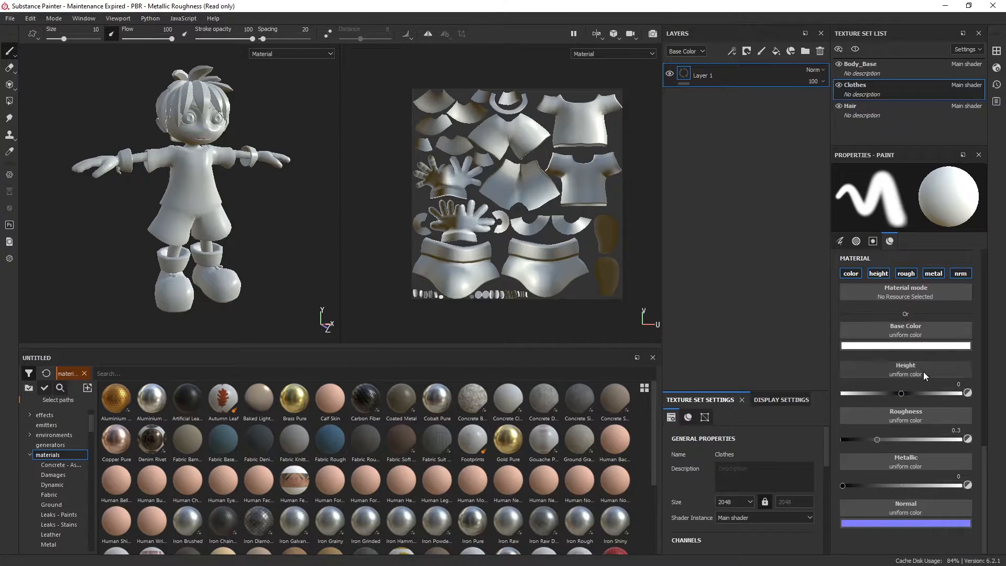
pyautogui.scroll(5, 924, 372)
pyautogui.scroll(5, 927, 377)
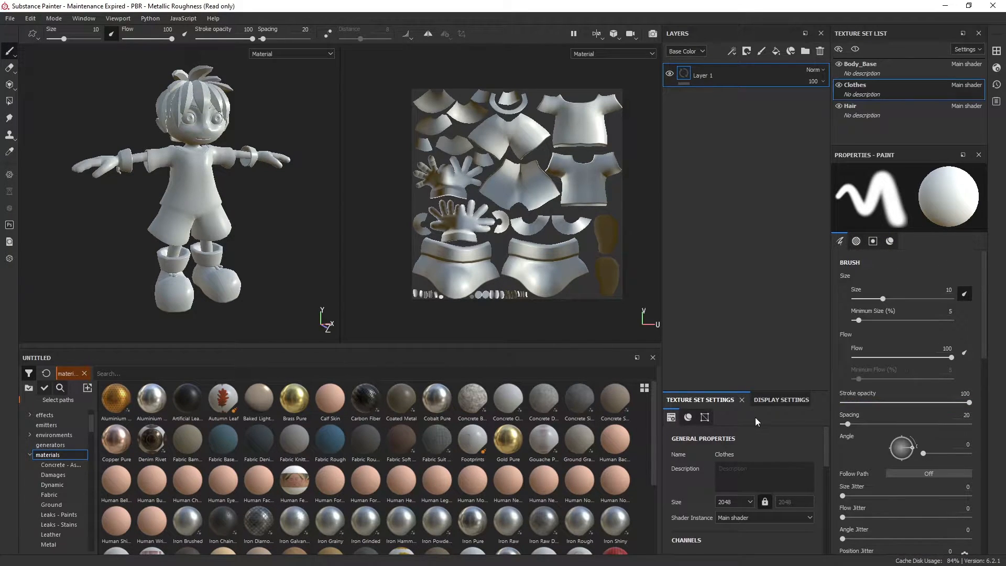
# Enlarge the Texture Set Settings area and look through the Clothes set's channels and mesh map slots
pyautogui.moveTo(732, 390); pyautogui.dragTo(732, 280)
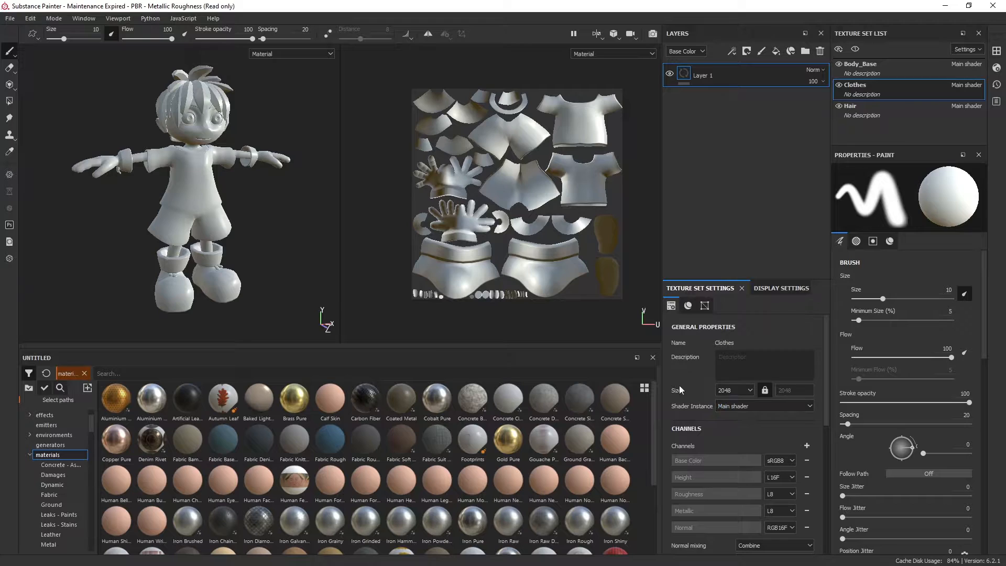
pyautogui.scroll(-6, 703, 423)
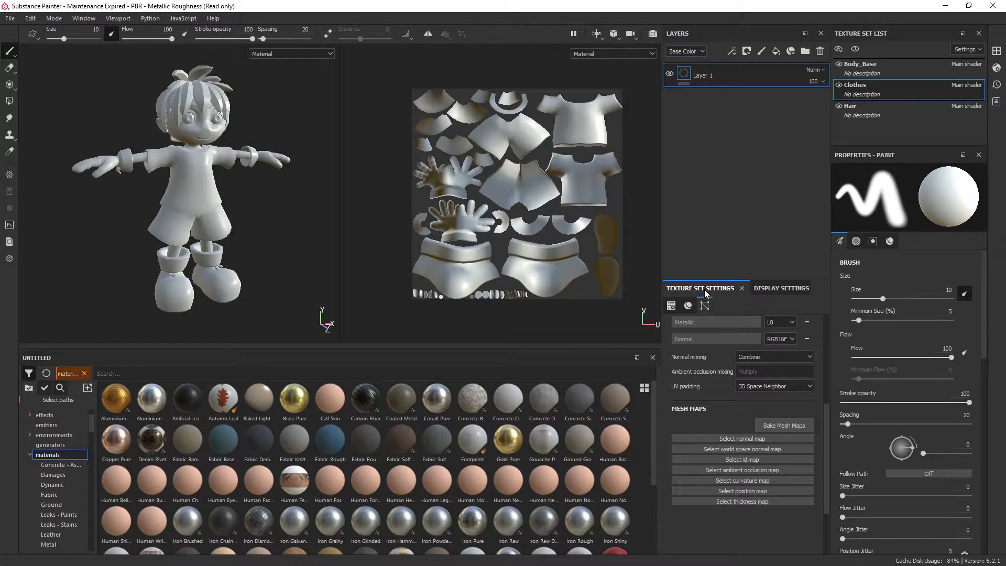
pyautogui.scroll(5, 713, 408)
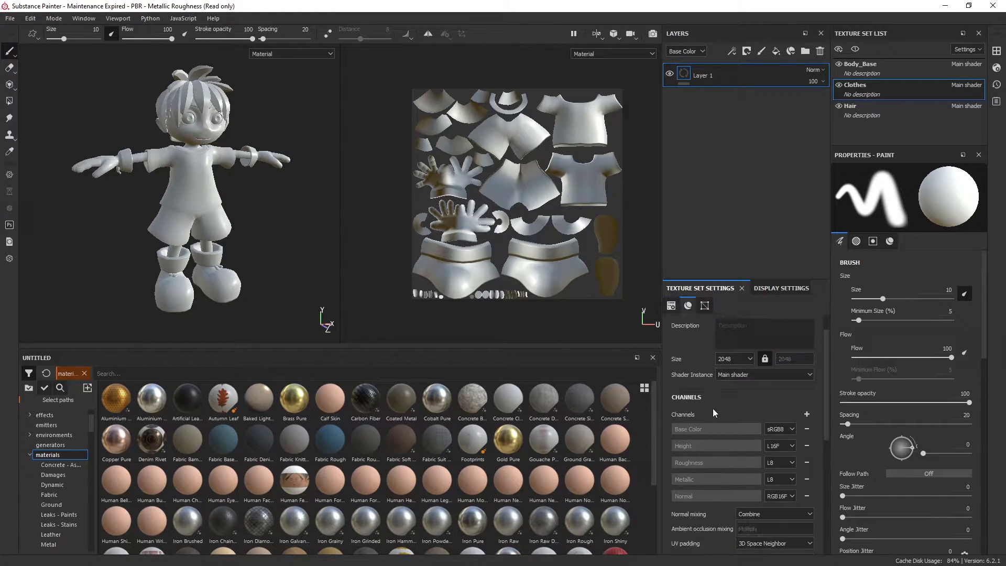
pyautogui.scroll(-5, 712, 408)
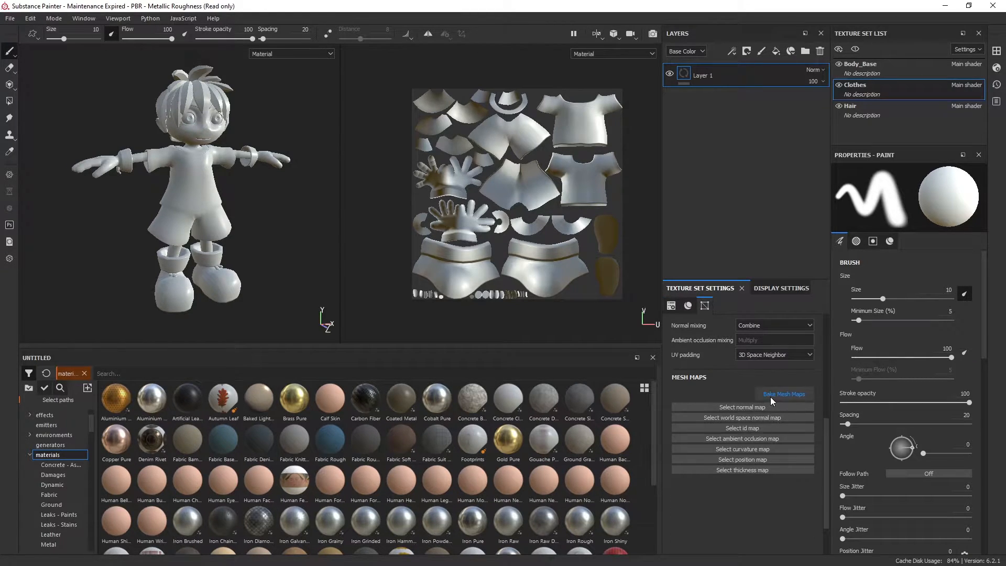
# Bake all mesh maps for the texture sets at an output size of 2048
pyautogui.keyDown('alt'); pyautogui.moveTo(223, 172); pyautogui.dragTo(294, 190); pyautogui.keyUp('alt')
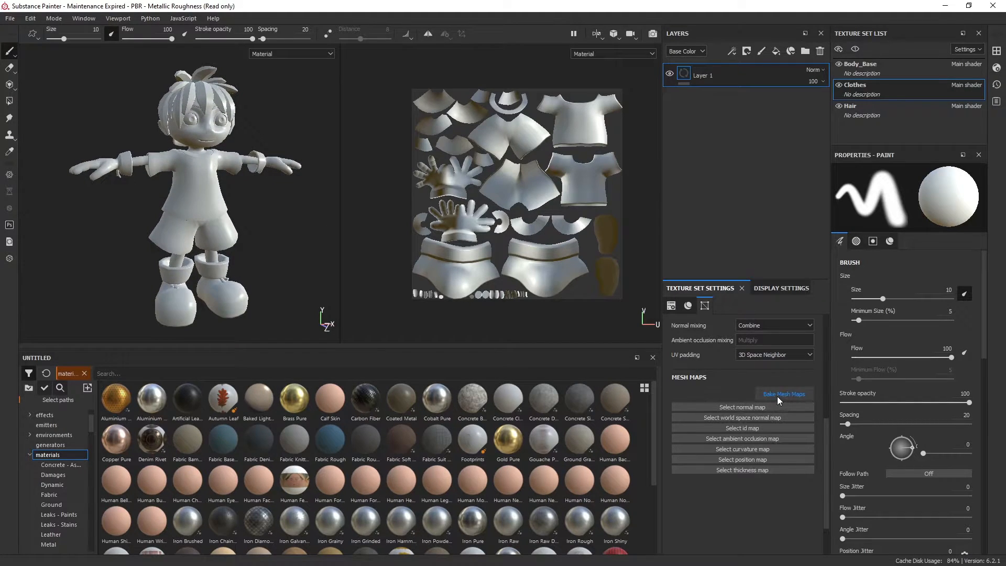
pyautogui.click(781, 395)
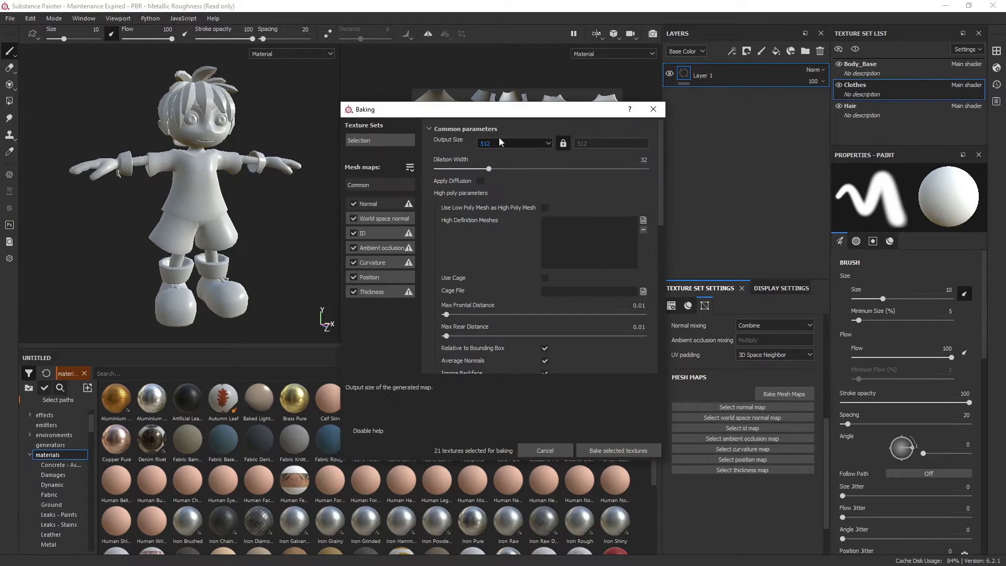
pyautogui.moveTo(433, 113); pyautogui.dragTo(432, 97)
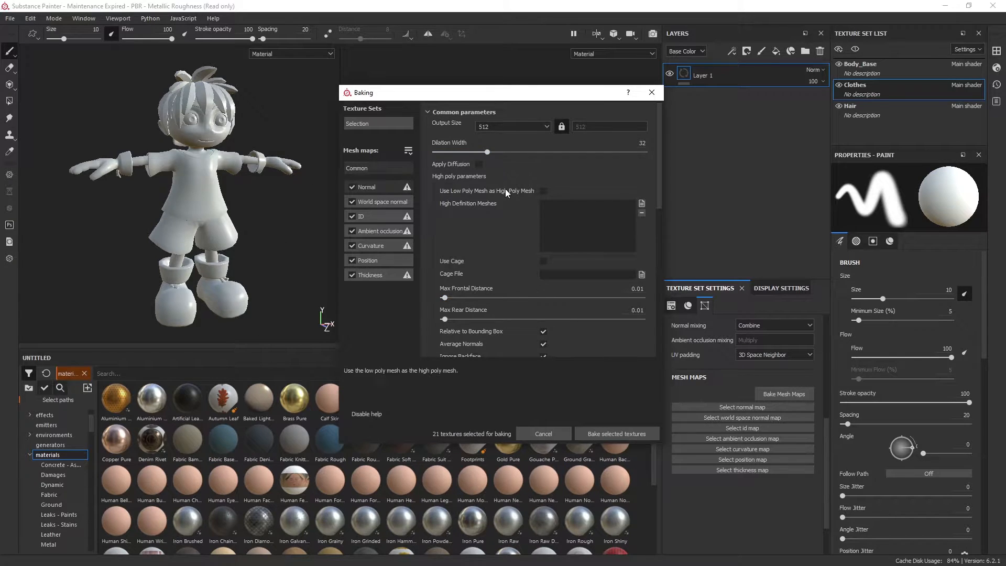
pyautogui.moveTo(464, 95); pyautogui.dragTo(452, 94)
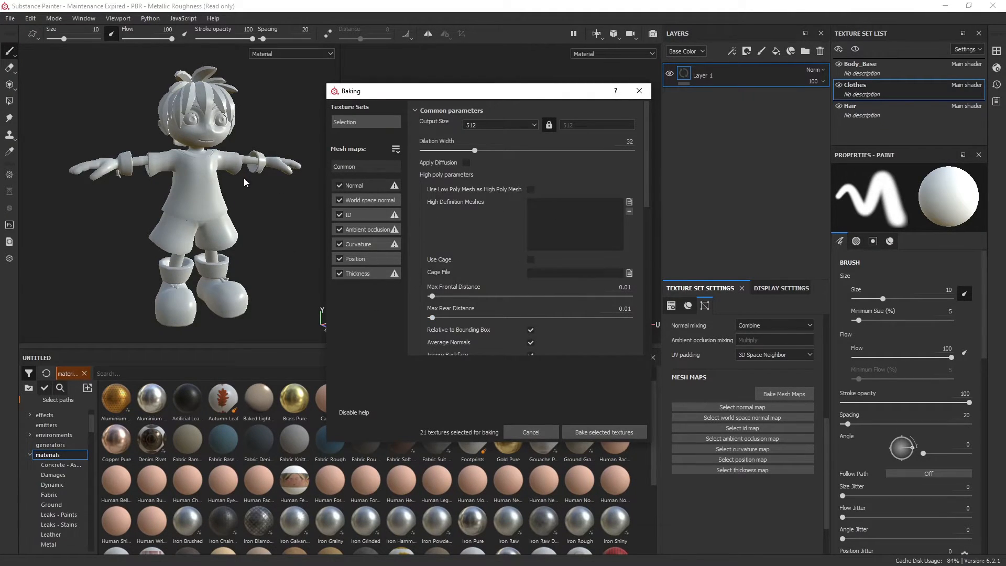
pyautogui.click(516, 125)
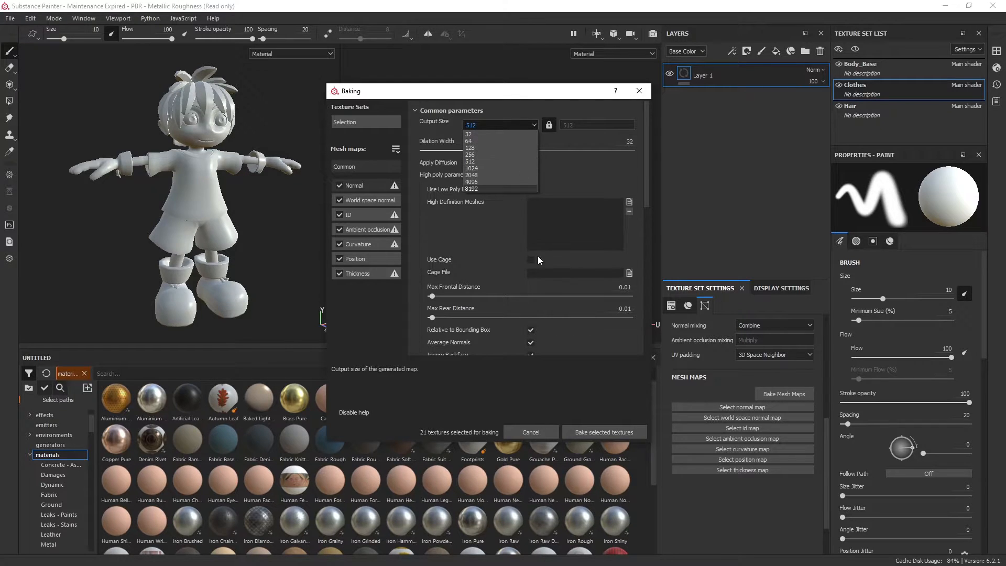
pyautogui.click(485, 175)
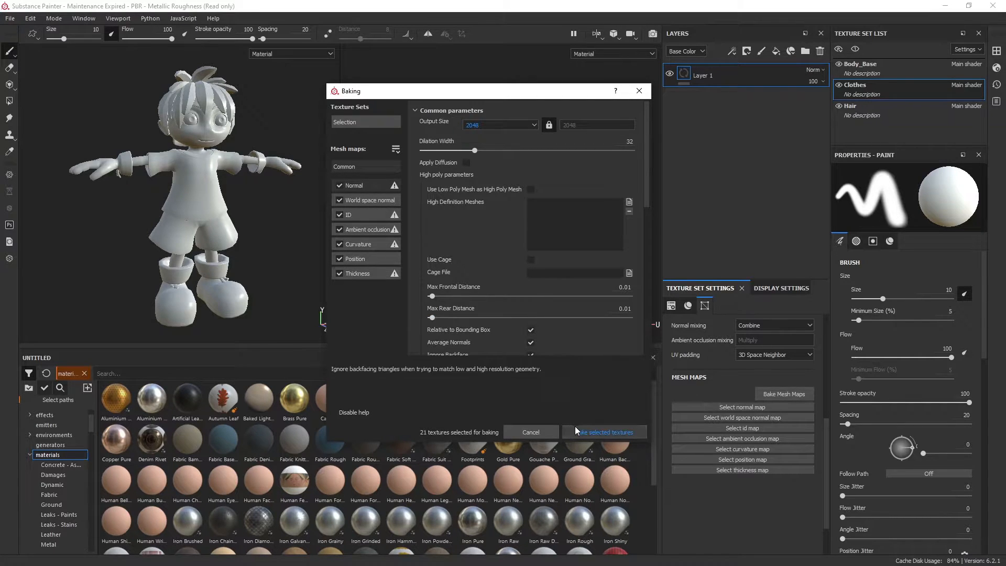
pyautogui.click(600, 435)
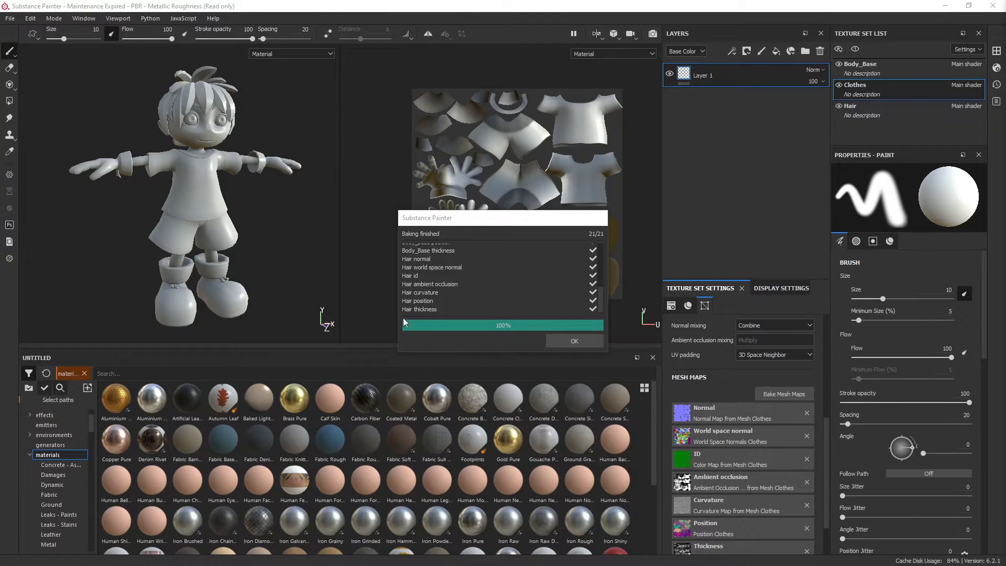
# Review the list of baked maps for each texture set and dismiss the baking report
pyautogui.moveTo(487, 226); pyautogui.dragTo(477, 225)
pyautogui.scroll(5, 477, 271)
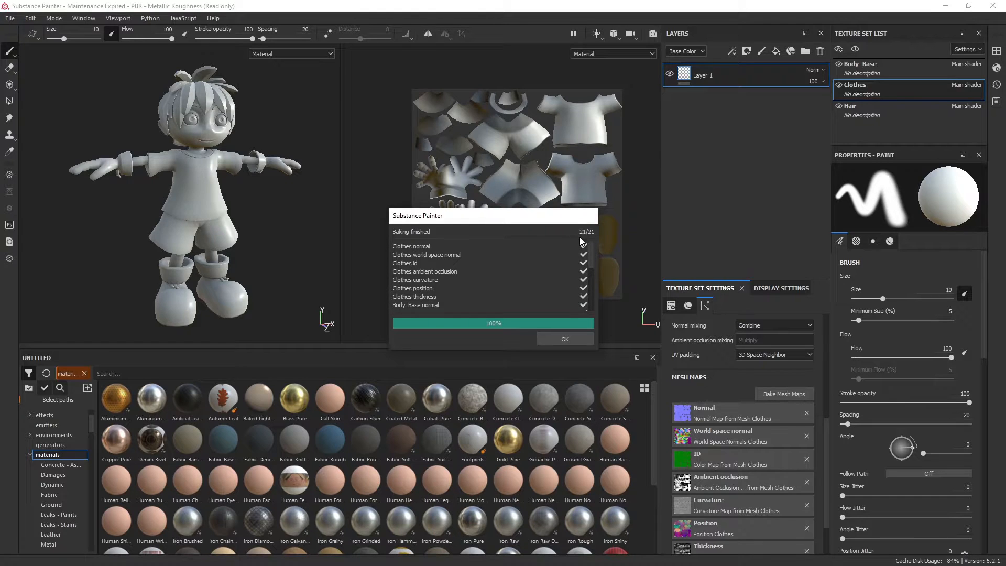
pyautogui.scroll(-5, 514, 284)
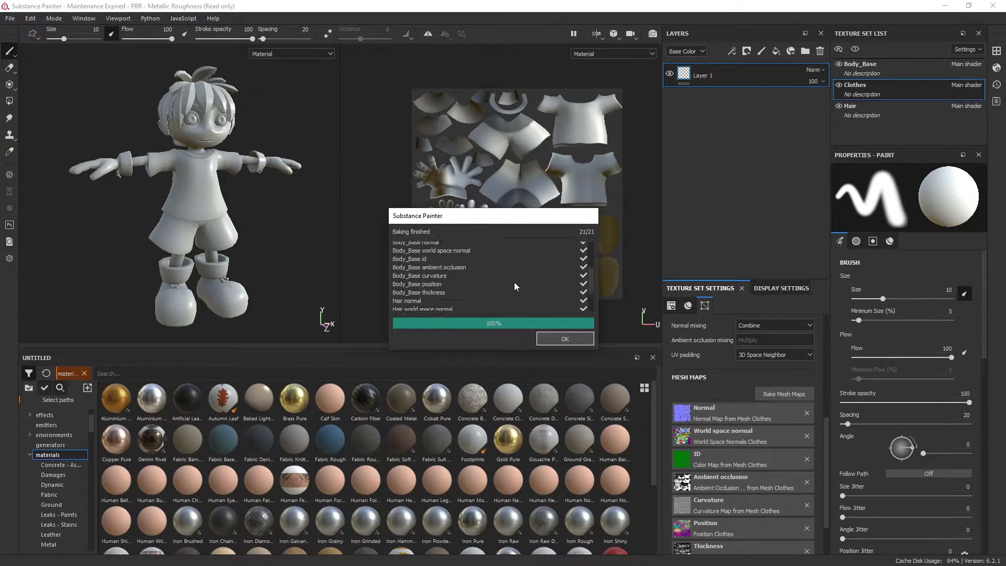
pyautogui.click(576, 339)
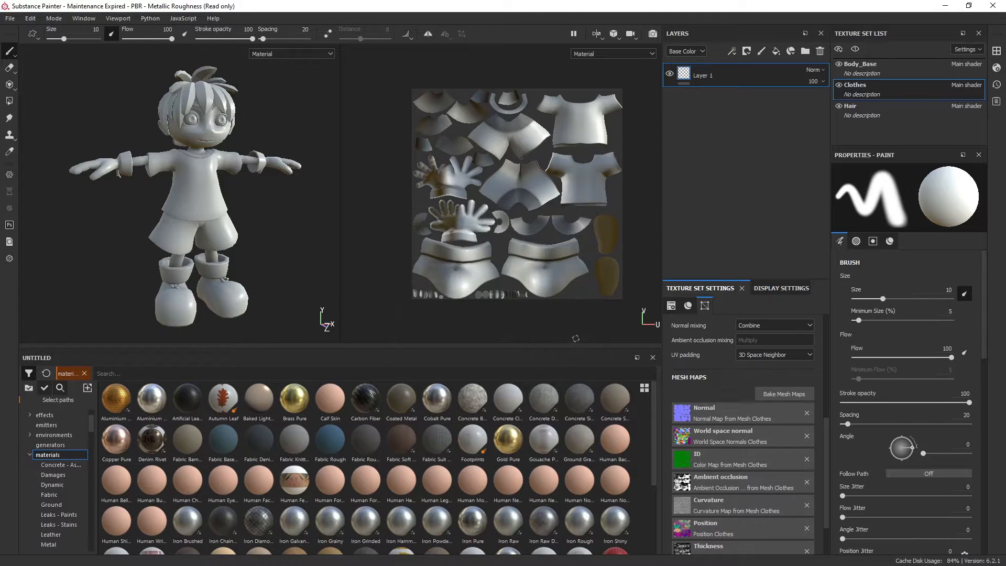
# Examine the Normal and Ambient occlusion baker parameters and close the baking settings without baking again
pyautogui.click(775, 392)
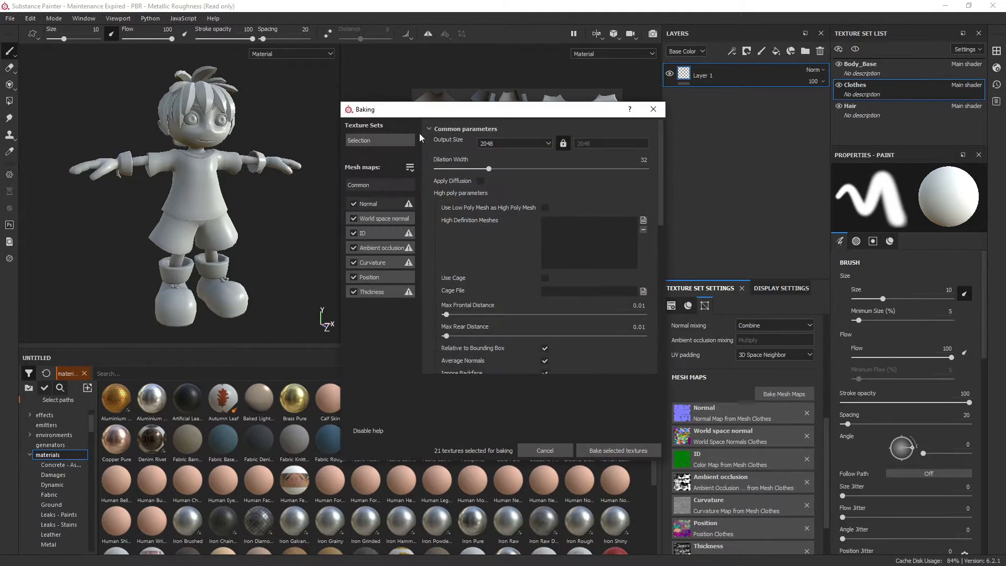
pyautogui.click(381, 203)
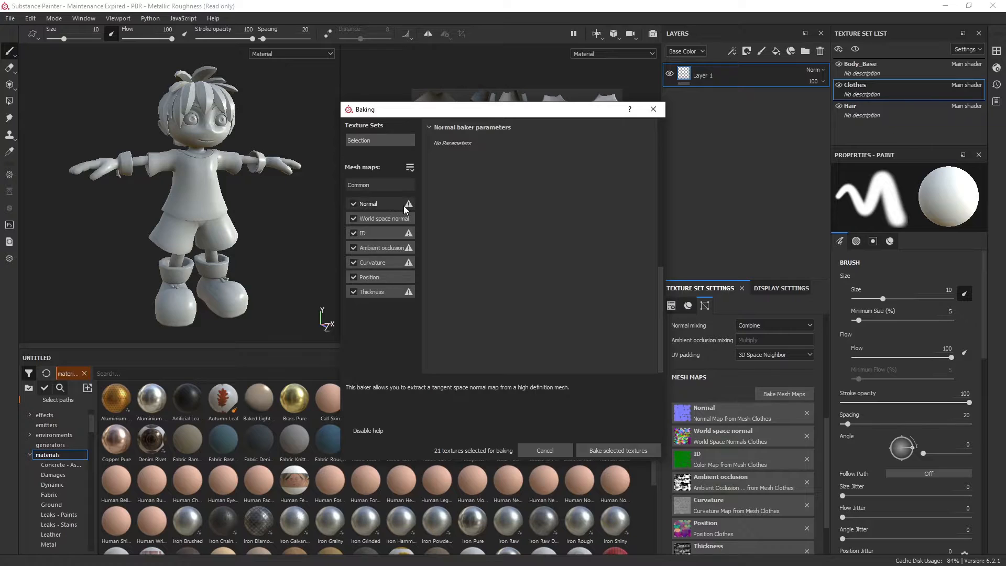
pyautogui.click(382, 248)
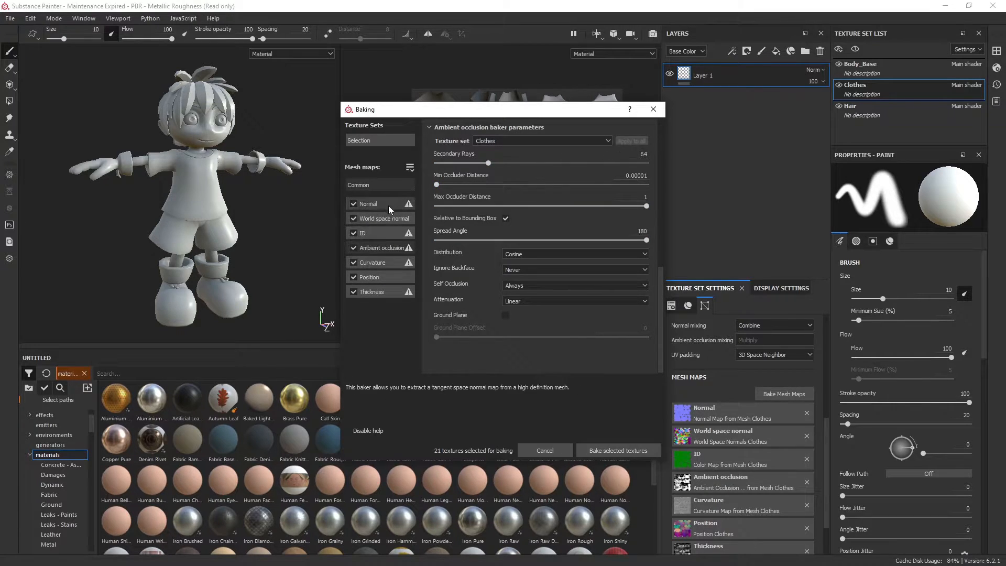
pyautogui.click(404, 203)
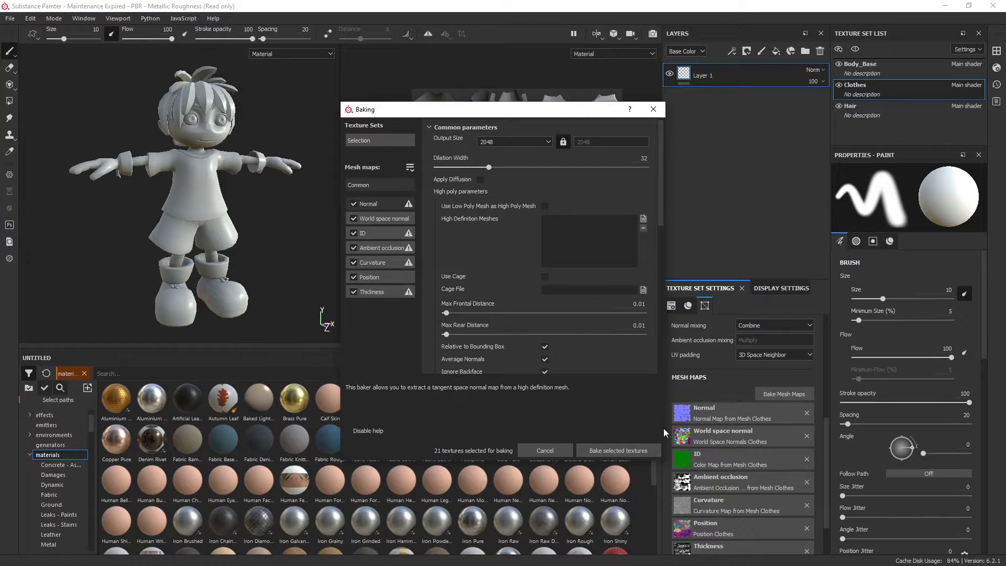
pyautogui.click(653, 110)
# Inspect the baked shading on the character up close and from several angles, and browse the shelf's materials
pyautogui.keyDown('alt'); pyautogui.moveTo(167, 248); pyautogui.dragTo(263, 219); pyautogui.keyUp('alt')
pyautogui.scroll(1, 233, 208)
pyautogui.keyDown('alt'); pyautogui.moveTo(216, 180); pyautogui.dragTo(260, 181, button='middle'); pyautogui.keyUp('alt')
pyautogui.scroll(2, 261, 225)
pyautogui.keyDown('alt'); pyautogui.moveTo(267, 213); pyautogui.dragTo(254, 228); pyautogui.keyUp('alt')
pyautogui.scroll(-3, 251, 223)
pyautogui.scroll(-1, 250, 229)
pyautogui.keyDown('alt'); pyautogui.moveTo(254, 232); pyautogui.dragTo(256, 182, button='middle'); pyautogui.keyUp('alt')
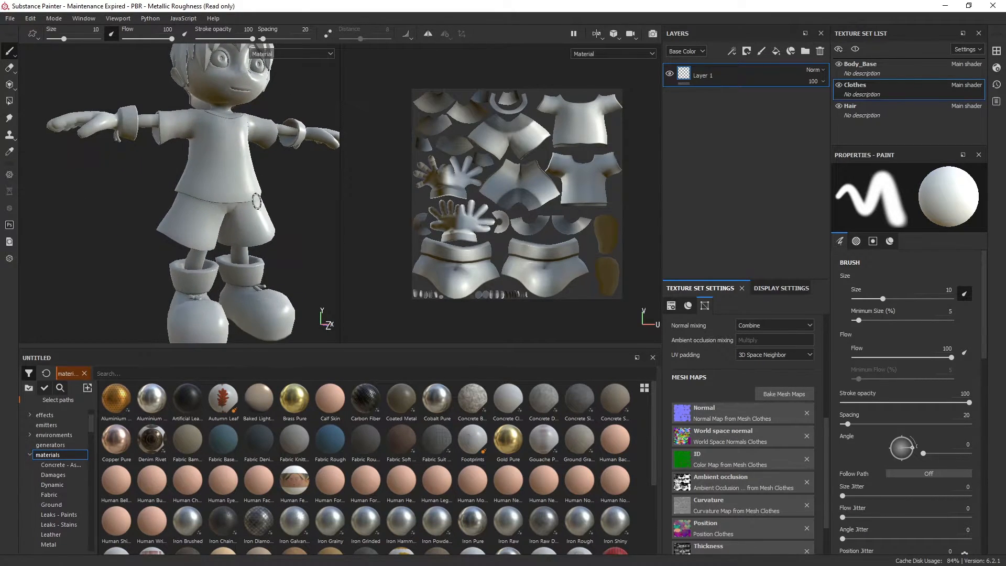
pyautogui.scroll(-2, 244, 172)
pyautogui.keyDown('alt'); pyautogui.moveTo(242, 169); pyautogui.dragTo(235, 182); pyautogui.keyUp('alt')
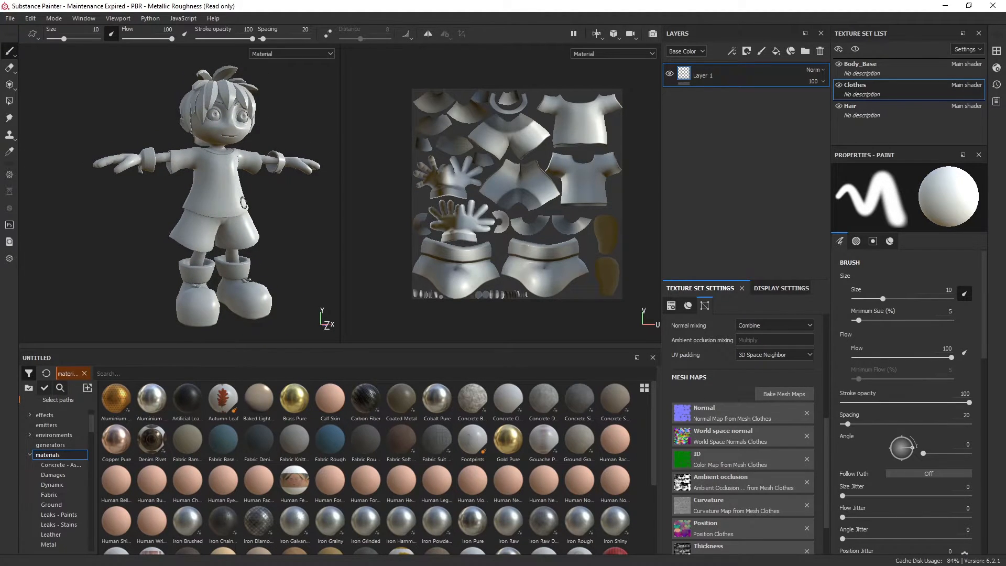
pyautogui.keyDown('alt'); pyautogui.moveTo(243, 205); pyautogui.dragTo(224, 211, button='middle'); pyautogui.keyUp('alt')
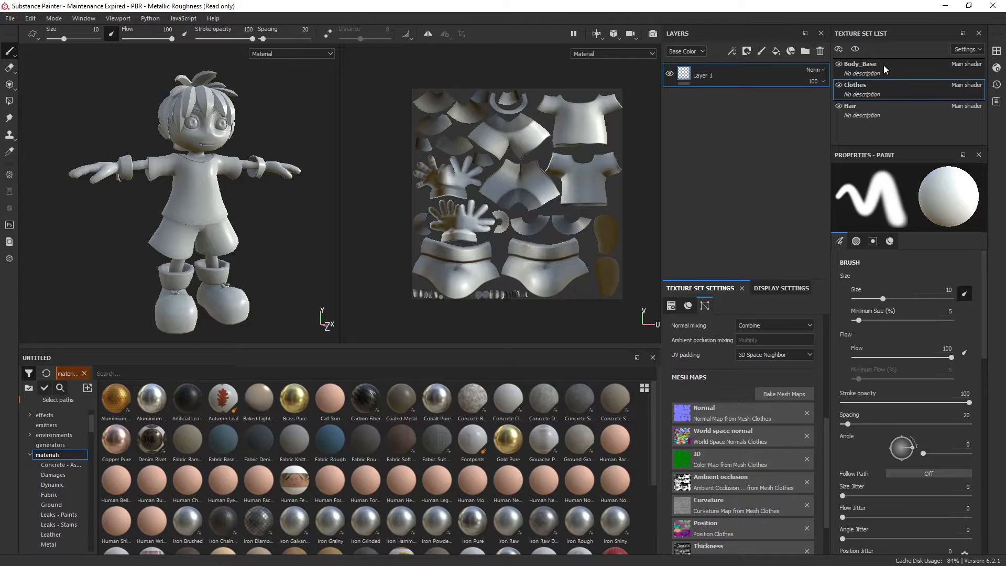
pyautogui.keyDown('alt'); pyautogui.moveTo(229, 161); pyautogui.dragTo(234, 177, button='right'); pyautogui.keyUp('alt')
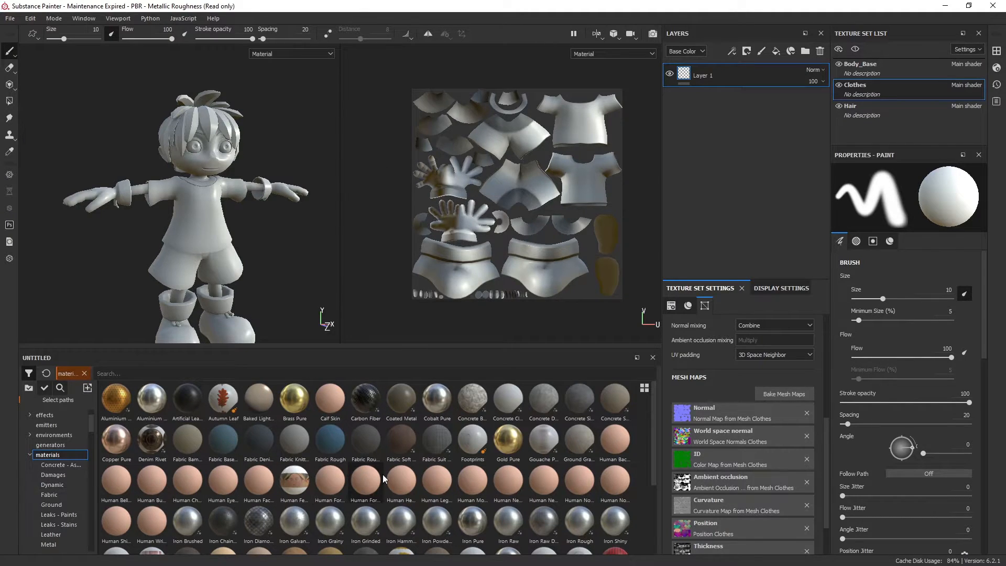
pyautogui.scroll(-3, 382, 473)
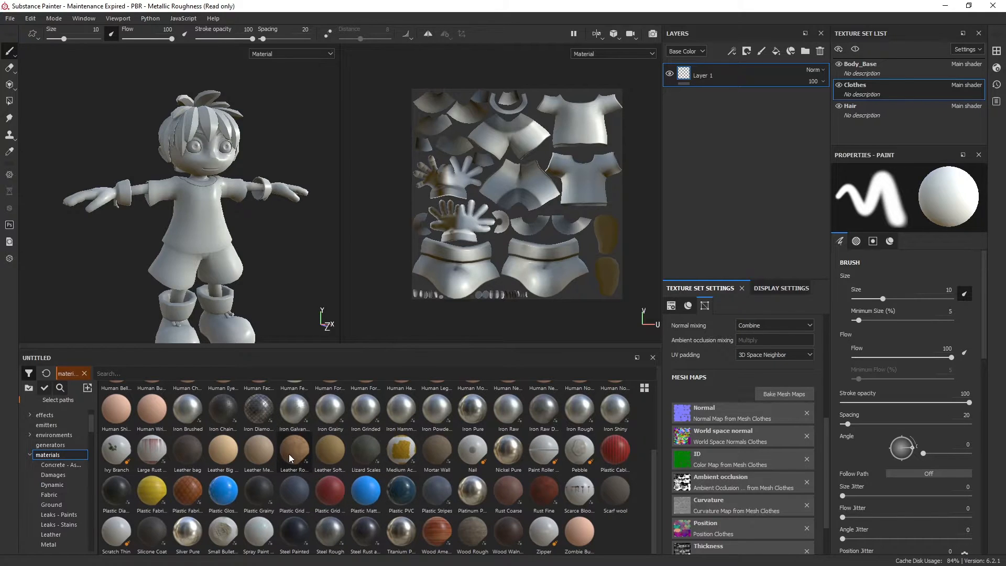
# Add the Leather Medium Grain material as a fill layer above Layer 1 in the Clothes texture set
pyautogui.moveTo(289, 456)
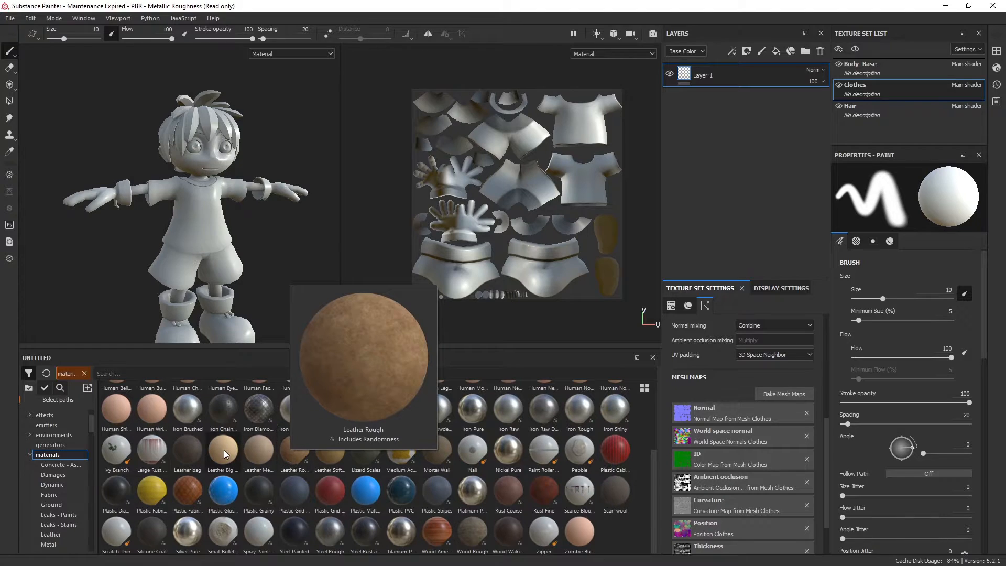
pyautogui.moveTo(224, 450)
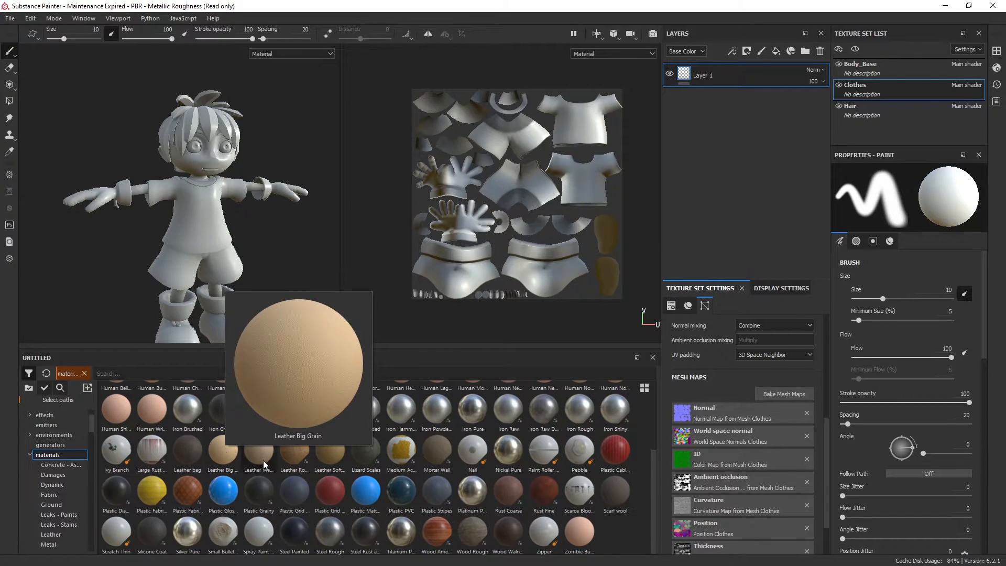
pyautogui.moveTo(319, 461)
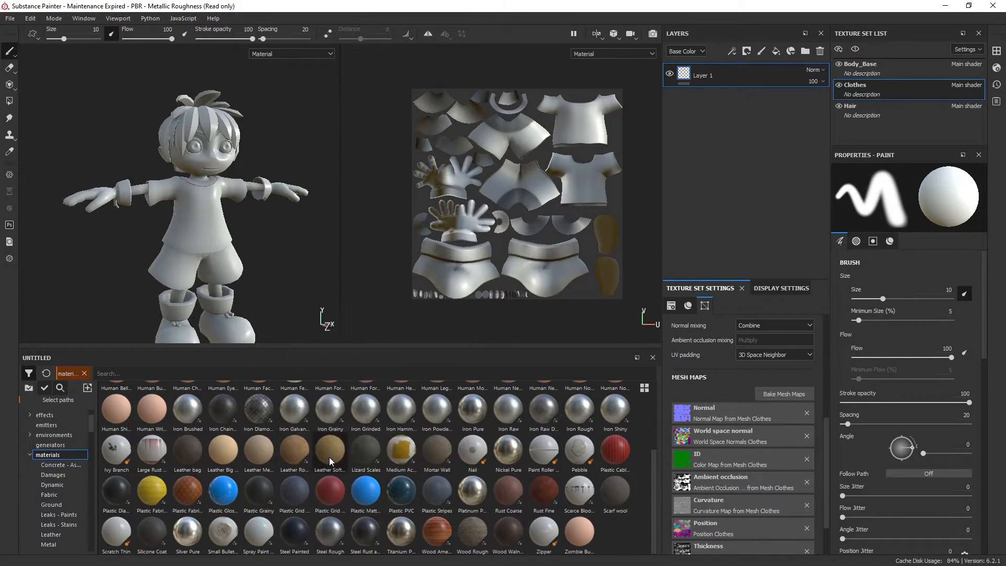
pyautogui.moveTo(255, 452)
pyautogui.moveTo(255, 452); pyautogui.dragTo(731, 65)
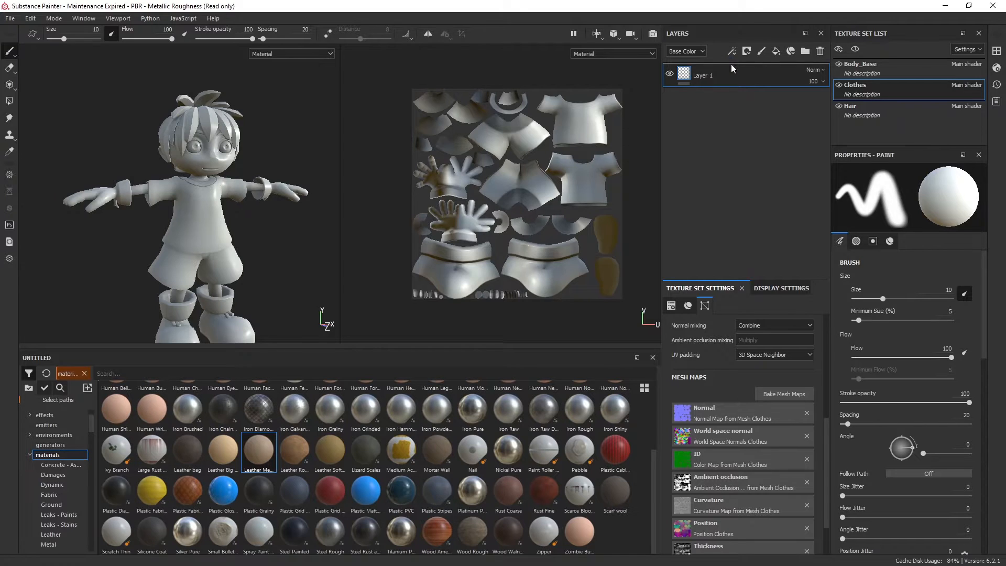
pyautogui.moveTo(731, 64); pyautogui.dragTo(730, 64)
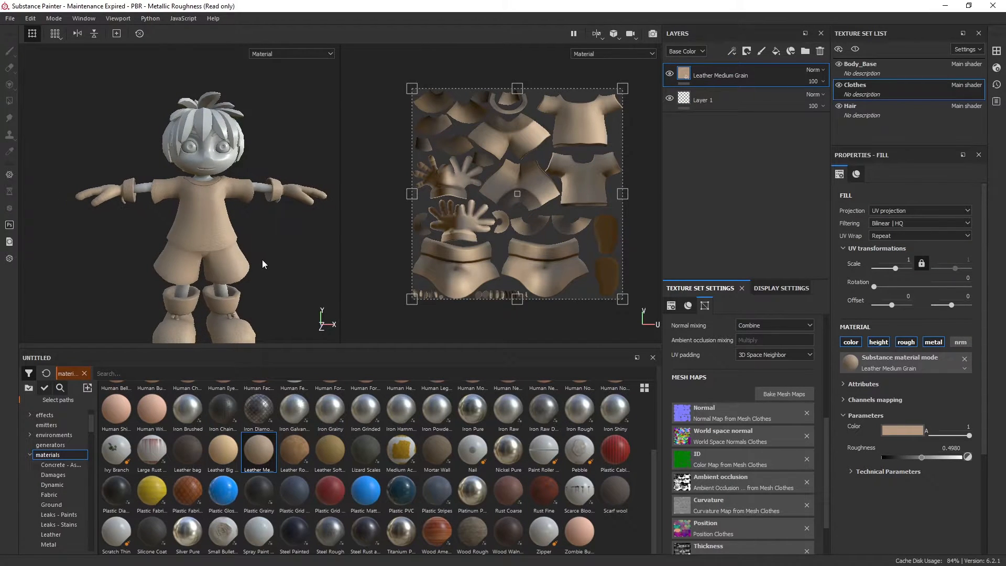
# Examine the leather material on the clothes from several angles with the UV transform handles hidden
pyautogui.keyDown('alt'); pyautogui.moveTo(256, 222); pyautogui.dragTo(262, 292, button='right'); pyautogui.keyUp('alt')
pyautogui.keyDown('alt'); pyautogui.moveTo(263, 292); pyautogui.dragTo(310, 293); pyautogui.keyUp('alt')
pyautogui.keyDown('alt'); pyautogui.moveTo(310, 294); pyautogui.dragTo(272, 213, button='middle'); pyautogui.keyUp('alt')
pyautogui.keyDown('alt'); pyautogui.moveTo(272, 214); pyautogui.dragTo(284, 237, button='right'); pyautogui.keyUp('alt')
pyautogui.keyDown('alt'); pyautogui.moveTo(284, 237); pyautogui.dragTo(220, 280); pyautogui.keyUp('alt')
pyautogui.moveTo(228, 294)
pyautogui.keyDown('alt'); pyautogui.mouseDown(button='middle')
pyautogui.moveTo(231, 259)
pyautogui.moveTo(234, 283)
pyautogui.mouseUp(button='middle'); pyautogui.keyUp('alt')
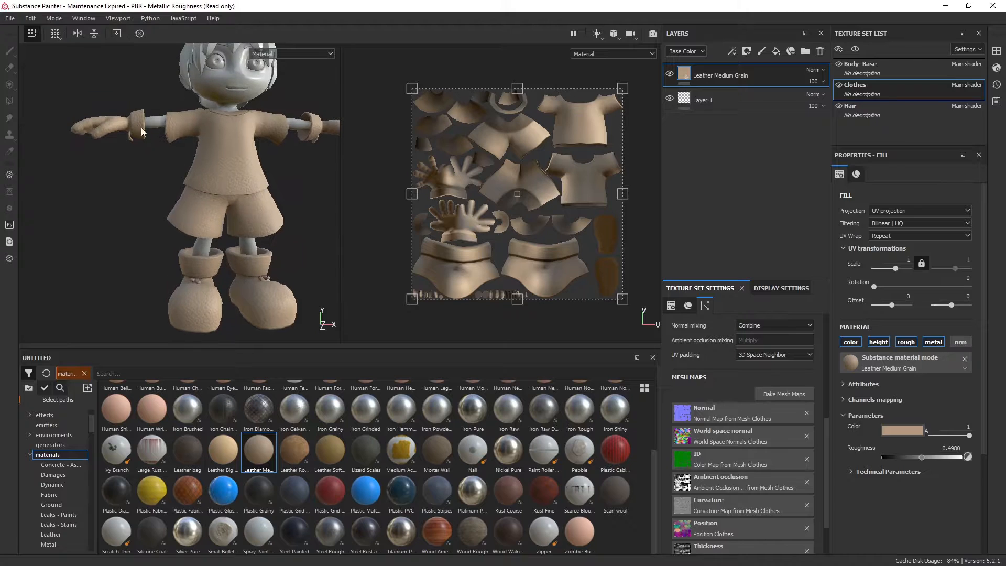
pyautogui.keyDown('alt'); pyautogui.moveTo(261, 213); pyautogui.dragTo(257, 225, button='middle'); pyautogui.keyUp('alt')
pyautogui.keyDown('alt'); pyautogui.moveTo(257, 225); pyautogui.dragTo(270, 211, button='right'); pyautogui.keyUp('alt')
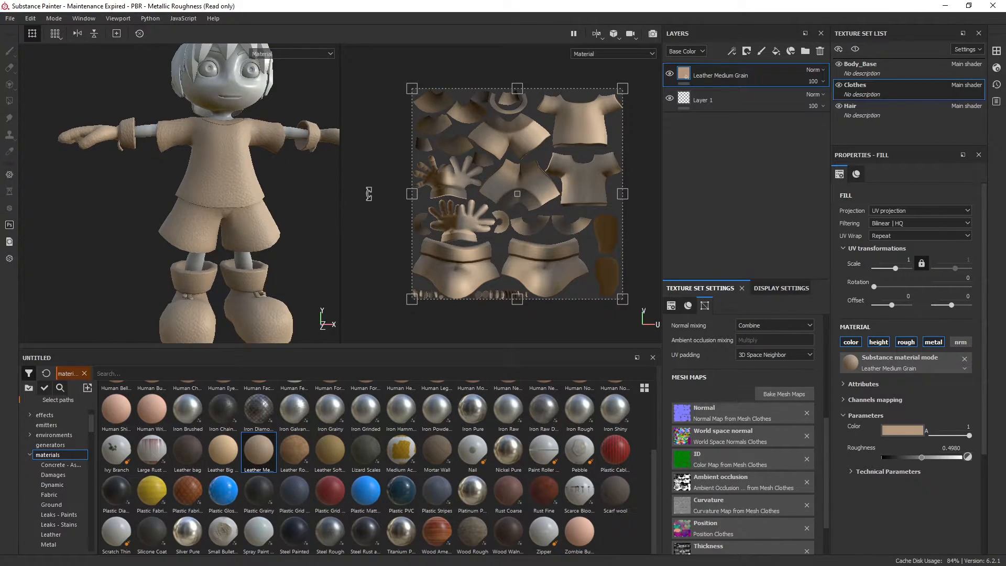
pyautogui.press('q')
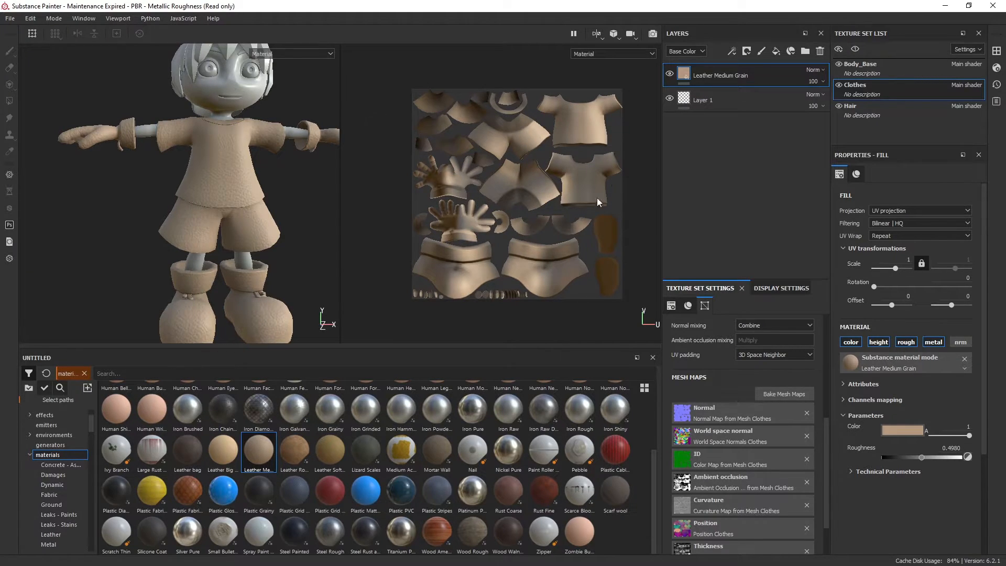
pyautogui.scroll(-2, 253, 176)
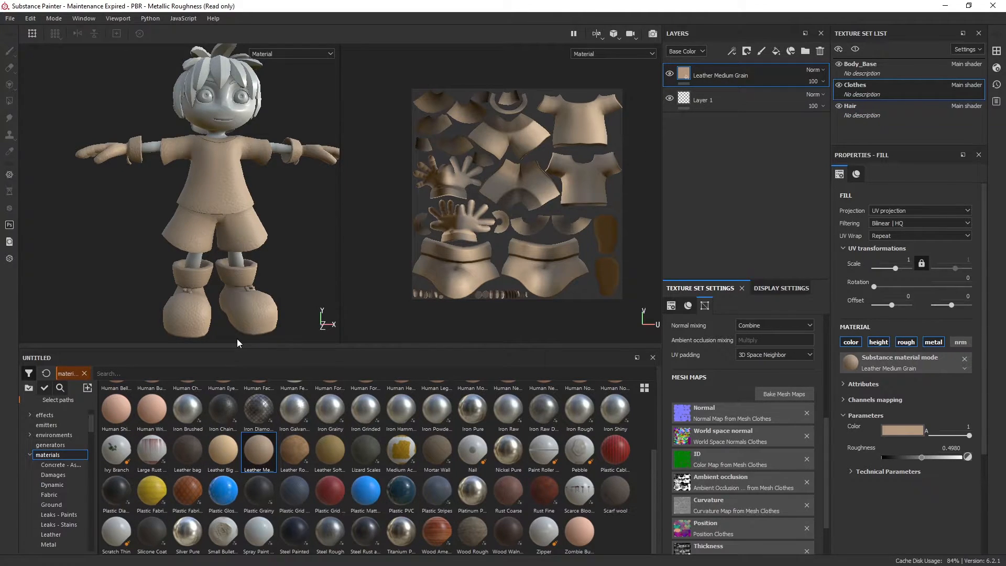
pyautogui.keyDown('alt'); pyautogui.moveTo(262, 191); pyautogui.dragTo(238, 200, button='middle'); pyautogui.keyUp('alt')
pyautogui.keyDown('alt'); pyautogui.moveTo(238, 200); pyautogui.dragTo(255, 202); pyautogui.keyUp('alt')
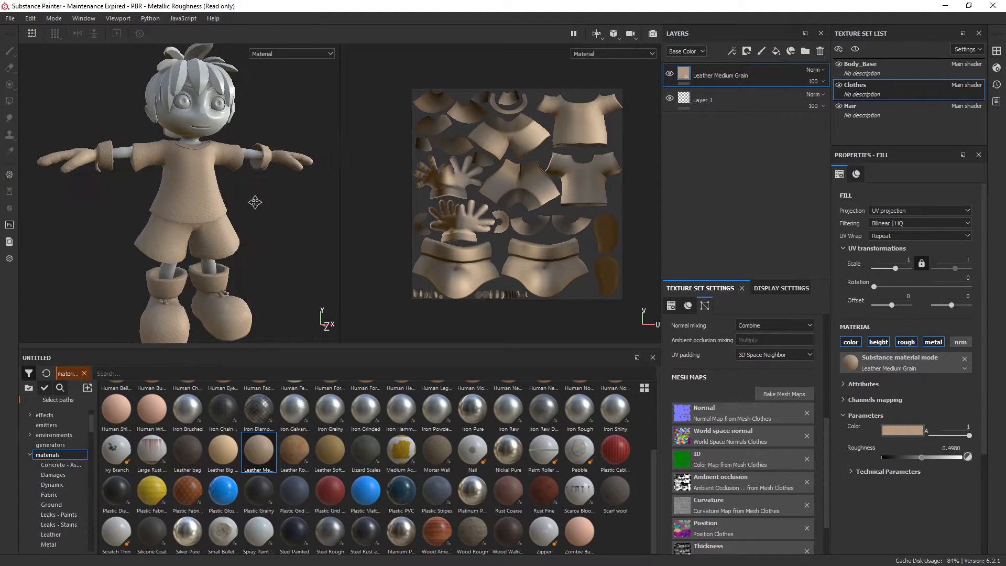
pyautogui.keyDown('alt'); pyautogui.moveTo(256, 202); pyautogui.dragTo(260, 204, button='middle'); pyautogui.keyUp('alt')
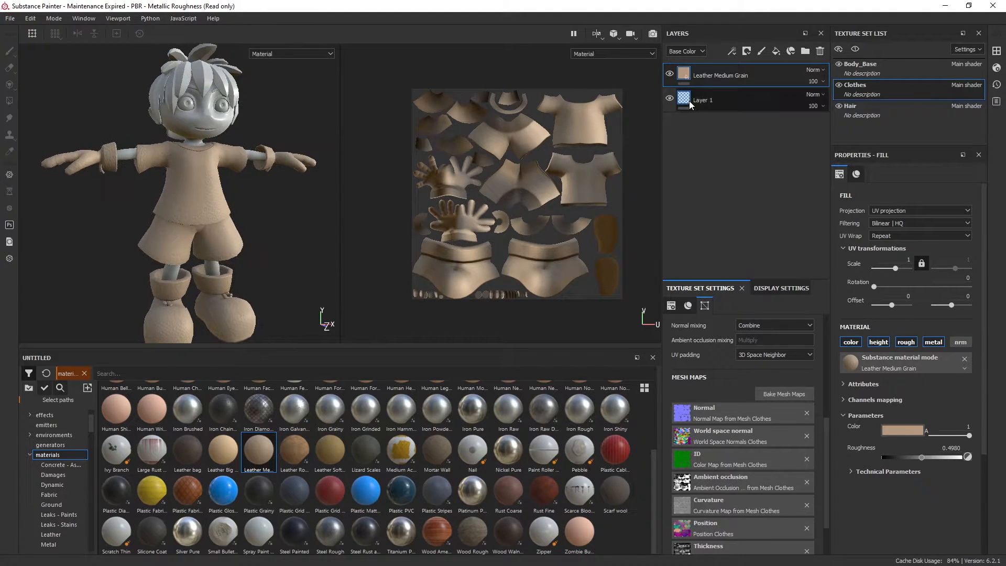
# Create a layer folder named Gloves and move the Leather Medium Grain layer into it
pyautogui.click(809, 52)
pyautogui.doubleClick(718, 77)
pyautogui.write('Gloves')
pyautogui.press('Return')
pyautogui.moveTo(719, 97); pyautogui.dragTo(727, 72)
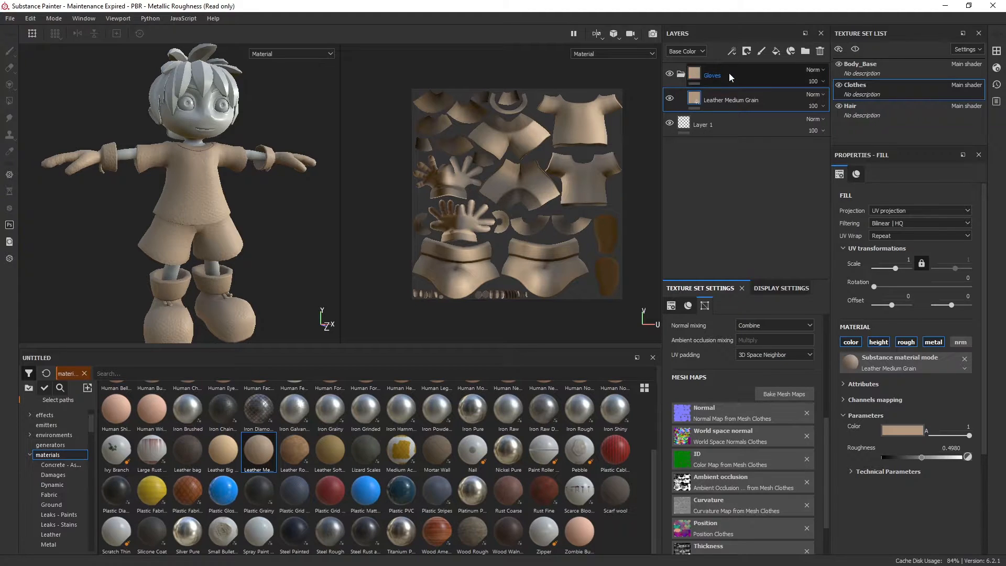
# Add a black mask to the Gloves folder
pyautogui.keyDown('alt'); pyautogui.moveTo(134, 223); pyautogui.dragTo(383, 162); pyautogui.keyUp('alt')
pyautogui.click(749, 76)
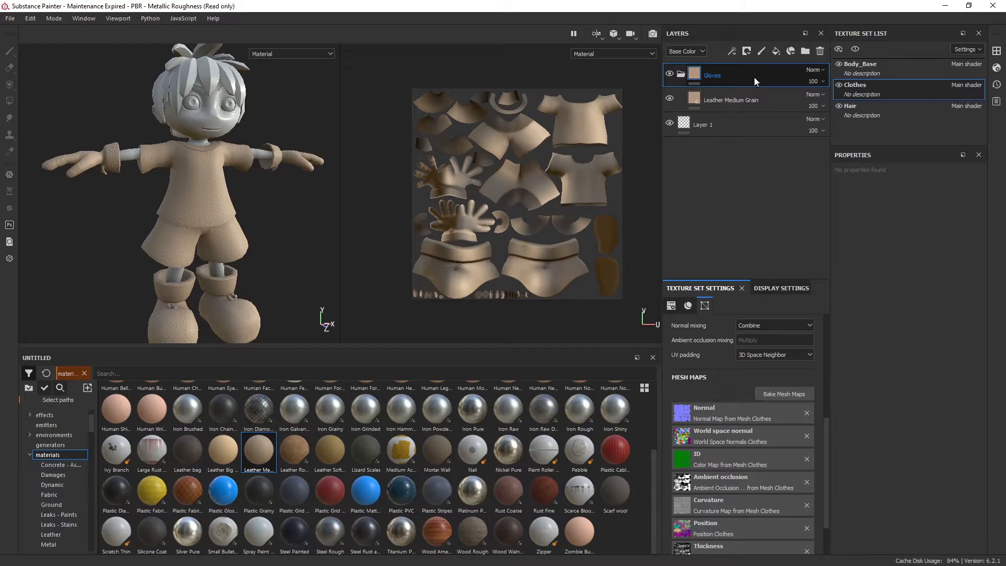
pyautogui.rightClick(755, 79)
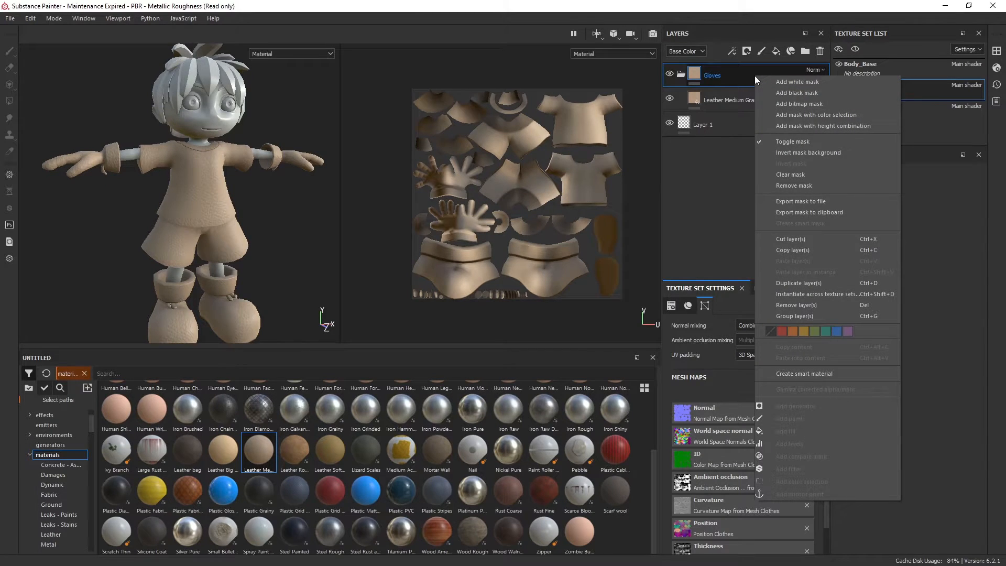
pyautogui.click(783, 92)
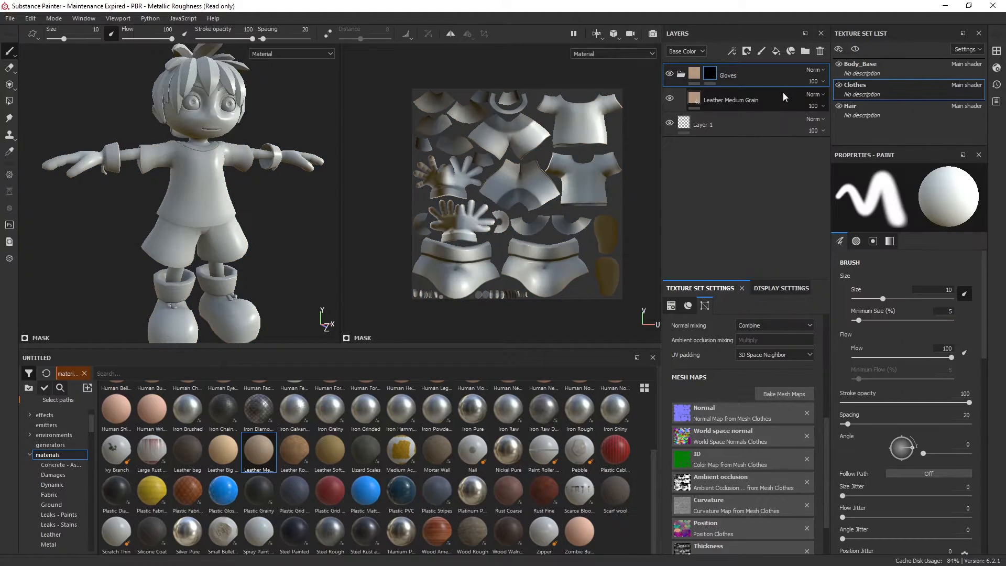
pyautogui.keyDown('alt'); pyautogui.moveTo(240, 176); pyautogui.dragTo(261, 187); pyautogui.keyUp('alt')
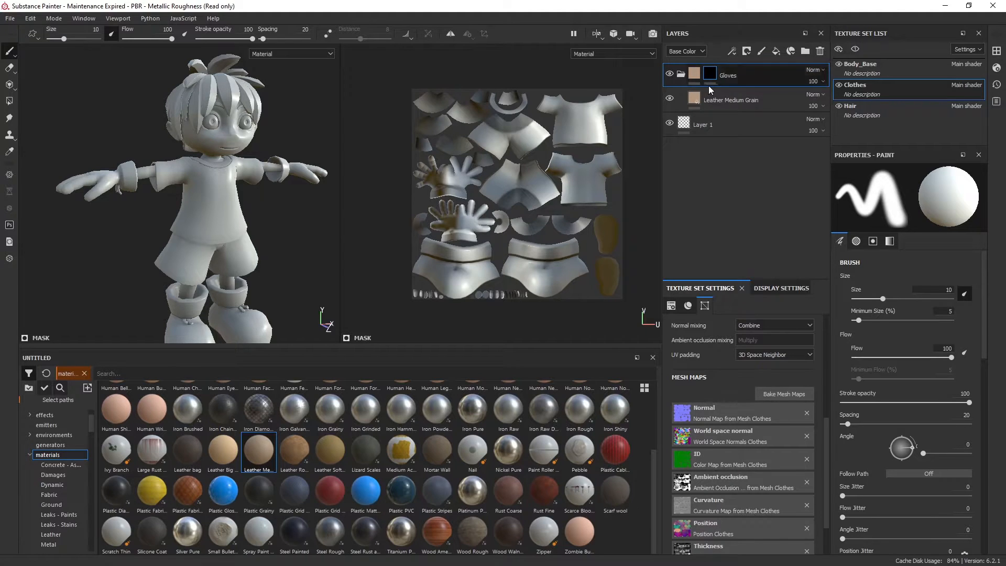
# Switch the Gloves folder's mask to white and return it to black
pyautogui.rightClick(749, 74)
pyautogui.click(709, 72)
pyautogui.rightClick(710, 73)
pyautogui.click(730, 76)
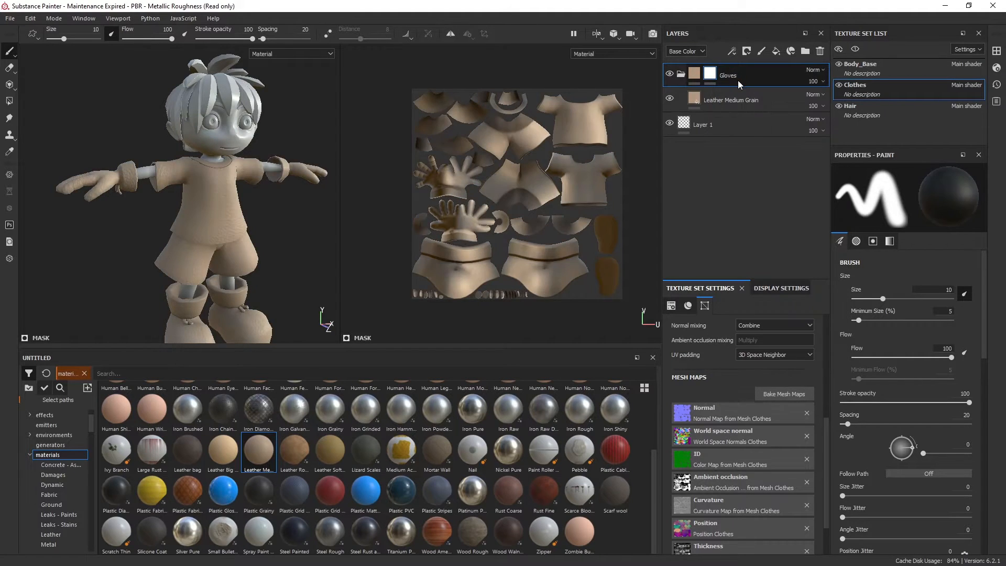
pyautogui.keyDown('alt'); pyautogui.moveTo(286, 223); pyautogui.dragTo(299, 222); pyautogui.keyUp('alt')
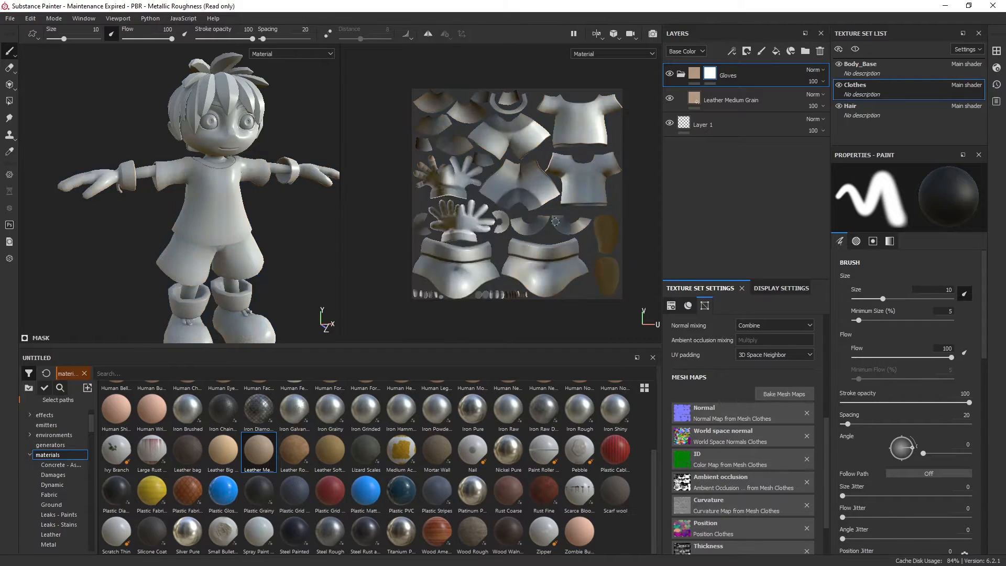
pyautogui.rightClick(711, 75)
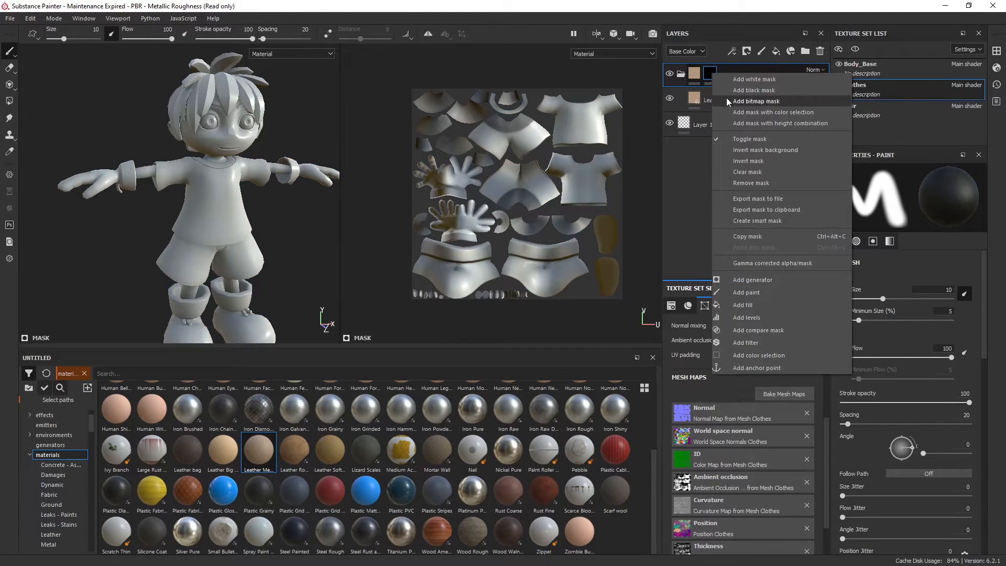
pyautogui.click(706, 12)
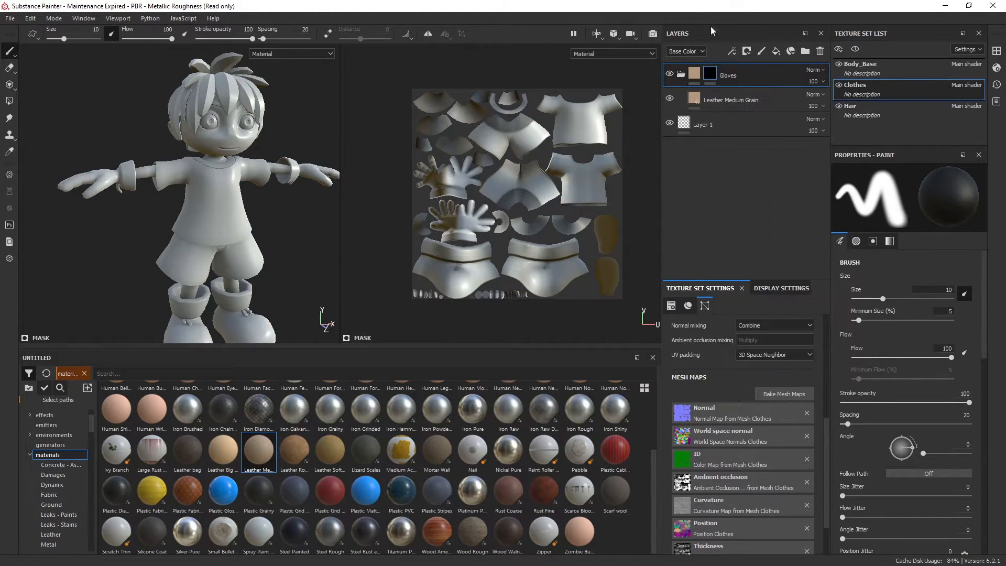
# Activate the Polygon Fill tool on the Gloves folder's mask with the fill color at white (1)
pyautogui.click(694, 76)
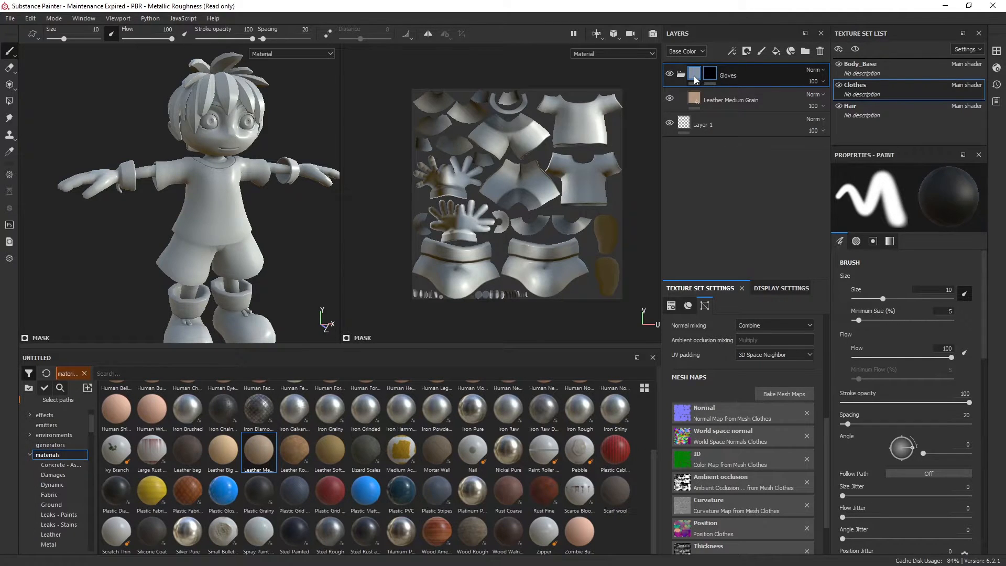
pyautogui.click(710, 75)
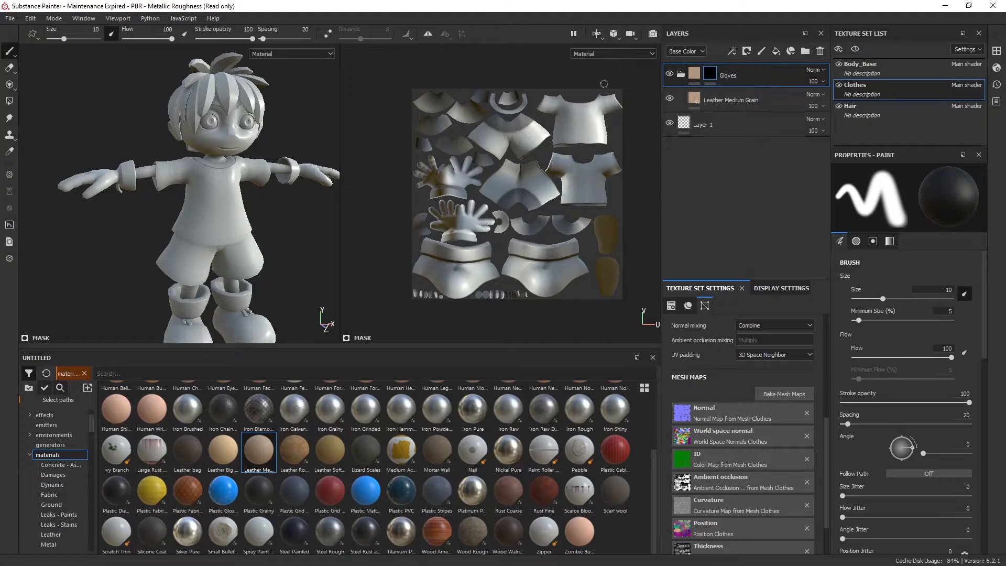
pyautogui.click(10, 102)
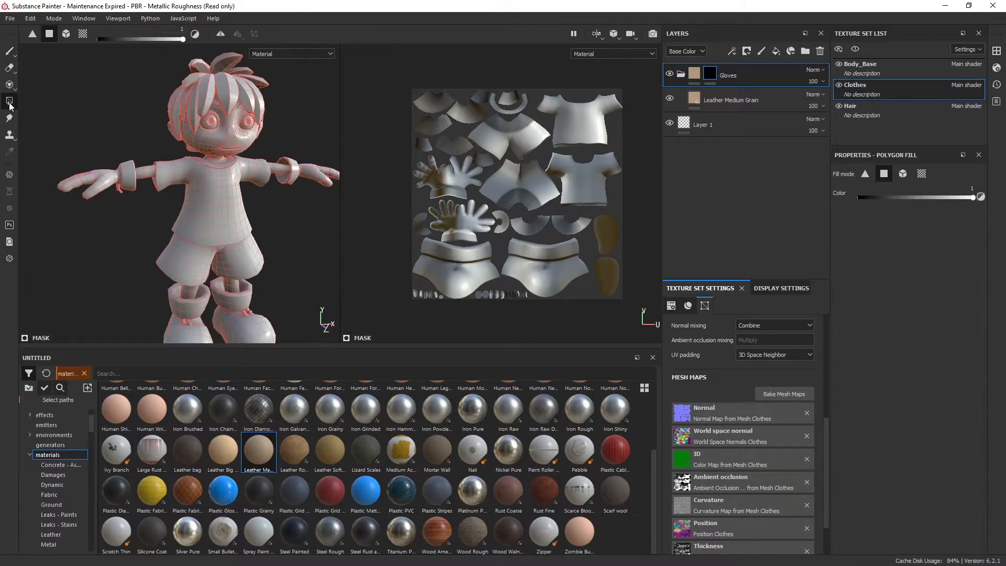
pyautogui.scroll(3, 254, 199)
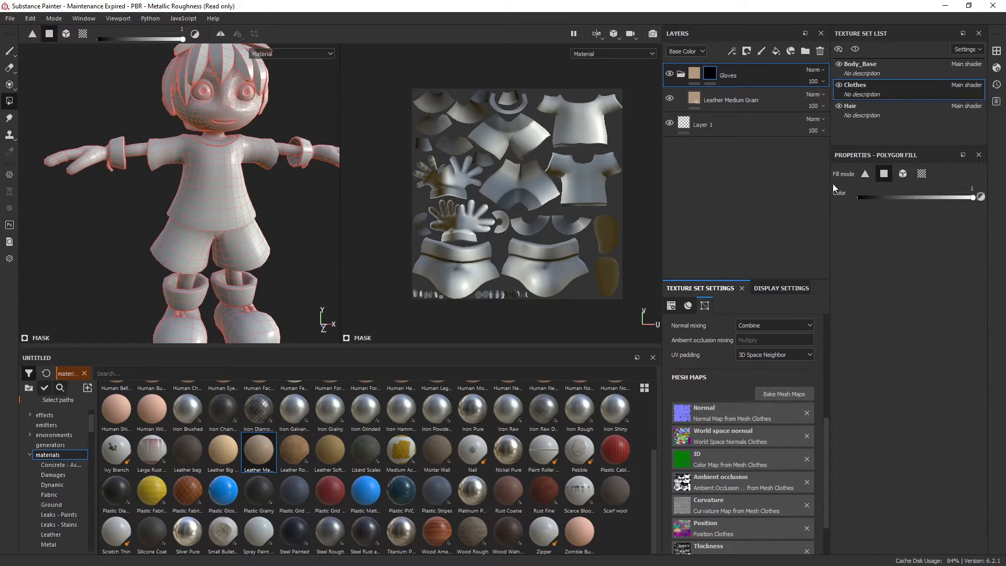
pyautogui.moveTo(970, 198)
pyautogui.mouseDown()
pyautogui.moveTo(883, 198)
pyautogui.moveTo(984, 199)
pyautogui.mouseUp()
# Try revealing the leather on the character's left hand with quad polygon fill, and undo the fills
pyautogui.keyDown('alt'); pyautogui.moveTo(259, 184); pyautogui.dragTo(247, 240); pyautogui.keyUp('alt')
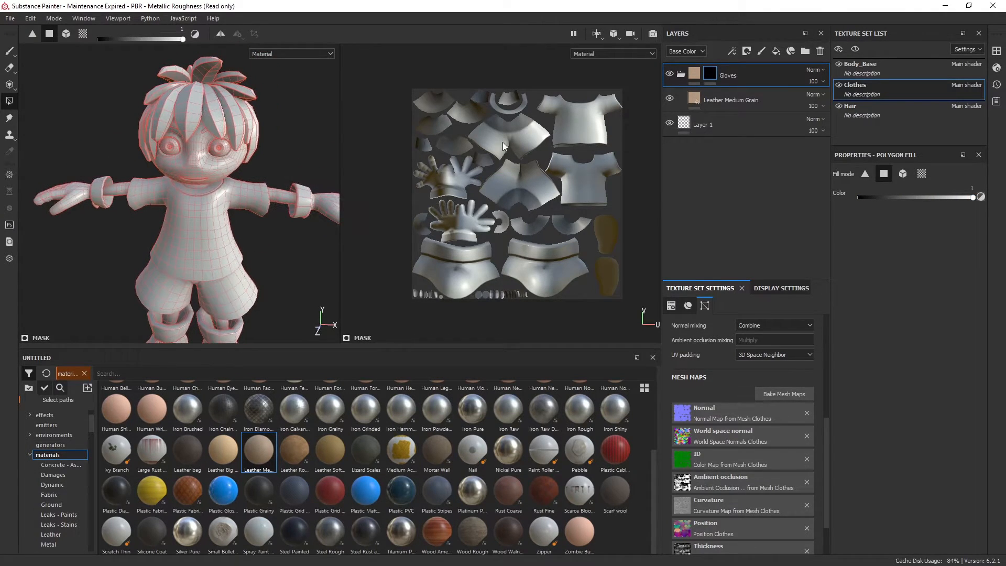
pyautogui.keyDown('alt'); pyautogui.moveTo(310, 218); pyautogui.dragTo(204, 189, button='middle'); pyautogui.keyUp('alt')
pyautogui.keyDown('alt'); pyautogui.moveTo(270, 218); pyautogui.dragTo(244, 225); pyautogui.keyUp('alt')
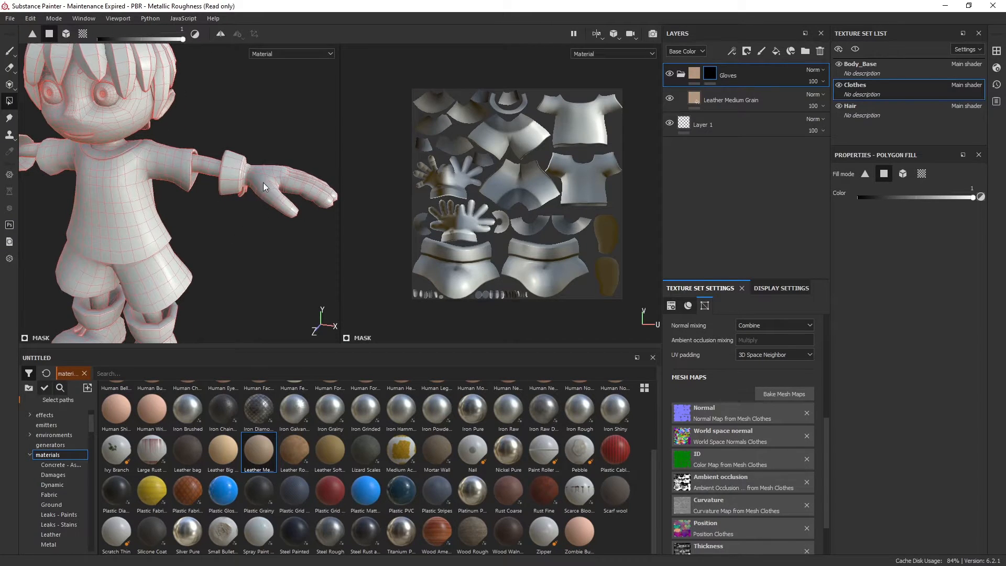
pyautogui.moveTo(279, 204); pyautogui.dragTo(318, 230)
pyautogui.keyDown('alt'); pyautogui.moveTo(265, 114); pyautogui.dragTo(247, 124, button='middle'); pyautogui.keyUp('alt')
pyautogui.keyDown('alt'); pyautogui.moveTo(246, 124); pyautogui.dragTo(314, 262, button='right'); pyautogui.keyUp('alt')
pyautogui.keyDown('alt'); pyautogui.moveTo(314, 262); pyautogui.dragTo(191, 265, button='middle'); pyautogui.keyUp('alt')
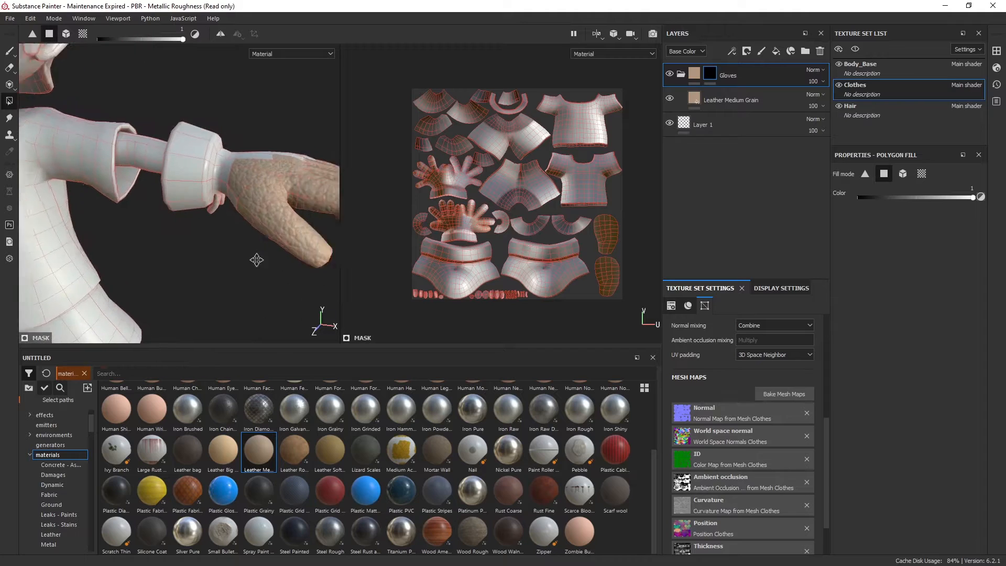
pyautogui.keyDown('alt'); pyautogui.moveTo(191, 265); pyautogui.dragTo(218, 230, button='right'); pyautogui.keyUp('alt')
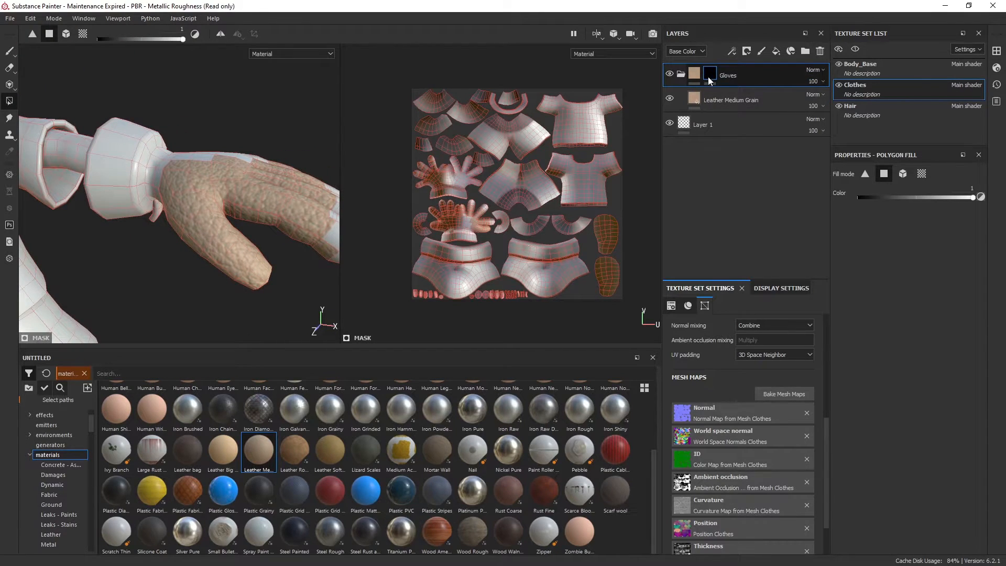
pyautogui.keyDown('alt'); pyautogui.moveTo(255, 255); pyautogui.dragTo(257, 214); pyautogui.keyUp('alt')
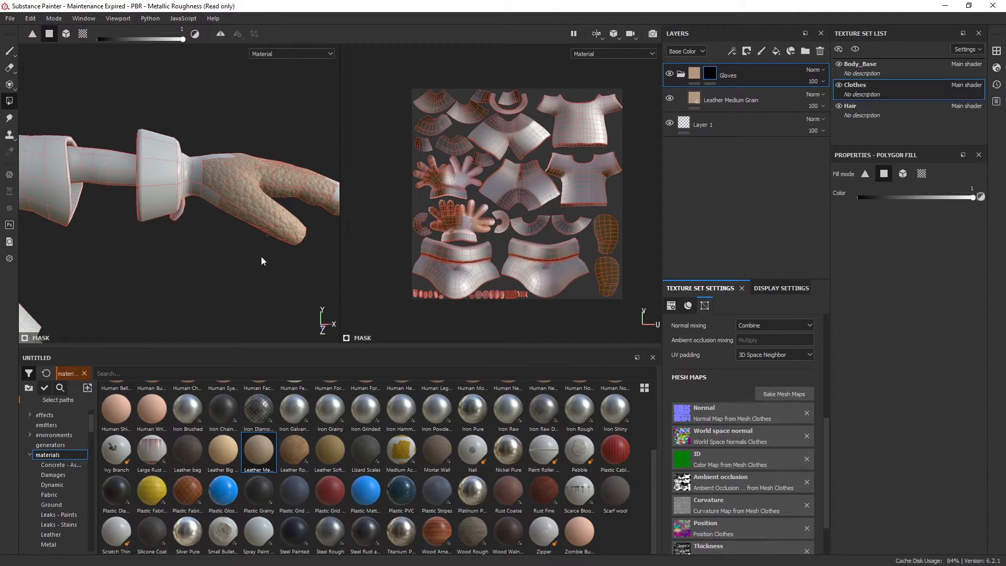
pyautogui.moveTo(141, 130); pyautogui.dragTo(219, 229)
pyautogui.hotkey('ctrl', 'z')
pyautogui.hotkey('ctrl', 'z')
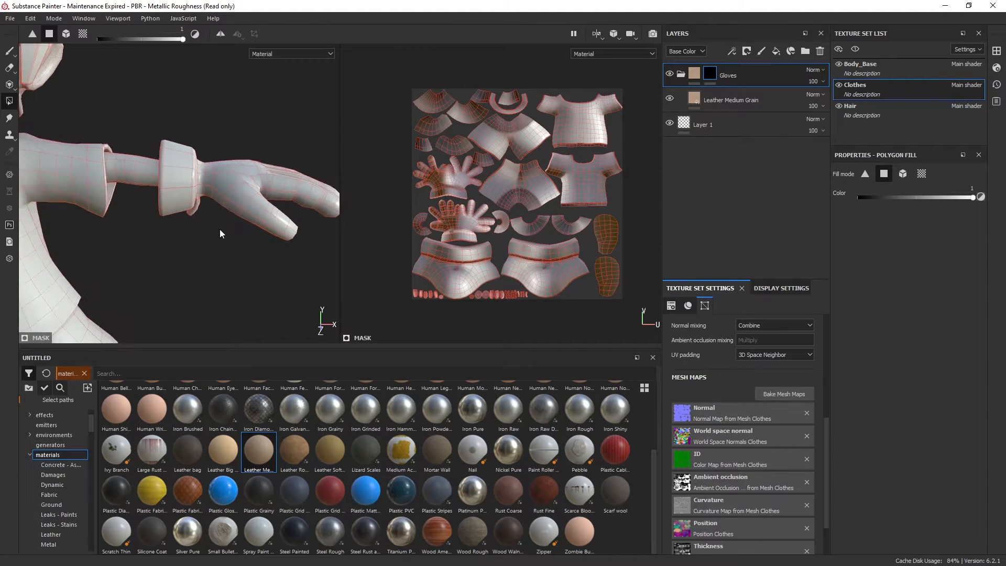
# Try triangle fill on the same glove, undo it, and return to the quad fill mode
pyautogui.keyDown('alt'); pyautogui.moveTo(220, 230); pyautogui.dragTo(271, 216, button='middle'); pyautogui.keyUp('alt')
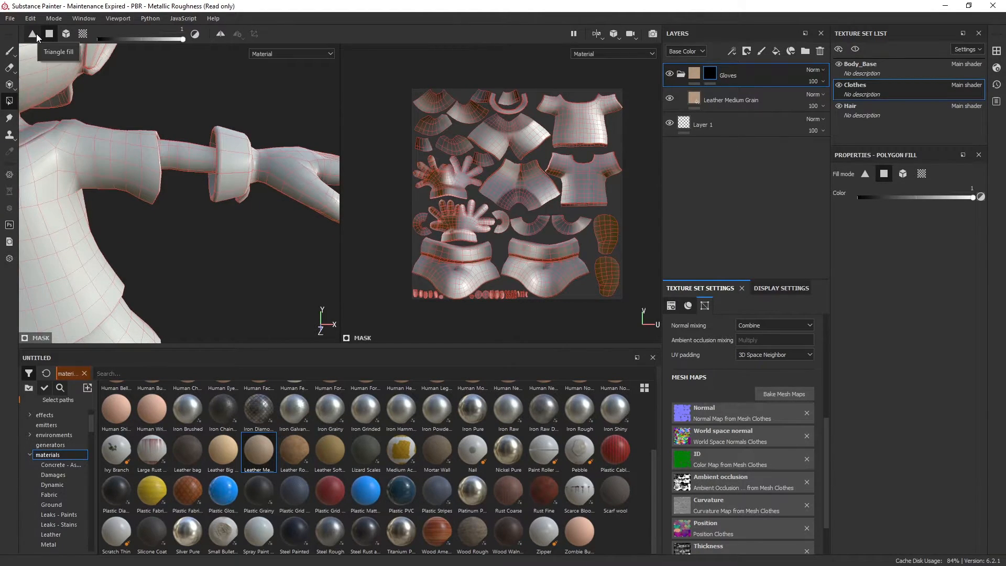
pyautogui.click(32, 34)
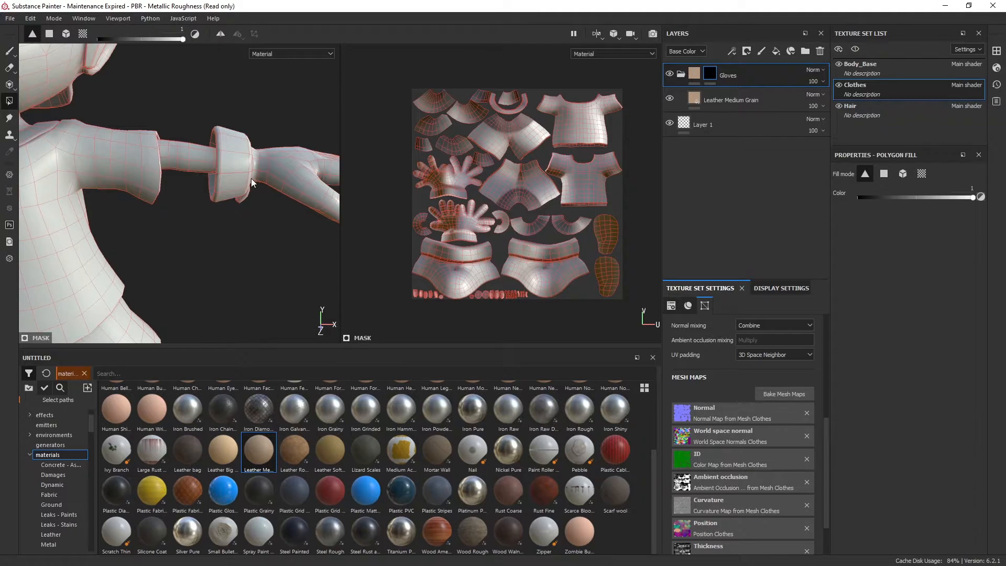
pyautogui.moveTo(289, 189); pyautogui.dragTo(307, 194)
pyautogui.hotkey('ctrl', 'z')
pyautogui.click(51, 36)
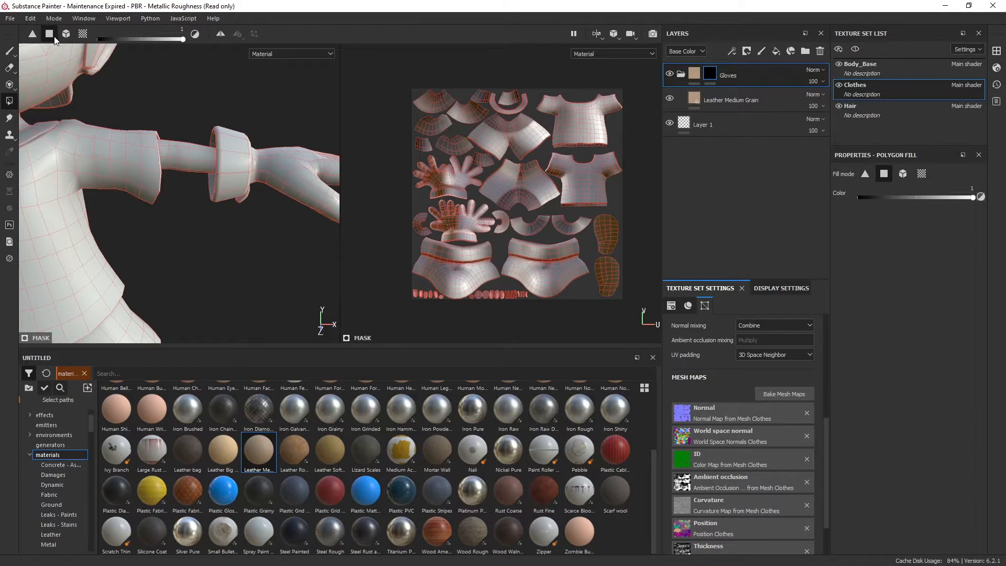
# Reveal the leather on the character's left glove and its cuff in the mask using mesh fill
pyautogui.click(65, 35)
pyautogui.scroll(-3, 251, 183)
pyautogui.moveTo(251, 183)
pyautogui.keyDown('alt'); pyautogui.mouseDown()
pyautogui.moveTo(241, 211)
pyautogui.moveTo(224, 212)
pyautogui.moveTo(247, 168)
pyautogui.mouseUp(); pyautogui.keyUp('alt')
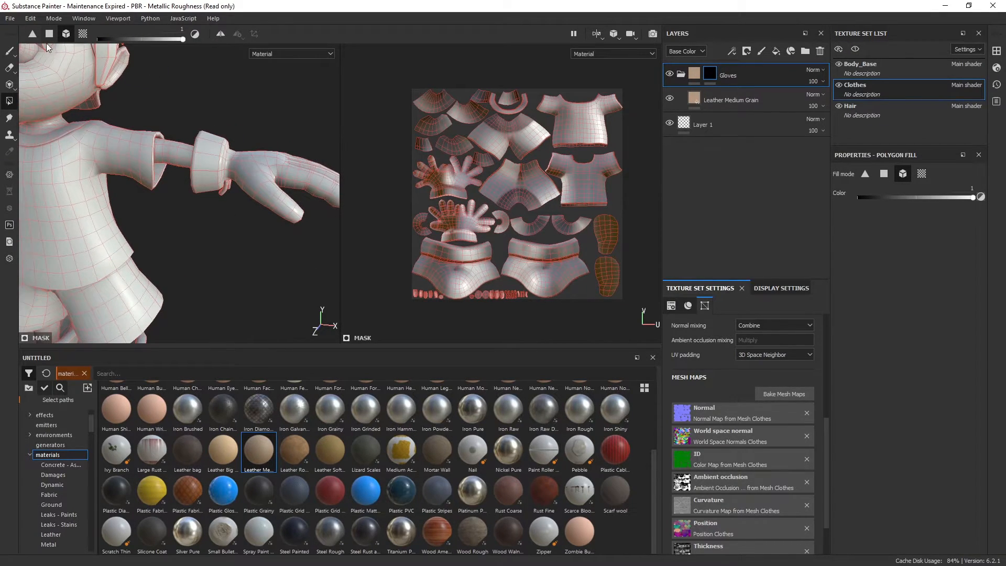
pyautogui.click(253, 173)
pyautogui.keyDown('alt'); pyautogui.moveTo(252, 249); pyautogui.dragTo(228, 236); pyautogui.keyUp('alt')
pyautogui.keyDown('alt'); pyautogui.moveTo(227, 236); pyautogui.dragTo(261, 268, button='right'); pyautogui.keyUp('alt')
pyautogui.keyDown('alt'); pyautogui.moveTo(261, 268); pyautogui.dragTo(222, 238); pyautogui.keyUp('alt')
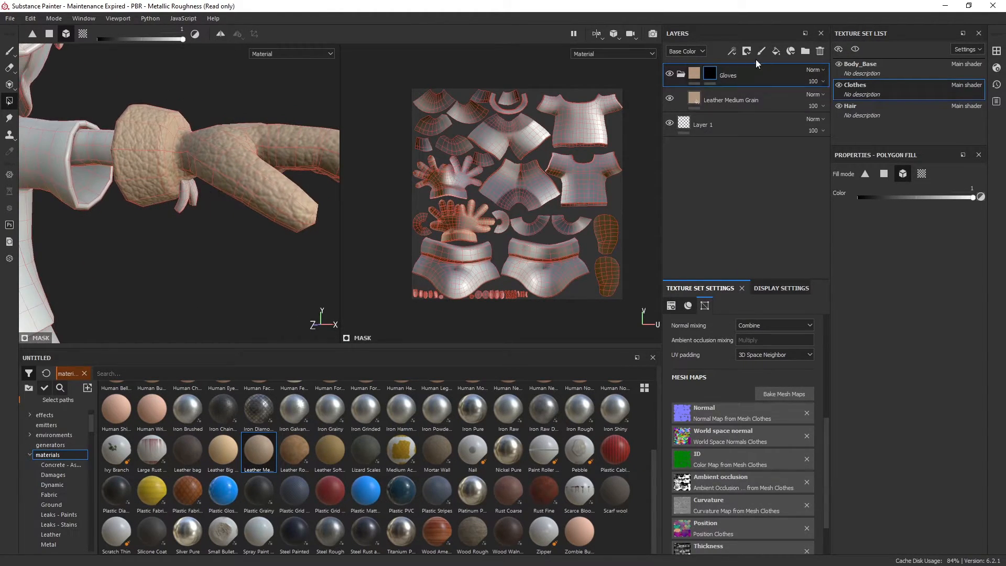
# Reveal the leather on the character's right glove and its cuff in the Gloves mask using mesh fill
pyautogui.click(709, 75)
pyautogui.keyDown('alt'); pyautogui.moveTo(196, 209); pyautogui.dragTo(220, 172); pyautogui.keyUp('alt')
pyautogui.scroll(4, 234, 162)
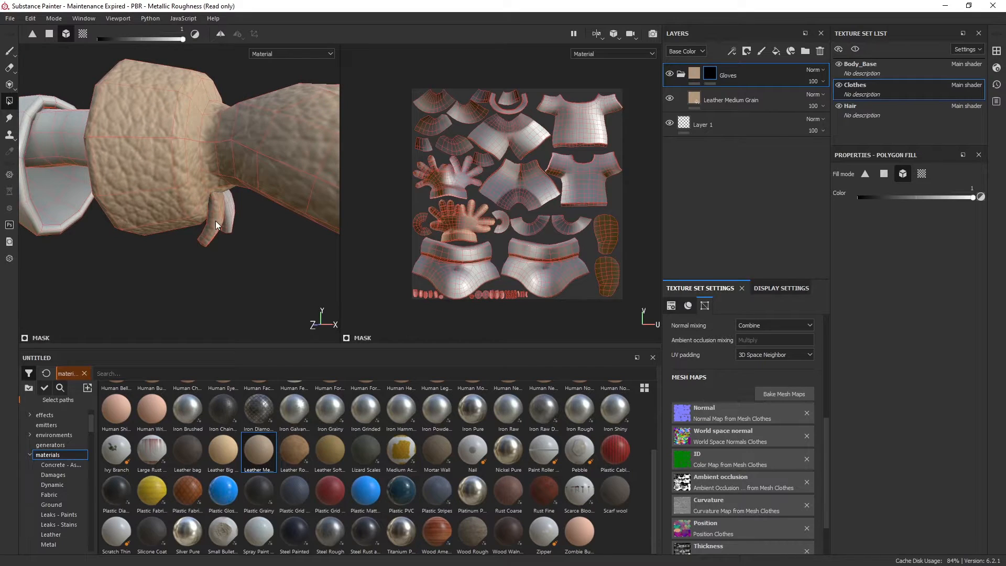
pyautogui.keyDown('alt'); pyautogui.moveTo(268, 262); pyautogui.dragTo(188, 193); pyautogui.keyUp('alt')
pyautogui.scroll(-3, 277, 234)
pyautogui.scroll(2, 188, 193)
pyautogui.keyDown('alt'); pyautogui.moveTo(138, 202); pyautogui.dragTo(231, 179, button='middle'); pyautogui.keyUp('alt')
pyautogui.scroll(-5, 231, 178)
pyautogui.keyDown('alt'); pyautogui.moveTo(113, 168); pyautogui.dragTo(152, 175, button='middle'); pyautogui.keyUp('alt')
pyautogui.keyDown('alt'); pyautogui.moveTo(152, 175); pyautogui.dragTo(210, 174); pyautogui.keyUp('alt')
pyautogui.scroll(5, 211, 181)
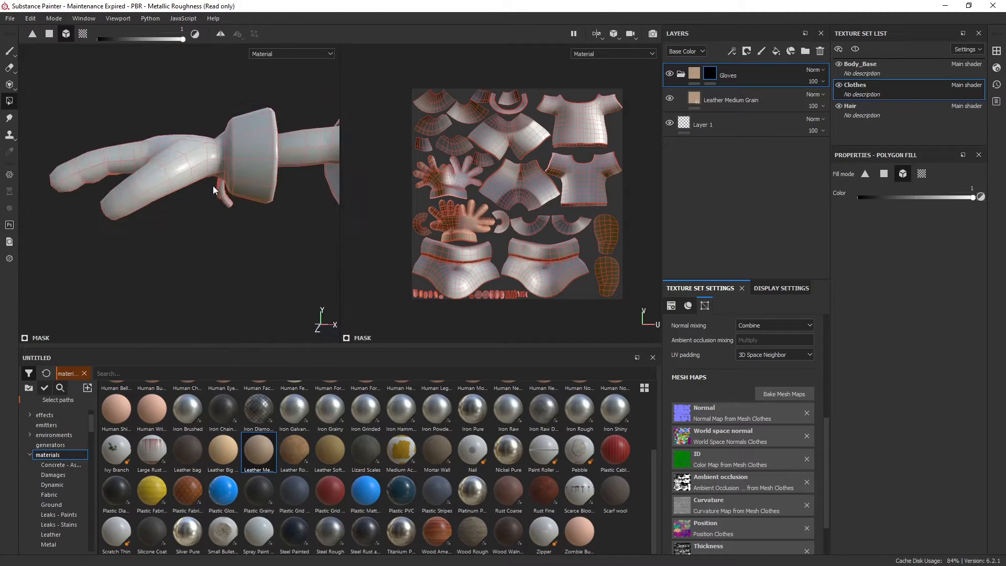
pyautogui.scroll(2, 213, 189)
pyautogui.keyDown('alt'); pyautogui.moveTo(227, 209); pyautogui.dragTo(255, 223); pyautogui.keyUp('alt')
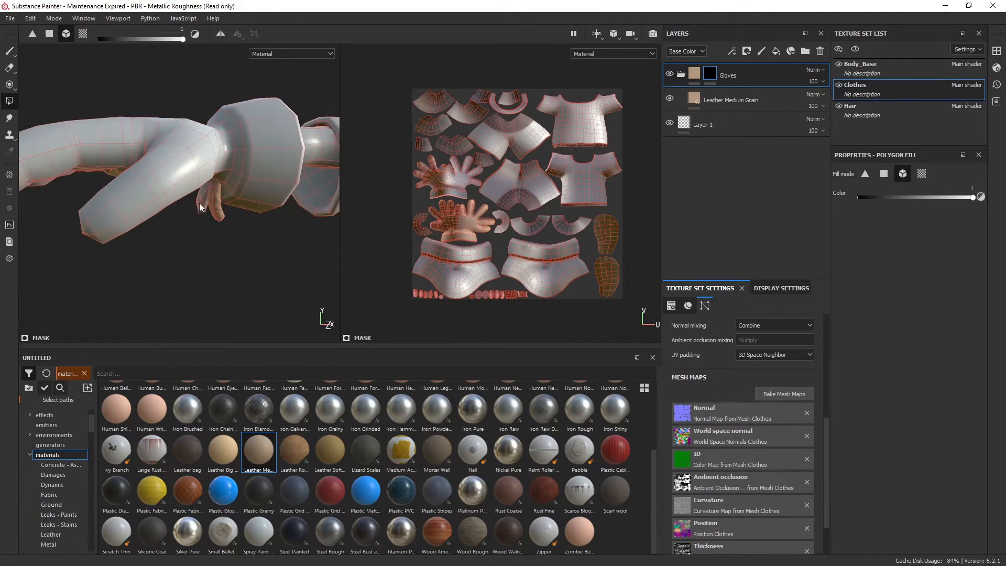
pyautogui.click(262, 158)
pyautogui.keyDown('alt'); pyautogui.moveTo(285, 190); pyautogui.dragTo(156, 225, button='middle'); pyautogui.keyUp('alt')
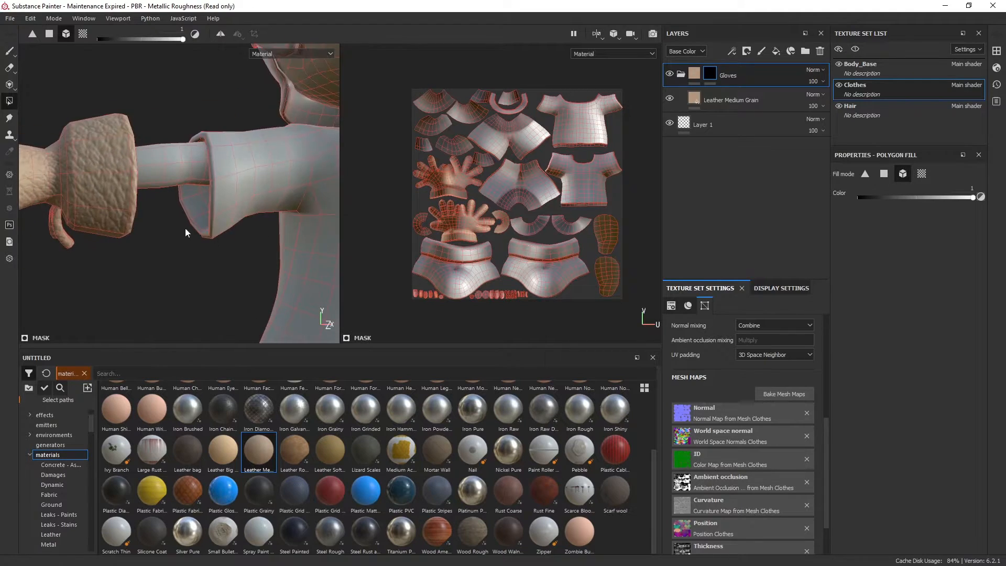
# Examine the leather on both gloves on the whole character without the mask wireframe
pyautogui.scroll(-3, 155, 225)
pyautogui.scroll(-3, 258, 187)
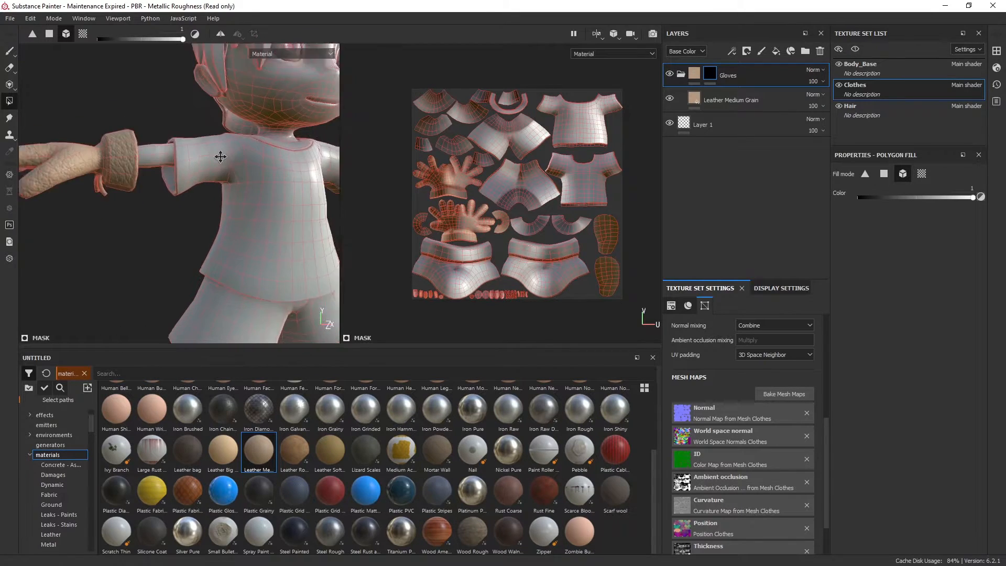
pyautogui.click(693, 74)
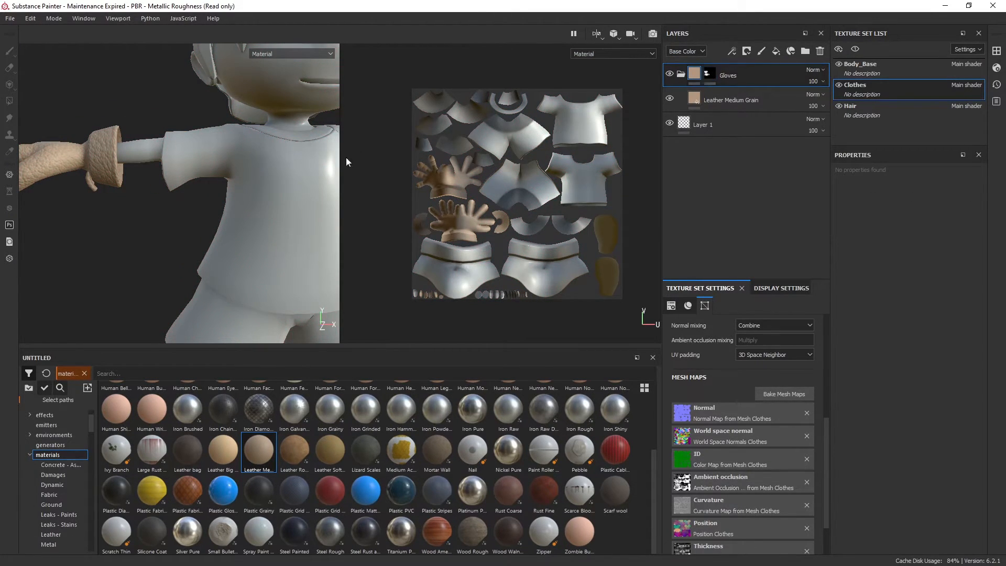
pyautogui.scroll(-3, 180, 141)
pyautogui.keyDown('alt'); pyautogui.moveTo(180, 140); pyautogui.dragTo(248, 197, button='middle'); pyautogui.keyUp('alt')
pyautogui.keyDown('alt'); pyautogui.moveTo(248, 196); pyautogui.dragTo(293, 215); pyautogui.keyUp('alt')
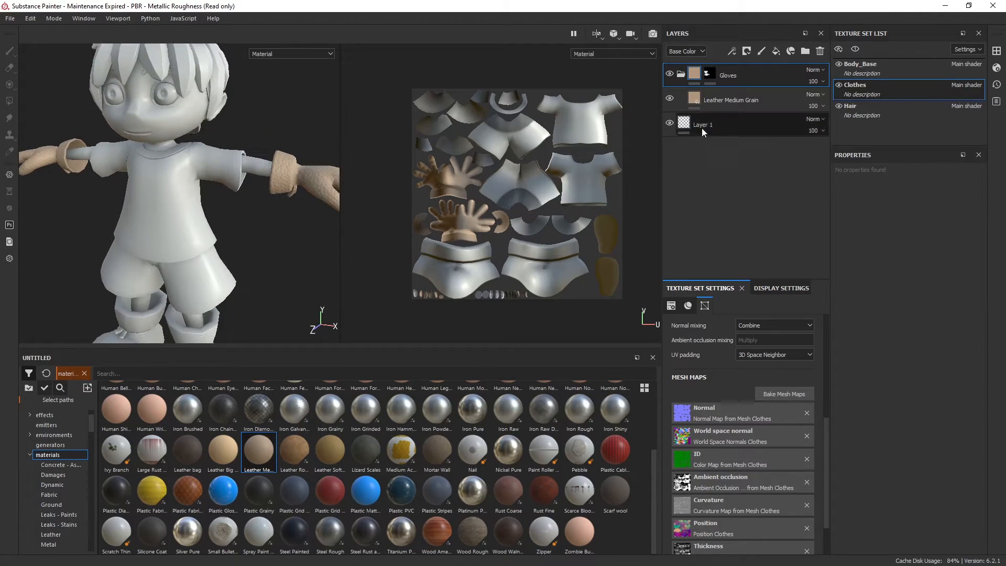
pyautogui.click(709, 73)
pyautogui.moveTo(266, 222)
pyautogui.keyDown('alt'); pyautogui.mouseDown()
pyautogui.moveTo(283, 181)
pyautogui.moveTo(217, 185)
pyautogui.moveTo(286, 152)
pyautogui.moveTo(303, 122)
pyautogui.mouseUp(); pyautogui.keyUp('alt')
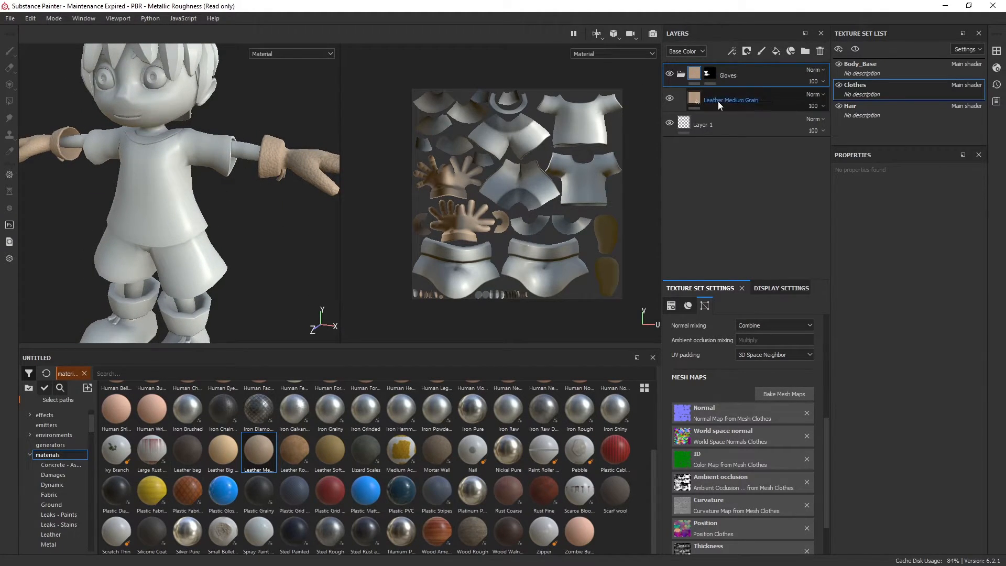
# Collapse the Gloves folder, and add a folder named Shirt above it with a black mask
pyautogui.click(681, 75)
pyautogui.click(804, 51)
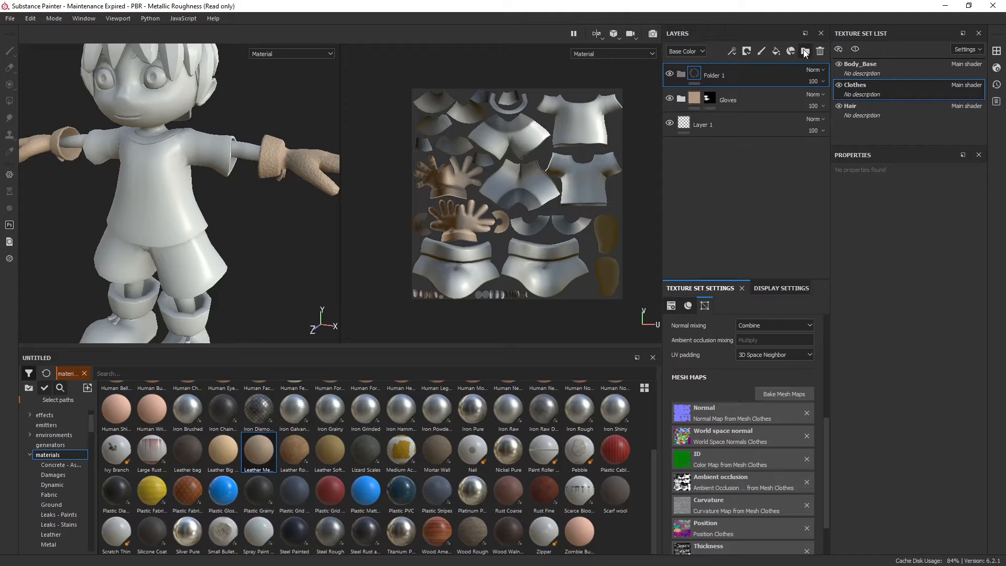
pyautogui.write('Shirt')
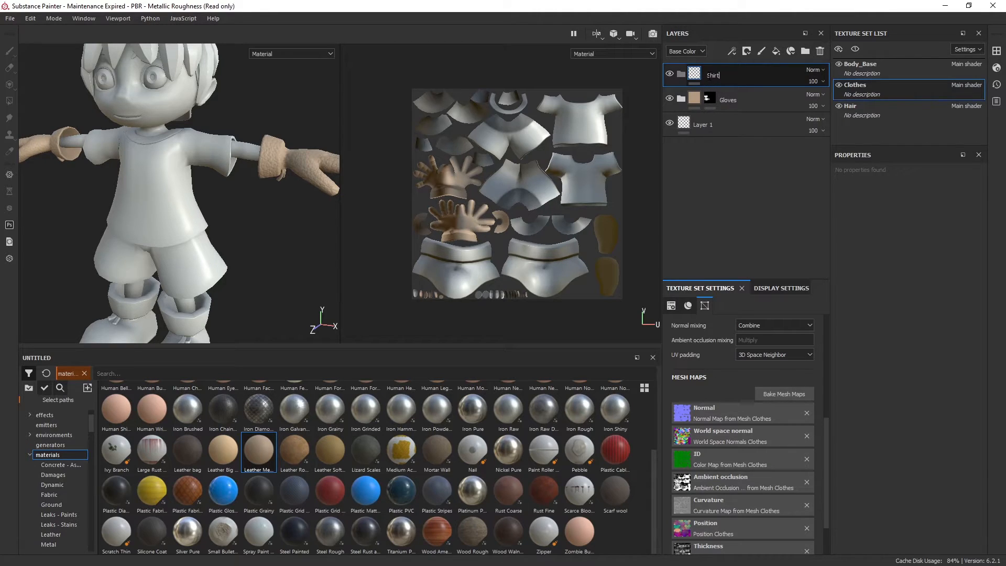
pyautogui.press('Return')
pyautogui.rightClick(743, 80)
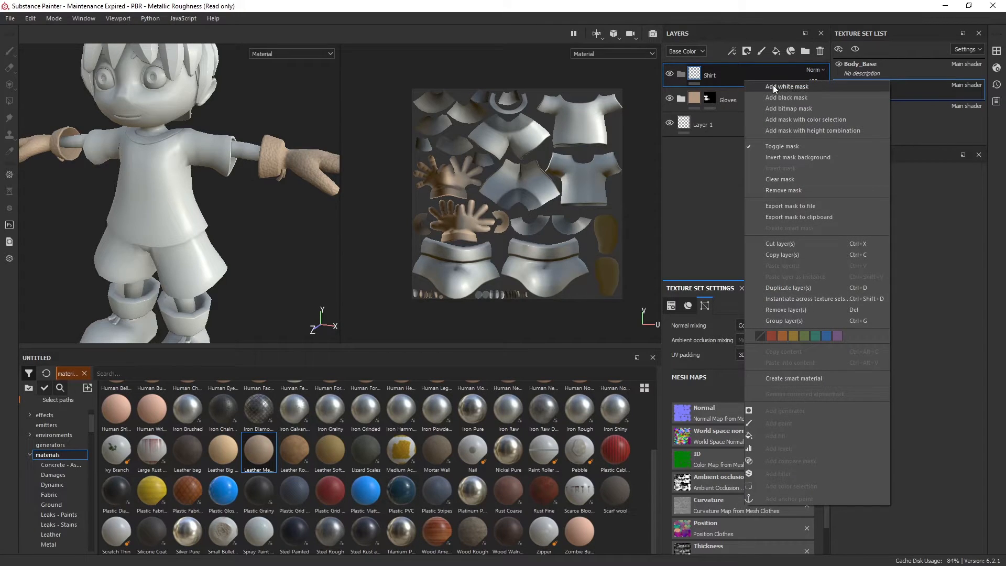
pyautogui.click(776, 98)
# Add the Fabric Rough material from the materials library to the Shirt folder
pyautogui.keyDown('alt'); pyautogui.moveTo(199, 181); pyautogui.dragTo(231, 156, button='middle'); pyautogui.keyUp('alt')
pyautogui.keyDown('alt'); pyautogui.moveTo(231, 156); pyautogui.dragTo(241, 160, button='right'); pyautogui.keyUp('alt')
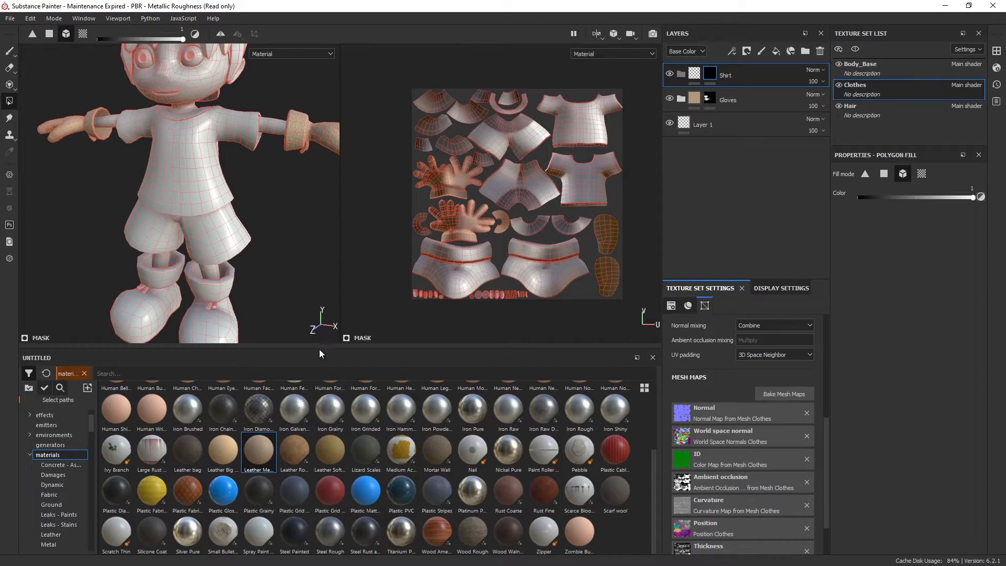
pyautogui.scroll(3, 297, 481)
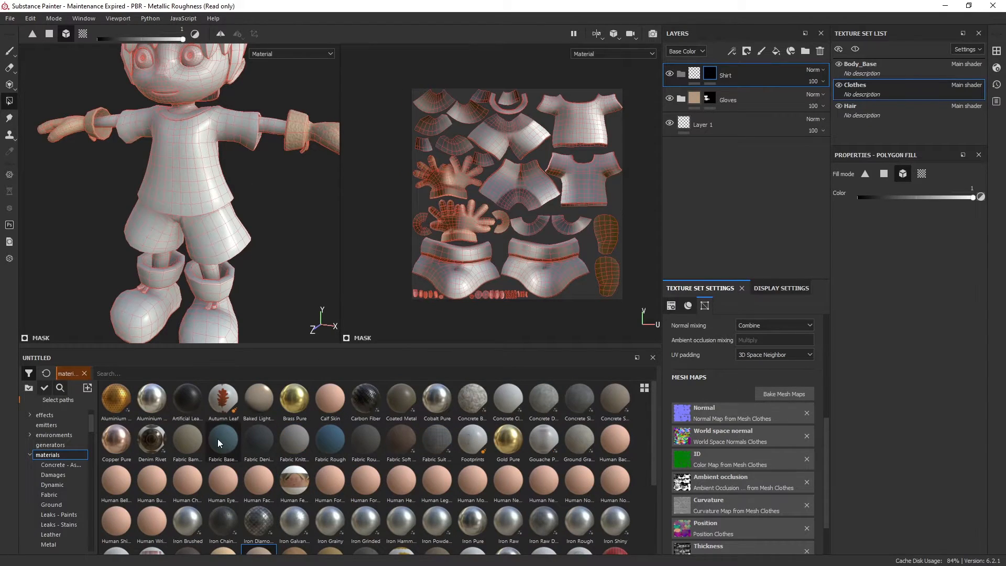
pyautogui.moveTo(267, 439)
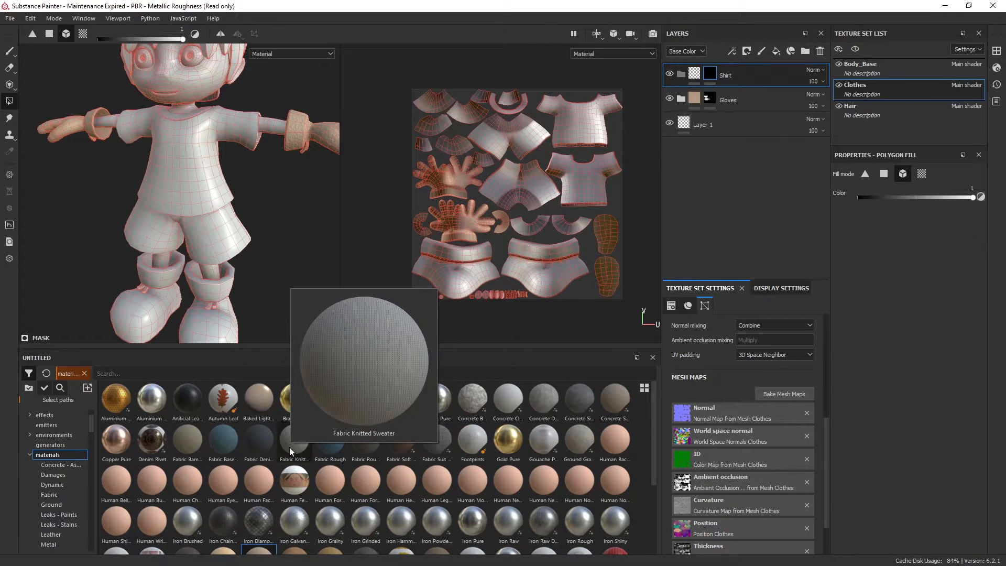
pyautogui.moveTo(375, 447)
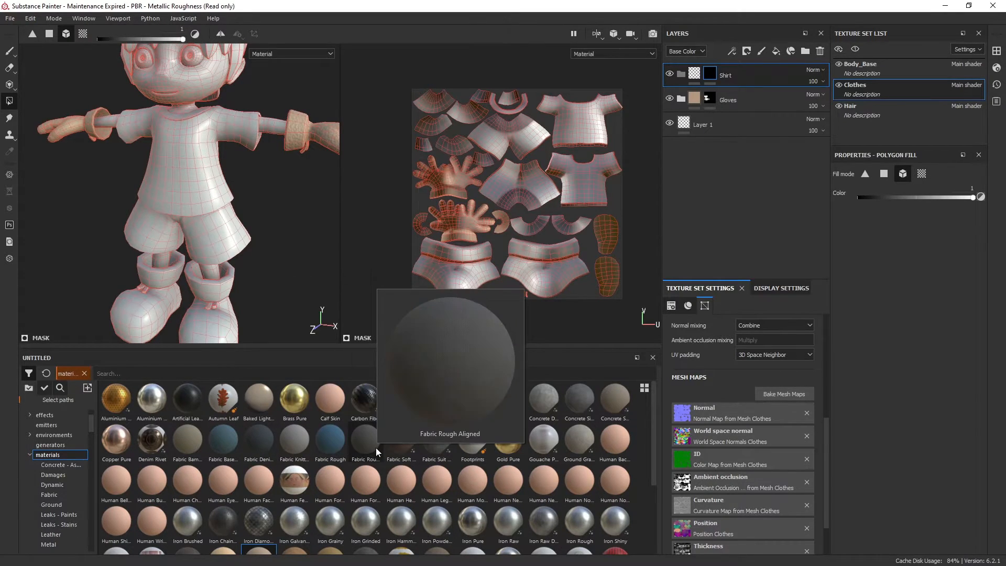
pyautogui.moveTo(338, 447)
pyautogui.moveTo(332, 447); pyautogui.dragTo(755, 77)
# Reveal the rough fabric on the character's shirt and sleeves in the Shirt folder's mask using mesh fill
pyautogui.click(755, 77)
pyautogui.scroll(3, 250, 228)
pyautogui.keyDown('alt'); pyautogui.moveTo(267, 237); pyautogui.dragTo(267, 204); pyautogui.keyUp('alt')
pyautogui.scroll(2, 251, 177)
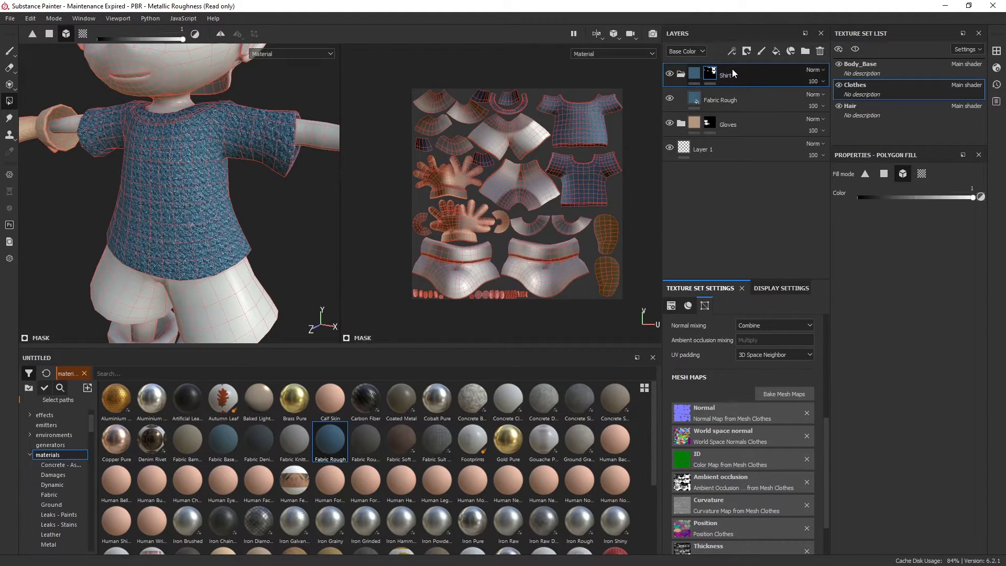
pyautogui.keyDown('alt'); pyautogui.moveTo(189, 241); pyautogui.dragTo(251, 196, button='middle'); pyautogui.keyUp('alt')
pyautogui.scroll(-3, 268, 220)
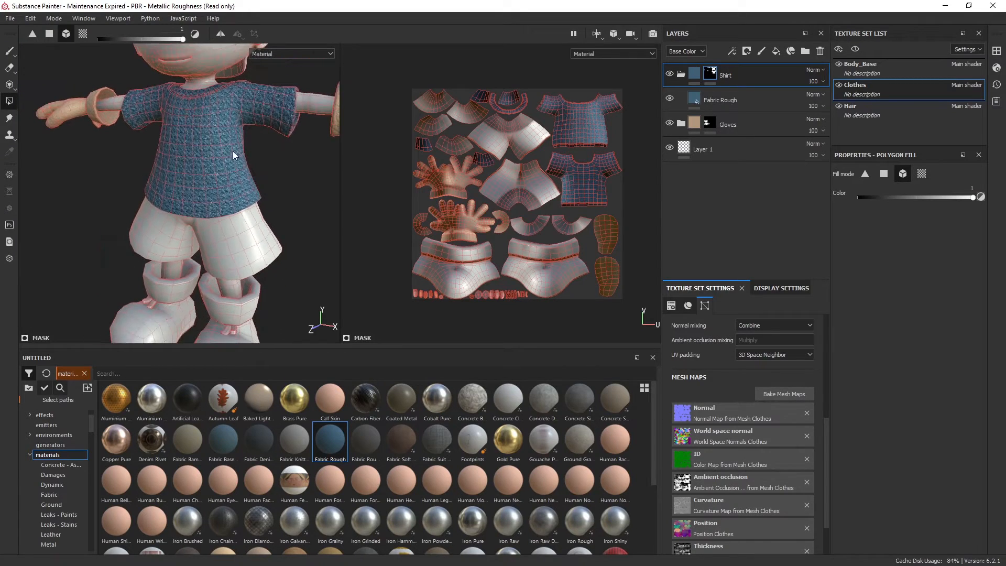
pyautogui.keyDown('alt'); pyautogui.moveTo(228, 153); pyautogui.dragTo(278, 157); pyautogui.keyUp('alt')
# Collapse the Shirt folder and add a folder named Shorts above it
pyautogui.click(681, 74)
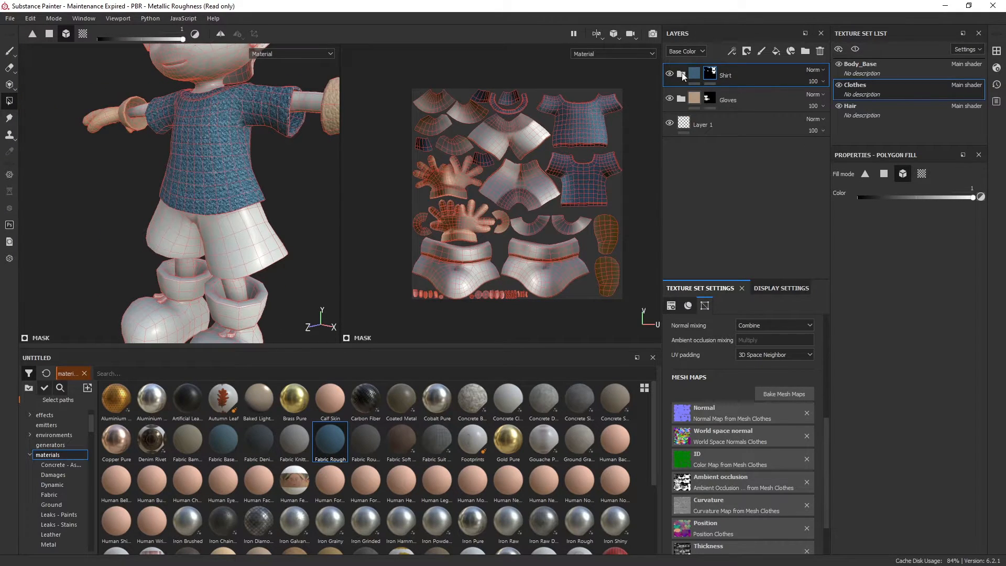
pyautogui.click(806, 52)
pyautogui.doubleClick(718, 76)
pyautogui.write('Shorts')
pyautogui.press('Return')
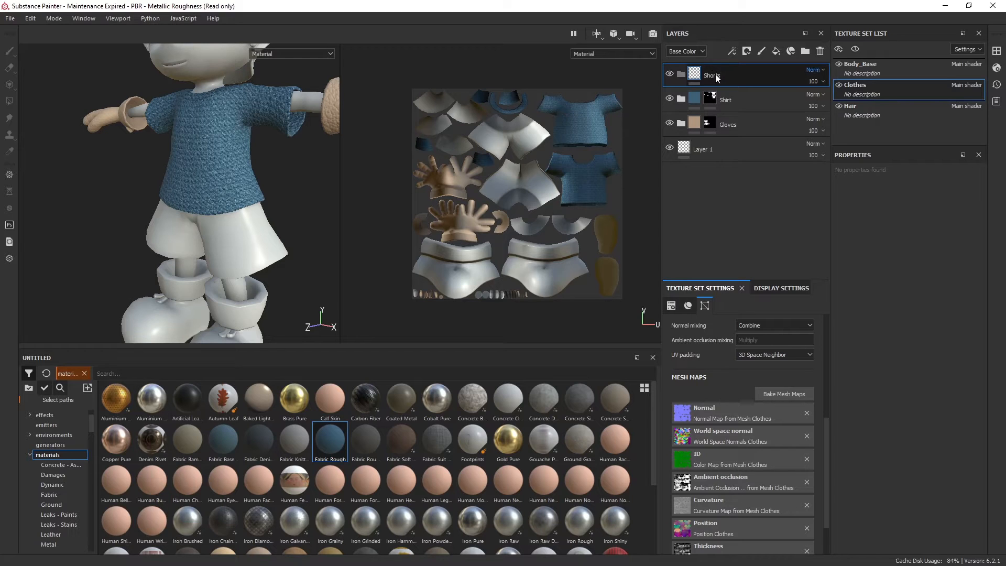
# Choose the Fabric Soft Denim material among the library's fabrics and add it to the Shorts folder
pyautogui.keyDown('alt'); pyautogui.moveTo(274, 250); pyautogui.dragTo(260, 164, button='middle'); pyautogui.keyUp('alt')
pyautogui.keyDown('alt'); pyautogui.moveTo(260, 163); pyautogui.dragTo(288, 176); pyautogui.keyUp('alt')
pyautogui.keyDown('alt'); pyautogui.moveTo(287, 177); pyautogui.dragTo(292, 198, button='middle'); pyautogui.keyUp('alt')
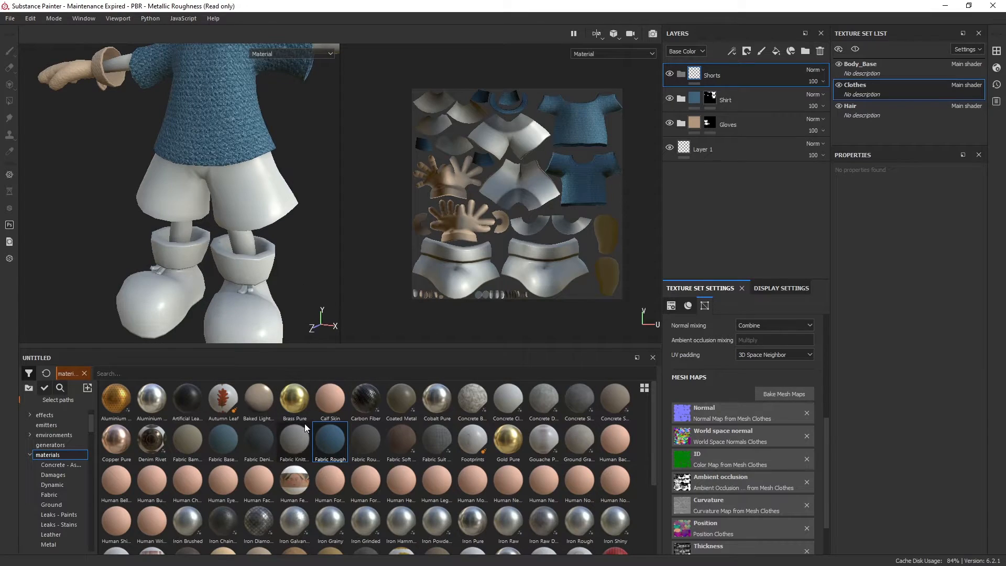
pyautogui.moveTo(297, 448)
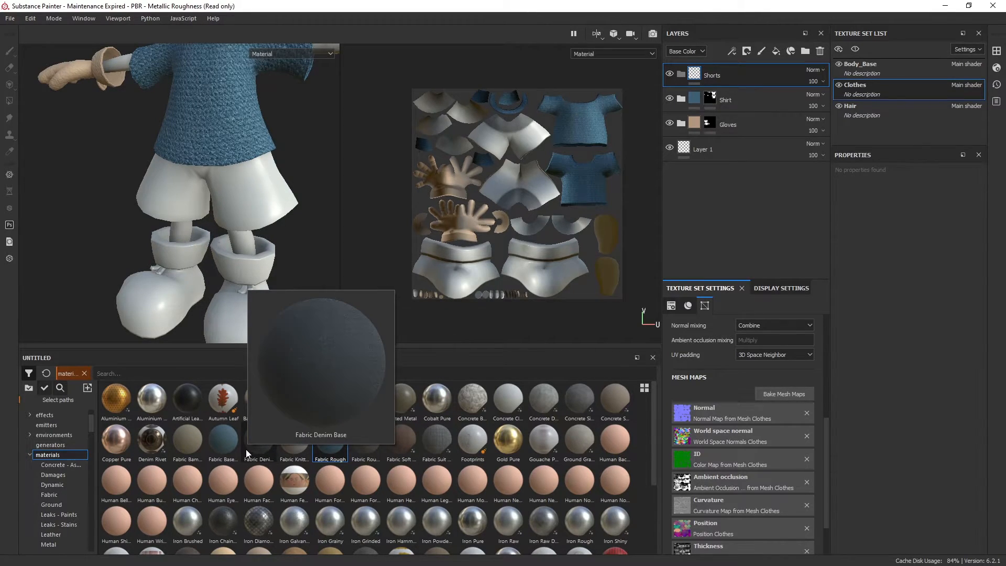
pyautogui.moveTo(366, 450)
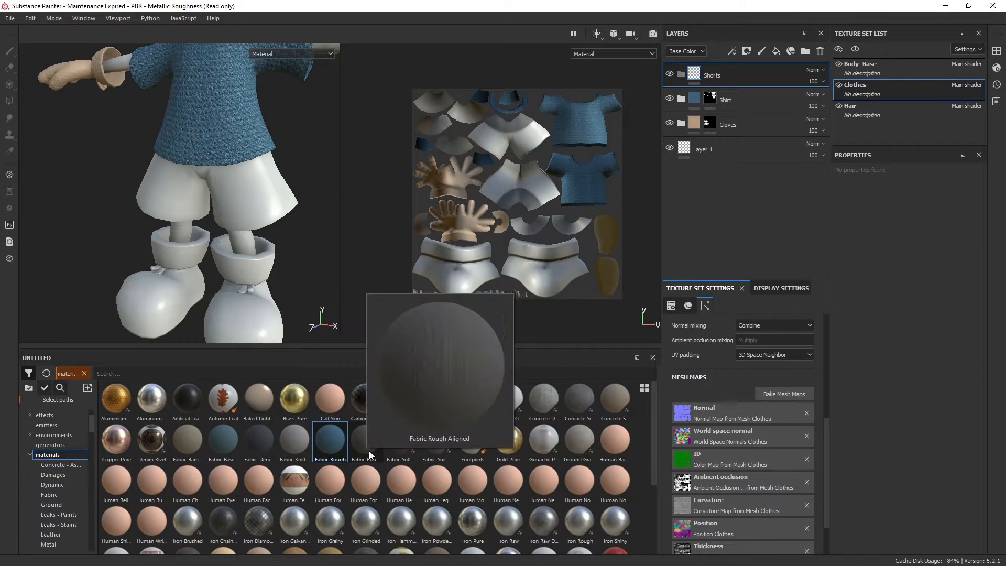
pyautogui.moveTo(404, 442)
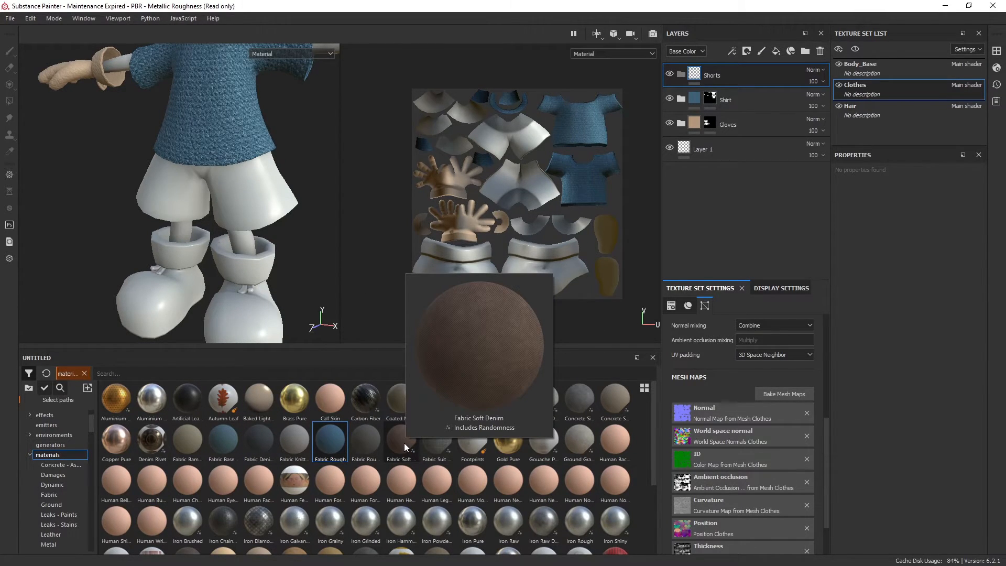
pyautogui.moveTo(404, 442); pyautogui.dragTo(748, 76)
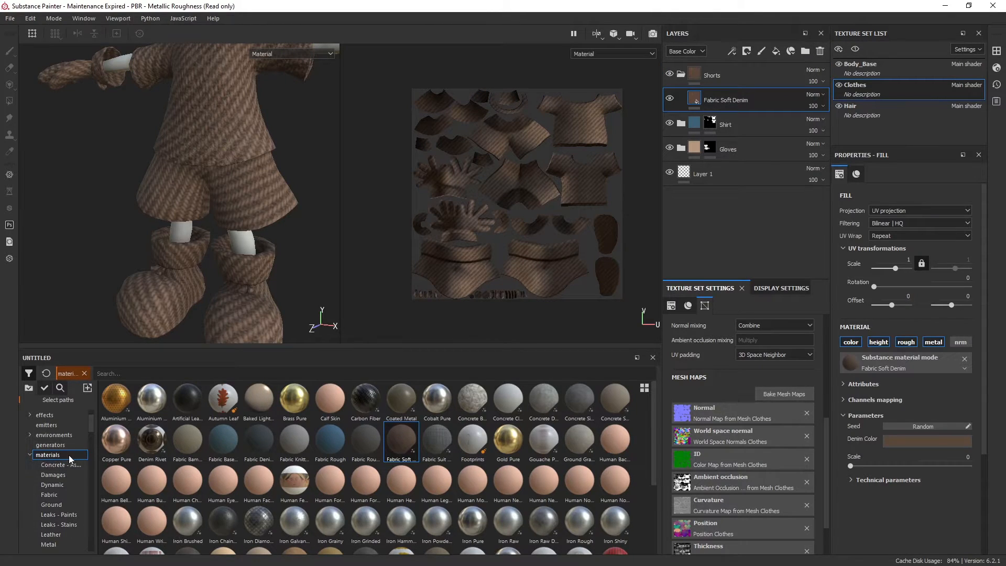
pyautogui.scroll(-2, 227, 202)
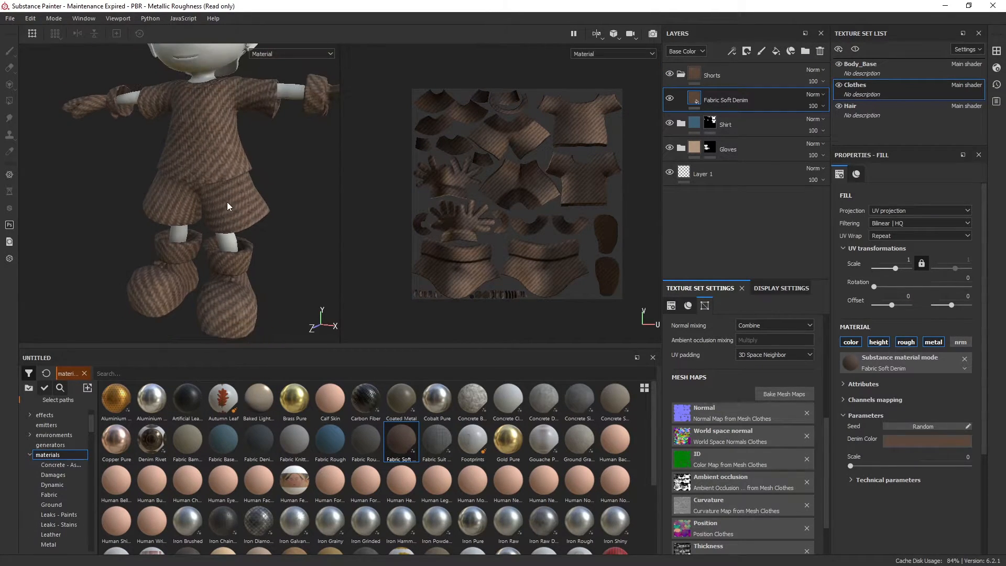
pyautogui.keyDown('alt'); pyautogui.moveTo(228, 202); pyautogui.dragTo(222, 236, button='middle'); pyautogui.keyUp('alt')
pyautogui.scroll(-1, 221, 172)
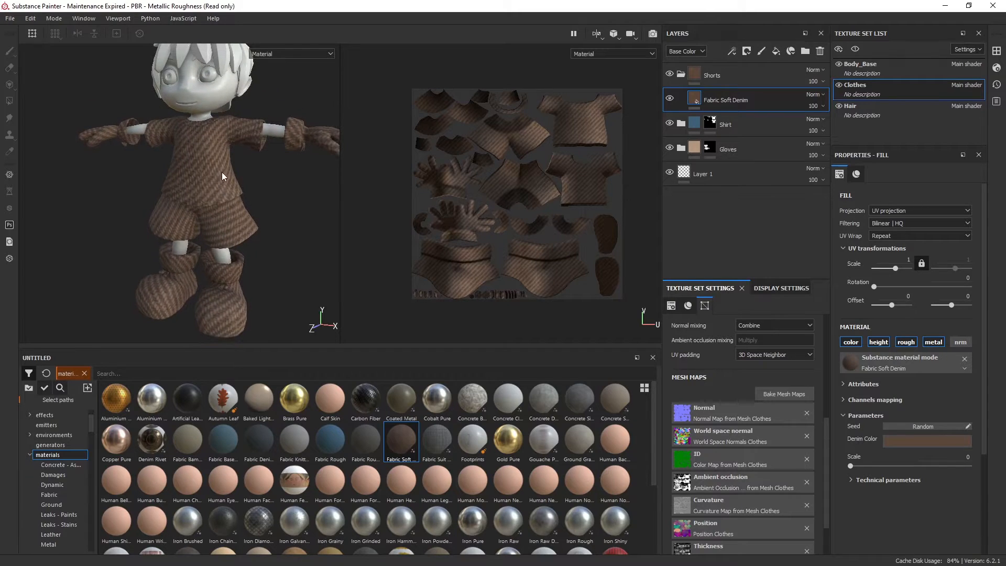
# Add a black mask to the Shorts folder
pyautogui.click(738, 73)
pyautogui.rightClick(737, 73)
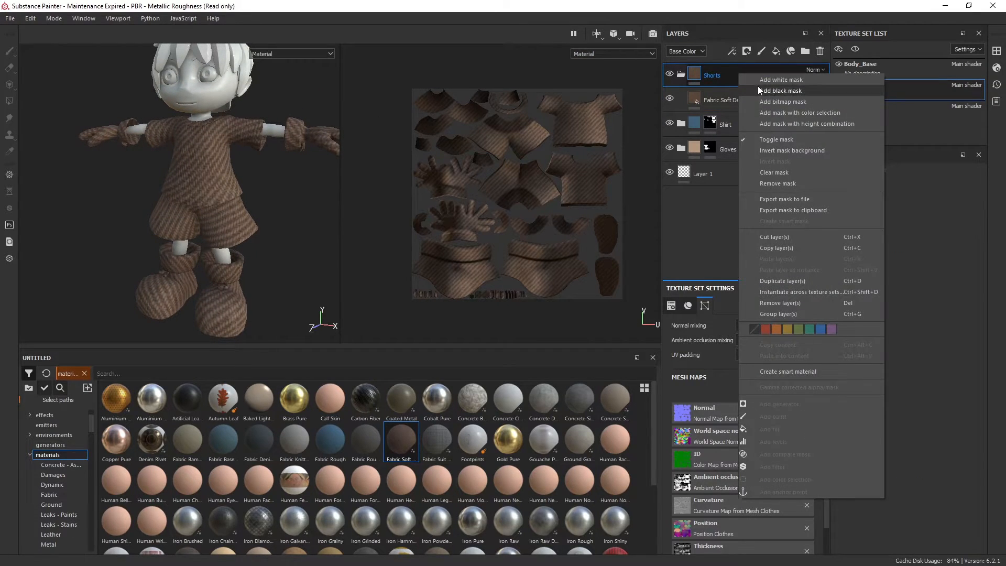
pyautogui.click(759, 89)
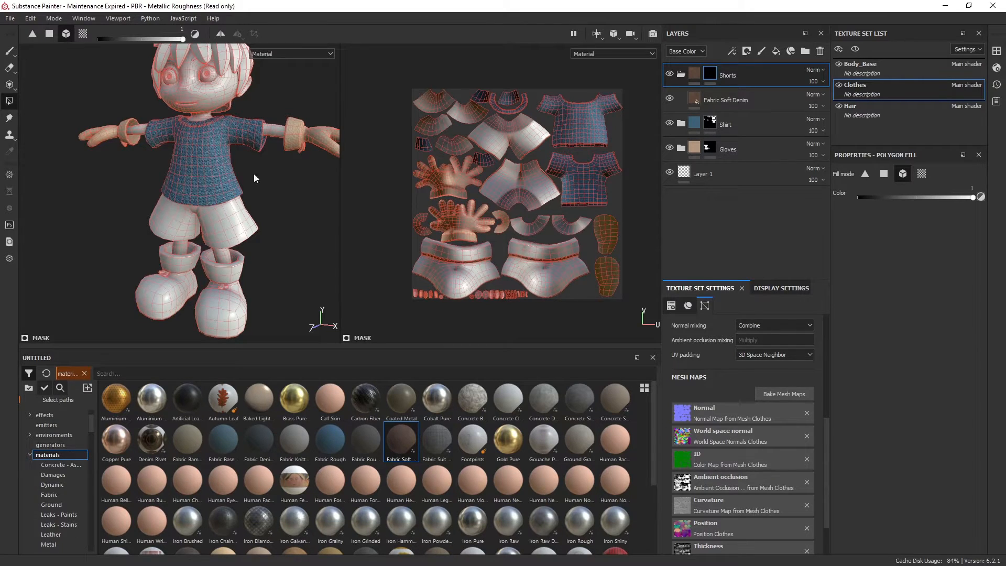
# Reveal the soft denim on the character's shorts in the Shorts mask using mesh fill
pyautogui.keyDown('alt'); pyautogui.moveTo(270, 210); pyautogui.dragTo(271, 174, button='middle'); pyautogui.keyUp('alt')
pyautogui.keyDown('alt'); pyautogui.moveTo(271, 174); pyautogui.dragTo(234, 181); pyautogui.keyUp('alt')
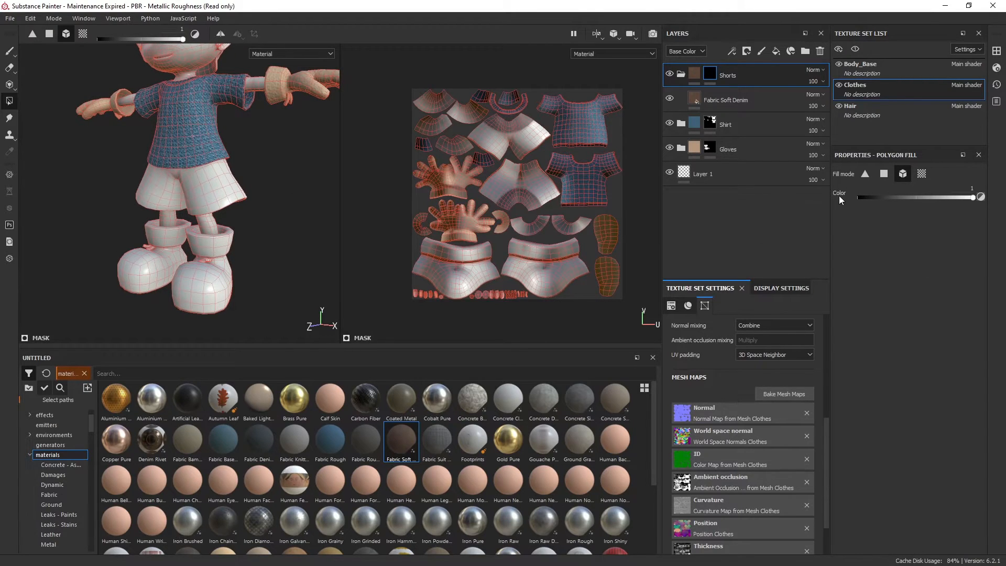
pyautogui.keyDown('alt'); pyautogui.moveTo(231, 159); pyautogui.dragTo(225, 193, button='right'); pyautogui.keyUp('alt')
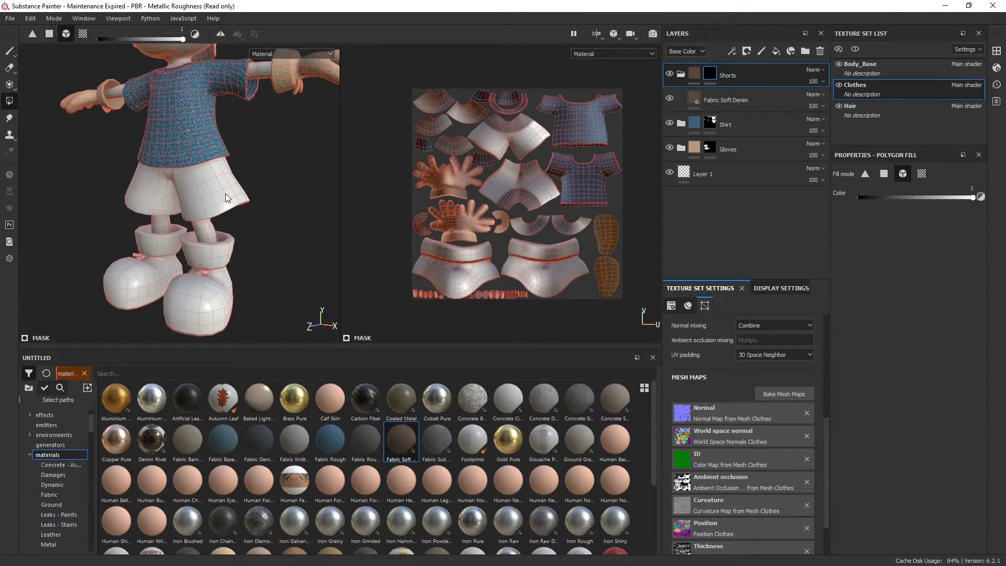
pyautogui.click(225, 193)
pyautogui.keyDown('alt'); pyautogui.moveTo(122, 193); pyautogui.dragTo(177, 209); pyautogui.keyUp('alt')
pyautogui.keyDown('alt'); pyautogui.moveTo(196, 171); pyautogui.dragTo(209, 207, button='right'); pyautogui.keyUp('alt')
pyautogui.keyDown('alt'); pyautogui.moveTo(215, 222); pyautogui.dragTo(202, 209); pyautogui.keyUp('alt')
pyautogui.keyDown('alt'); pyautogui.moveTo(223, 149); pyautogui.dragTo(234, 212, button='right'); pyautogui.keyUp('alt')
pyautogui.moveTo(231, 213)
pyautogui.keyDown('alt'); pyautogui.mouseDown()
pyautogui.moveTo(242, 199)
pyautogui.moveTo(250, 214)
pyautogui.mouseUp(); pyautogui.keyUp('alt')
pyautogui.keyDown('alt'); pyautogui.moveTo(251, 215); pyautogui.dragTo(262, 158, button='right'); pyautogui.keyUp('alt')
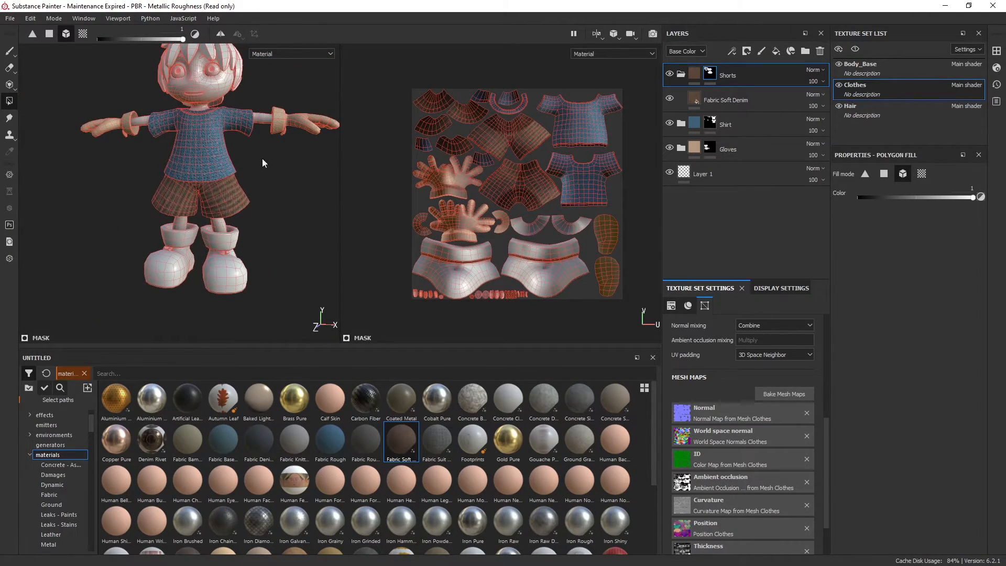
# Collapse the Shorts folder and add a folder named Boots above it
pyautogui.click(681, 73)
pyautogui.keyDown('alt'); pyautogui.moveTo(256, 246); pyautogui.dragTo(243, 226); pyautogui.keyUp('alt')
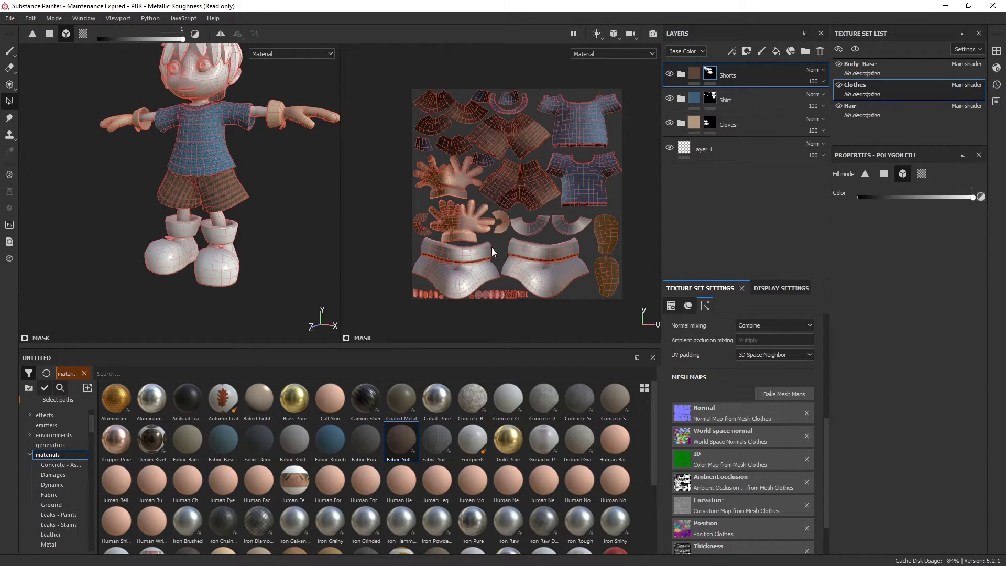
pyautogui.keyDown('alt'); pyautogui.moveTo(259, 253); pyautogui.dragTo(247, 255, button='middle'); pyautogui.keyUp('alt')
pyautogui.keyDown('alt'); pyautogui.moveTo(265, 215); pyautogui.dragTo(285, 210, button='right'); pyautogui.keyUp('alt')
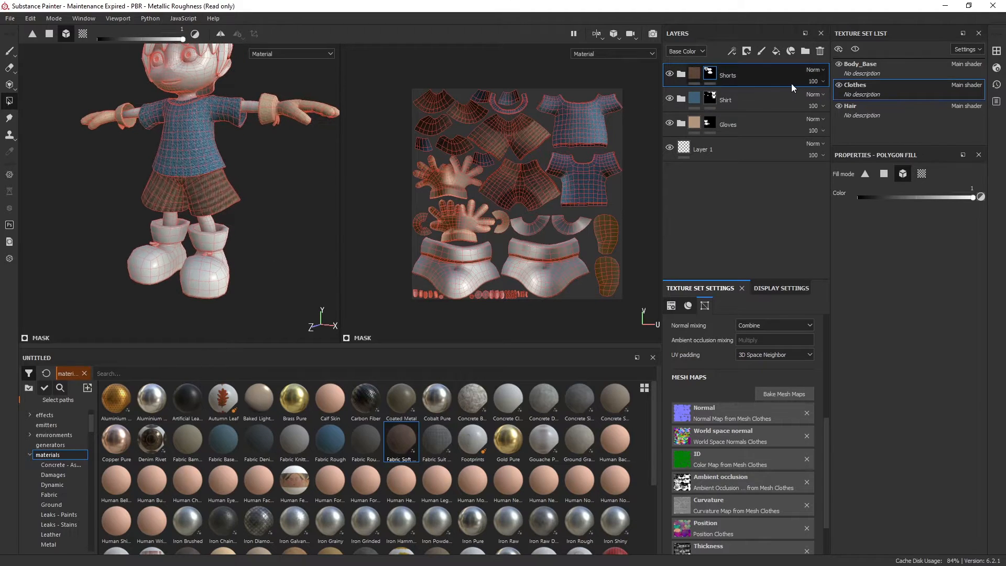
pyautogui.click(805, 51)
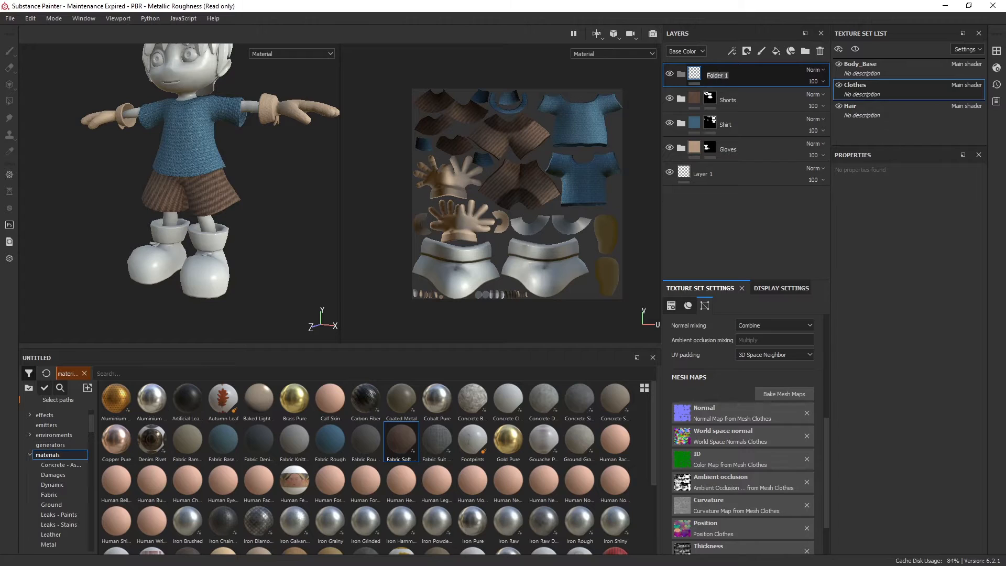
pyautogui.write('Boots')
pyautogui.press('Return')
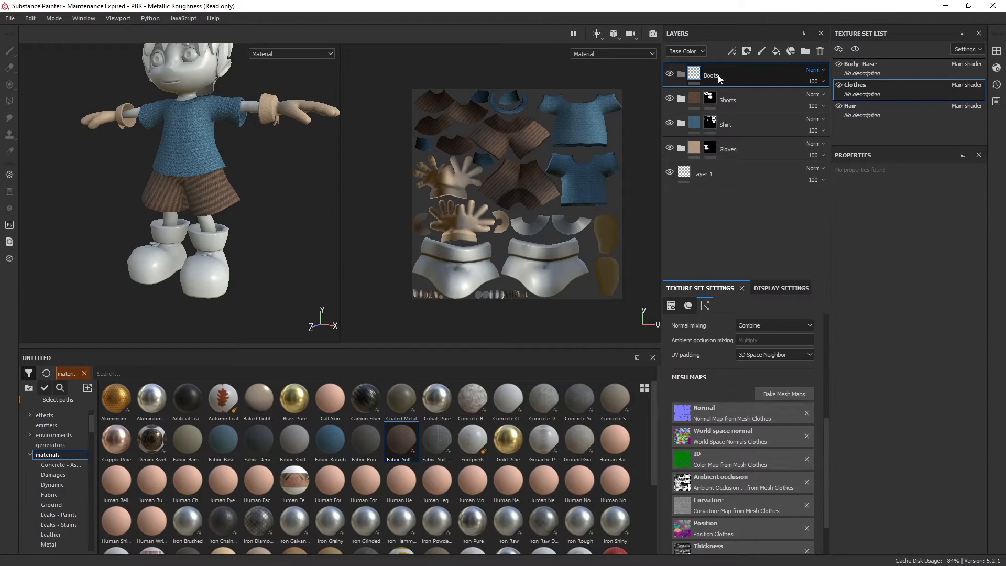
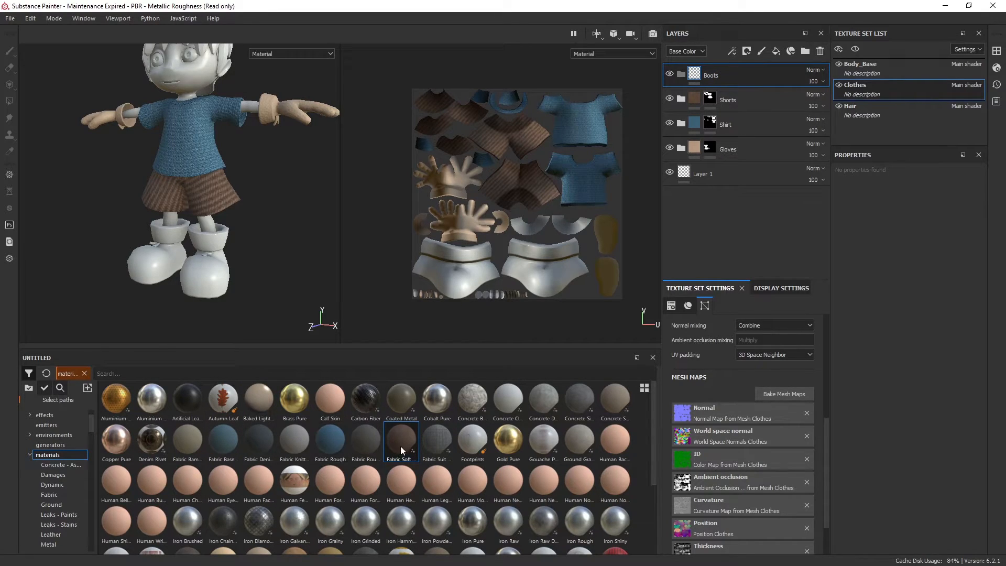
# Add a black mask to the Boots folder
pyautogui.scroll(-3, 386, 443)
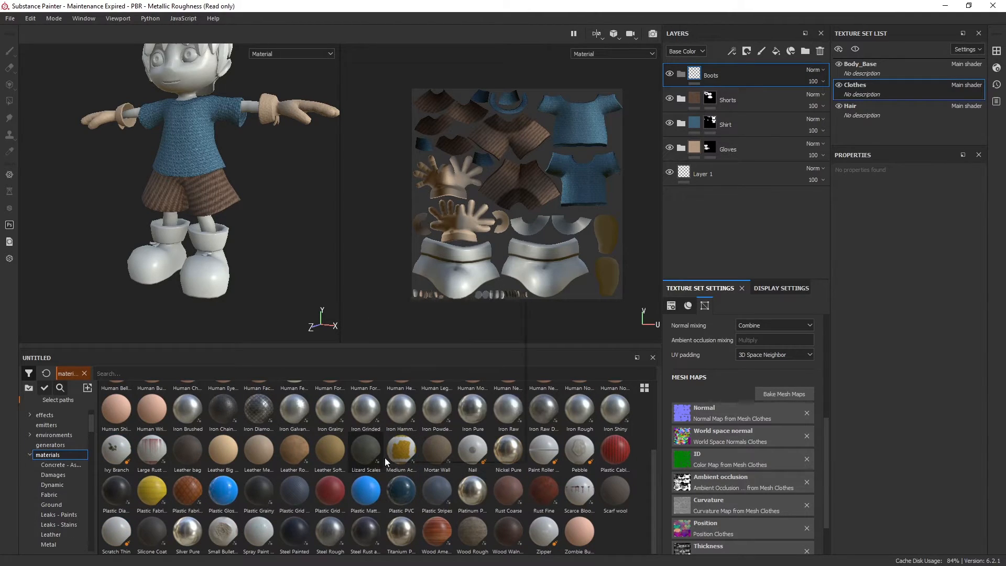
pyautogui.keyDown('alt'); pyautogui.moveTo(280, 200); pyautogui.dragTo(269, 202); pyautogui.keyUp('alt')
pyautogui.keyDown('alt'); pyautogui.moveTo(269, 202); pyautogui.dragTo(256, 223, button='middle'); pyautogui.keyUp('alt')
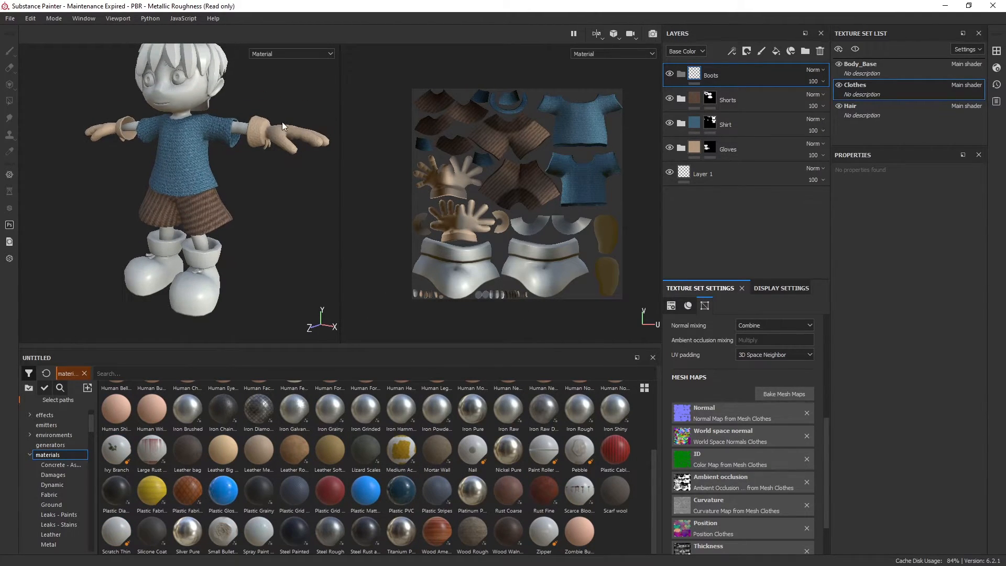
pyautogui.keyDown('alt'); pyautogui.moveTo(277, 137); pyautogui.dragTo(272, 150); pyautogui.keyUp('alt')
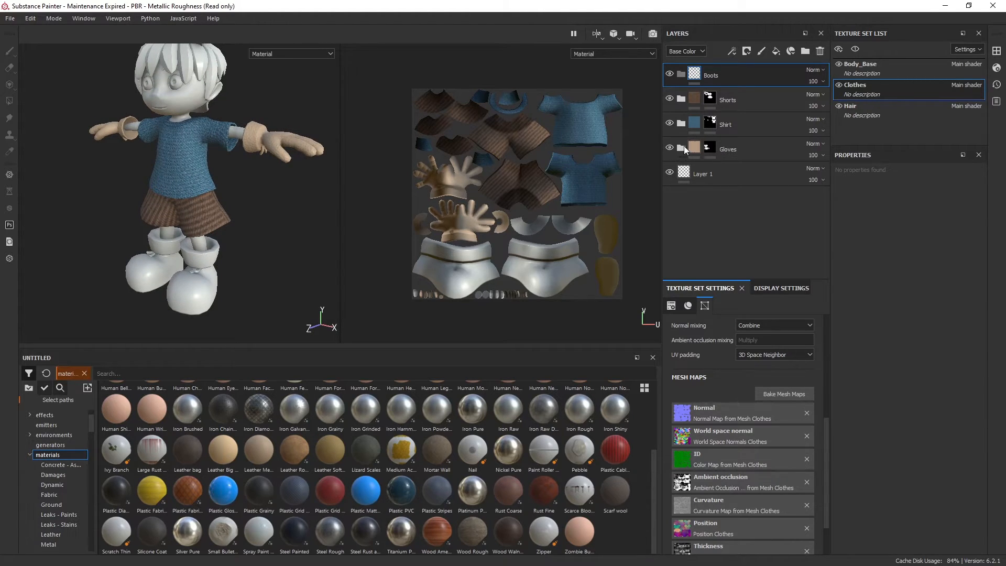
pyautogui.rightClick(750, 76)
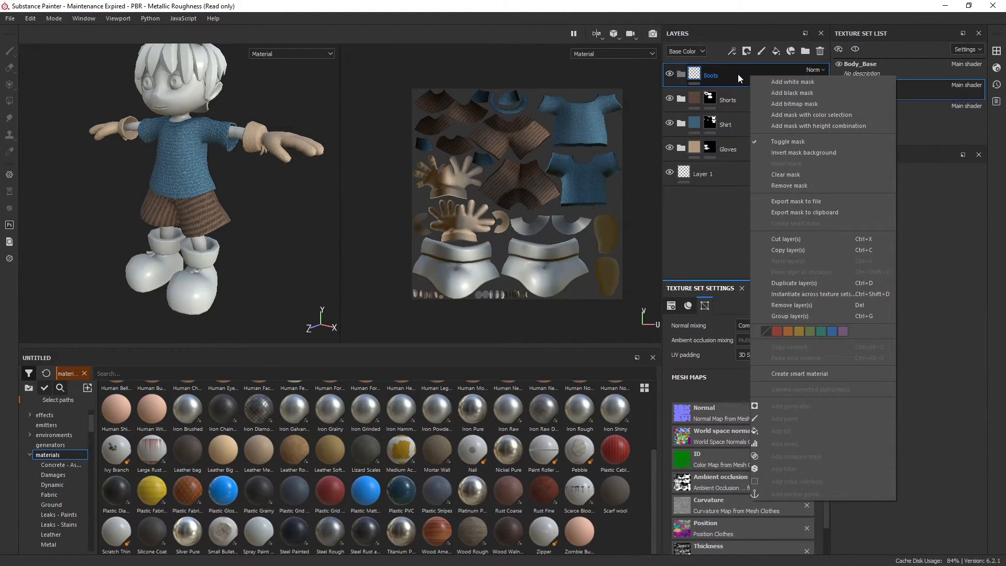
pyautogui.click(775, 93)
# Fill both boots, including the cuffs and laces, white in the Boots folder's mask using mesh fill
pyautogui.press('4')
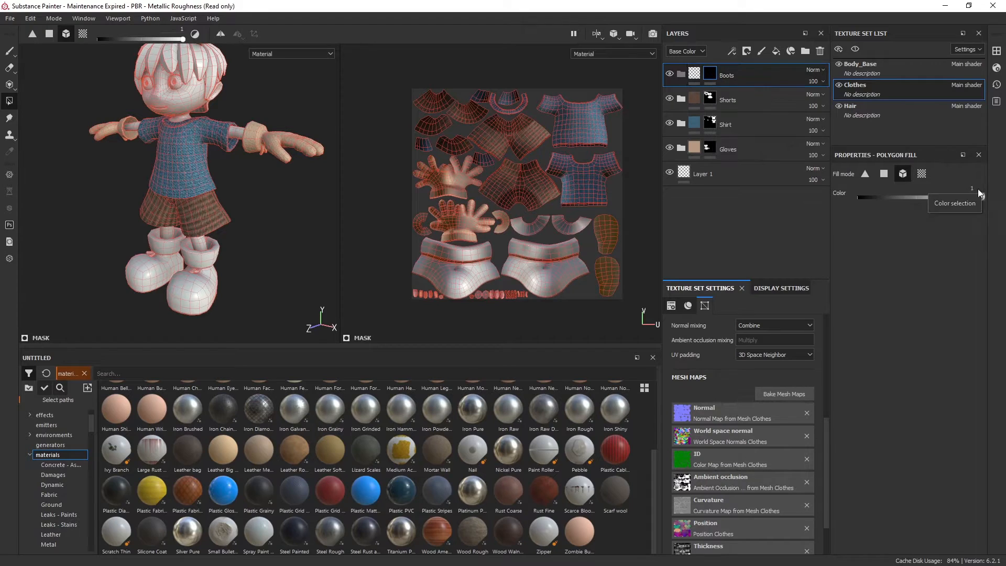
pyautogui.keyDown('alt'); pyautogui.moveTo(218, 254); pyautogui.dragTo(225, 249); pyautogui.keyUp('alt')
pyautogui.keyDown('alt'); pyautogui.moveTo(225, 250); pyautogui.dragTo(231, 211, button='middle'); pyautogui.keyUp('alt')
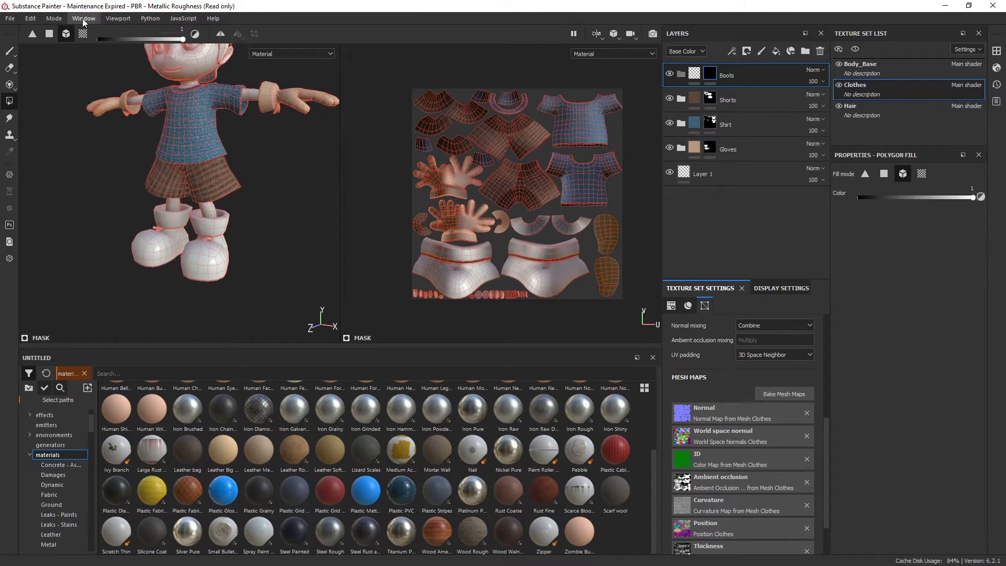
pyautogui.keyDown('alt'); pyautogui.moveTo(261, 254); pyautogui.dragTo(259, 208, button='middle'); pyautogui.keyUp('alt')
pyautogui.scroll(4, 260, 207)
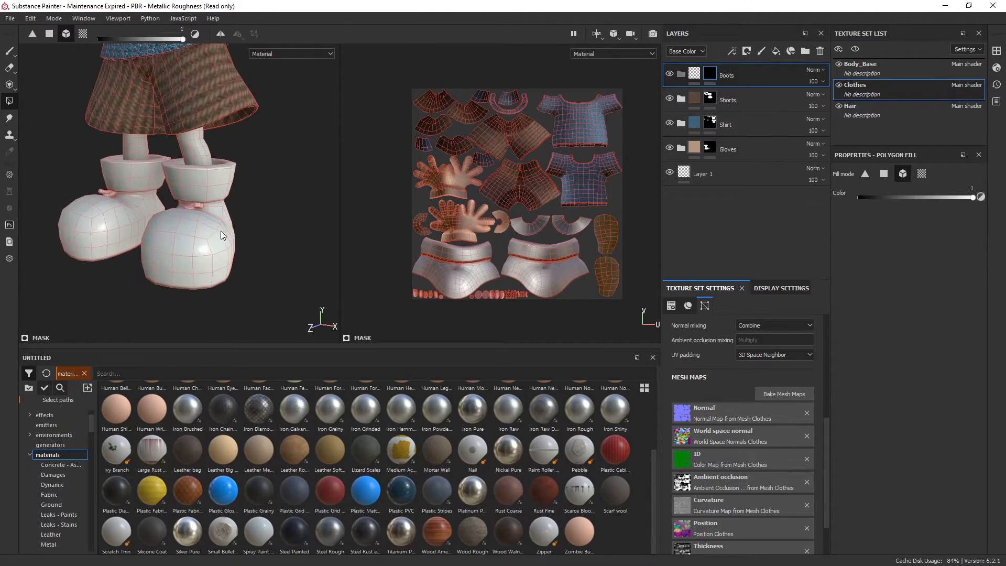
pyautogui.keyDown('alt'); pyautogui.moveTo(181, 223); pyautogui.dragTo(206, 258); pyautogui.keyUp('alt')
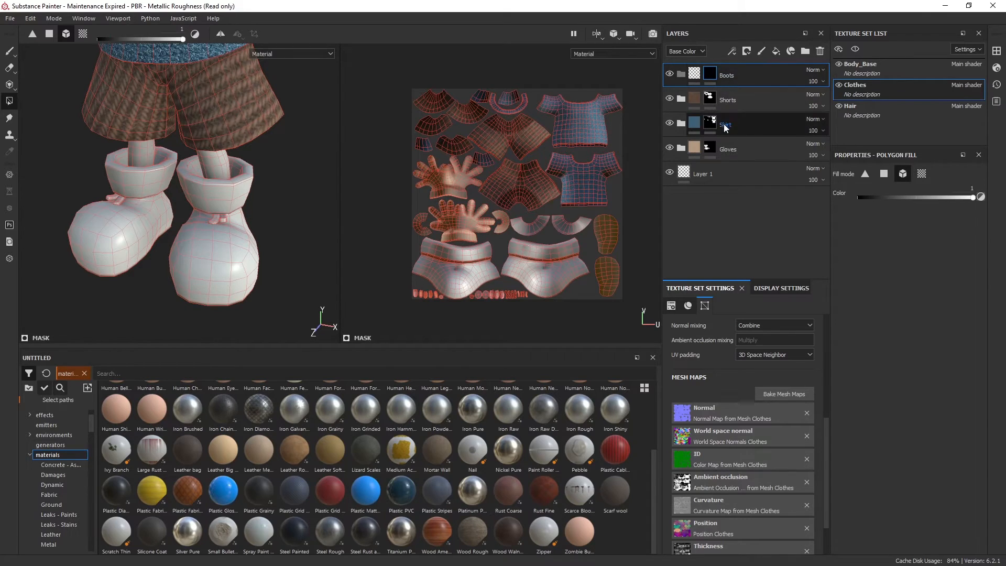
# Copy the Gloves folder's Leather Medium Grain layer and paste it as an instance above the Boots folder
pyautogui.click(681, 148)
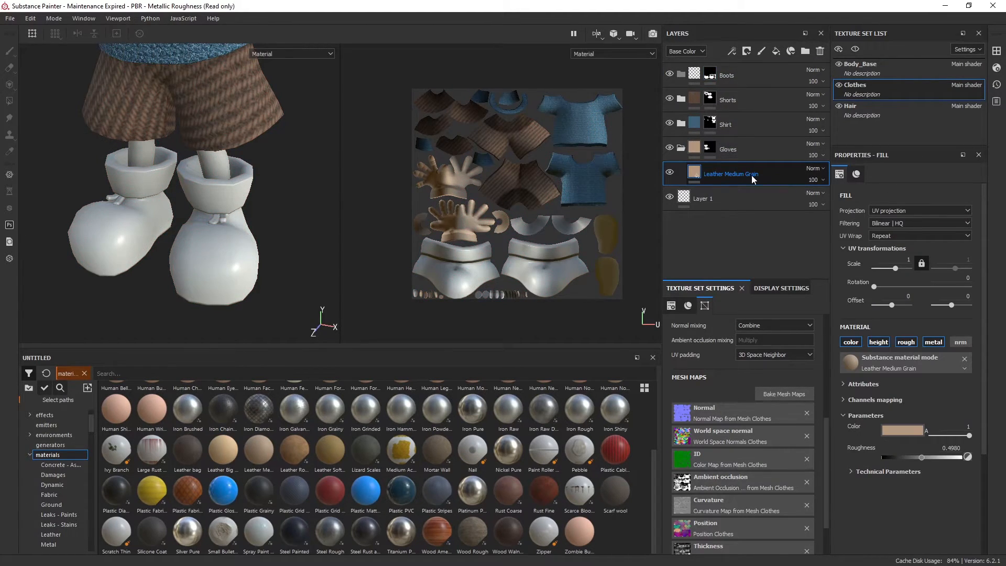
pyautogui.rightClick(766, 173)
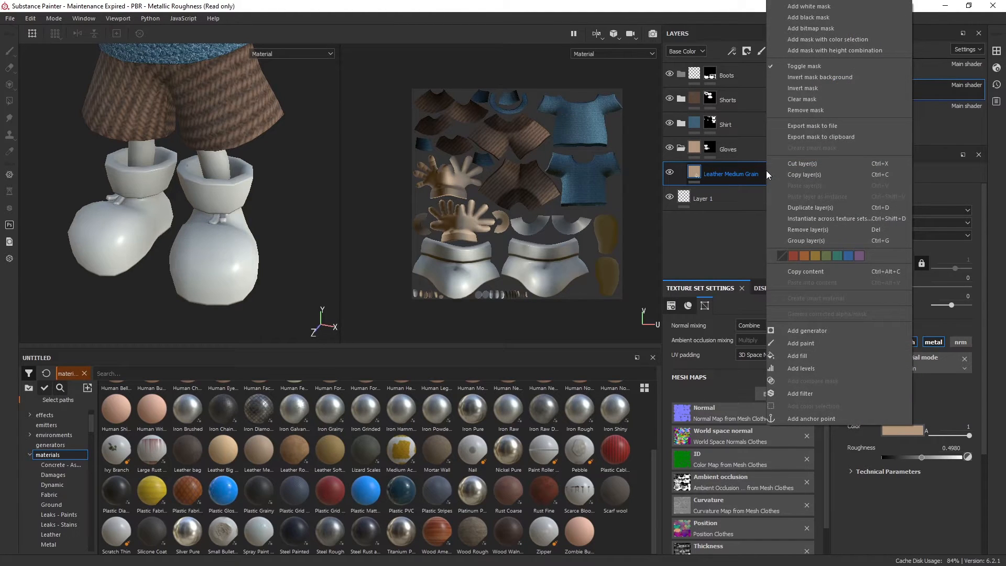
pyautogui.click(824, 175)
pyautogui.click(761, 77)
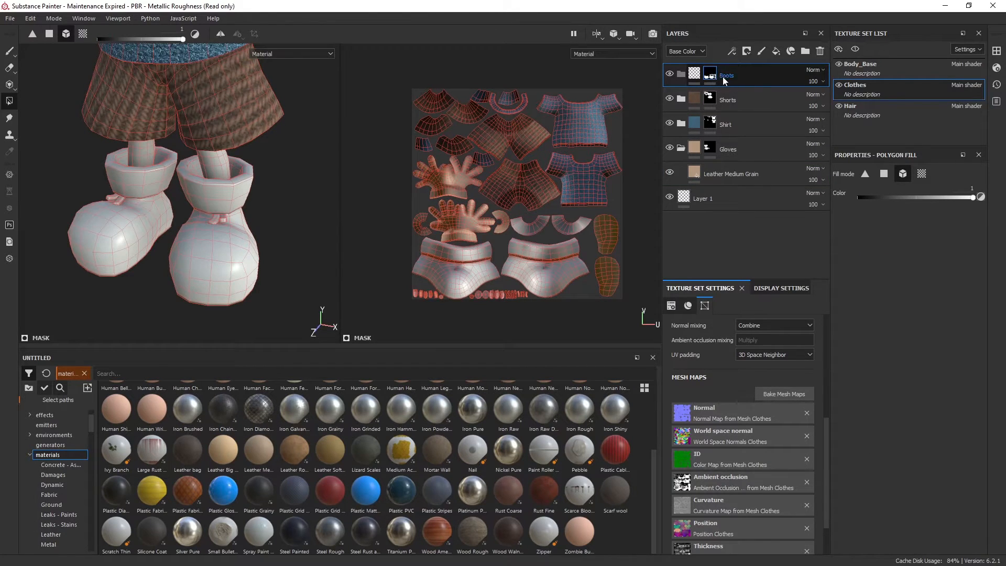
pyautogui.rightClick(762, 77)
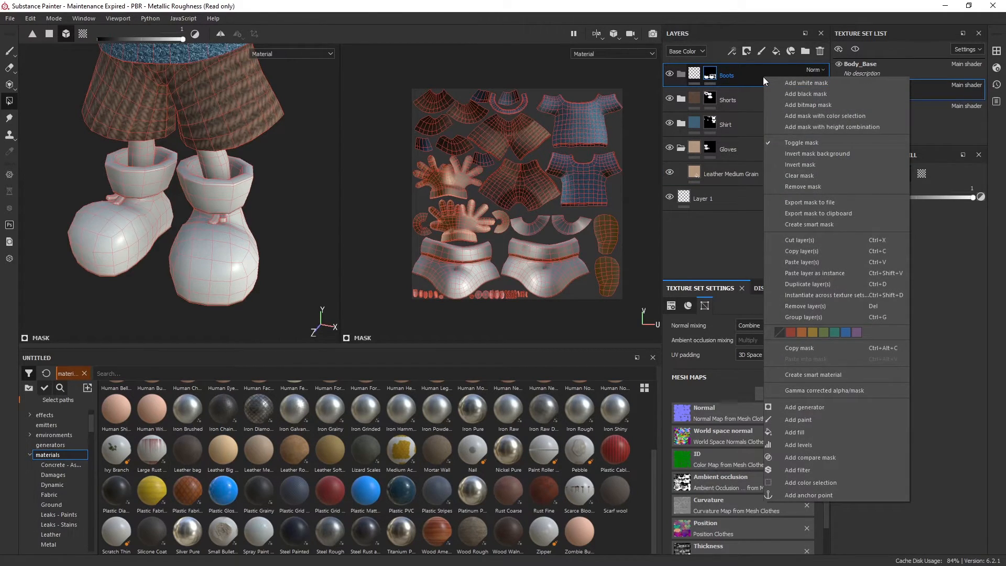
pyautogui.click(818, 275)
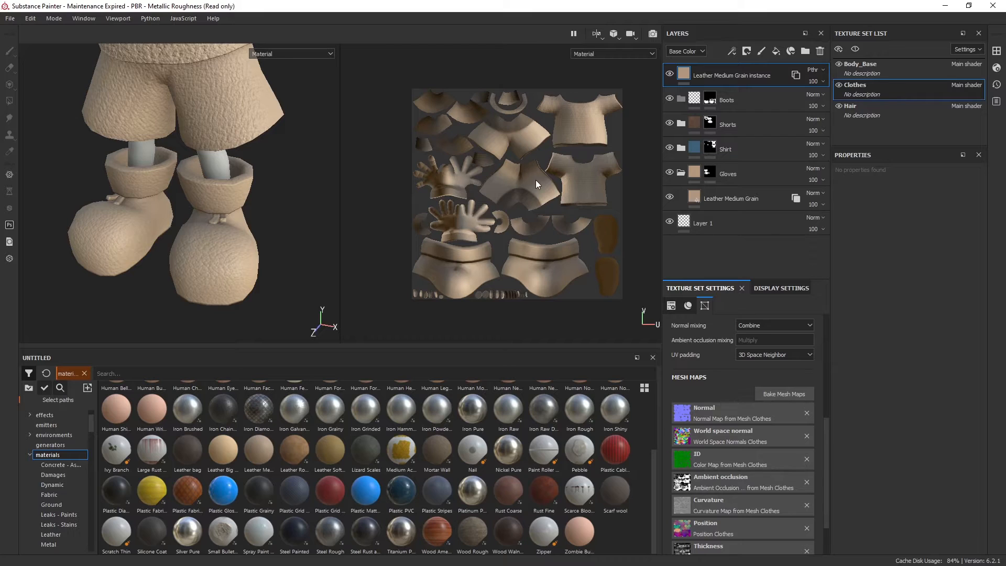
# Move the Leather Medium Grain instance into the Boots folder and check the leather on the character's boots
pyautogui.moveTo(753, 74); pyautogui.dragTo(753, 96)
pyautogui.keyDown('alt'); pyautogui.moveTo(250, 254); pyautogui.dragTo(235, 244); pyautogui.keyUp('alt')
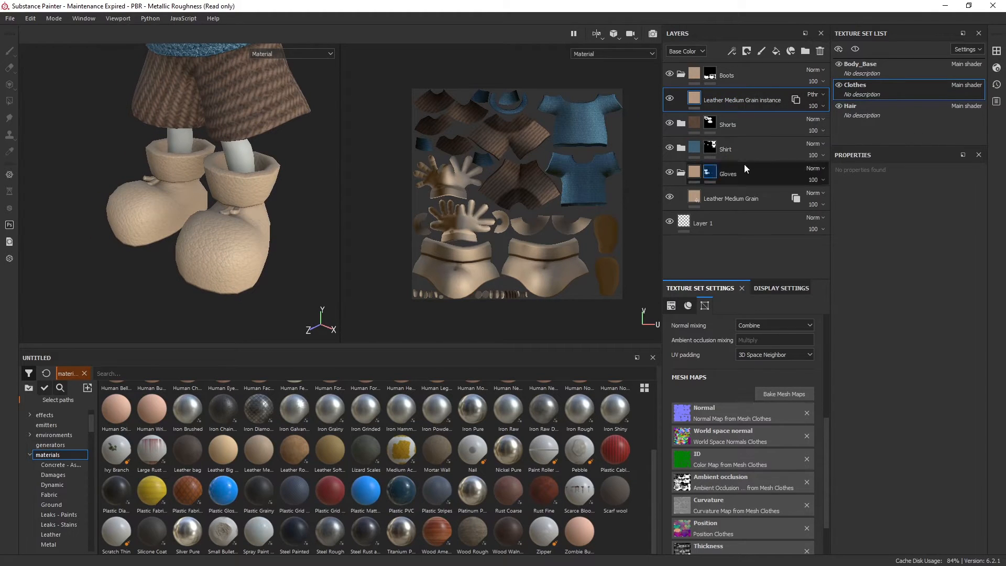
pyautogui.scroll(-2, 231, 133)
pyautogui.keyDown('alt'); pyautogui.moveTo(293, 186); pyautogui.dragTo(260, 262, button='middle'); pyautogui.keyUp('alt')
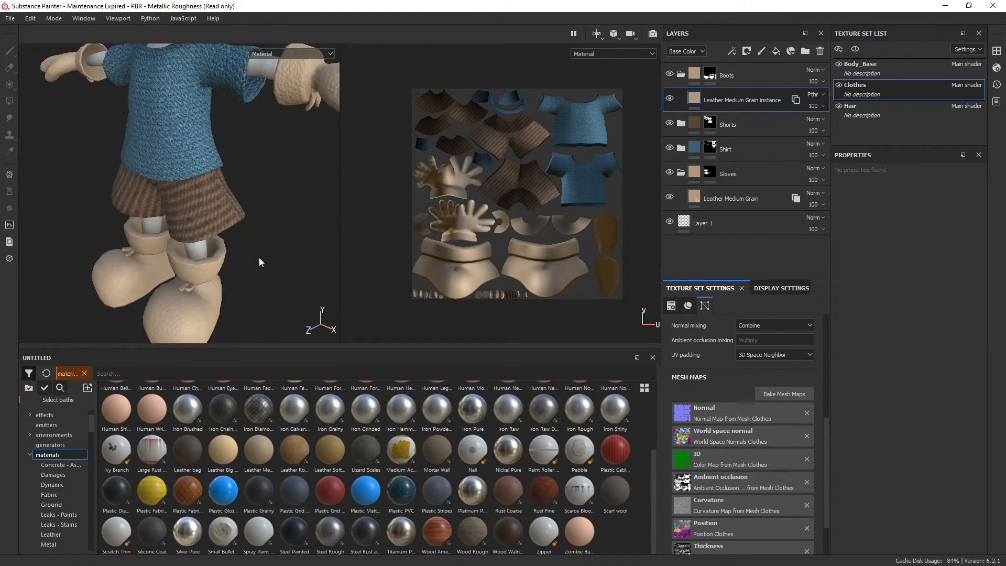
pyautogui.scroll(-2, 247, 168)
pyautogui.keyDown('alt'); pyautogui.moveTo(246, 165); pyautogui.dragTo(215, 187, button='middle'); pyautogui.keyUp('alt')
pyautogui.keyDown('alt'); pyautogui.moveTo(215, 186); pyautogui.dragTo(220, 199); pyautogui.keyUp('alt')
pyautogui.keyDown('alt'); pyautogui.moveTo(221, 199); pyautogui.dragTo(229, 192, button='middle'); pyautogui.keyUp('alt')
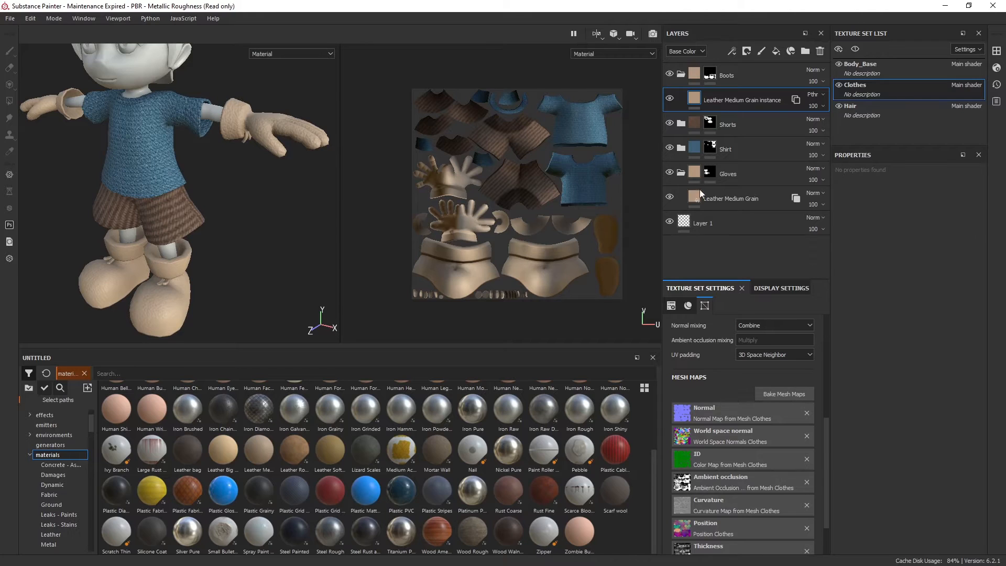
# Change the colour of the Gloves folder's Leather Medium Grain layer to a darker, more saturated brown
pyautogui.click(768, 198)
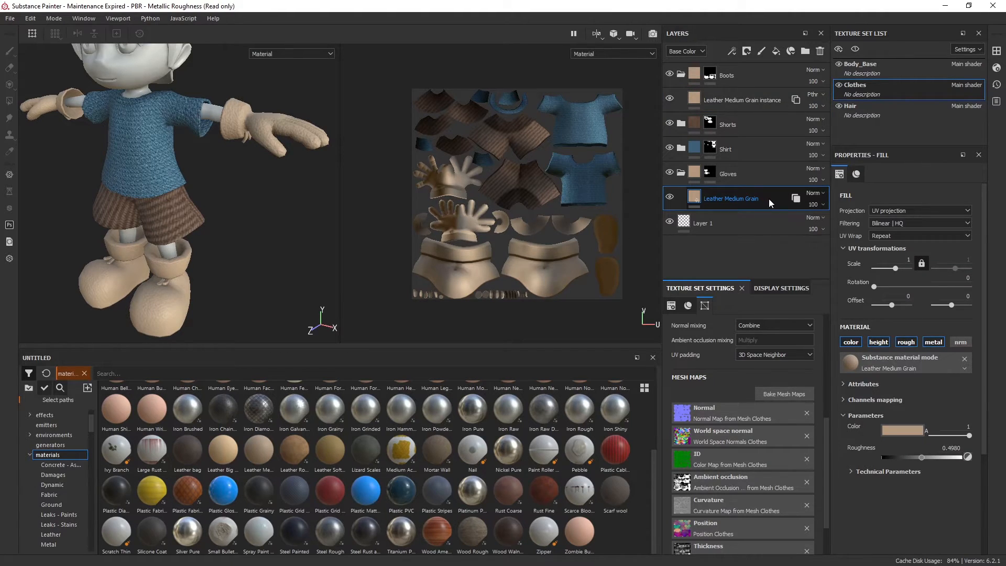
pyautogui.click(898, 430)
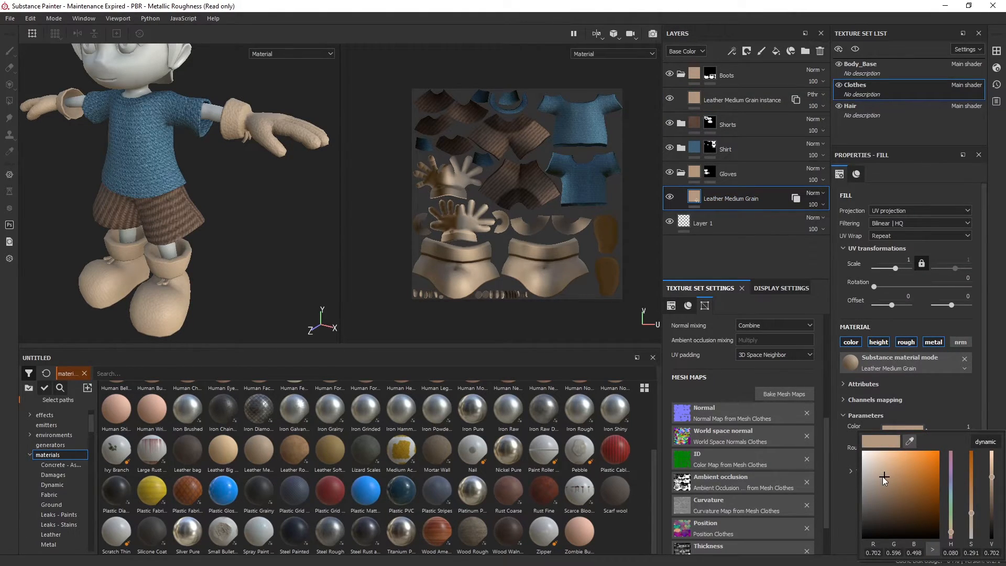
pyautogui.click(904, 498)
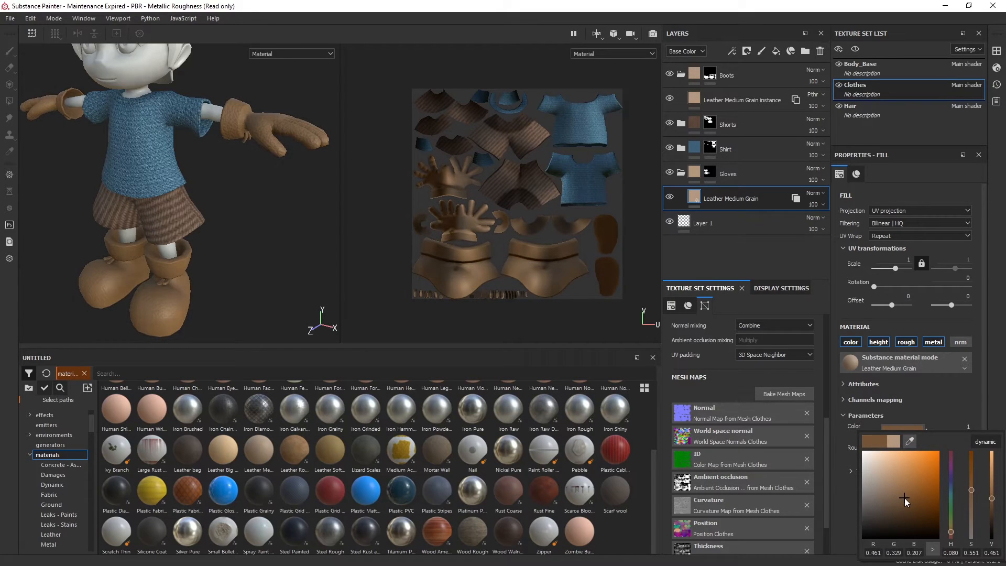
pyautogui.keyDown('alt'); pyautogui.moveTo(274, 161); pyautogui.dragTo(259, 190); pyautogui.keyUp('alt')
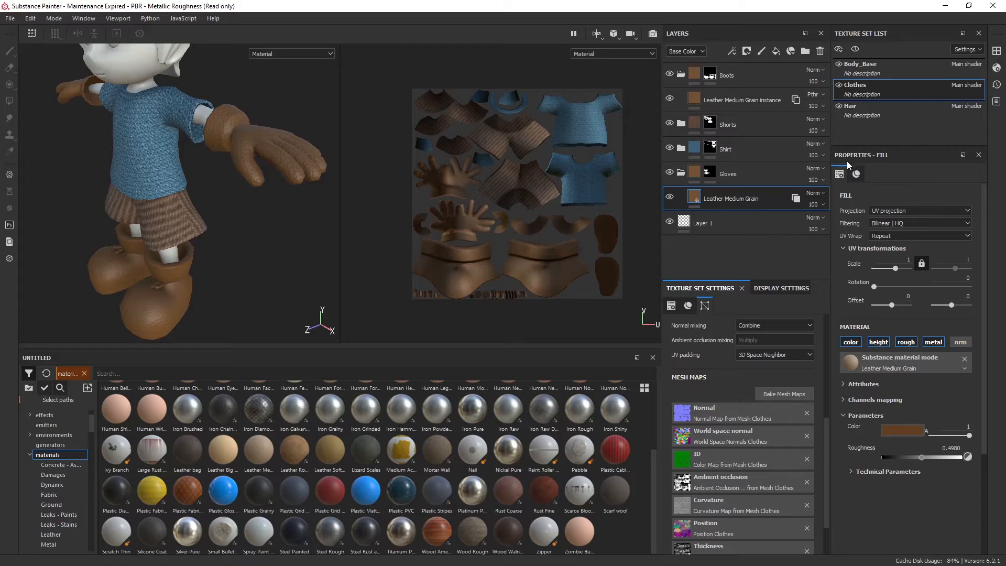
# Try a UV scale of 10 on the Leather Medium Grain layer and inspect the gloves up close
pyautogui.scroll(4, 721, 391)
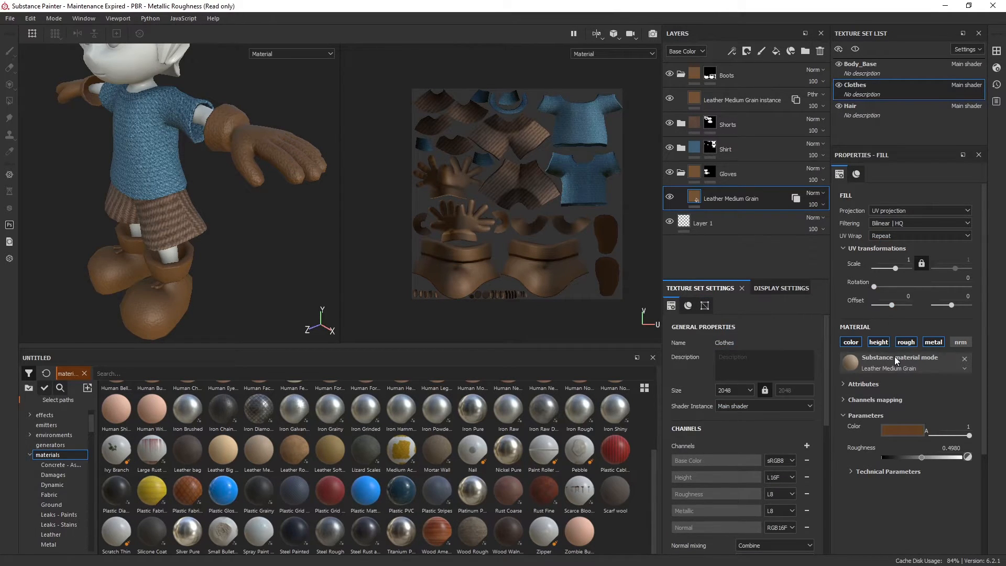
pyautogui.click(908, 260)
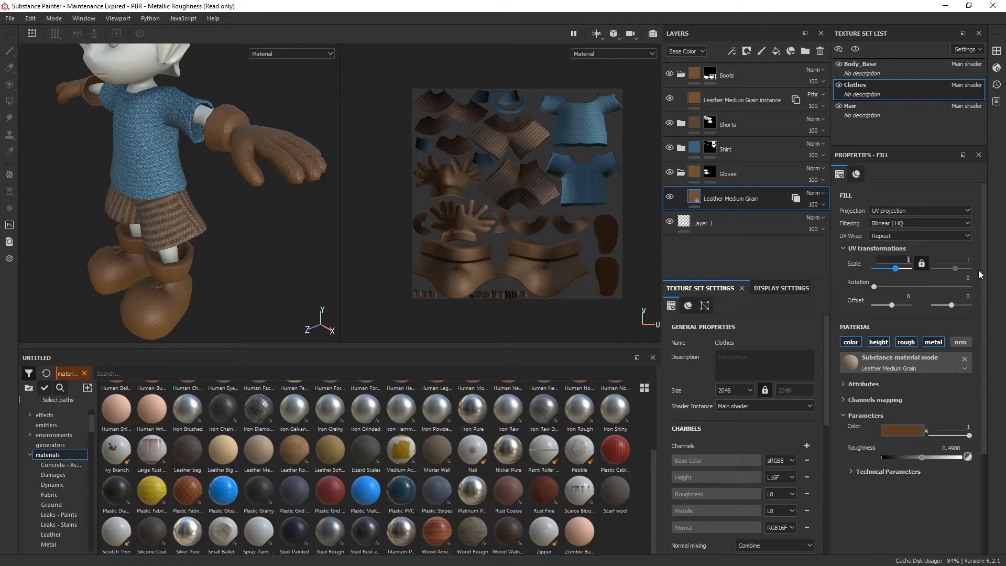
pyautogui.write('0')
pyautogui.press('Return')
pyautogui.keyDown('alt'); pyautogui.moveTo(286, 139); pyautogui.dragTo(269, 175, button='right'); pyautogui.keyUp('alt')
pyautogui.keyDown('alt'); pyautogui.moveTo(269, 174); pyautogui.dragTo(249, 168); pyautogui.keyUp('alt')
pyautogui.keyDown('alt'); pyautogui.moveTo(253, 171); pyautogui.dragTo(298, 211, button='right'); pyautogui.keyUp('alt')
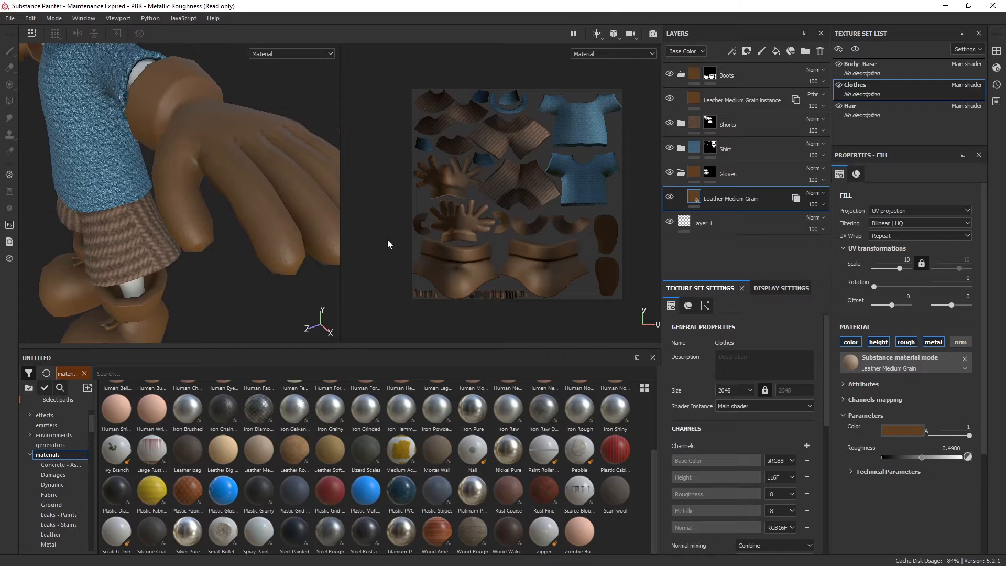
# Set the UV scale of the gloves' Leather Medium Grain layer to 5
pyautogui.click(907, 259)
pyautogui.write('5')
pyautogui.press('Return')
pyautogui.keyDown('alt'); pyautogui.moveTo(189, 207); pyautogui.dragTo(266, 197); pyautogui.keyUp('alt')
pyautogui.scroll(-8, 201, 228)
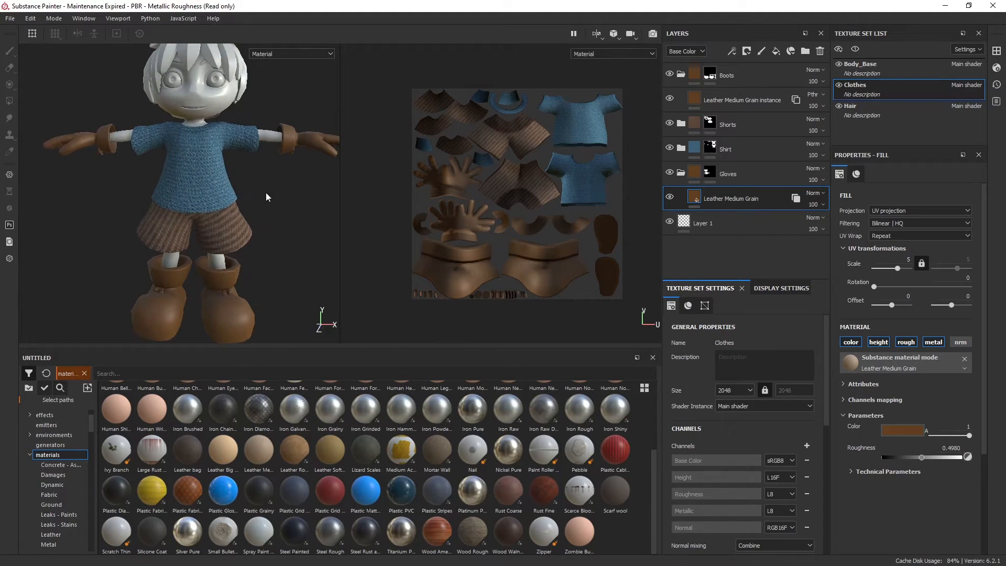
# Collapse the Gloves and Boots folders in the layer stack
pyautogui.click(681, 173)
pyautogui.click(681, 74)
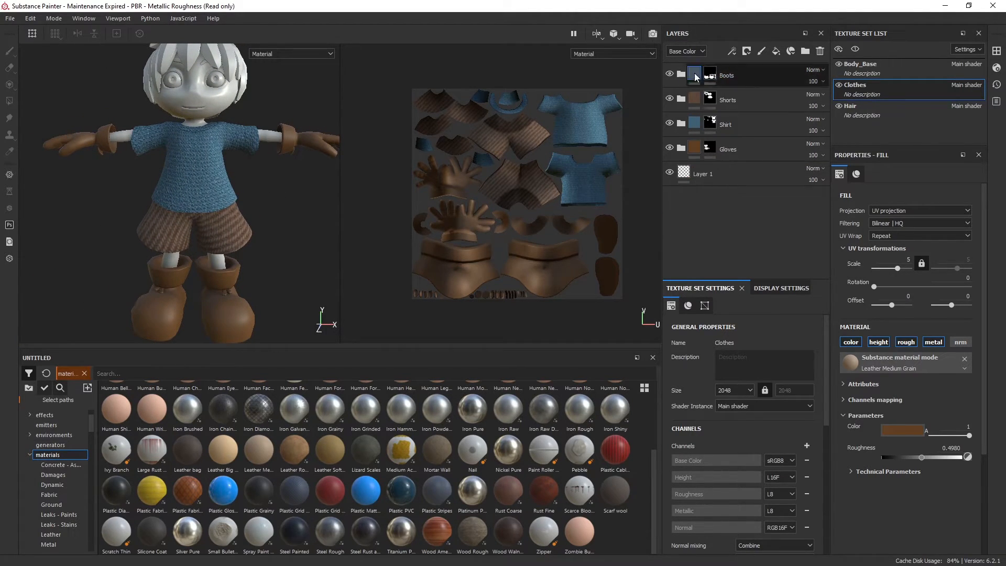
pyautogui.click(693, 126)
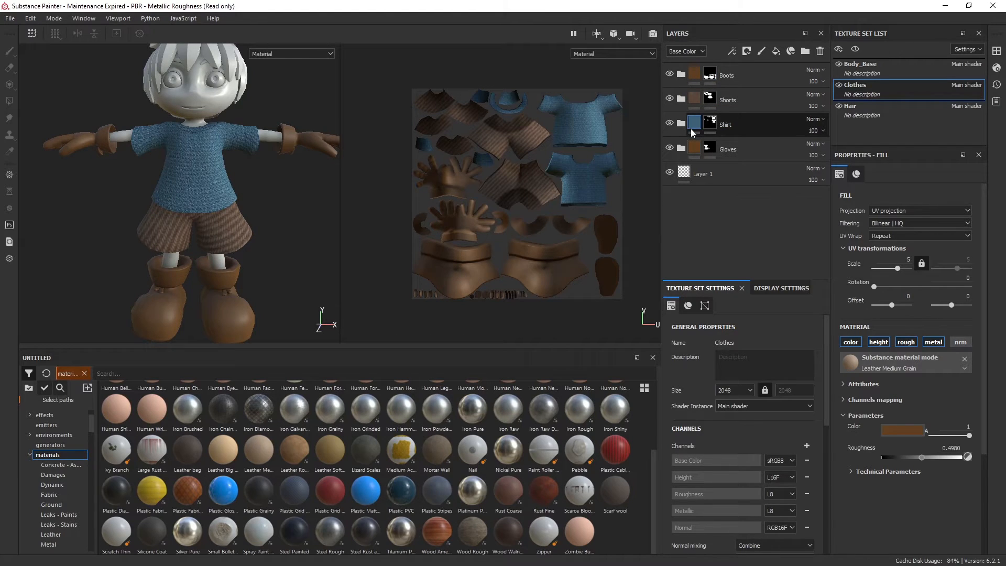
pyautogui.keyDown('alt'); pyautogui.moveTo(280, 213); pyautogui.dragTo(271, 205); pyautogui.keyUp('alt')
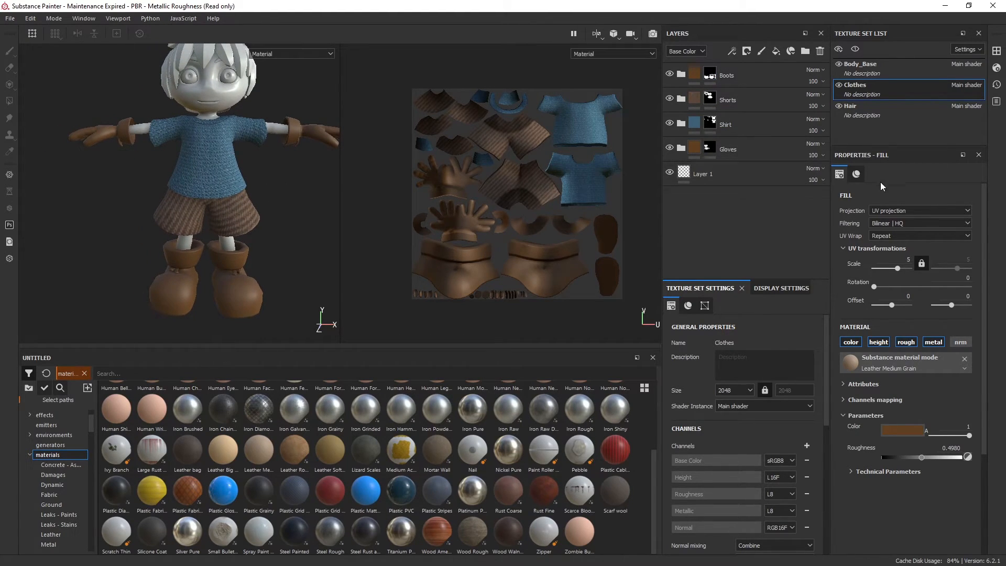
# Change the denim colour of the Shorts folder's Fabric Soft Denim layer to a lighter, warmer brown
pyautogui.click(681, 99)
pyautogui.click(771, 121)
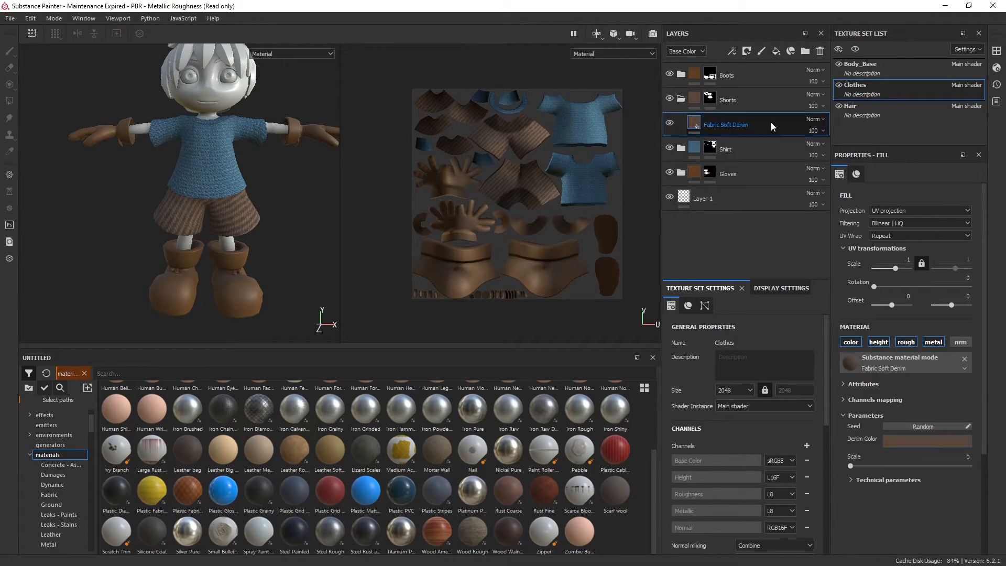
pyautogui.click(924, 446)
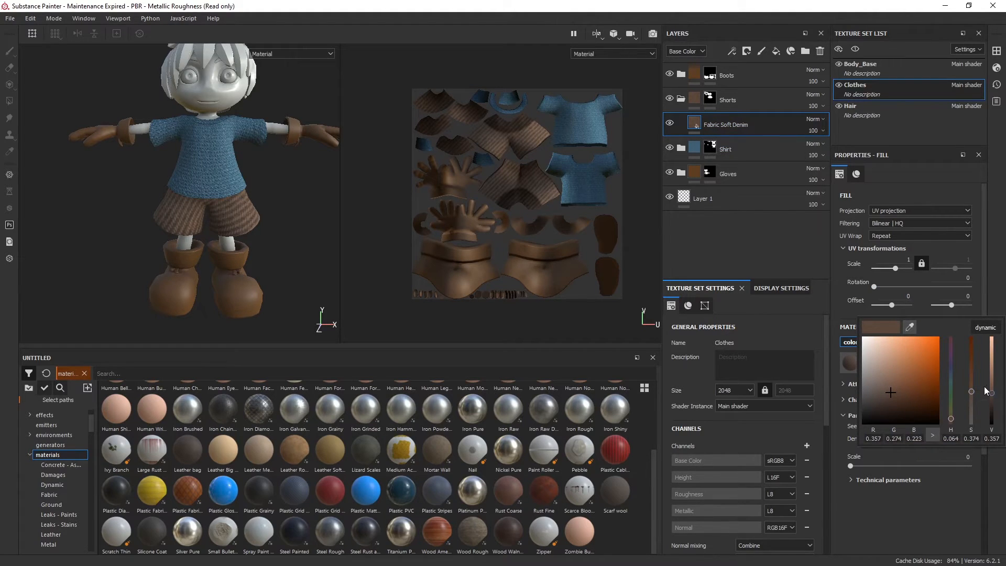
pyautogui.moveTo(990, 377); pyautogui.dragTo(970, 385)
pyautogui.click(913, 516)
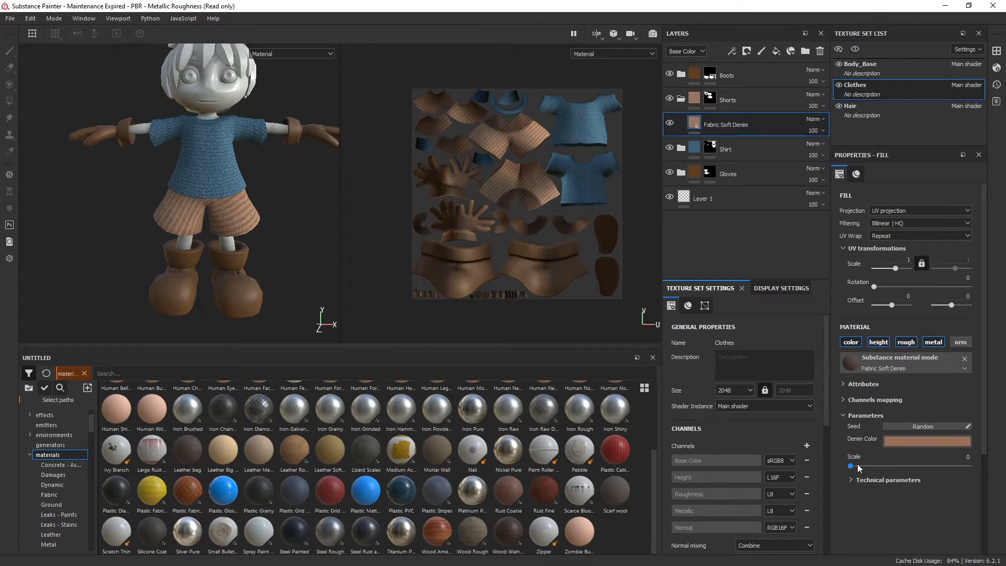
# Set the UV scale of the Fabric Soft Denim layer to 10 and inspect the weave on the shorts
pyautogui.click(889, 261)
pyautogui.write('10')
pyautogui.press('Return')
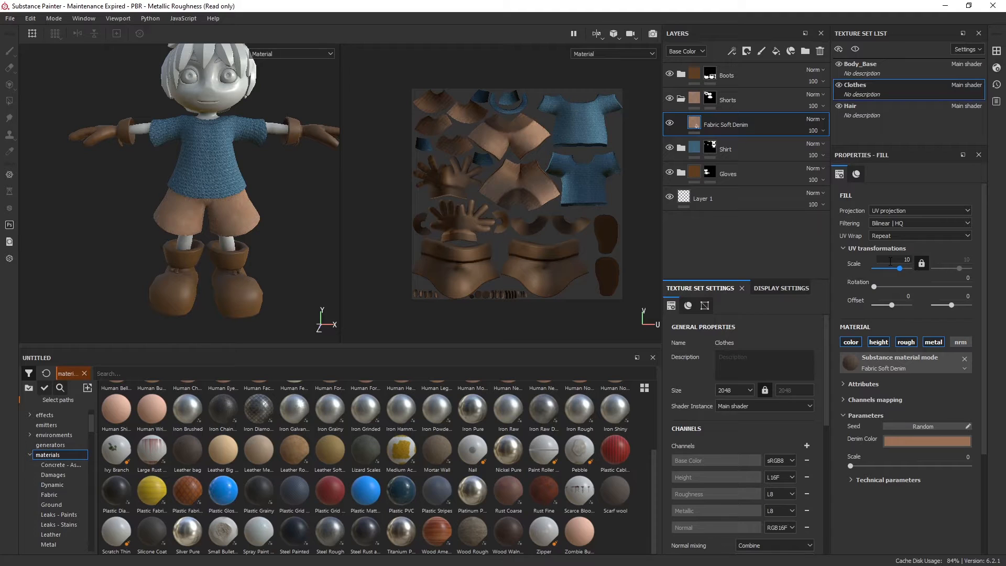
pyautogui.scroll(4, 224, 225)
pyautogui.scroll(6, 224, 225)
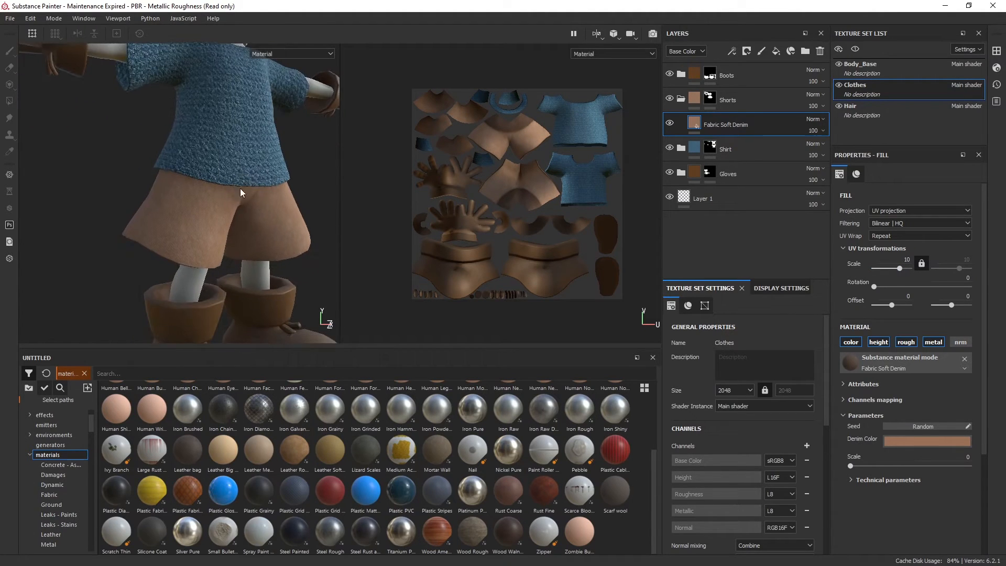
pyautogui.scroll(-3, 264, 250)
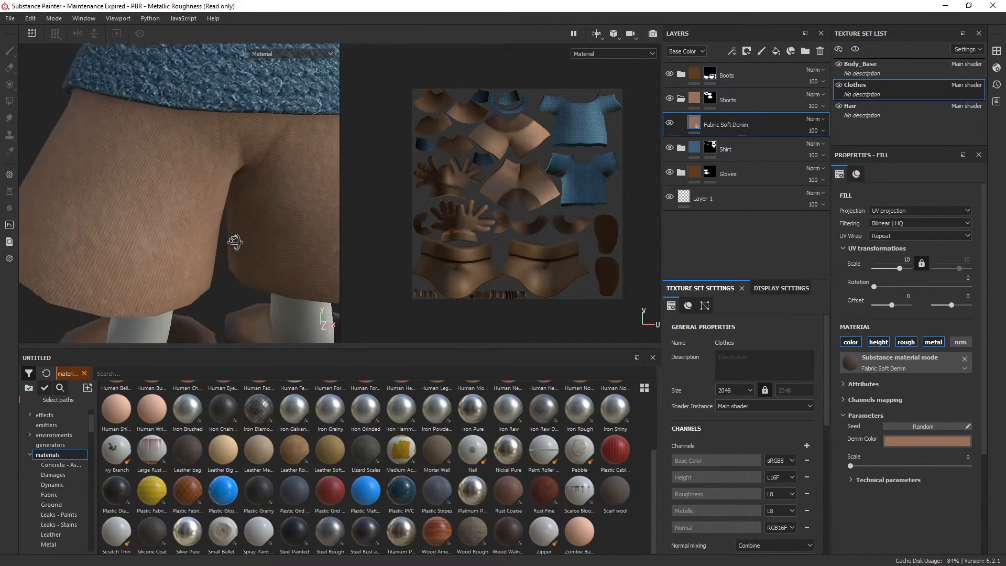
pyautogui.keyDown('alt'); pyautogui.moveTo(266, 243); pyautogui.dragTo(225, 225); pyautogui.keyUp('alt')
pyautogui.keyDown('alt'); pyautogui.moveTo(224, 226); pyautogui.dragTo(227, 175, button='middle'); pyautogui.keyUp('alt')
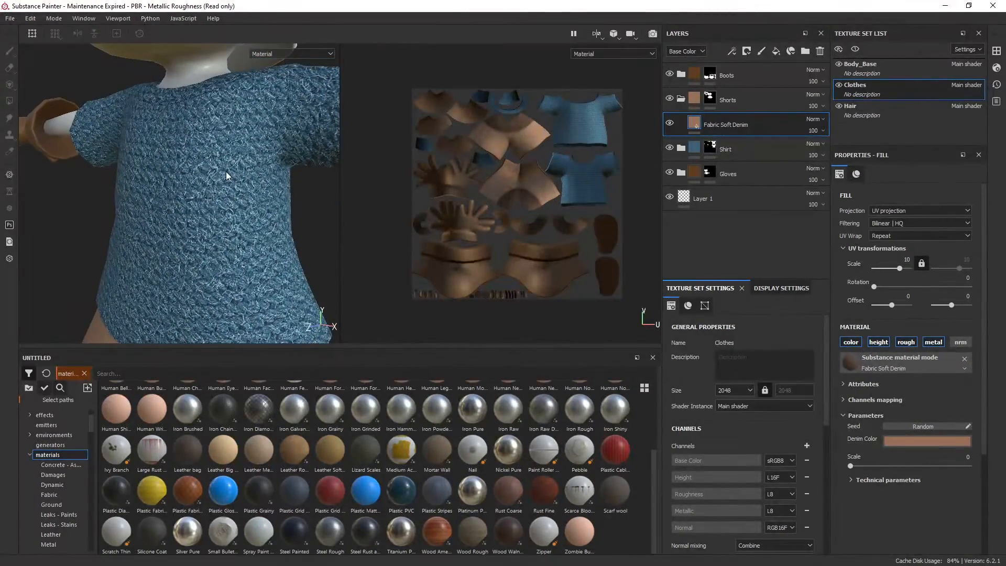
pyautogui.keyDown('alt'); pyautogui.moveTo(260, 212); pyautogui.dragTo(240, 197, button='right'); pyautogui.keyUp('alt')
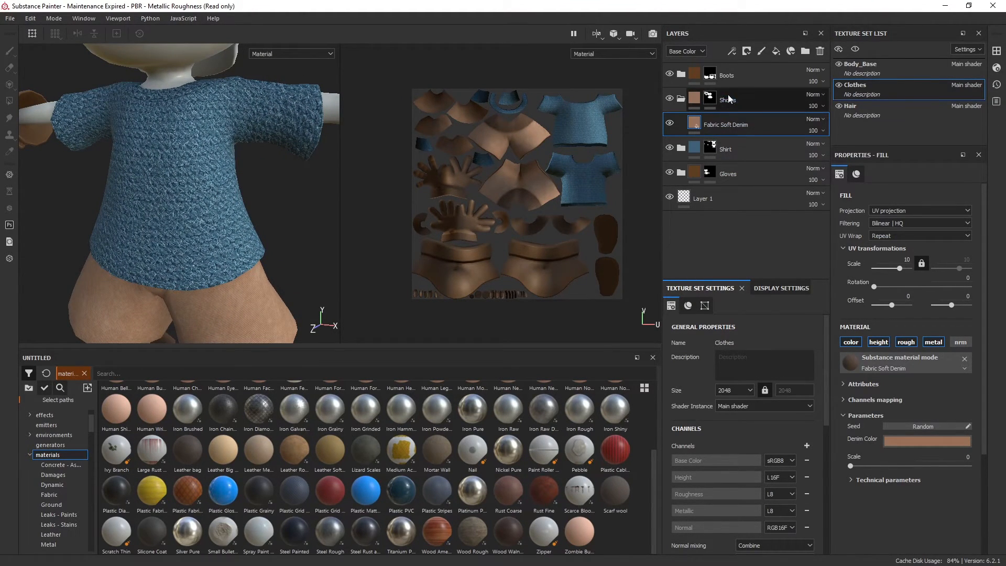
# Collapse the Shorts folder and open the Shirt folder's Fabric Rough layer for editing
pyautogui.click(681, 99)
pyautogui.click(680, 123)
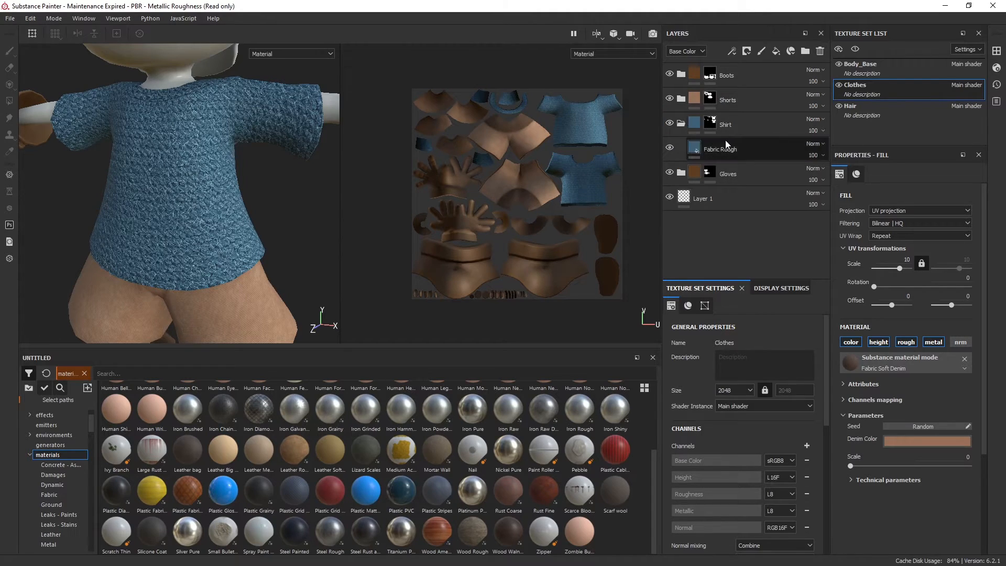
pyautogui.click(768, 147)
# Try a UV scale of 10 on the shirt's Fabric Rough layer and inspect the weave up close
pyautogui.click(902, 260)
pyautogui.write('0')
pyautogui.press('Return')
pyautogui.keyDown('alt'); pyautogui.moveTo(285, 202); pyautogui.dragTo(230, 211); pyautogui.keyUp('alt')
pyautogui.keyDown('alt'); pyautogui.moveTo(230, 210); pyautogui.dragTo(274, 312, button='right'); pyautogui.keyUp('alt')
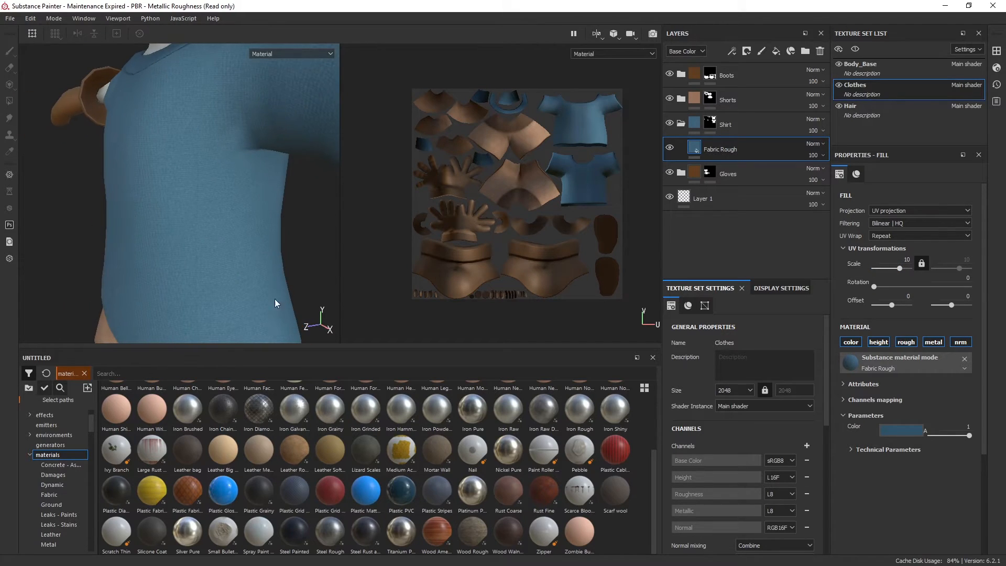
# Set the UV scale of the shirt's Fabric Rough layer to 6
pyautogui.doubleClick(900, 260)
pyautogui.write('6')
pyautogui.press('Return')
pyautogui.keyDown('alt'); pyautogui.moveTo(169, 242); pyautogui.dragTo(167, 214); pyautogui.keyUp('alt')
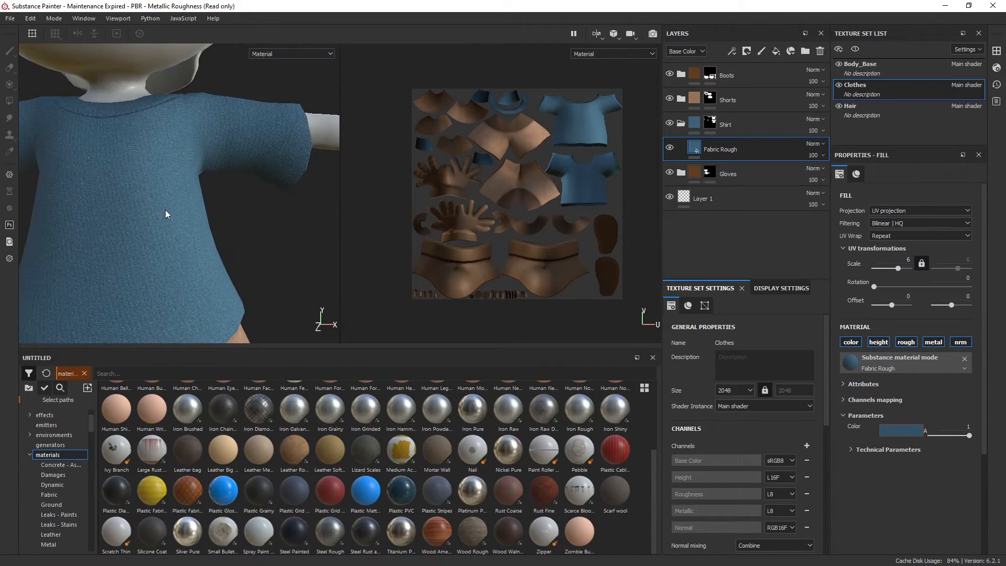
# Examine the shirt's fabric texture on the whole figure and close up around the collar
pyautogui.keyDown('alt'); pyautogui.moveTo(167, 214); pyautogui.dragTo(265, 126, button='middle'); pyautogui.keyUp('alt')
pyautogui.keyDown('alt'); pyautogui.moveTo(265, 126); pyautogui.dragTo(236, 127, button='right'); pyautogui.keyUp('alt')
pyautogui.keyDown('alt'); pyautogui.moveTo(236, 128); pyautogui.dragTo(258, 206); pyautogui.keyUp('alt')
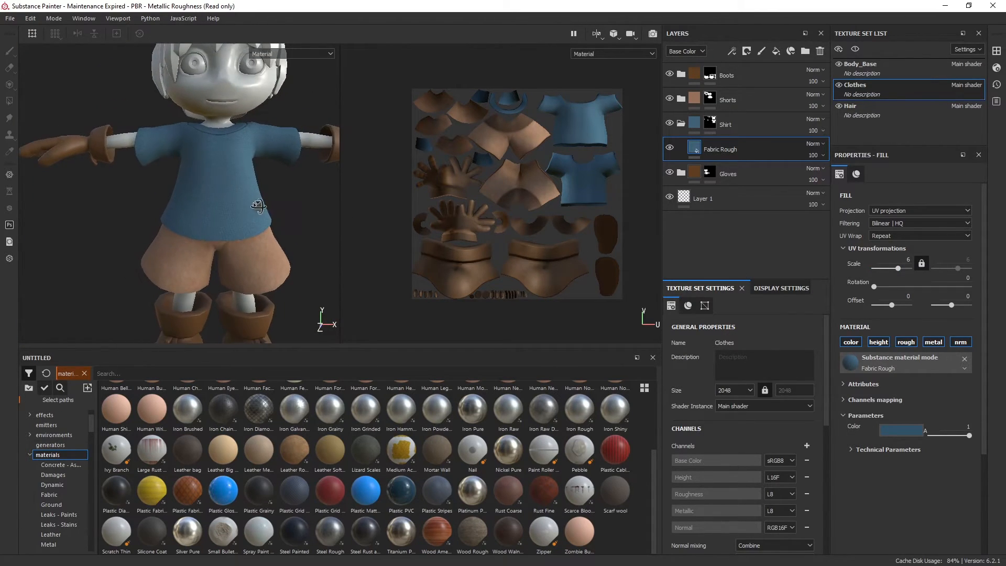
pyautogui.keyDown('alt'); pyautogui.moveTo(258, 205); pyautogui.dragTo(271, 186, button='middle'); pyautogui.keyUp('alt')
pyautogui.keyDown('alt'); pyautogui.moveTo(189, 132); pyautogui.dragTo(192, 153); pyautogui.keyUp('alt')
pyautogui.keyDown('alt'); pyautogui.moveTo(215, 141); pyautogui.dragTo(220, 177, button='middle'); pyautogui.keyUp('alt')
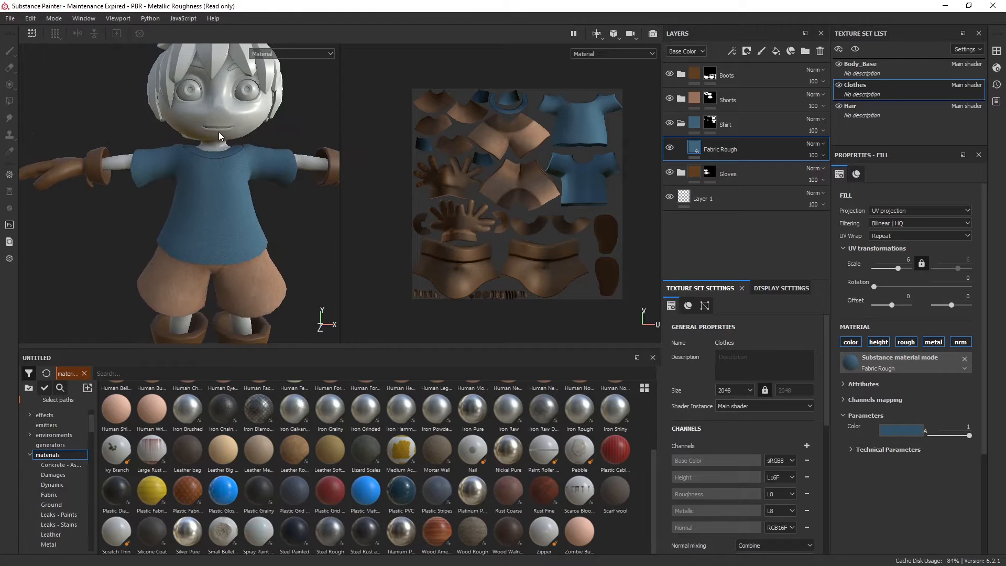
pyautogui.keyDown('alt'); pyautogui.moveTo(220, 177); pyautogui.dragTo(246, 184, button='right'); pyautogui.keyUp('alt')
pyautogui.keyDown('alt'); pyautogui.moveTo(245, 184); pyautogui.dragTo(259, 211, button='middle'); pyautogui.keyUp('alt')
pyautogui.keyDown('alt'); pyautogui.moveTo(258, 210); pyautogui.dragTo(247, 292, button='right'); pyautogui.keyUp('alt')
pyautogui.keyDown('alt'); pyautogui.moveTo(246, 291); pyautogui.dragTo(197, 278, button='middle'); pyautogui.keyUp('alt')
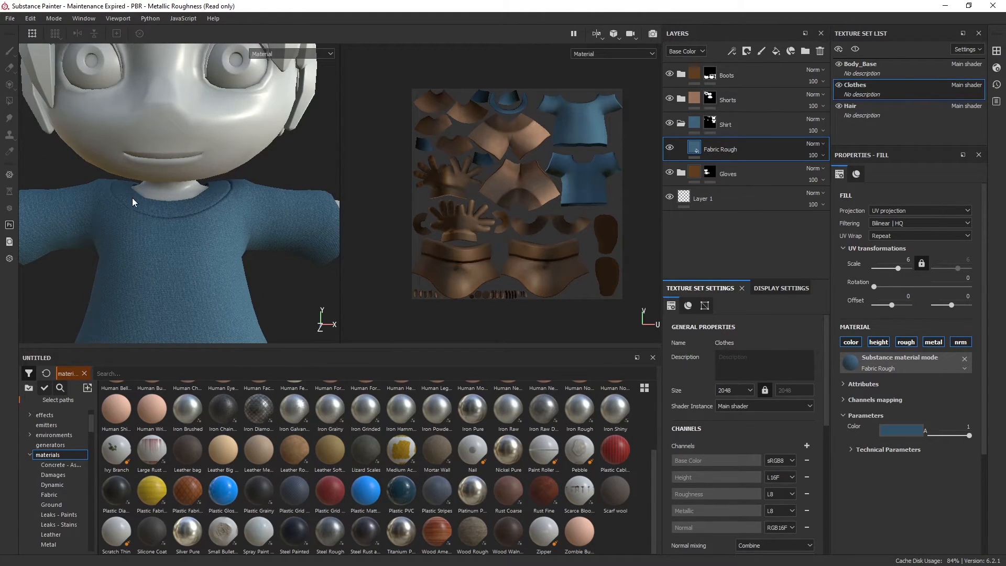
# Add a new folder at the top of the layer stack and name it Collar
pyautogui.click(681, 124)
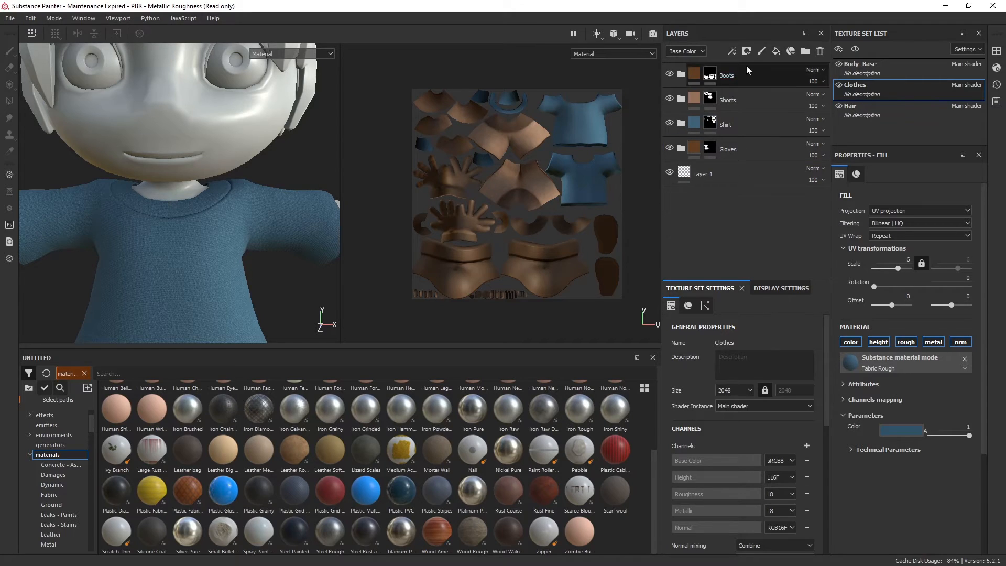
pyautogui.click(805, 52)
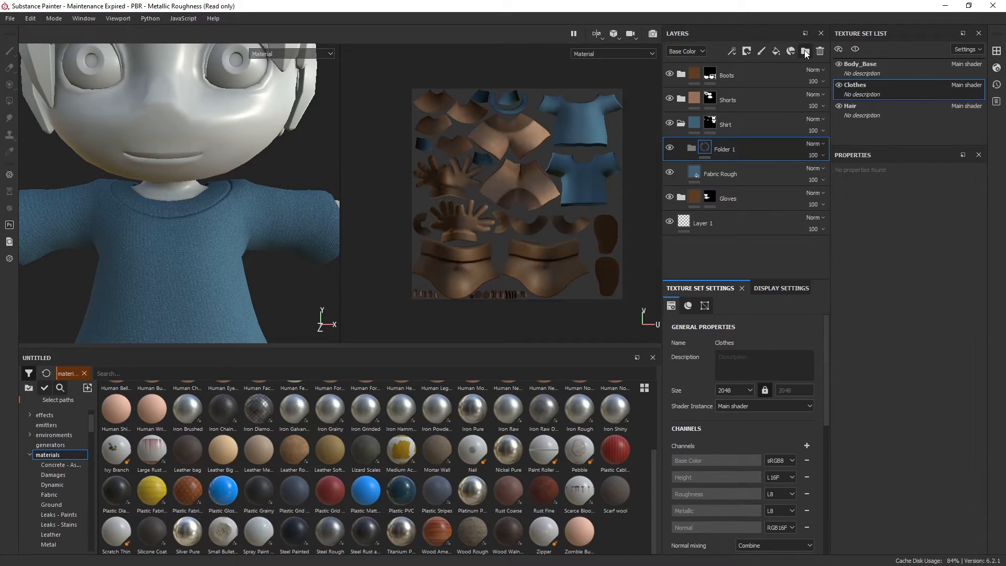
pyautogui.moveTo(746, 138); pyautogui.dragTo(752, 66)
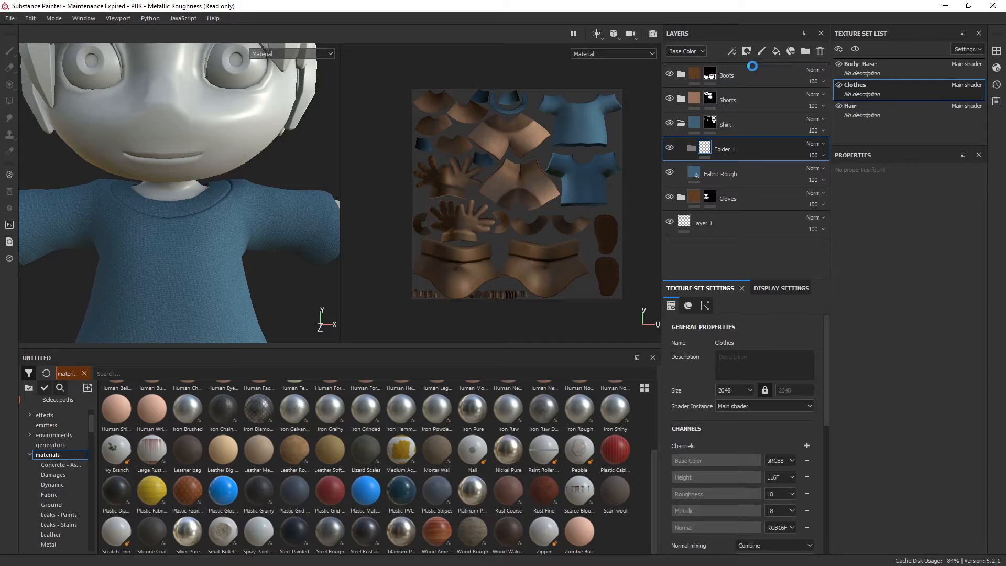
pyautogui.doubleClick(715, 74)
pyautogui.write('Collar')
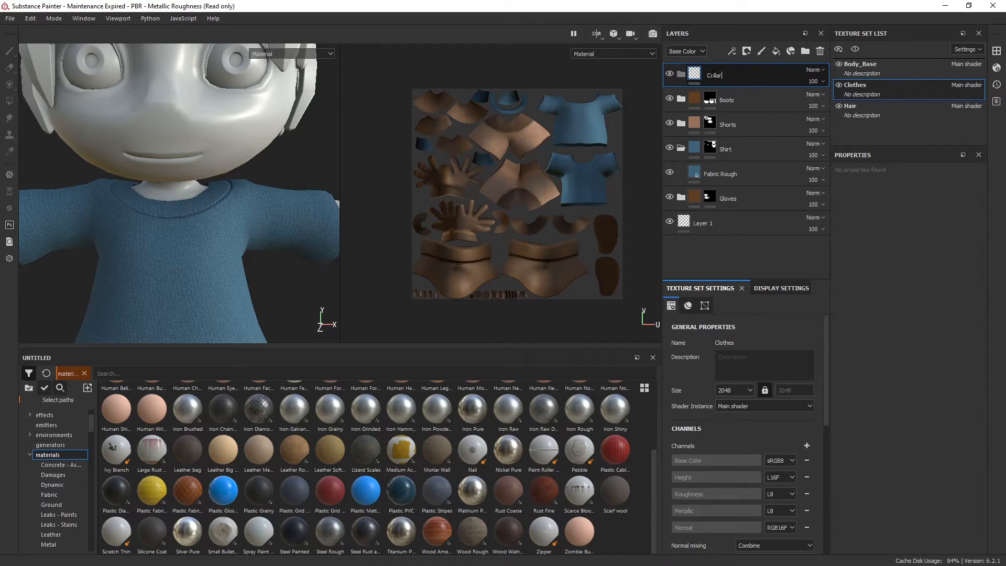
pyautogui.press('Return')
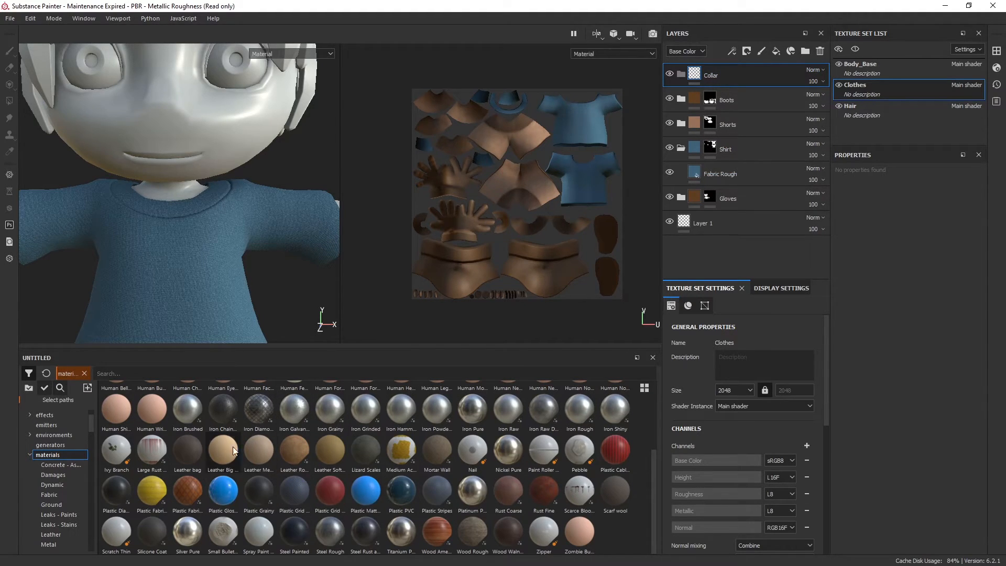
# Try the Coated Metal material above the Collar folder
pyautogui.scroll(3, 304, 460)
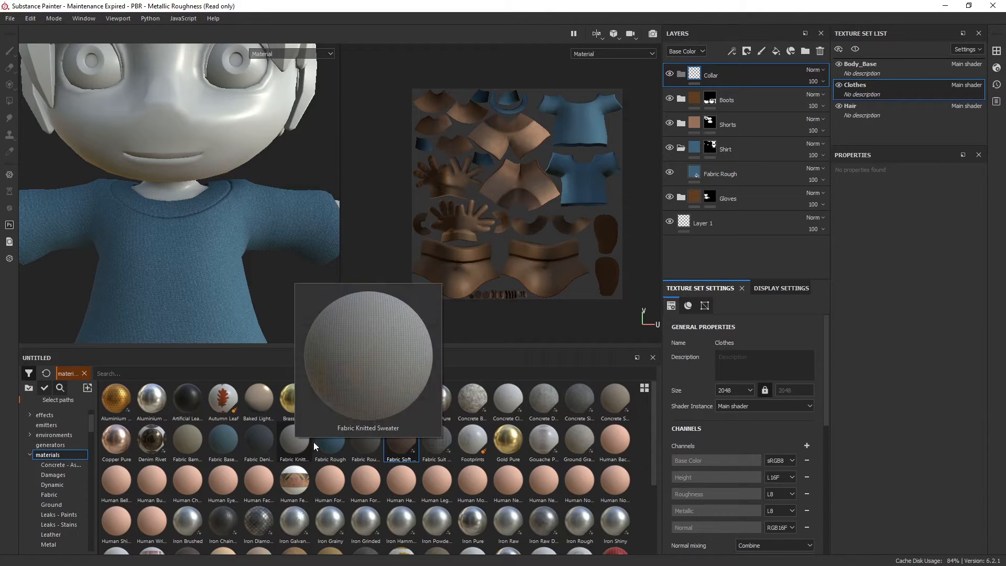
pyautogui.moveTo(335, 443)
pyautogui.moveTo(401, 398); pyautogui.dragTo(757, 83)
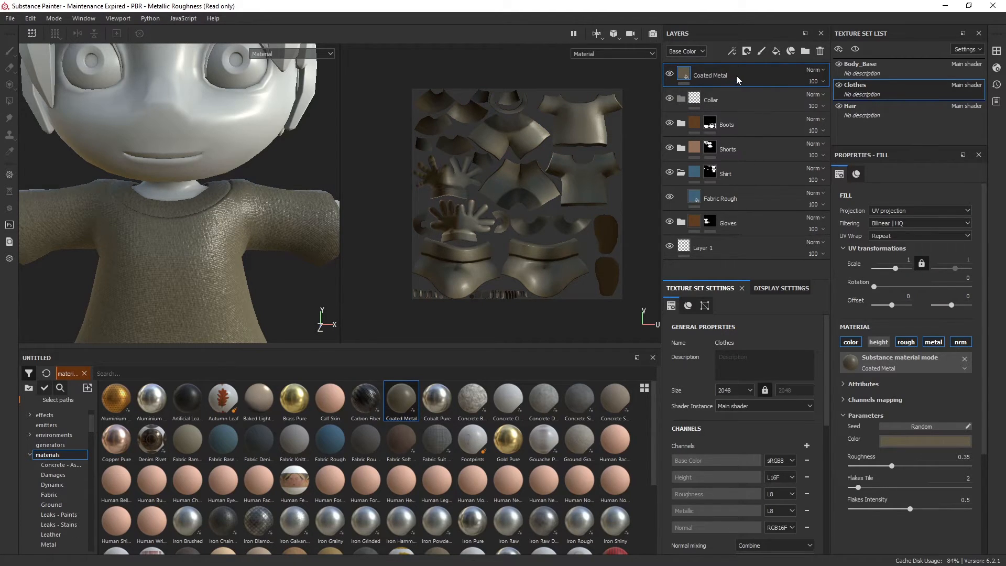
pyautogui.keyDown('alt'); pyautogui.moveTo(224, 201); pyautogui.dragTo(259, 176, button='middle'); pyautogui.keyUp('alt')
pyautogui.hotkey('ctrl', 'z')
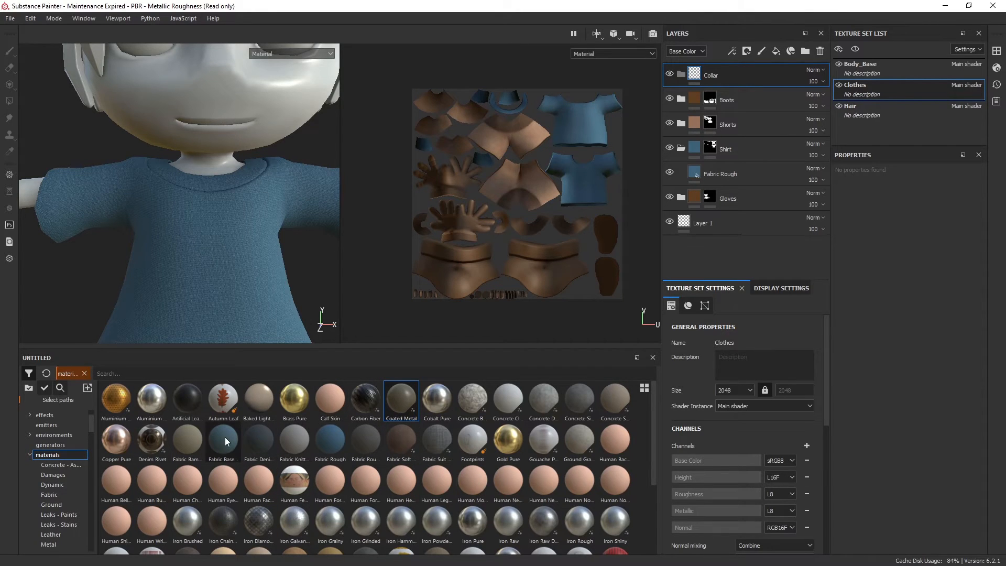
# Add the Fabric Rough material to the Collar folder, keeping the Boots folder outside it
pyautogui.moveTo(328, 443); pyautogui.dragTo(707, 209)
pyautogui.moveTo(737, 97); pyautogui.dragTo(746, 74)
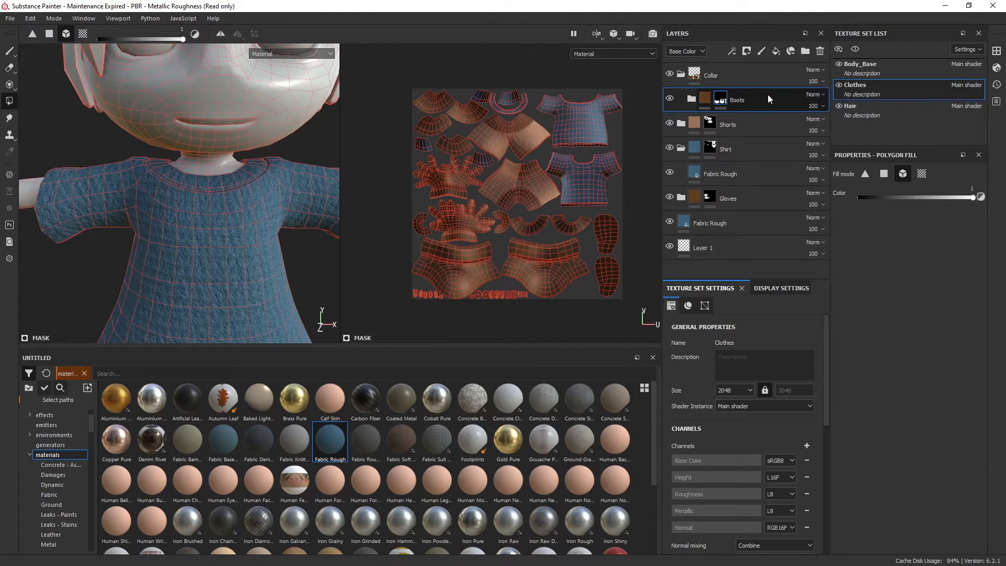
pyautogui.hotkey('ctrl', 'z')
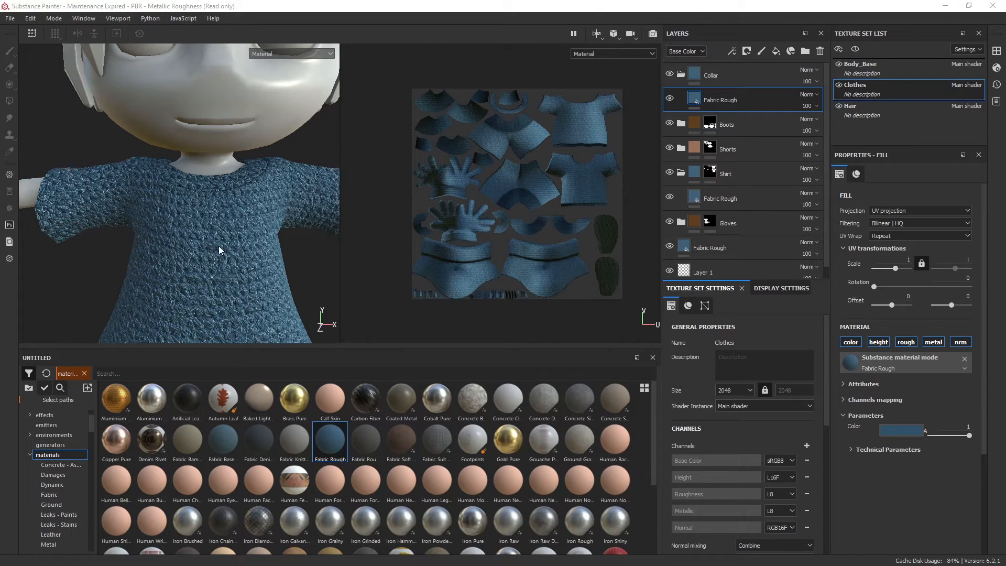
pyautogui.keyDown('alt'); pyautogui.moveTo(240, 197); pyautogui.dragTo(202, 208); pyautogui.keyUp('alt')
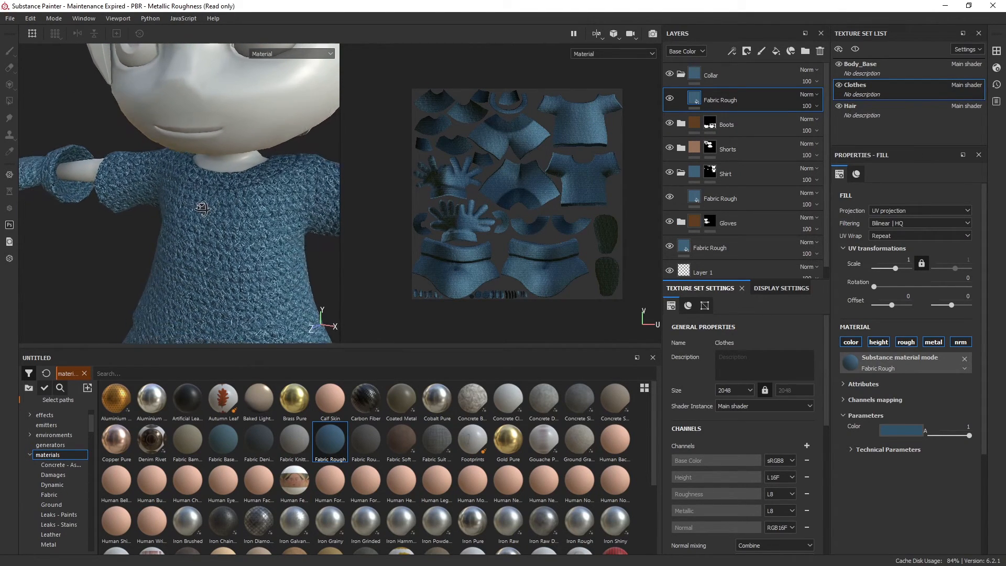
# Add a black mask to the Collar folder
pyautogui.click(757, 80)
pyautogui.rightClick(756, 80)
pyautogui.click(782, 95)
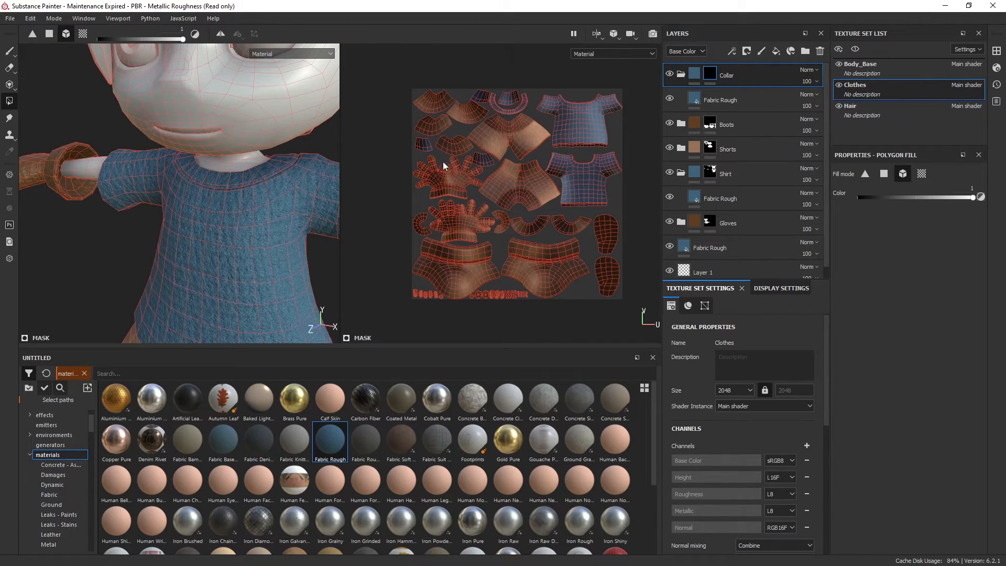
# Reveal the shirt's collar in the Collar mask by filling its UV island with Polygon Fill in UV chunk mode
pyautogui.keyDown('alt'); pyautogui.moveTo(253, 169); pyautogui.dragTo(394, 122, button='right'); pyautogui.keyUp('alt')
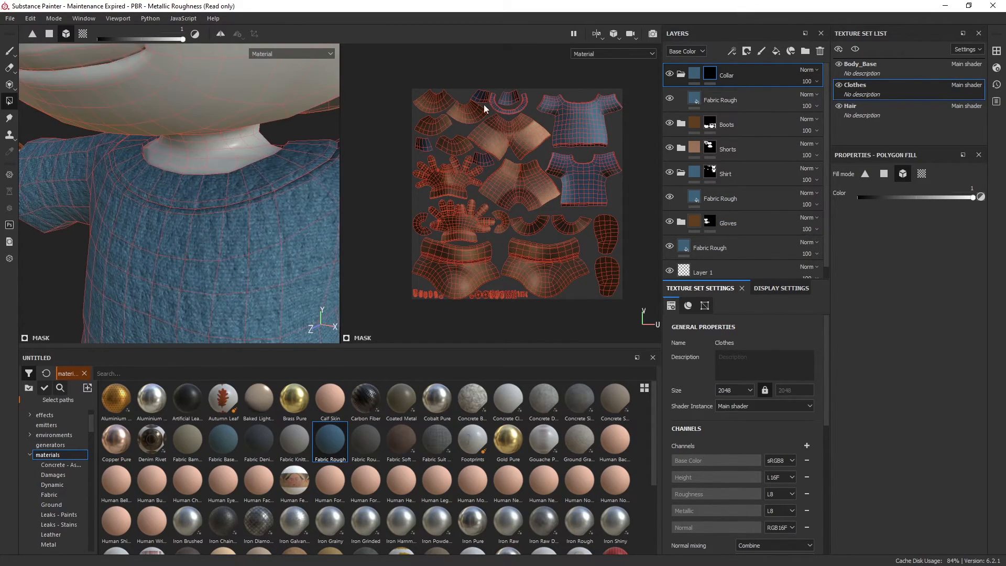
pyautogui.keyDown('alt'); pyautogui.moveTo(209, 144); pyautogui.dragTo(183, 159, button='middle'); pyautogui.keyUp('alt')
pyautogui.keyDown('alt'); pyautogui.moveTo(234, 176); pyautogui.dragTo(227, 168); pyautogui.keyUp('alt')
pyautogui.keyDown('alt'); pyautogui.moveTo(227, 167); pyautogui.dragTo(216, 261, button='right'); pyautogui.keyUp('alt')
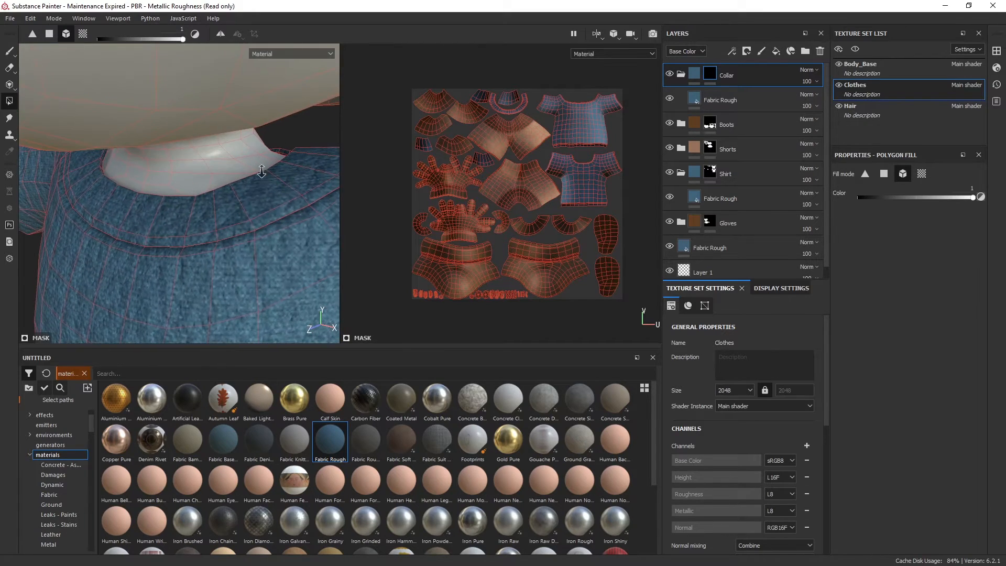
pyautogui.scroll(1, 263, 173)
pyautogui.scroll(-2, 531, 90)
pyautogui.scroll(3, 531, 90)
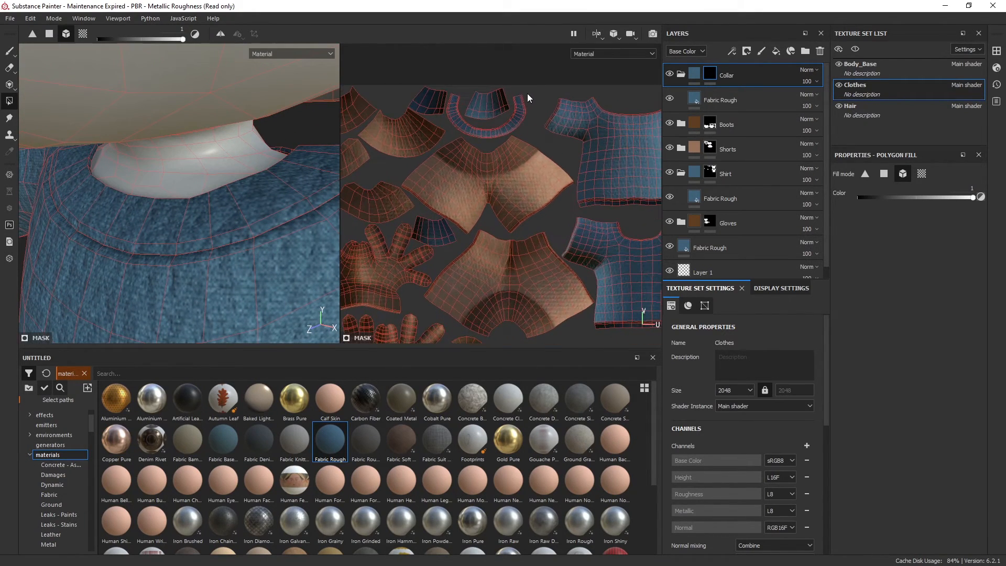
pyautogui.click(83, 34)
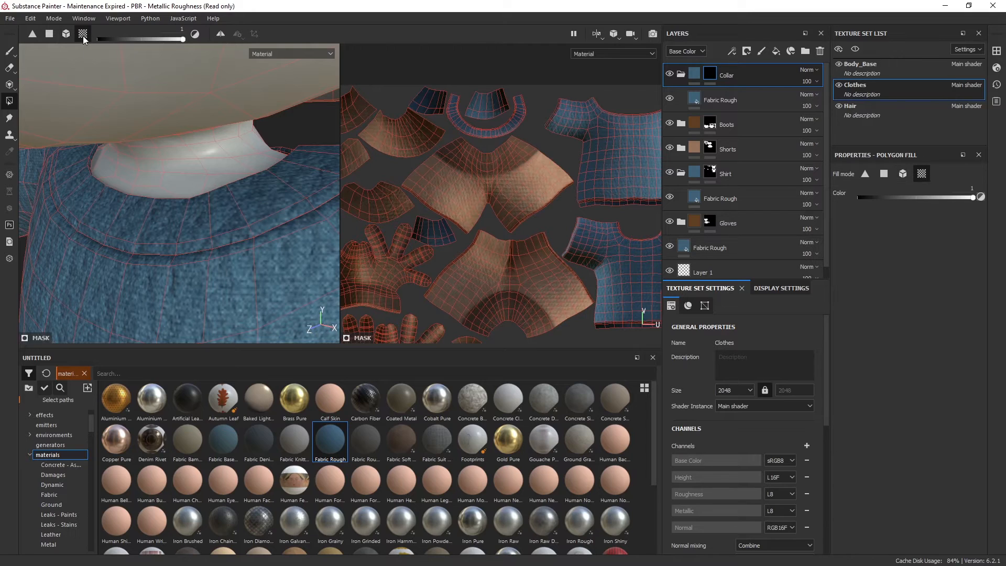
pyautogui.click(500, 130)
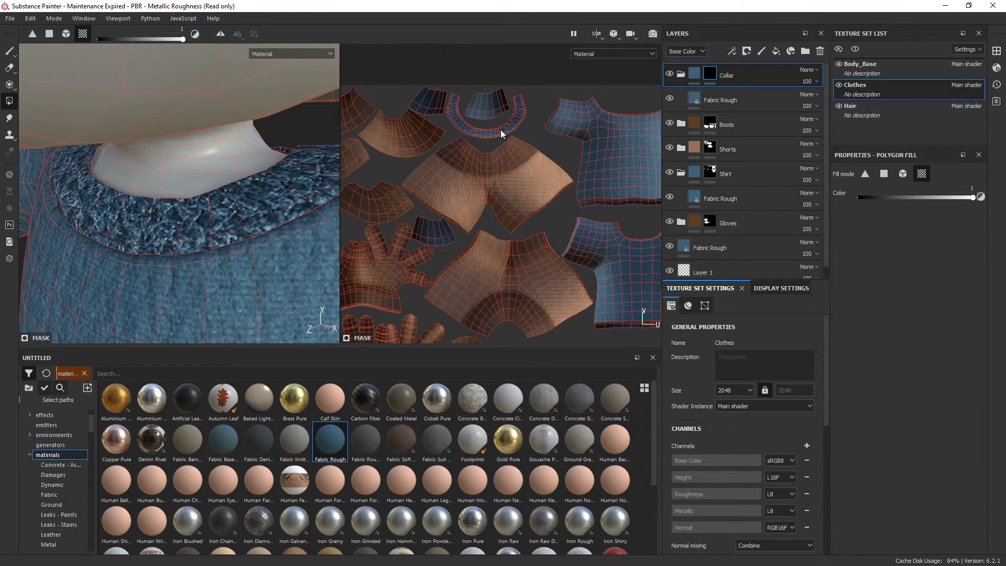
# Change the colour of the collar's Fabric Rough layer to a light brown sampled from the shorts
pyautogui.click(737, 107)
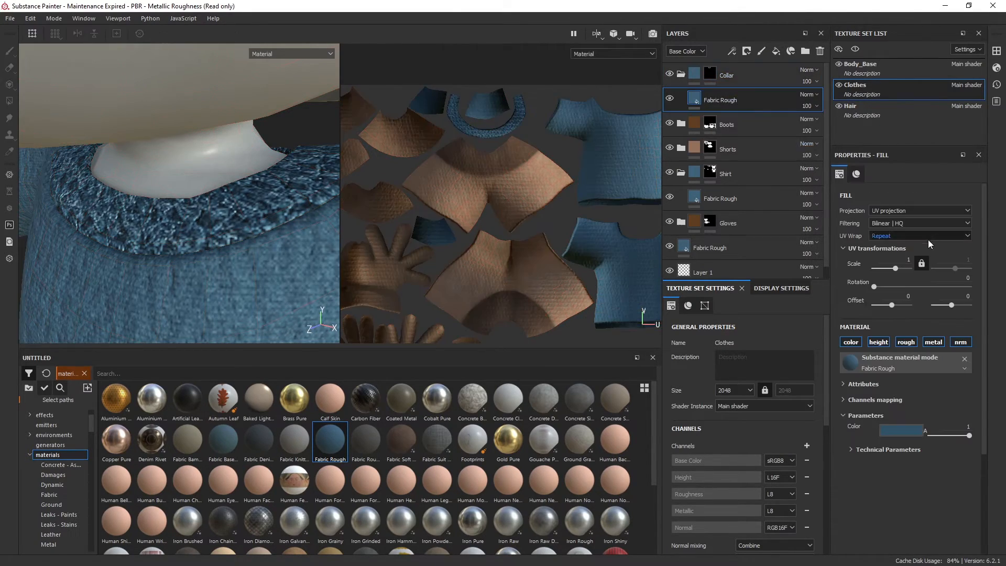
pyautogui.click(906, 430)
pyautogui.click(870, 477)
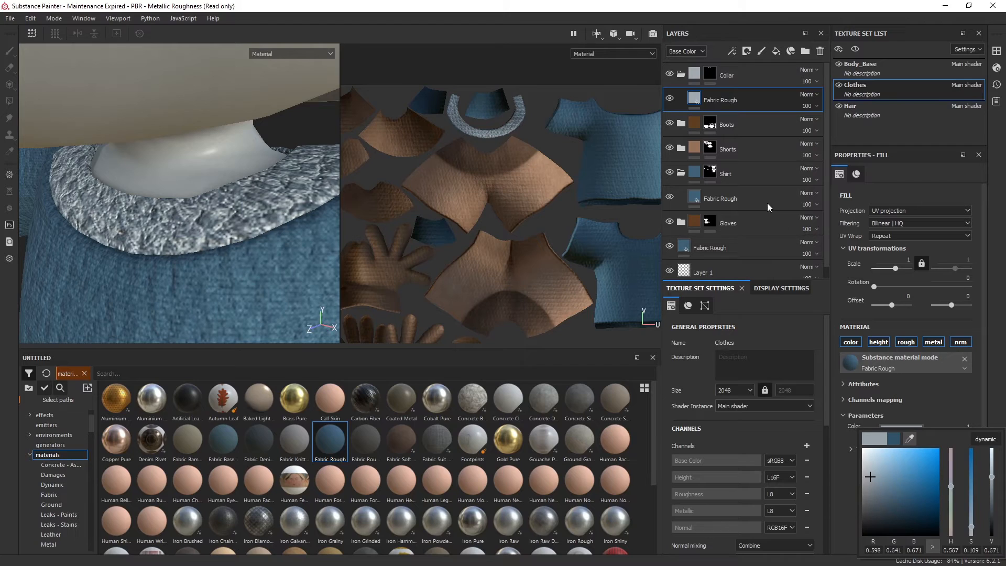
pyautogui.click(909, 437)
pyautogui.click(550, 168)
pyautogui.moveTo(545, 174); pyautogui.dragTo(540, 160)
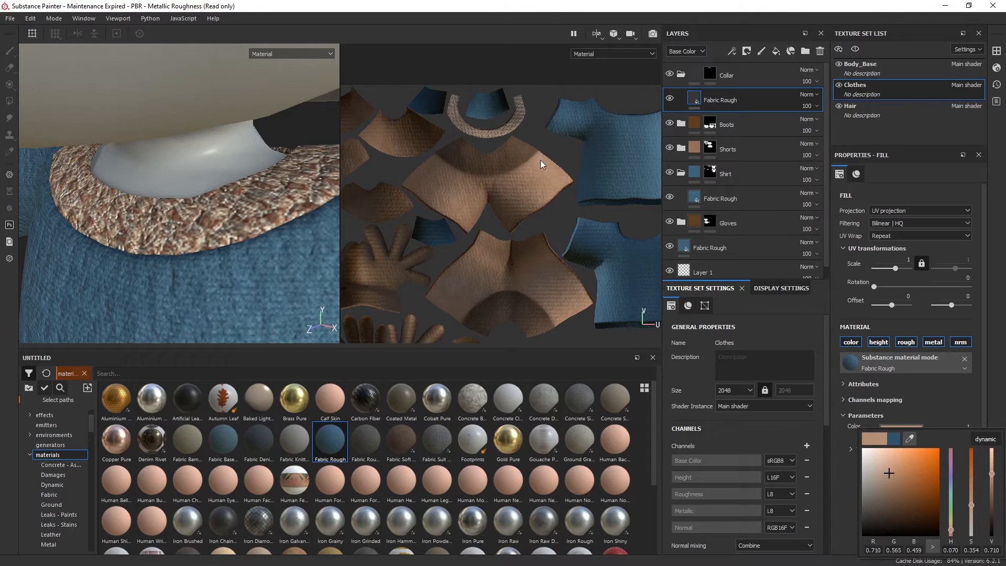
pyautogui.click(999, 333)
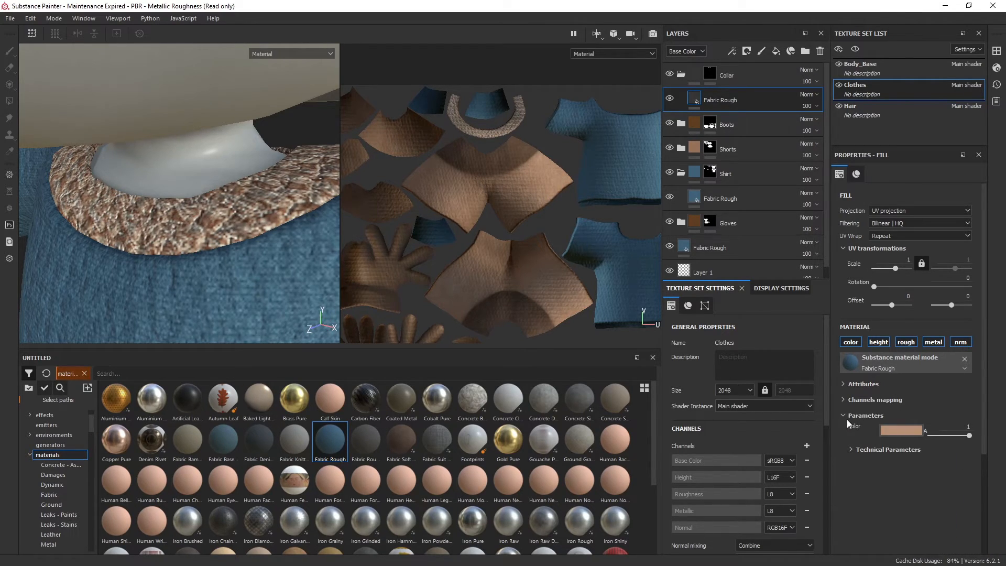
# Try a UV scale of 8 on the collar's Fabric Rough layer
pyautogui.click(904, 259)
pyautogui.write('8')
pyautogui.press('Return')
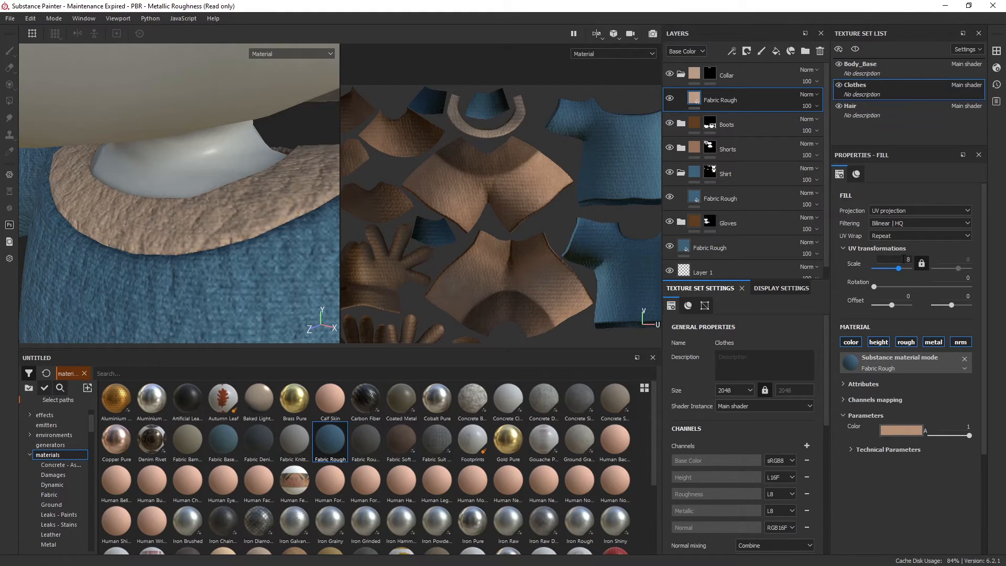
# Set the UV scale of the collar's Fabric Rough layer to 6
pyautogui.click(903, 259)
pyautogui.write('6')
pyautogui.press('Return')
# Examine the collar's fabric up close and against the rest of the outfit on the full figure
pyautogui.scroll(-4, 125, 167)
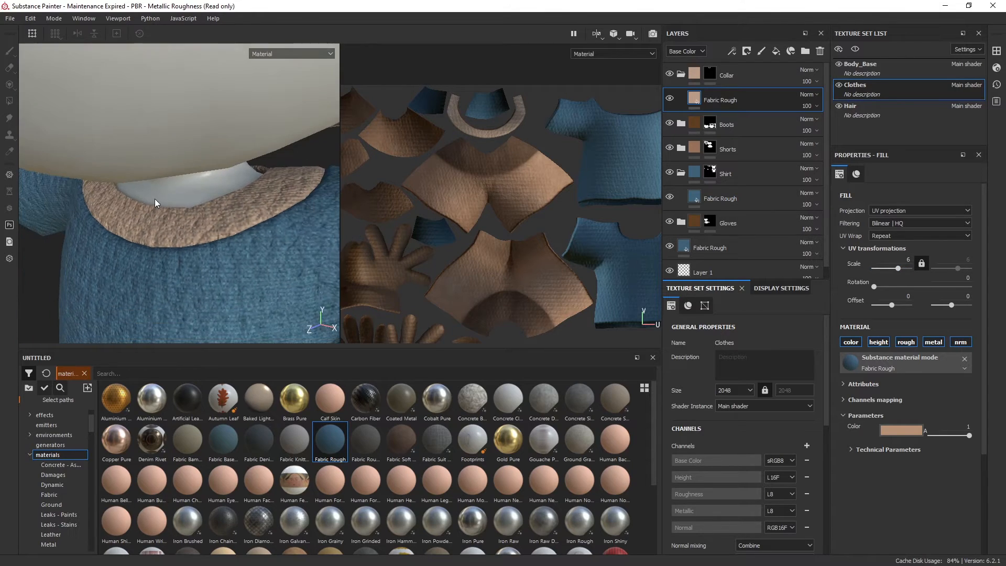
pyautogui.scroll(2, 240, 258)
pyautogui.scroll(-5, 247, 256)
pyautogui.scroll(-5, 243, 260)
pyautogui.keyDown('alt'); pyautogui.moveTo(244, 246); pyautogui.dragTo(263, 201); pyautogui.keyUp('alt')
pyautogui.scroll(2, 253, 192)
pyautogui.scroll(-1, 252, 199)
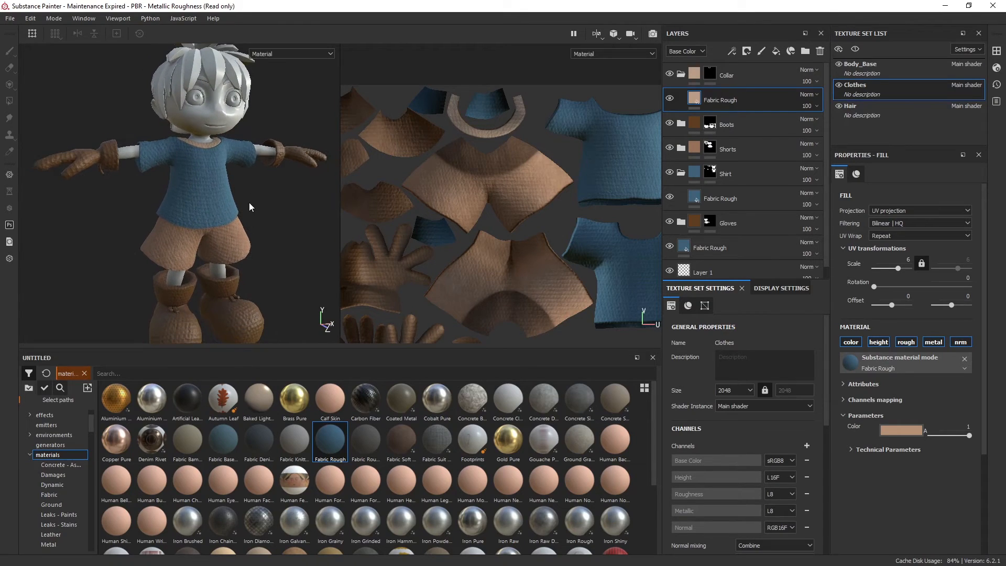
pyautogui.scroll(-3, 251, 209)
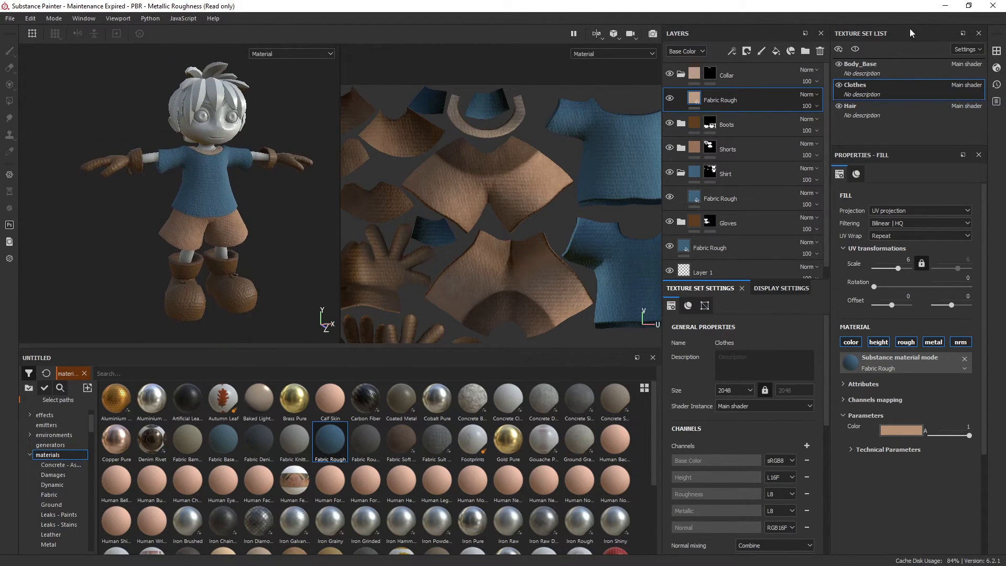
# Collapse the Collar and Shirt folders, and delete the loose Fabric Rough layer and Layer 1 below the Gloves folder
pyautogui.click(681, 75)
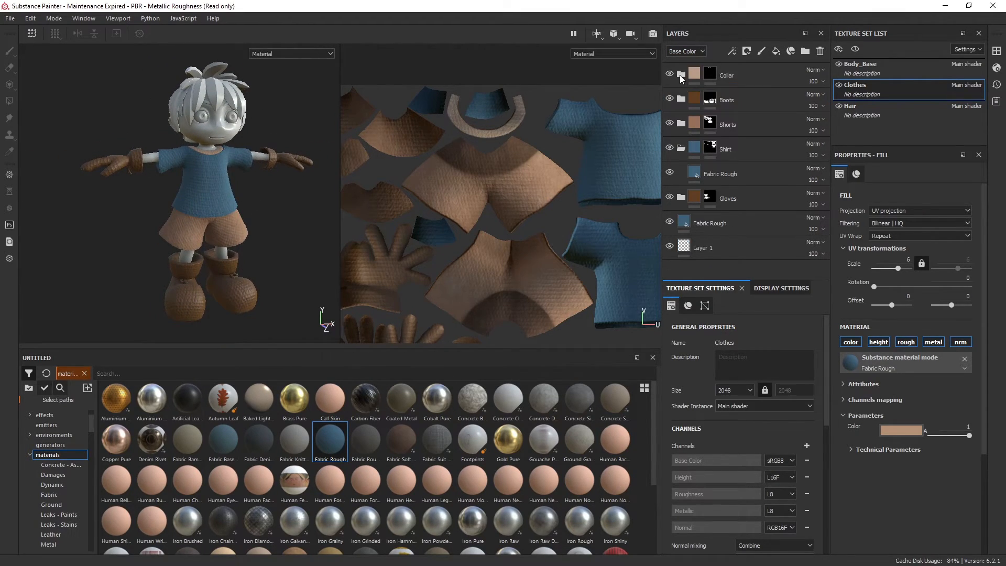
pyautogui.click(681, 149)
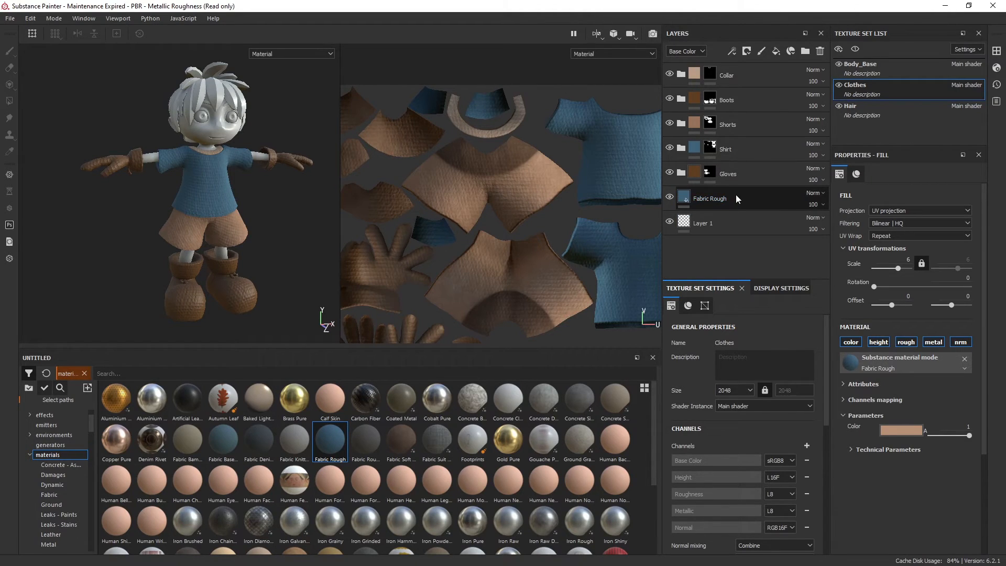
pyautogui.click(670, 198)
pyautogui.click(762, 195)
pyautogui.click(819, 51)
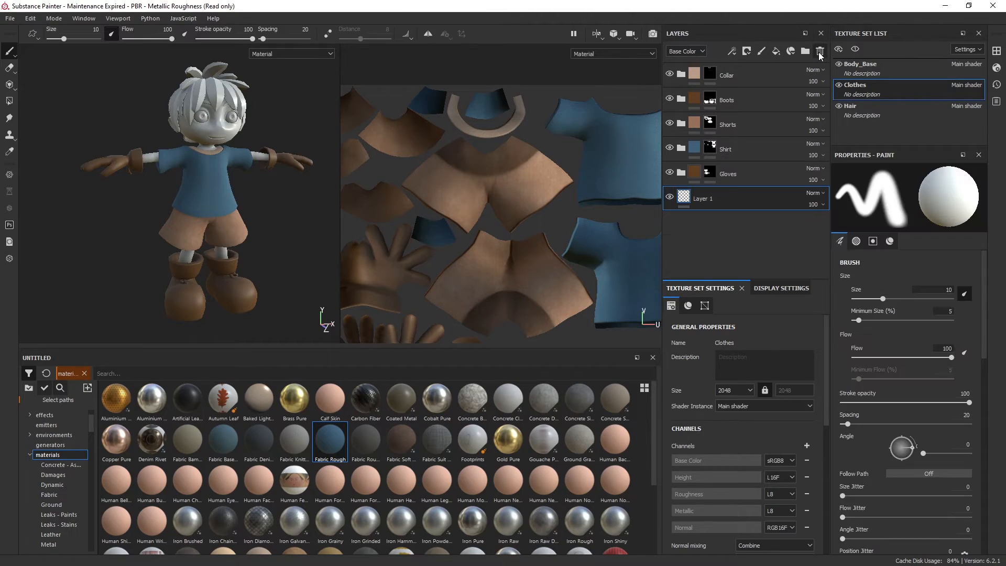
pyautogui.click(819, 55)
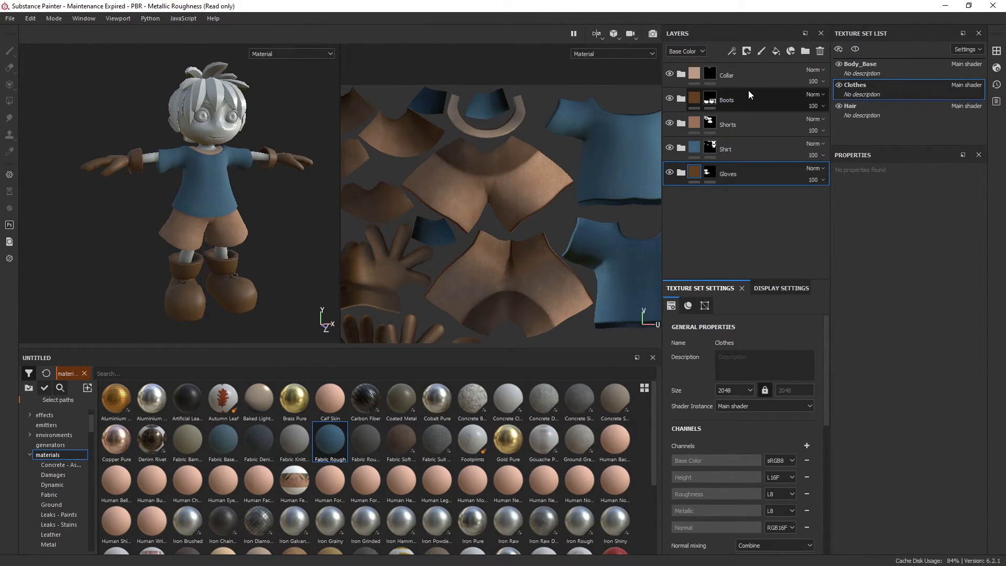
# Set the description of the Clothes texture set to "Clothing"
pyautogui.doubleClick(856, 93)
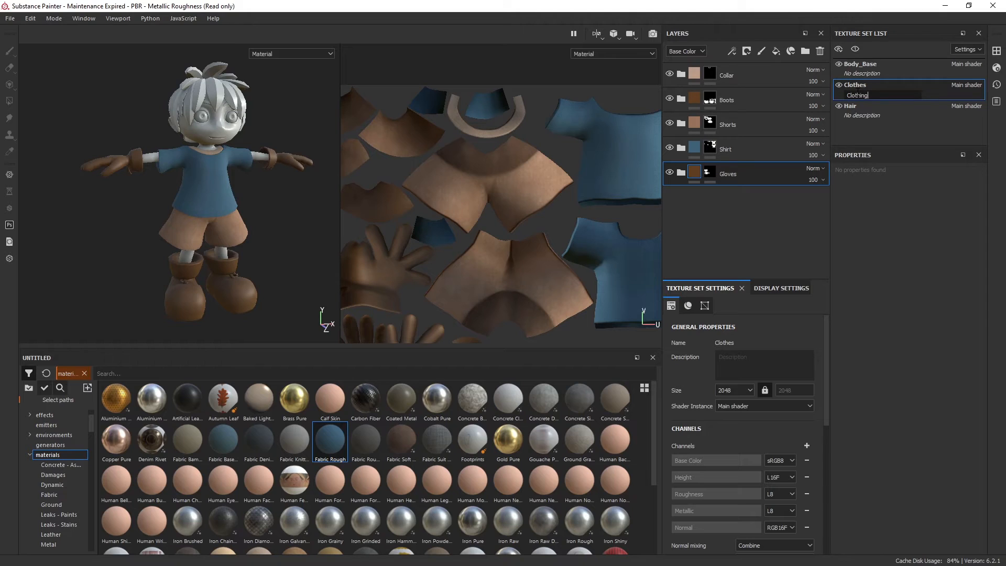
pyautogui.write('Clothings')
pyautogui.press('BackSpace')
pyautogui.press('Return')
# Set the description of the Body_Base texture set to "Skin and Eyes"
pyautogui.click(859, 70)
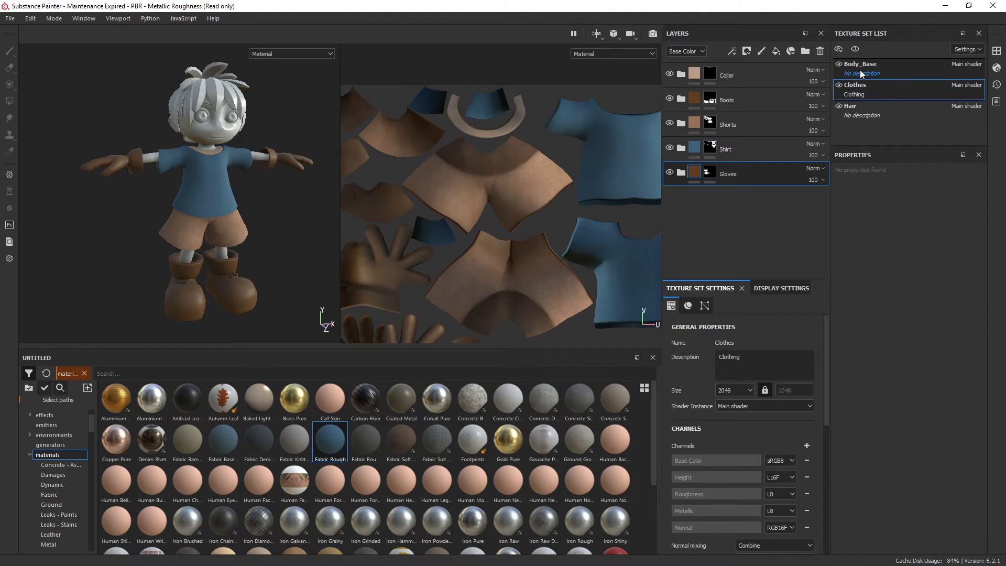
pyautogui.doubleClick(862, 74)
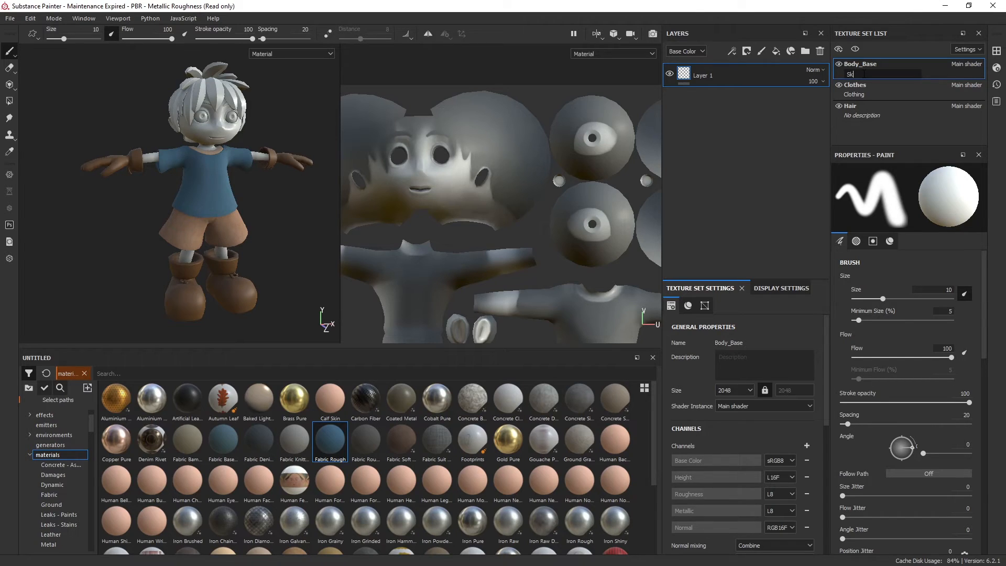
pyautogui.write('Skin and Eyes')
pyautogui.press('Return')
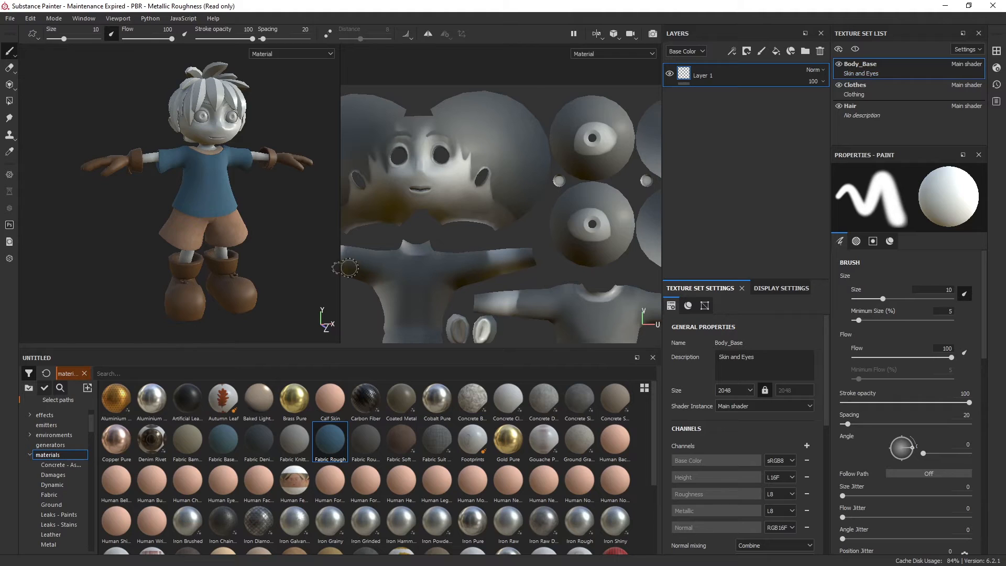
pyautogui.keyDown('alt'); pyautogui.moveTo(233, 216); pyautogui.dragTo(223, 211); pyautogui.keyUp('alt')
pyautogui.keyDown('alt'); pyautogui.moveTo(229, 212); pyautogui.dragTo(213, 219, button='middle'); pyautogui.keyUp('alt')
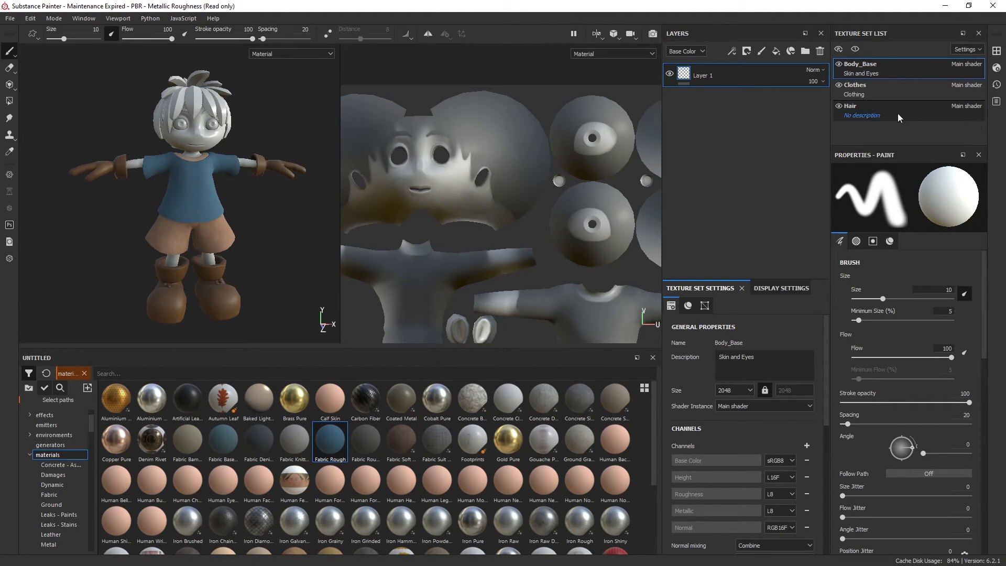
# Review the Clothes texture set's layers with the Collar folder collapsed, and return to the Body_Base texture set
pyautogui.click(898, 88)
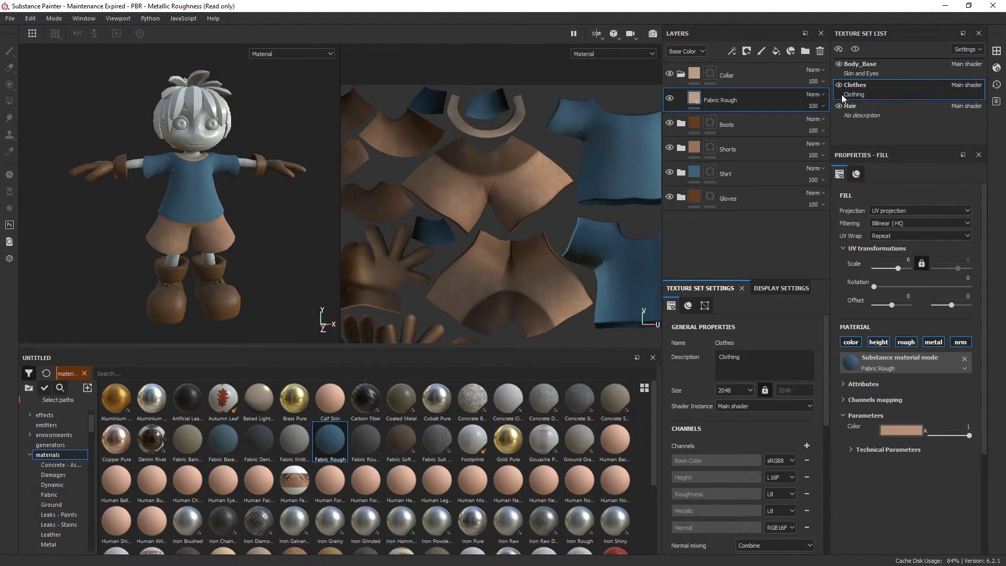
pyautogui.click(680, 74)
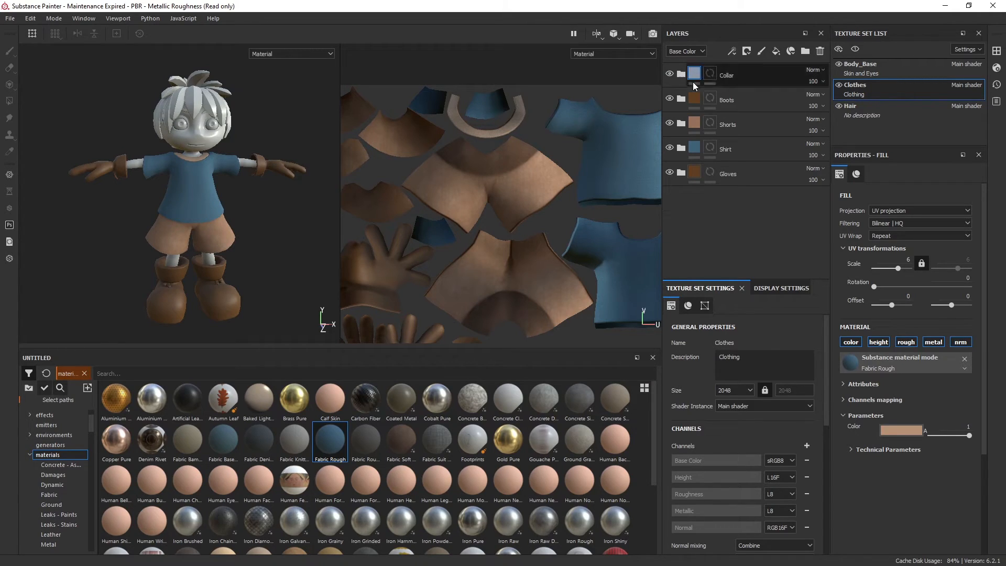
pyautogui.click(751, 78)
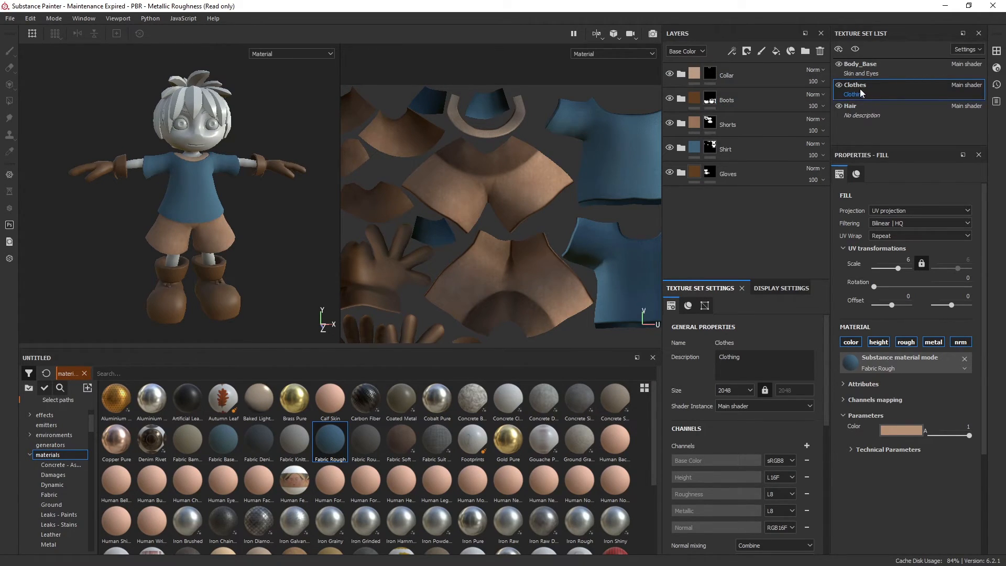
pyautogui.click(908, 71)
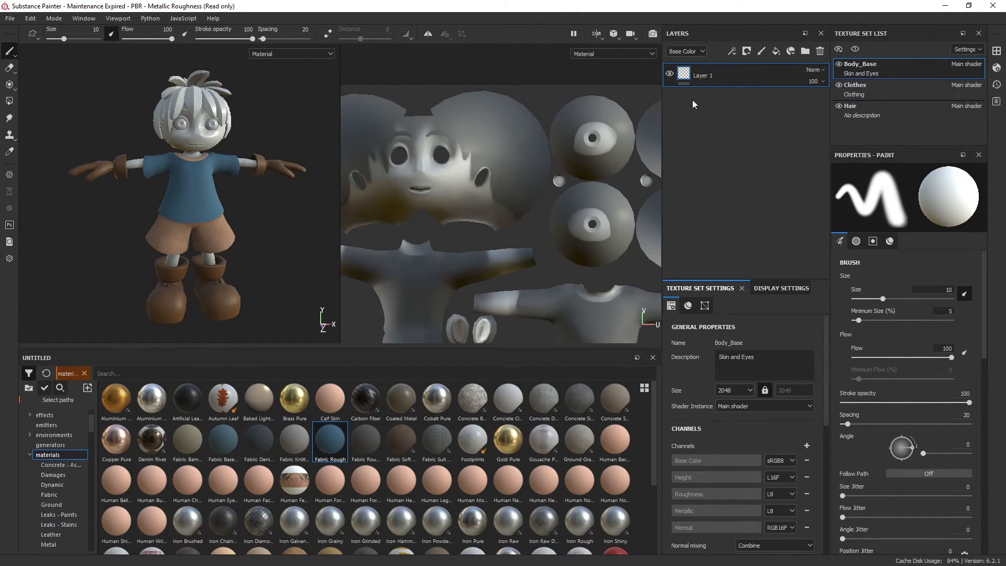
pyautogui.moveTo(233, 282); pyautogui.dragTo(212, 225, button='middle')
pyautogui.keyDown('alt'); pyautogui.moveTo(227, 224); pyautogui.dragTo(227, 180); pyautogui.keyUp('alt')
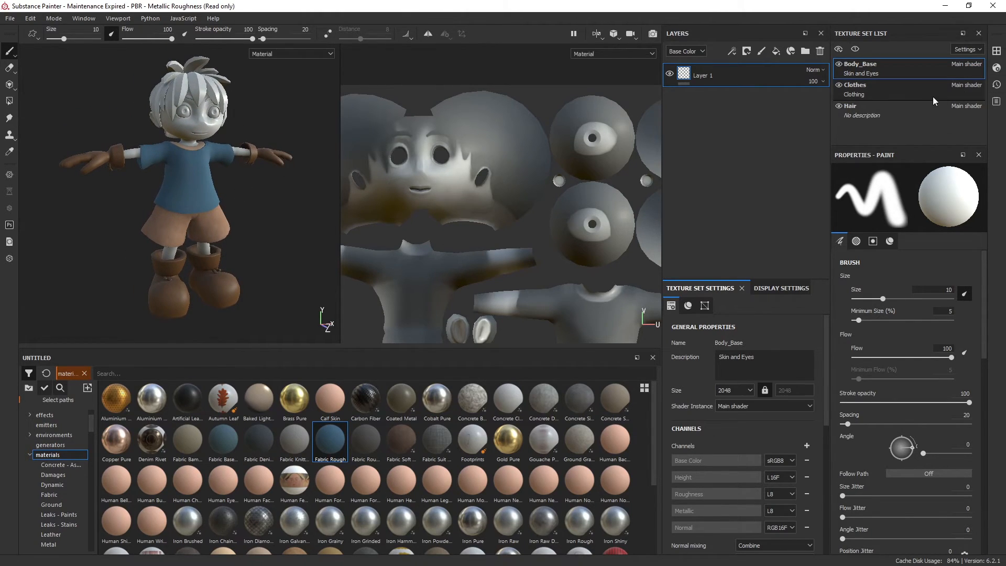
# Switch to the Hair texture set and examine the character's hair and head on the model and in the UV layout
pyautogui.click(888, 111)
pyautogui.moveTo(276, 140)
pyautogui.mouseDown(button='middle')
pyautogui.moveTo(281, 216)
pyautogui.moveTo(274, 226)
pyautogui.mouseUp(button='middle')
pyautogui.scroll(-2, 271, 224)
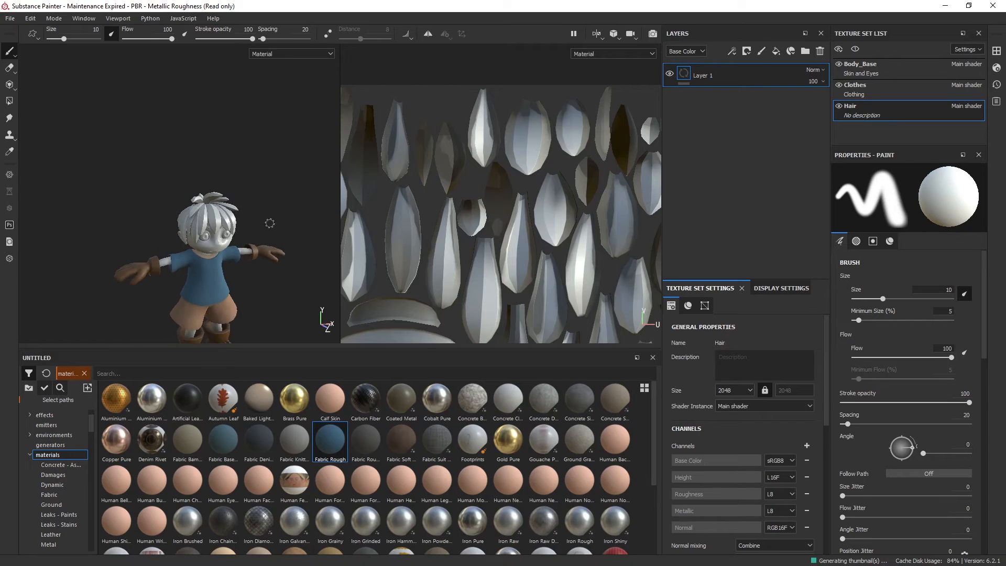
pyautogui.scroll(5, 269, 223)
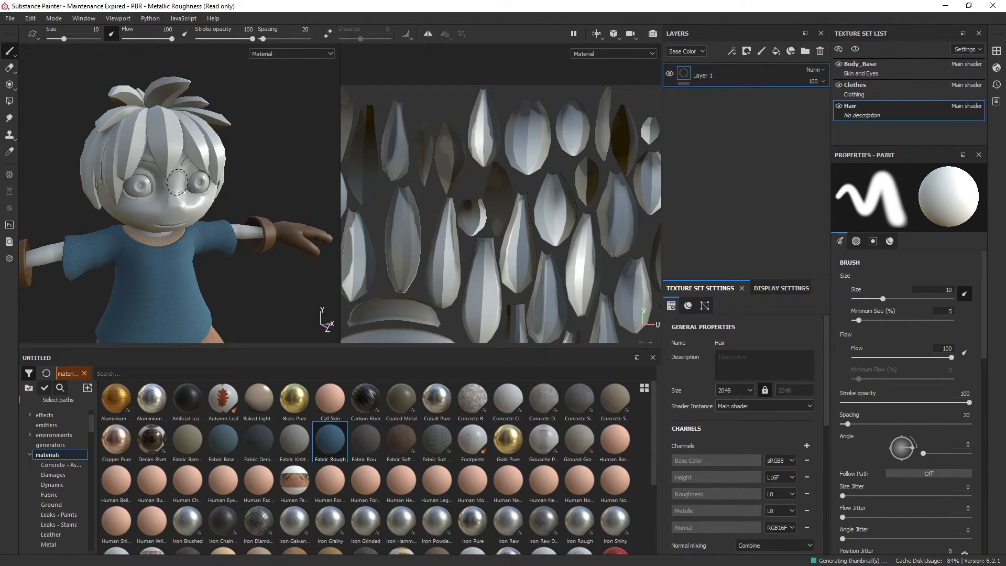
pyautogui.scroll(4, 162, 180)
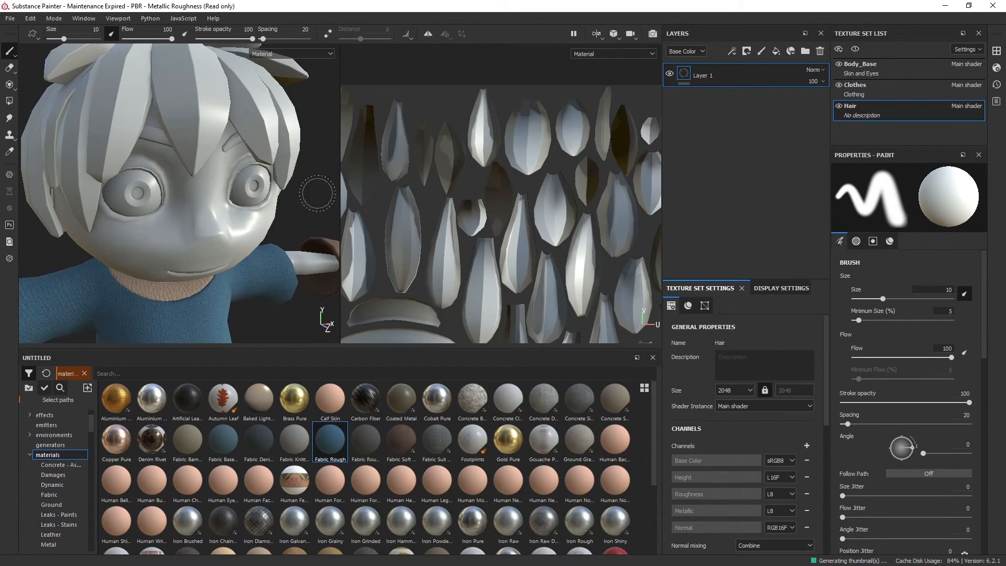
pyautogui.scroll(-3, 231, 210)
pyautogui.scroll(3, 529, 242)
pyautogui.scroll(-4, 529, 242)
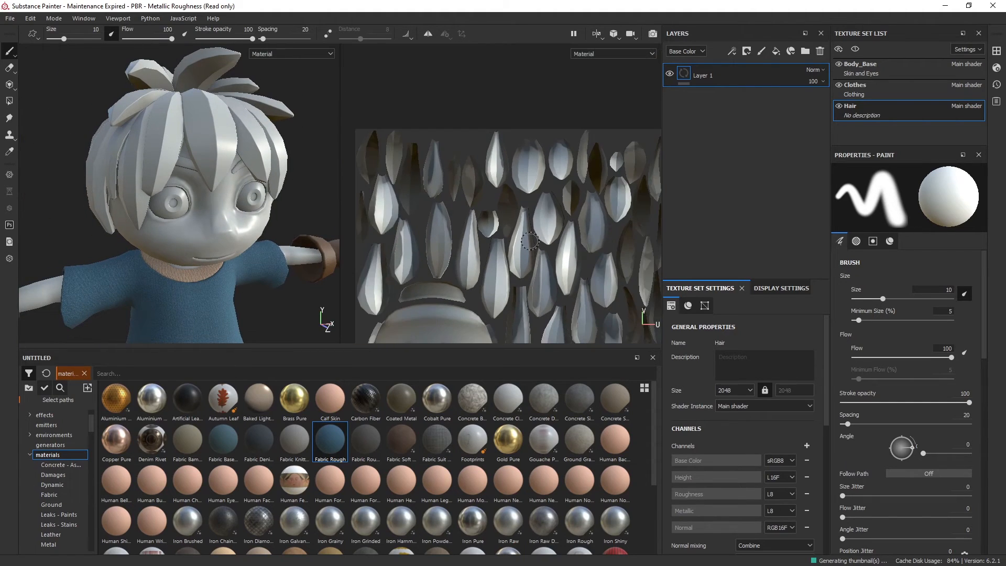
pyautogui.keyDown('alt'); pyautogui.moveTo(211, 247); pyautogui.dragTo(225, 164, button='middle'); pyautogui.keyUp('alt')
pyautogui.scroll(-2, 247, 120)
pyautogui.scroll(-3, 247, 120)
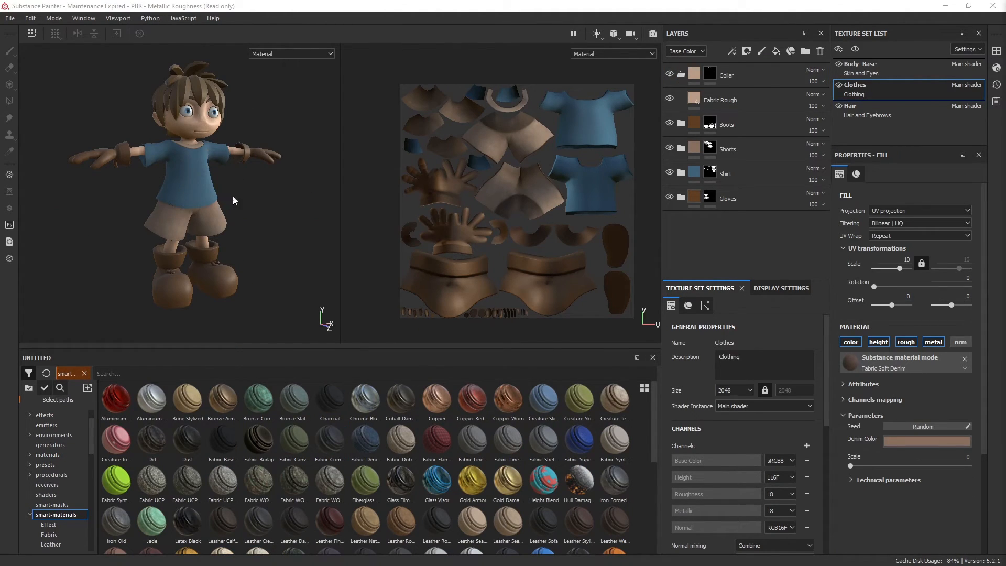
# Collapse the Collar folder of the Clothes texture set and examine the textured character from the side, back and front
pyautogui.click(680, 74)
pyautogui.keyDown('alt'); pyautogui.moveTo(350, 128); pyautogui.dragTo(142, 207); pyautogui.keyUp('alt')
pyautogui.keyDown('alt'); pyautogui.moveTo(211, 215); pyautogui.dragTo(132, 209, button='middle'); pyautogui.keyUp('alt')
pyautogui.keyDown('alt'); pyautogui.moveTo(245, 243); pyautogui.dragTo(171, 238); pyautogui.keyUp('alt')
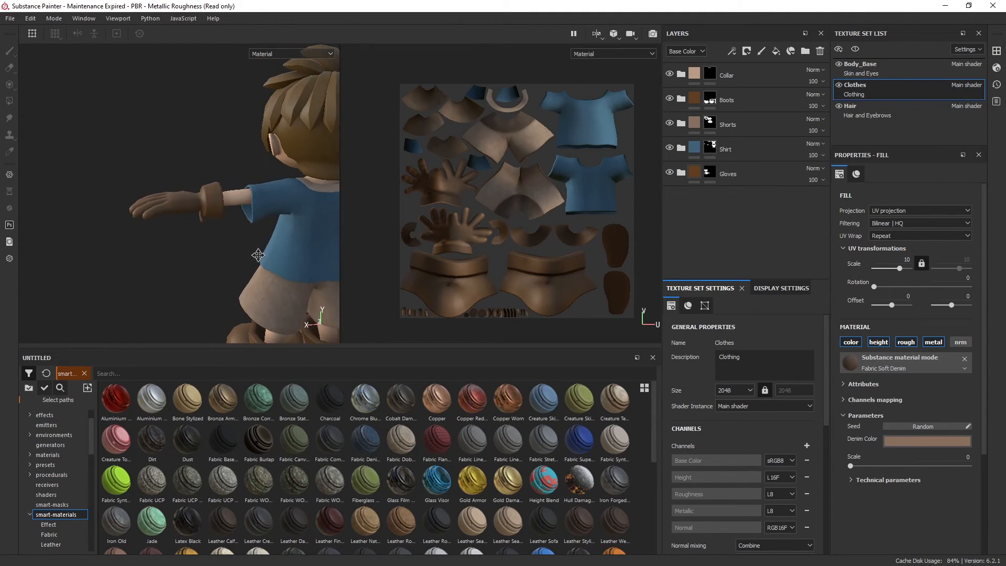
pyautogui.keyDown('alt'); pyautogui.moveTo(260, 260); pyautogui.dragTo(177, 229, button='middle'); pyautogui.keyUp('alt')
pyautogui.keyDown('alt'); pyautogui.moveTo(303, 252); pyautogui.dragTo(243, 211, button='middle'); pyautogui.keyUp('alt')
pyautogui.moveTo(243, 211)
pyautogui.keyDown('alt'); pyautogui.mouseDown()
pyautogui.moveTo(221, 180)
pyautogui.moveTo(225, 197)
pyautogui.moveTo(137, 205)
pyautogui.mouseUp(); pyautogui.keyUp('alt')
pyautogui.keyDown('alt'); pyautogui.moveTo(137, 206); pyautogui.dragTo(251, 185, button='middle'); pyautogui.keyUp('alt')
pyautogui.scroll(-3, 253, 184)
pyautogui.keyDown('alt'); pyautogui.moveTo(251, 184); pyautogui.dragTo(203, 195); pyautogui.keyUp('alt')
pyautogui.keyDown('alt'); pyautogui.moveTo(213, 195); pyautogui.dragTo(154, 189, button='middle'); pyautogui.keyUp('alt')
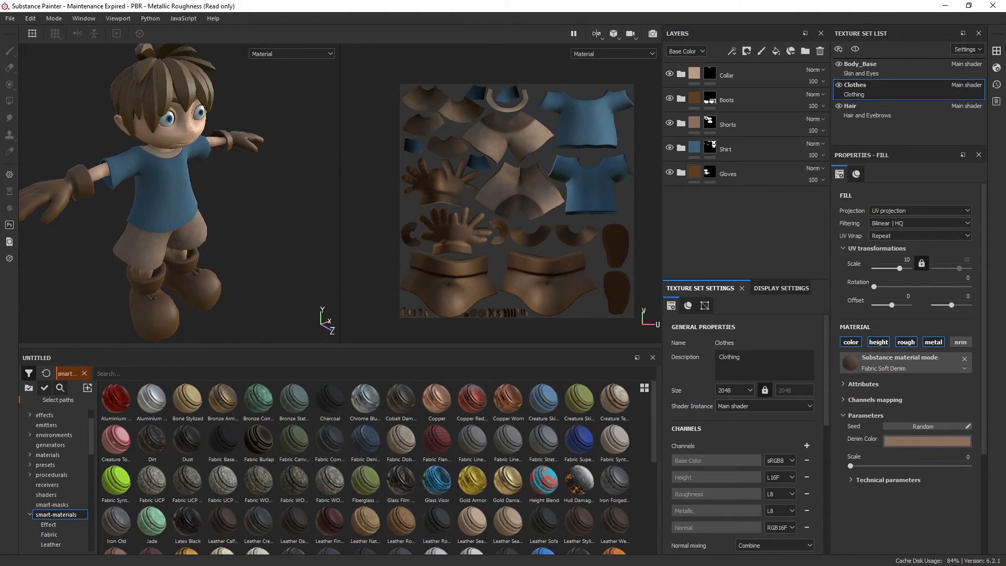
# Review the Body_Base and Hair layer stacks, collapsing the Pupils and EyeLashes folders
pyautogui.click(892, 67)
pyautogui.click(676, 74)
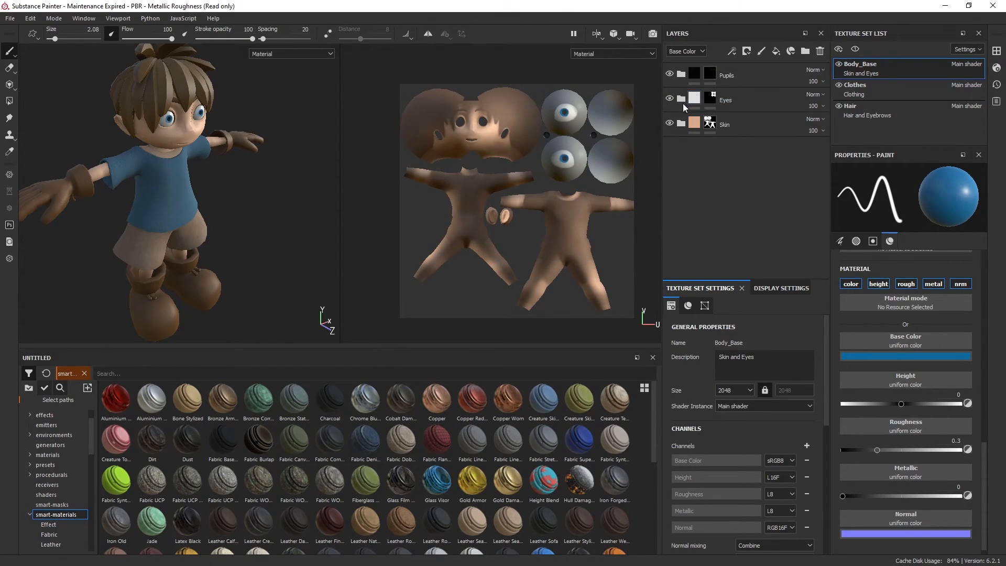
pyautogui.click(909, 116)
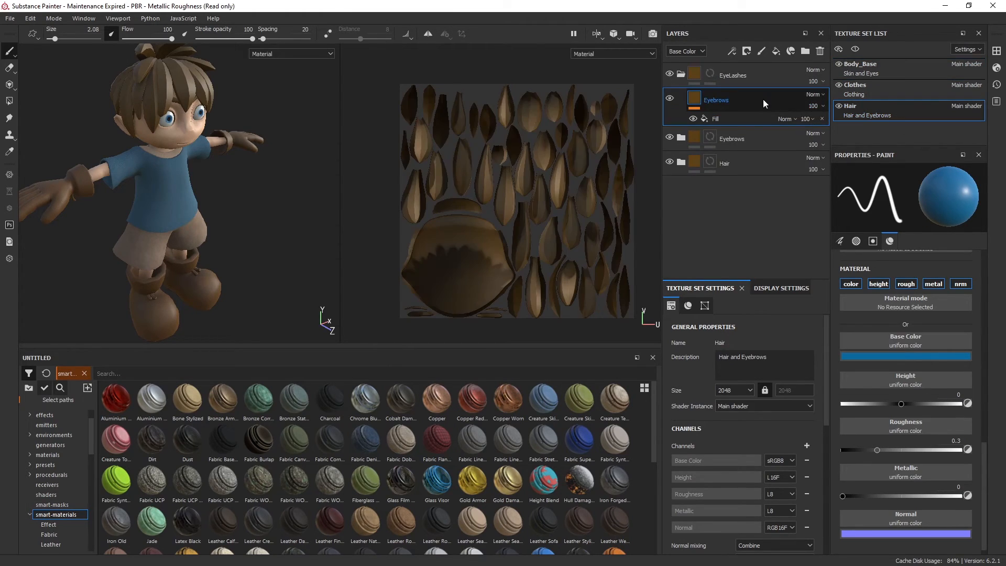
pyautogui.click(680, 74)
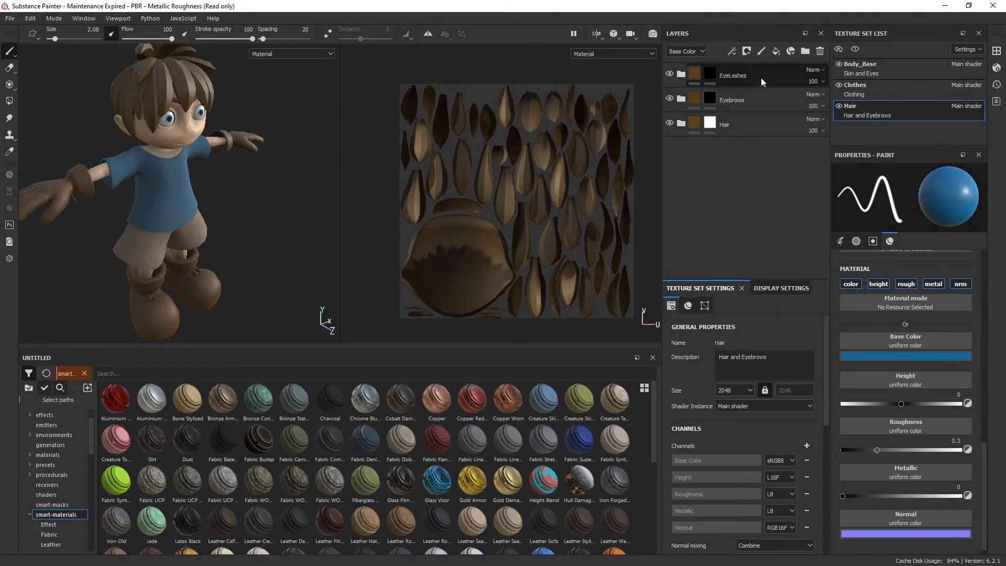
# Compare the layer folders of the Clothes, Body_Base and Hair texture sets, collapsing Pupils in Body_Base
pyautogui.click(893, 93)
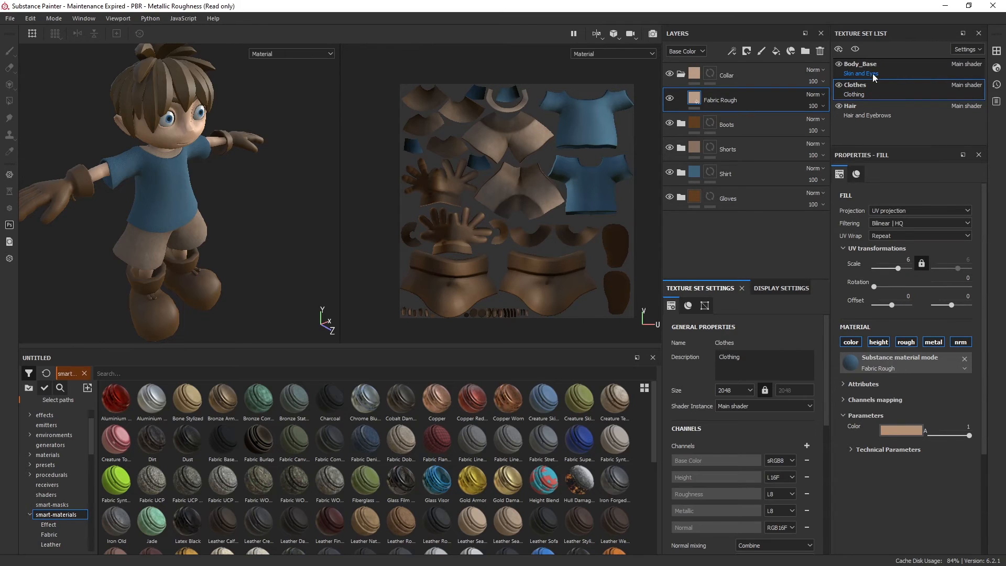
pyautogui.click(883, 73)
pyautogui.click(681, 75)
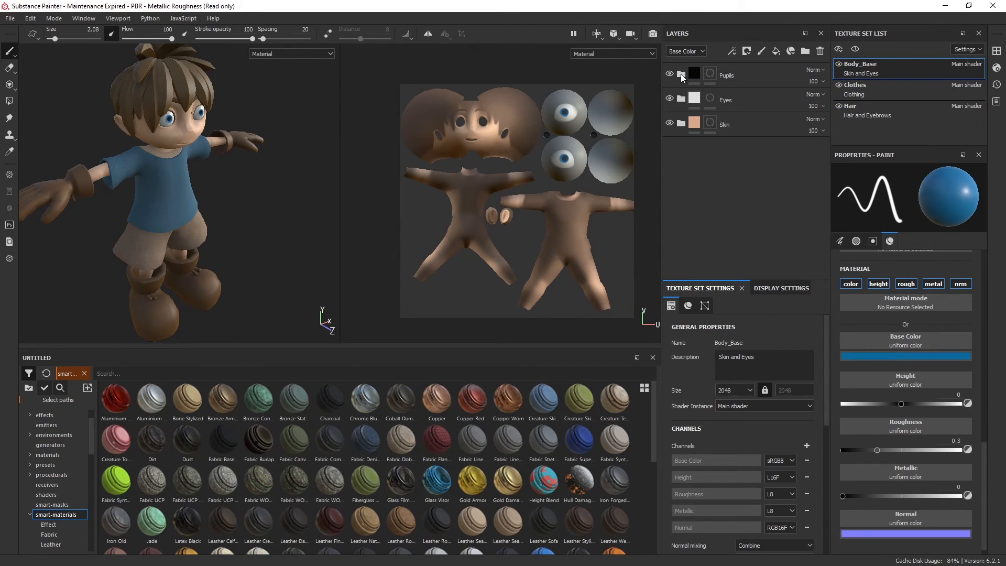
pyautogui.click(910, 109)
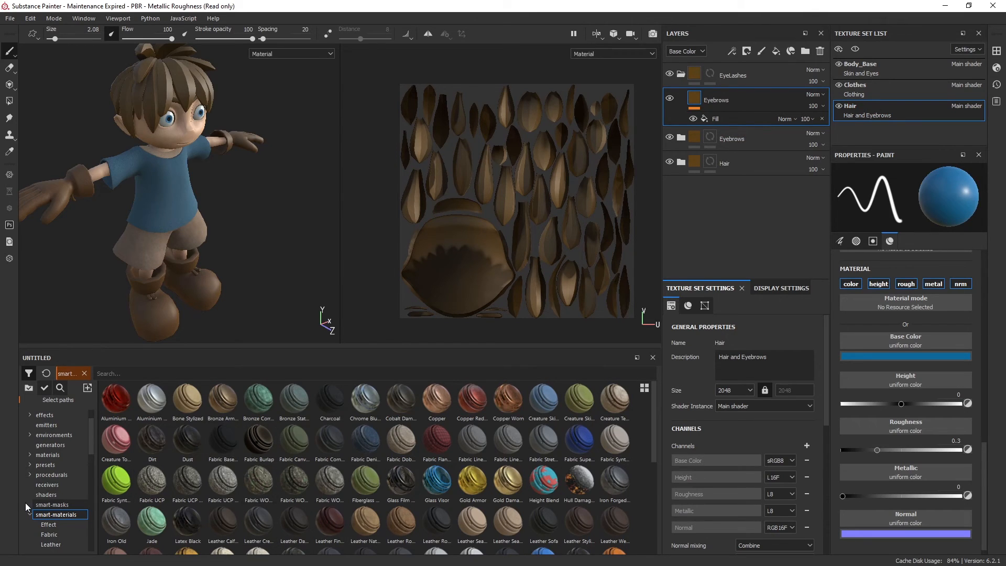
# Show the materials library, expand the Hair folder to inspect its fill layer, and collapse the EyeLashes folder
pyautogui.click(47, 454)
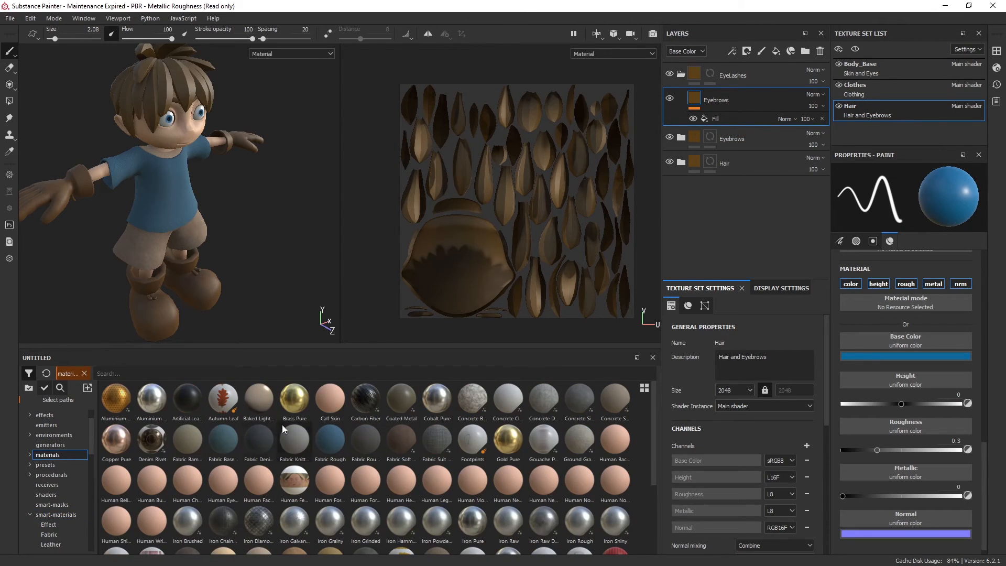
pyautogui.click(680, 161)
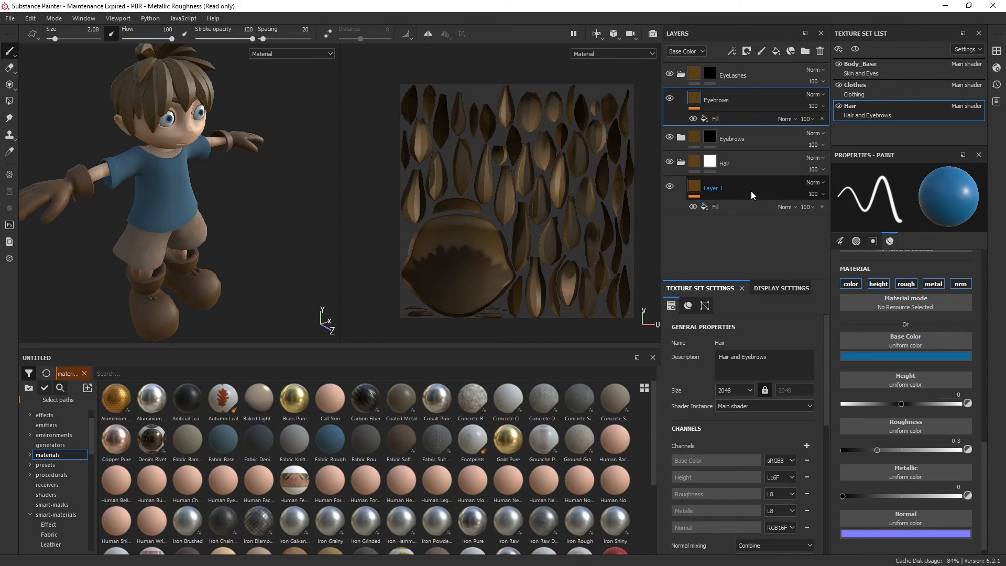
pyautogui.keyDown('alt'); pyautogui.moveTo(254, 218); pyautogui.dragTo(261, 182); pyautogui.keyUp('alt')
pyautogui.scroll(-1, 261, 183)
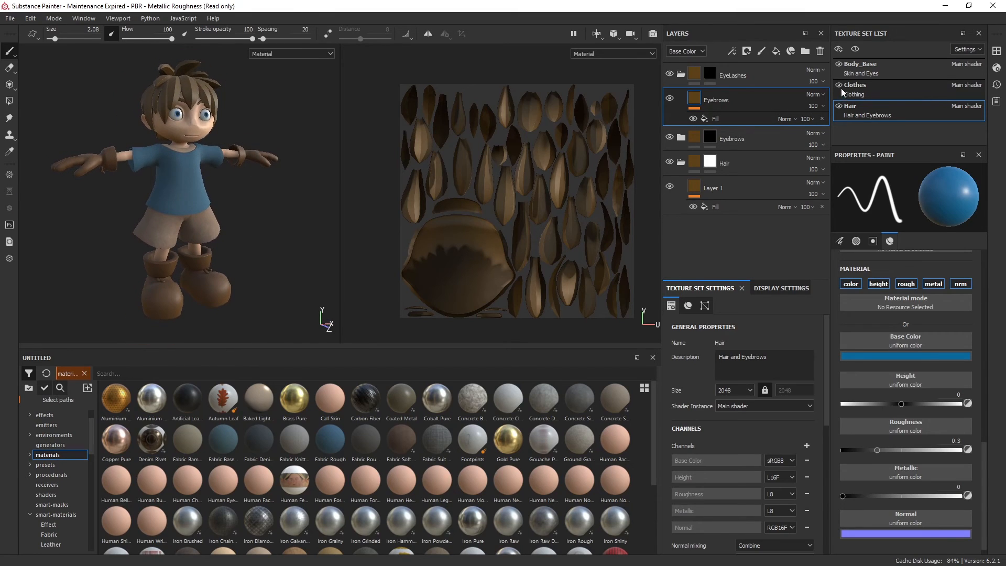
pyautogui.click(681, 75)
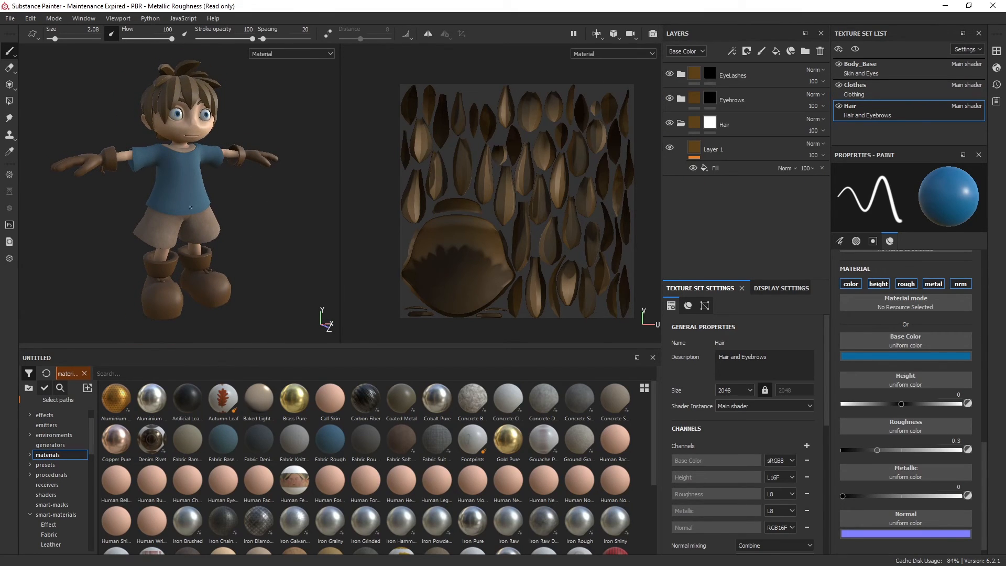
# Examine the textured character as a full figure and up close around the face and shirt
pyautogui.keyDown('alt'); pyautogui.moveTo(225, 152); pyautogui.dragTo(276, 213); pyautogui.keyUp('alt')
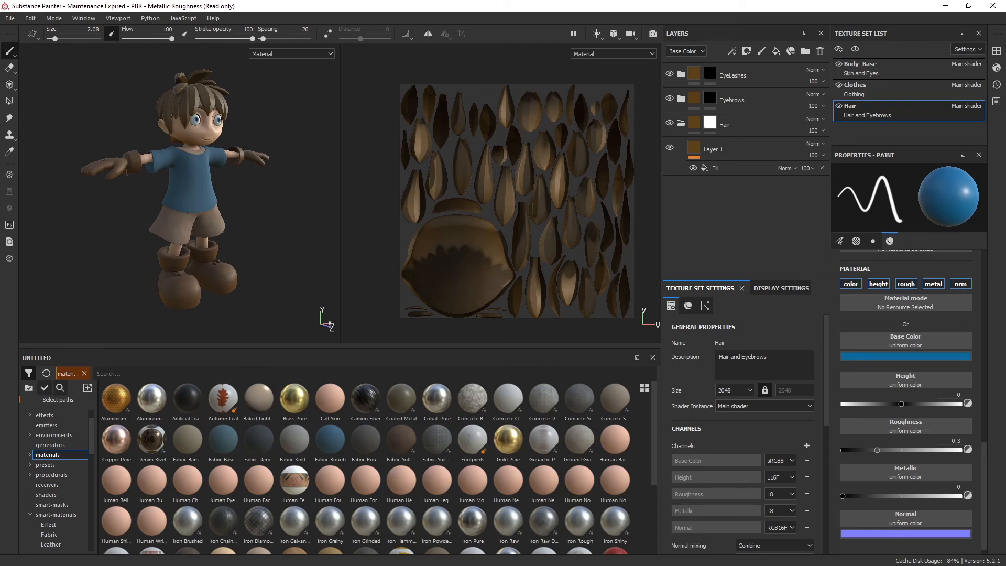
pyautogui.keyDown('alt'); pyautogui.moveTo(178, 236); pyautogui.dragTo(257, 243); pyautogui.keyUp('alt')
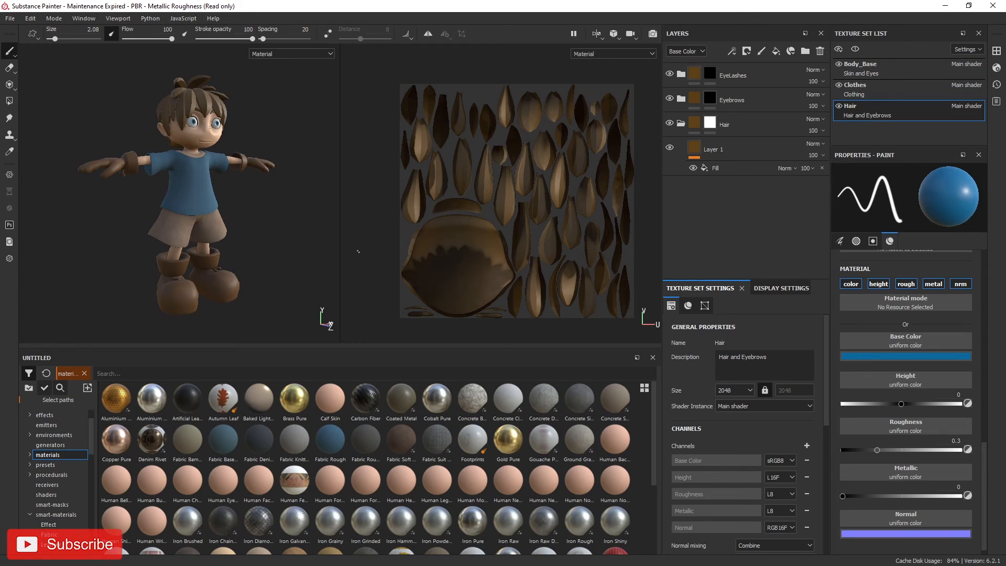
pyautogui.keyDown('alt'); pyautogui.moveTo(253, 140); pyautogui.dragTo(254, 152, button='middle'); pyautogui.keyUp('alt')
pyautogui.keyDown('alt'); pyautogui.moveTo(254, 153); pyautogui.dragTo(335, 152, button='right'); pyautogui.keyUp('alt')
pyautogui.keyDown('alt'); pyautogui.moveTo(335, 152); pyautogui.dragTo(350, 152, button='middle'); pyautogui.keyUp('alt')
pyautogui.keyDown('alt'); pyautogui.moveTo(349, 152); pyautogui.dragTo(524, 147, button='right'); pyautogui.keyUp('alt')
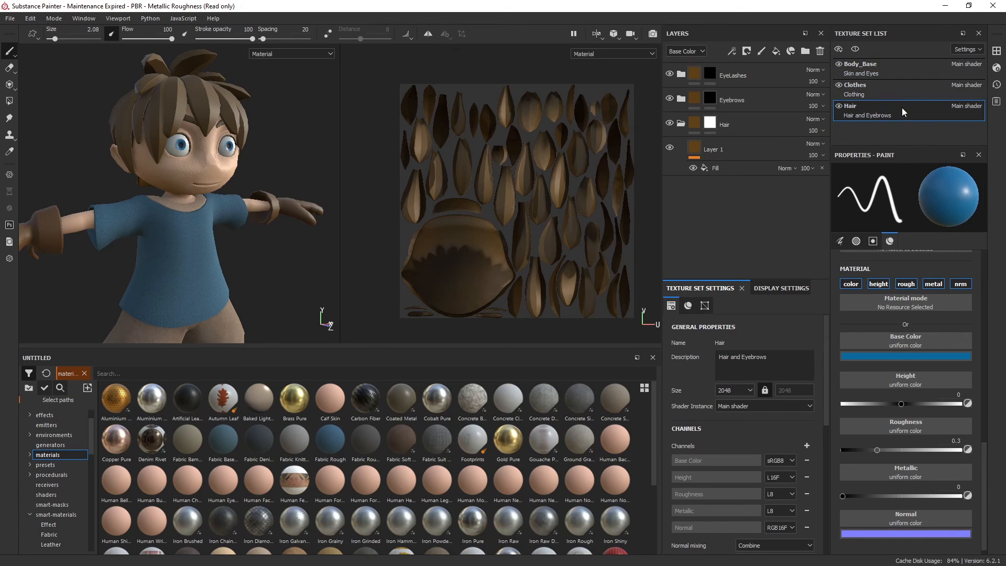
# Collapse the Hair folder, and inspect the Skin Human Simple material inside Body_Base's Skin folder before collapsing it
pyautogui.click(680, 124)
pyautogui.click(906, 67)
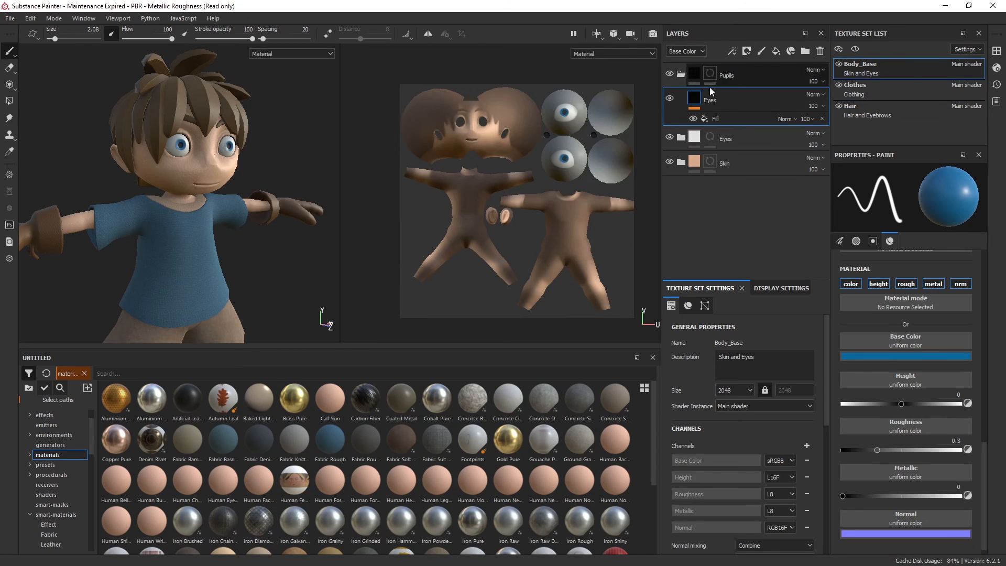
pyautogui.click(679, 163)
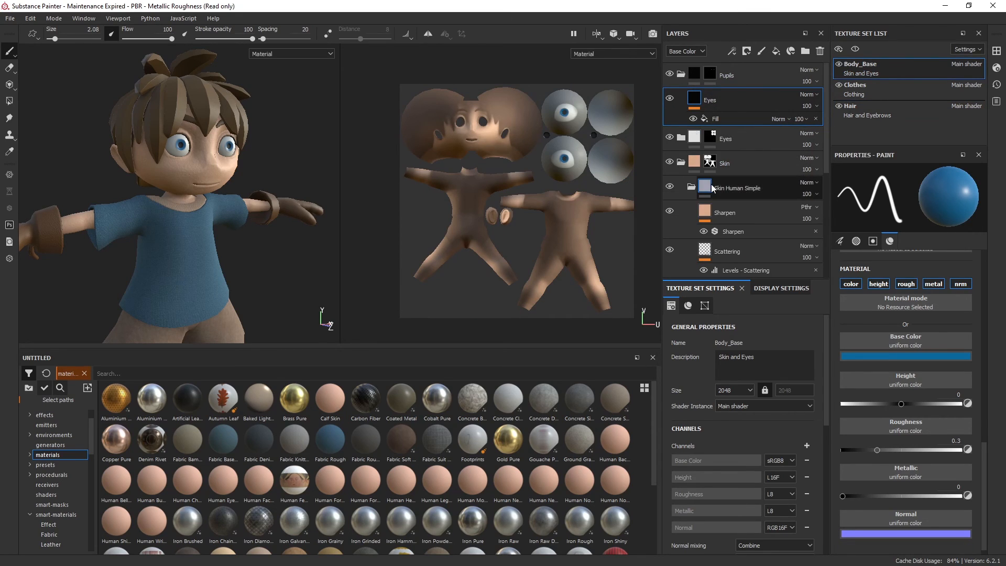
pyautogui.click(690, 187)
pyautogui.click(681, 164)
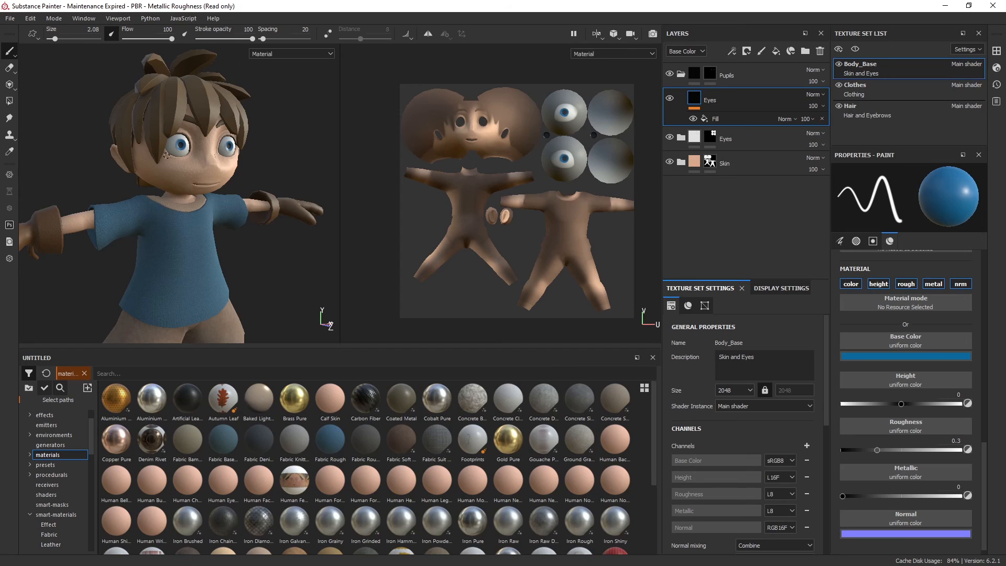
# Collapse the Pupils folder in Body_Base and examine the full textured character from several angles
pyautogui.keyDown('alt'); pyautogui.moveTo(226, 201); pyautogui.dragTo(207, 202); pyautogui.keyUp('alt')
pyautogui.keyDown('alt'); pyautogui.moveTo(207, 203); pyautogui.dragTo(232, 176, button='middle'); pyautogui.keyUp('alt')
pyautogui.scroll(-3, 256, 200)
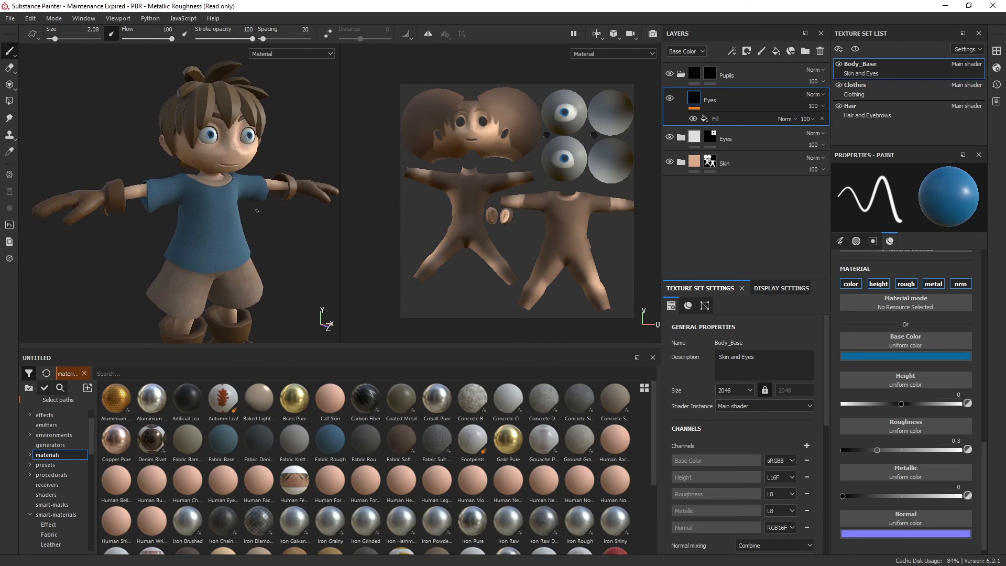
pyautogui.click(679, 75)
pyautogui.scroll(-2, 213, 225)
pyautogui.keyDown('alt'); pyautogui.moveTo(321, 241); pyautogui.dragTo(285, 204, button='middle'); pyautogui.keyUp('alt')
pyautogui.scroll(-1, 312, 211)
pyautogui.scroll(-1, 298, 217)
pyautogui.keyDown('alt'); pyautogui.moveTo(288, 269); pyautogui.dragTo(228, 260); pyautogui.keyUp('alt')
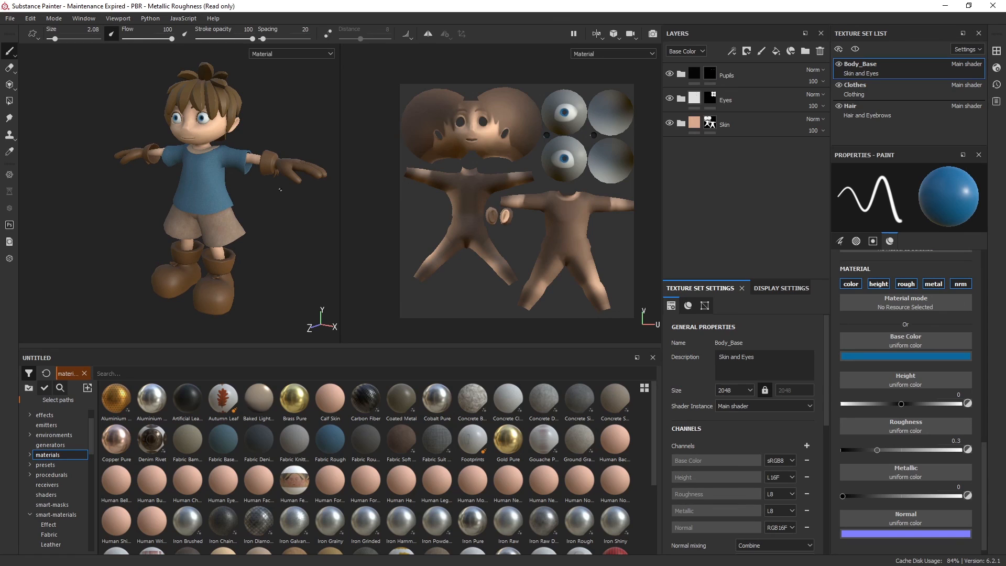
pyautogui.keyDown('alt'); pyautogui.moveTo(181, 219); pyautogui.dragTo(184, 215); pyautogui.keyUp('alt')
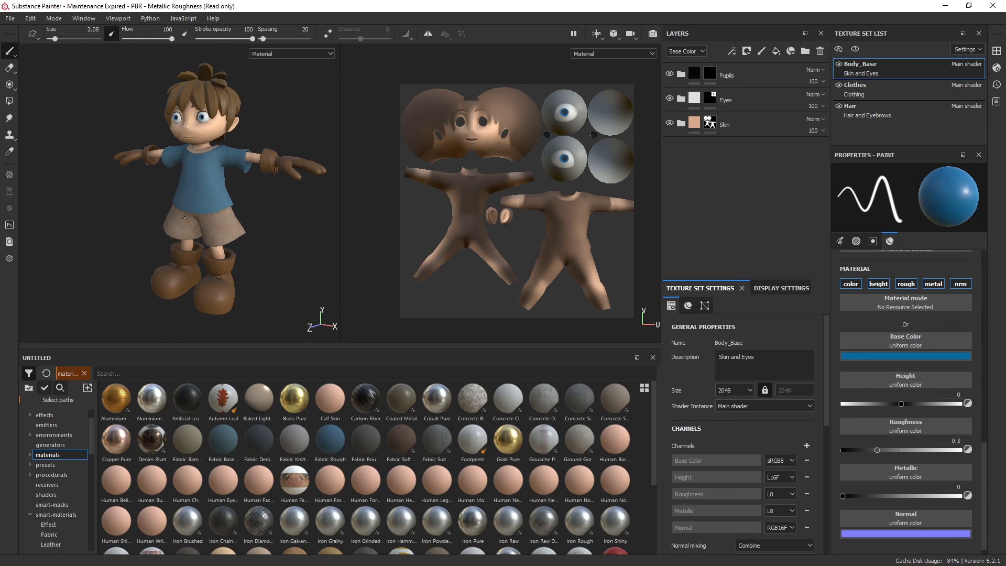
pyautogui.keyDown('alt'); pyautogui.moveTo(141, 230); pyautogui.dragTo(228, 211); pyautogui.keyUp('alt')
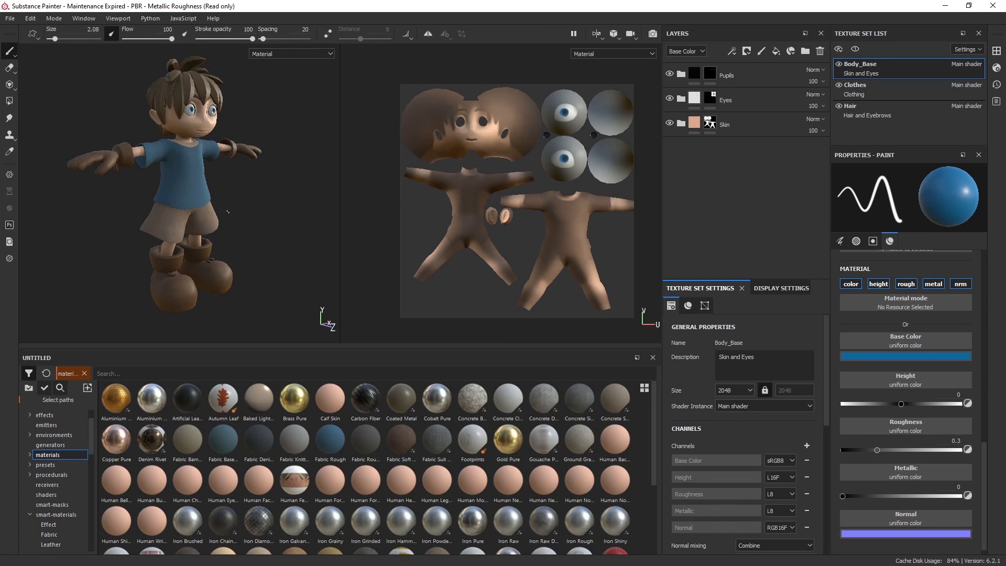
pyautogui.moveTo(278, 183)
pyautogui.keyDown('alt'); pyautogui.mouseDown()
pyautogui.moveTo(265, 190)
pyautogui.moveTo(284, 185)
pyautogui.mouseUp(); pyautogui.keyUp('alt')
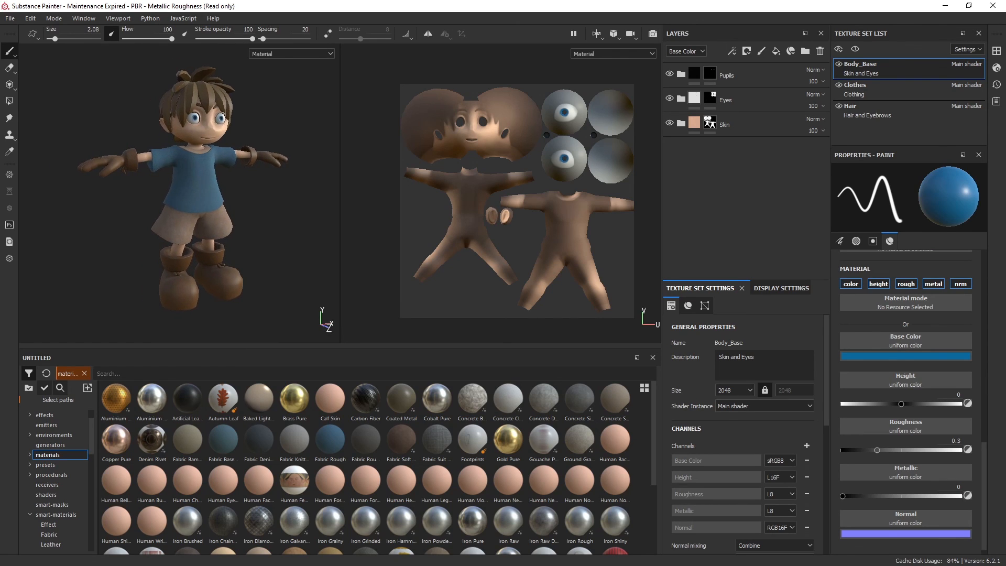